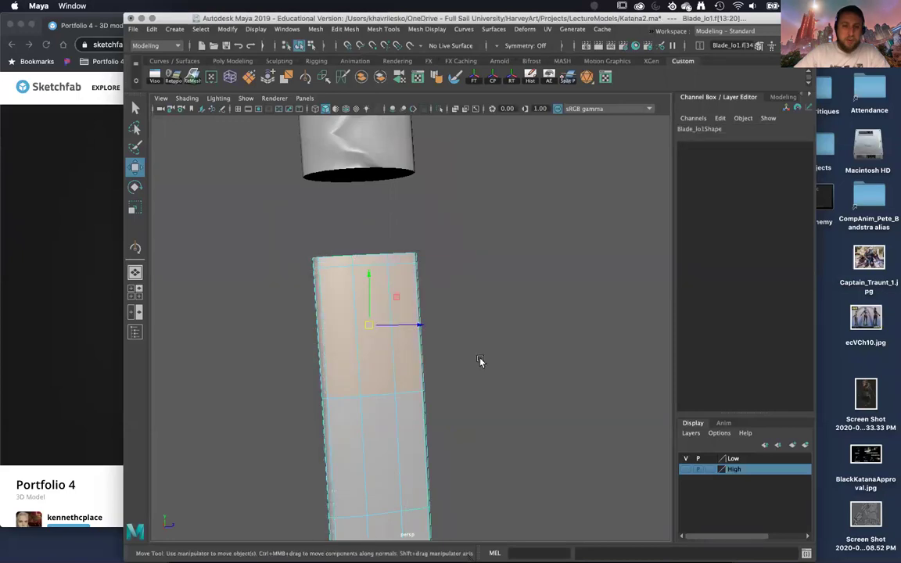
Step: Delete the lower faces of the duplicated blade mesh, keeping only its end section, and return to object mode
middle_click_drag(474, 379, 468, 318, "alt")
left_click_drag(323, 232, 494, 466)
left_click(493, 468)
scroll(464, 355, "up", 10)
scroll(434, 406, "up", 6)
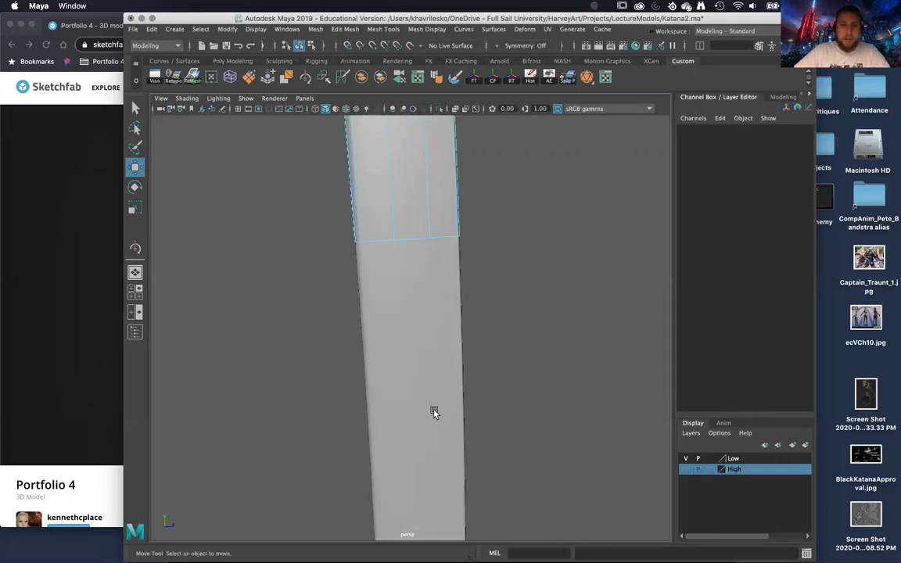
scroll(422, 376, "down", 5)
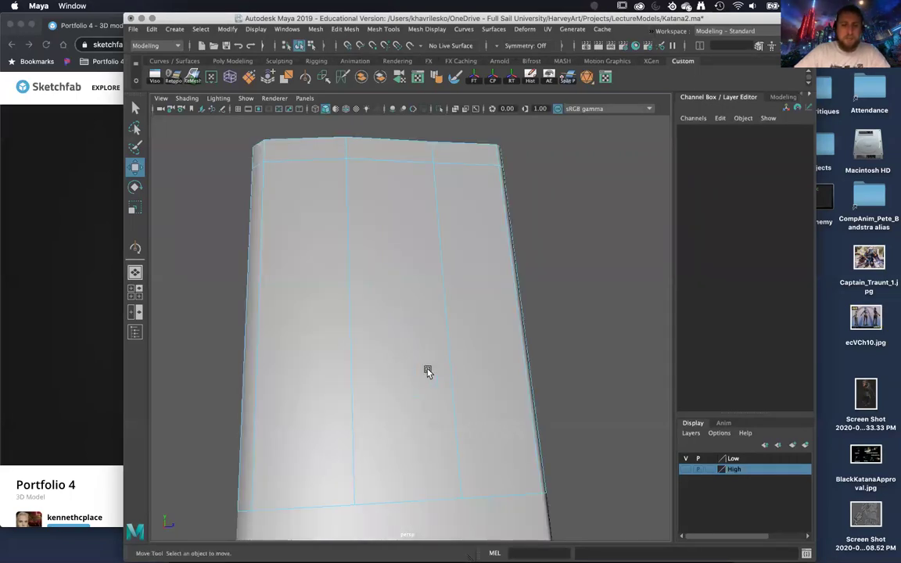
right_click_drag(417, 256, 448, 241)
left_click(450, 241)
left_click_drag(450, 242, 437, 315, "alt")
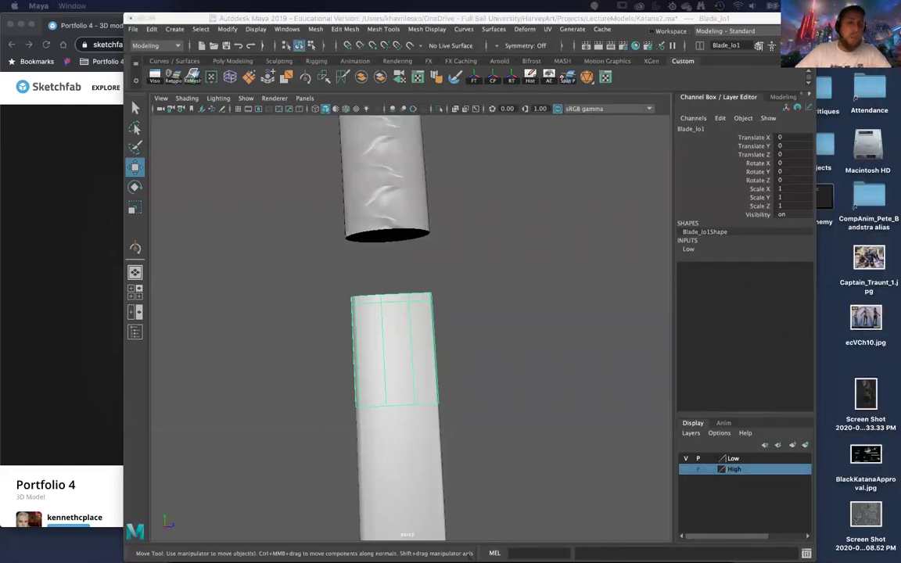
left_click(399, 267)
left_click(415, 414)
left_click_drag(435, 387, 405, 307, "alt")
left_click(403, 268)
left_click_drag(403, 268, 415, 315, "alt")
right_click_drag(414, 315, 422, 349, "alt")
left_click_drag(409, 308, 422, 223, "alt")
Step: Try to orient the pivot to a long lengthwise edge of the trimmed blade piece in edge mode
right_click(423, 224)
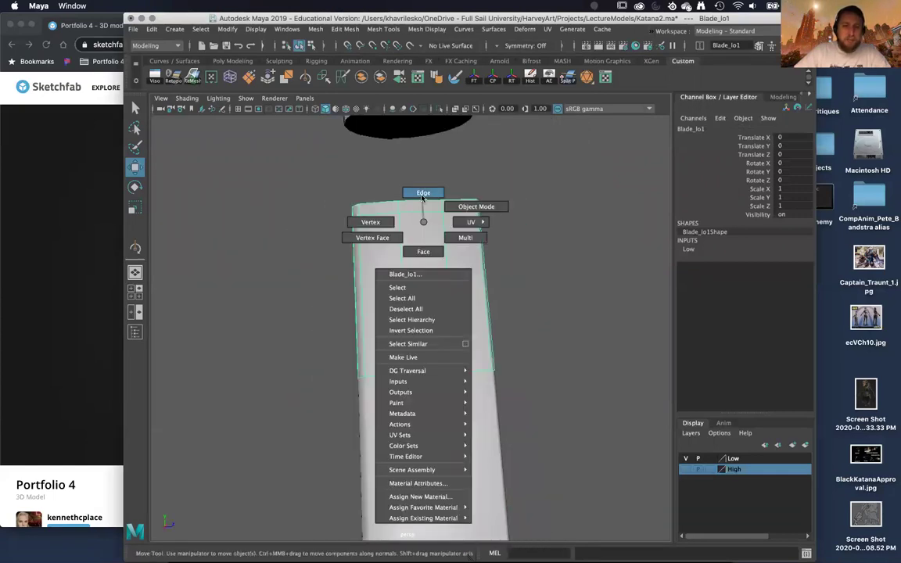
left_click(422, 194)
left_click(400, 233)
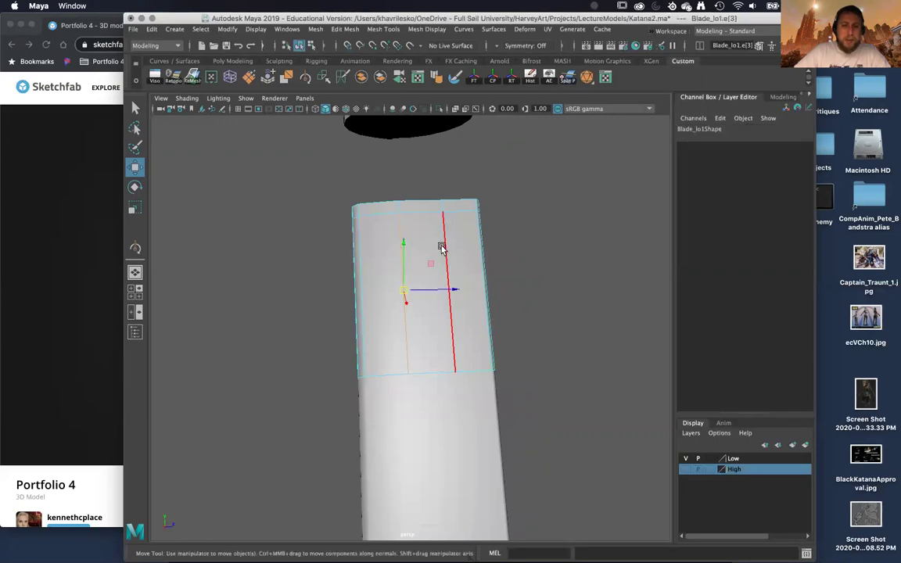
left_click_drag(441, 248, 440, 250, "alt")
right_click_drag(441, 249, 442, 284, "alt")
left_click_drag(442, 284, 433, 280, "alt")
key("d")
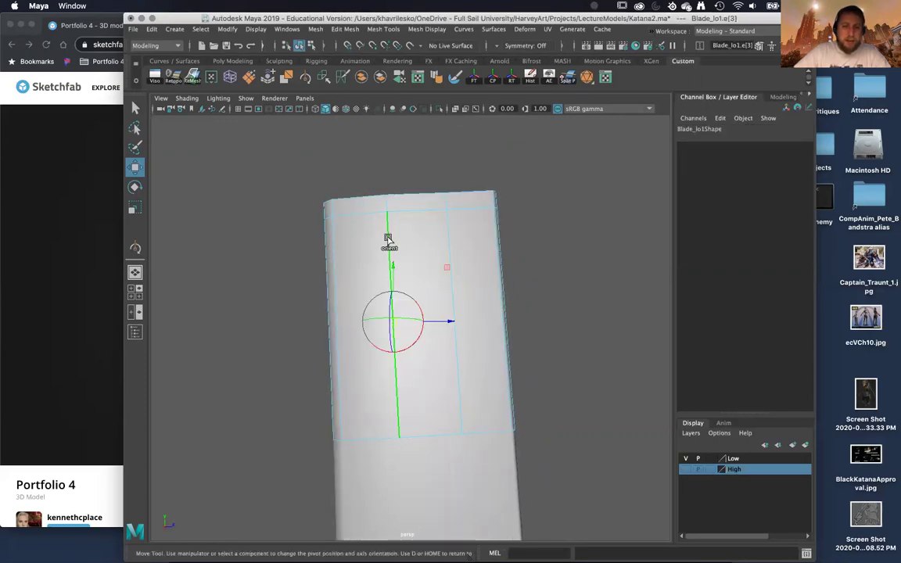
right_click_drag(434, 344, 464, 369, "alt")
left_click(457, 250)
left_click(452, 274)
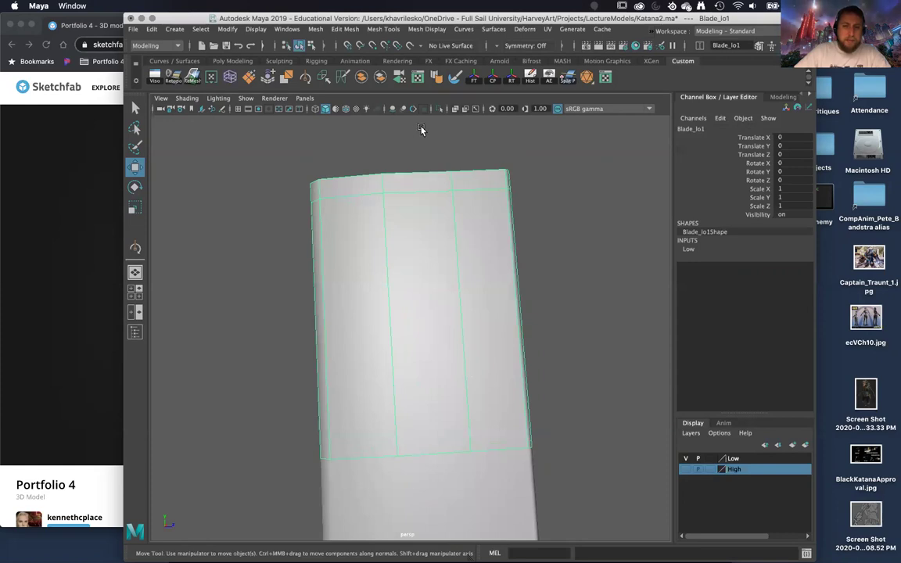
Step: Orient the trimmed piece's pivot in object mode to the lengthwise edge on its flat side
key("d")
left_click(387, 275)
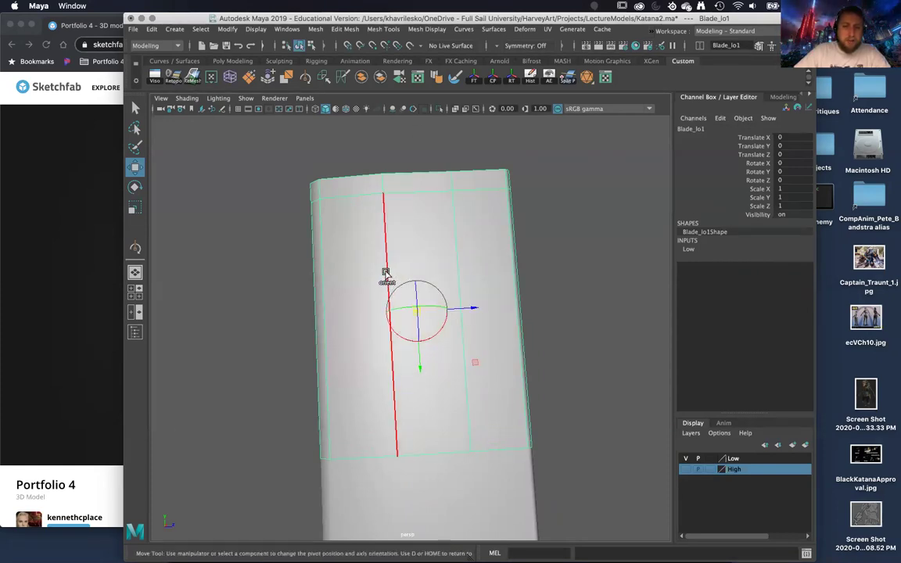
key("d")
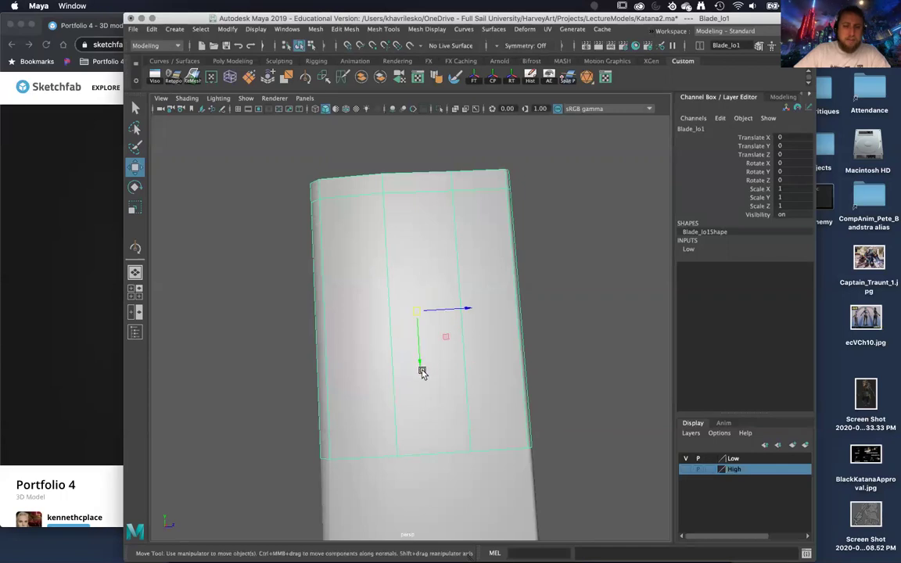
Step: Try sliding the trimmed piece along its oriented axis up to the wrapped section, and undo the moves
left_click_drag(423, 364, 412, 257)
left_click_drag(405, 132, 400, 109)
middle_click_drag(390, 229, 391, 375, "alt")
right_click_drag(391, 375, 384, 316, "alt")
left_click_drag(383, 316, 405, 334, "alt")
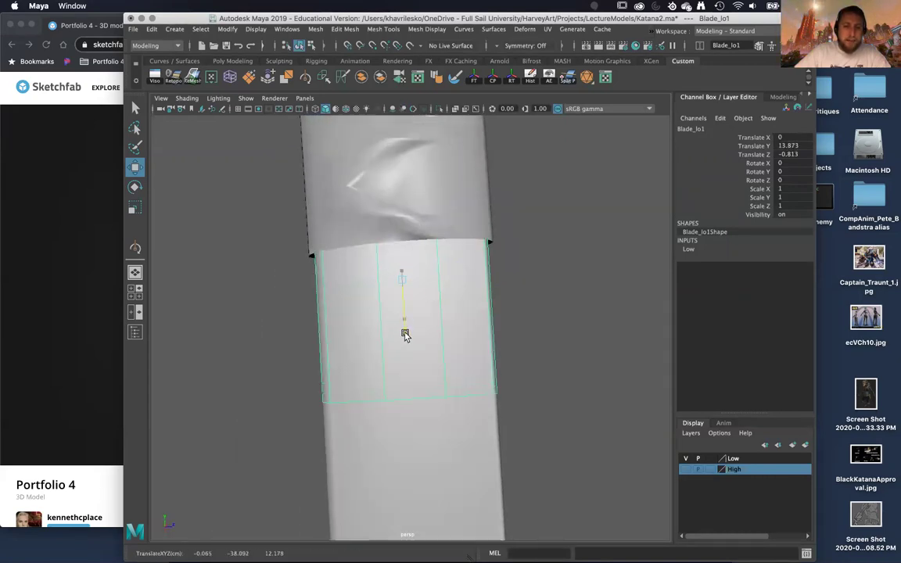
left_click_drag(412, 398, 408, 416)
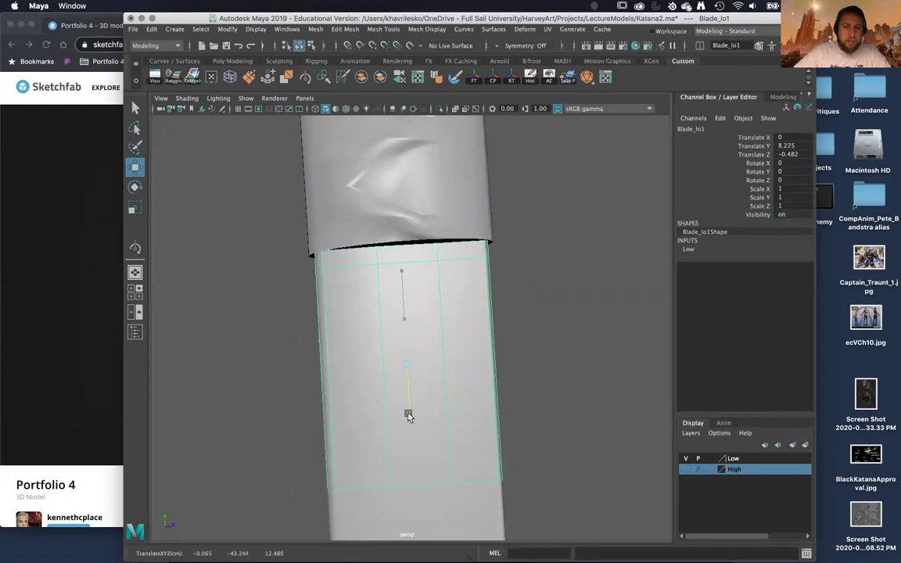
right_click_drag(409, 412, 402, 377, "alt")
mouse_move(402, 377)
left_mouse_down("alt")
mouse_move(391, 321)
mouse_move(412, 394)
mouse_move(398, 388)
mouse_move(400, 362)
left_mouse_up("alt")
right_click_drag(399, 362, 407, 469, "alt")
key("super+z")
key("super+z")
Step: Try orienting the trimmed piece's pivot to different edges and to the central face of its flat side
middle_click_drag(408, 469, 407, 382, "alt")
left_click_drag(408, 382, 416, 415, "alt")
right_click_drag(415, 416, 441, 440, "alt")
left_click_drag(440, 441, 422, 362, "alt")
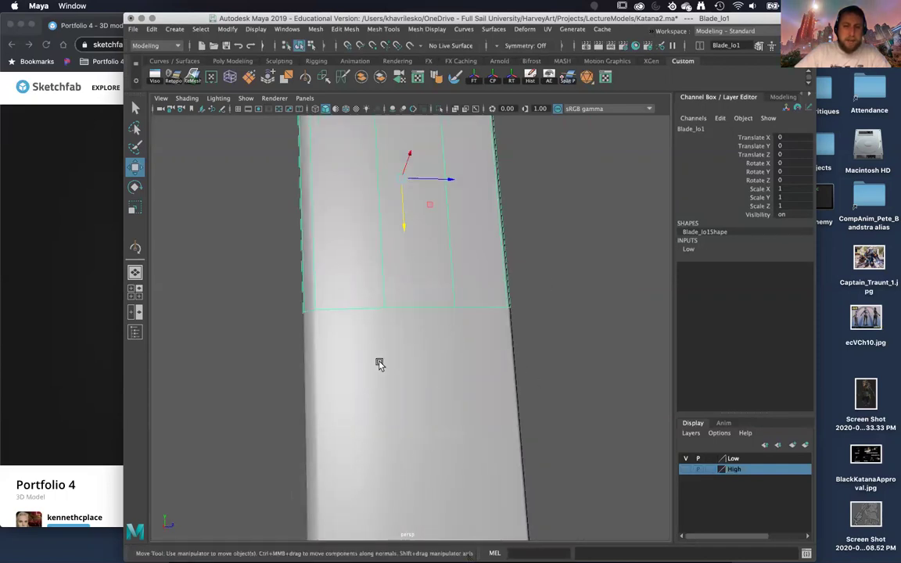
left_click_drag(412, 284, 396, 399, "alt")
middle_click_drag(396, 399, 399, 390, "alt")
key("d")
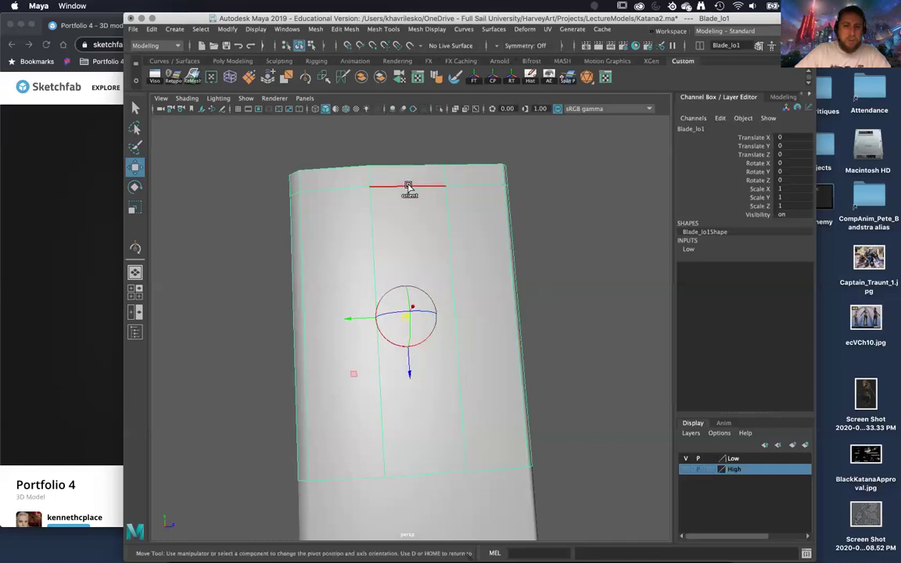
left_click(449, 258)
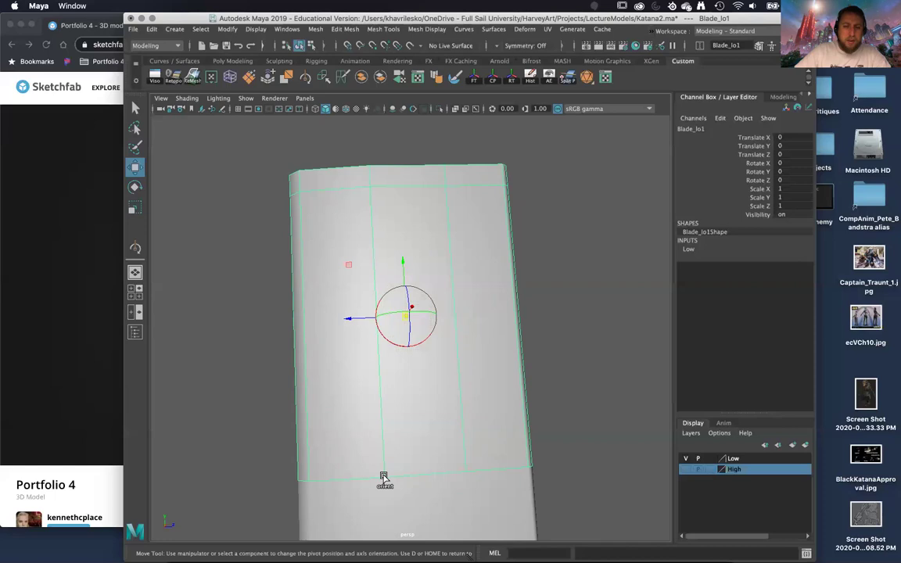
left_click(423, 440)
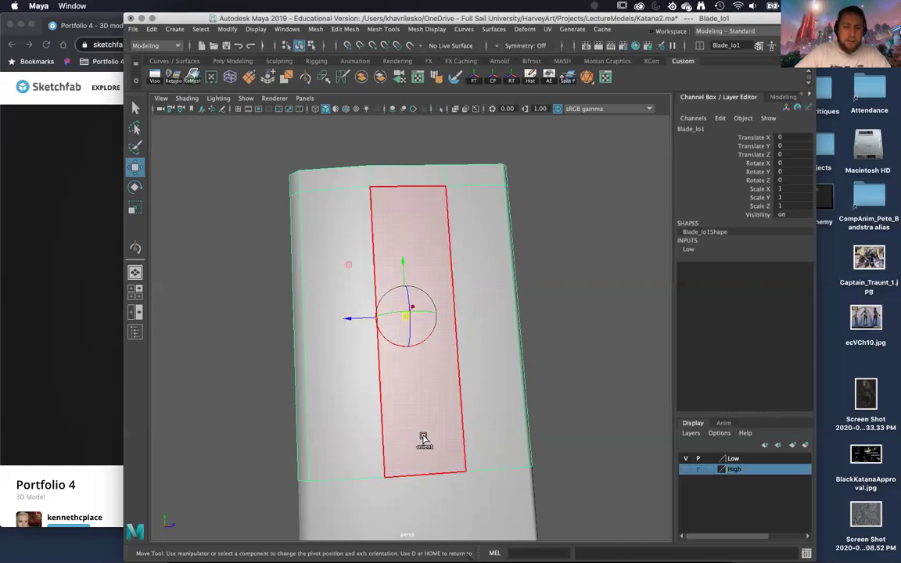
key("d")
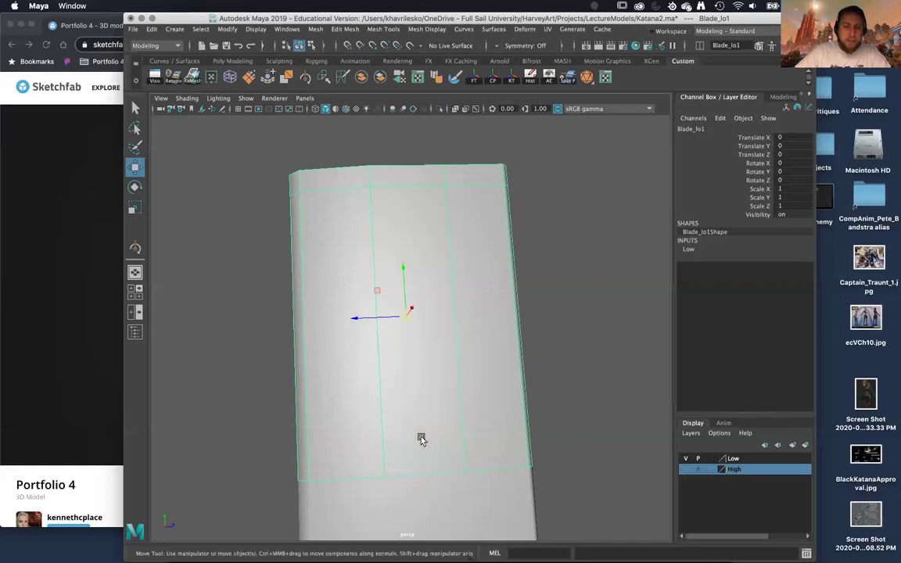
Step: Align the trimmed piece's pivot with a lengthwise edge so one move axis follows the blade's direction
left_click_drag(419, 416, 407, 390, "alt")
right_click_drag(407, 390, 371, 153, "alt")
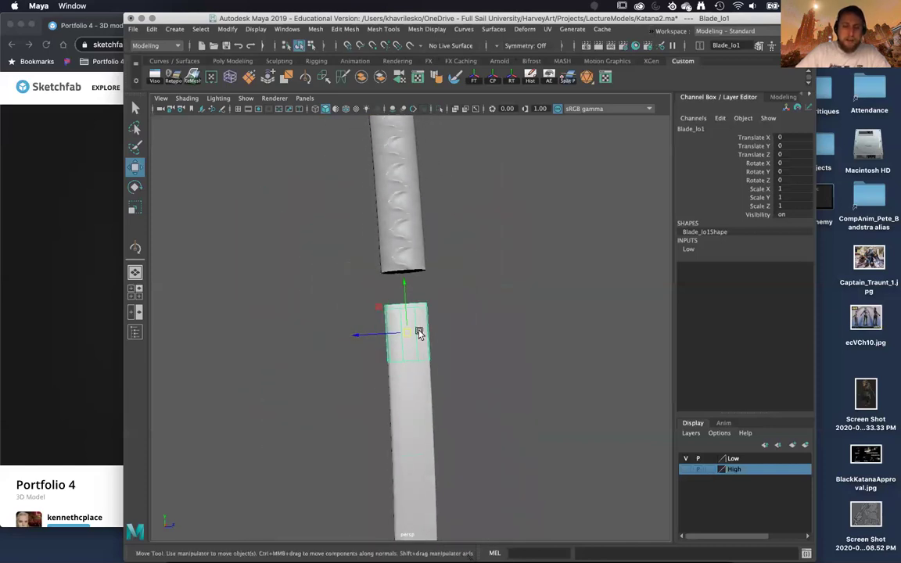
right_click_drag(387, 272, 420, 500, "alt")
left_click_drag(420, 500, 419, 500, "alt")
key("d")
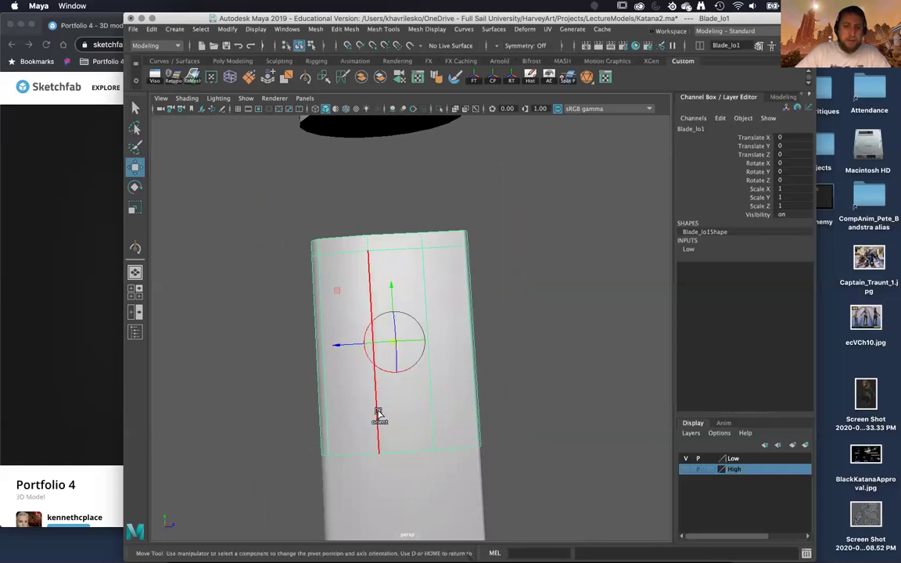
key("d")
left_click_drag(354, 422, 386, 468, "alt")
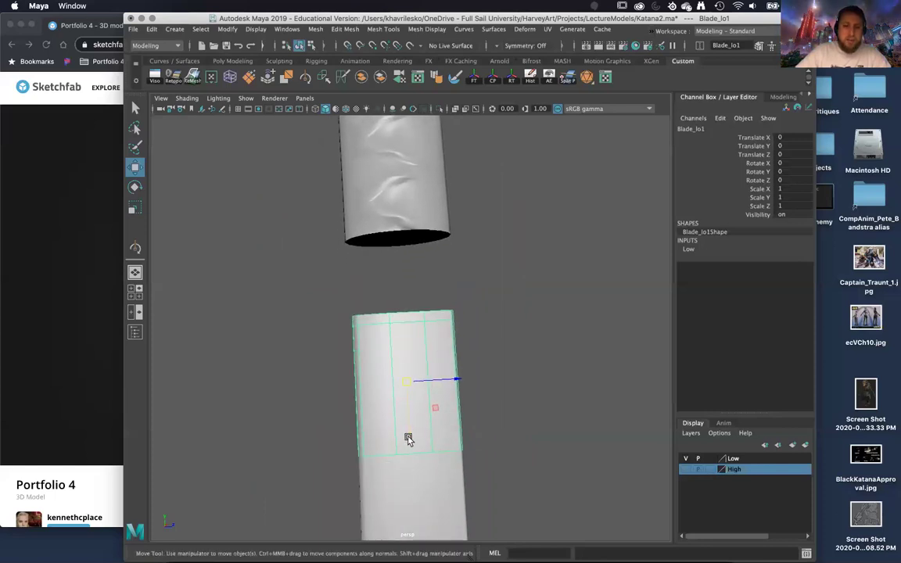
Step: Slide the piece along the blade to just below the wrapped section, at Translate Y 9.094 and Translate Z -0.533
left_click_drag(410, 436, 408, 345)
left_click_drag(395, 277, 394, 302)
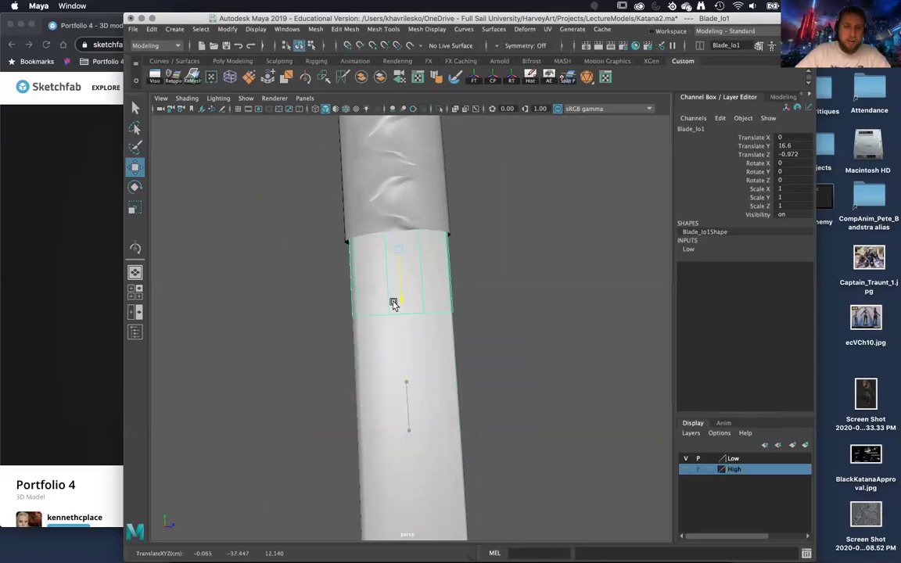
left_click_drag(387, 359, 436, 391, "alt")
middle_click_drag(437, 392, 390, 458, "alt")
right_click_drag(390, 458, 408, 477, "alt")
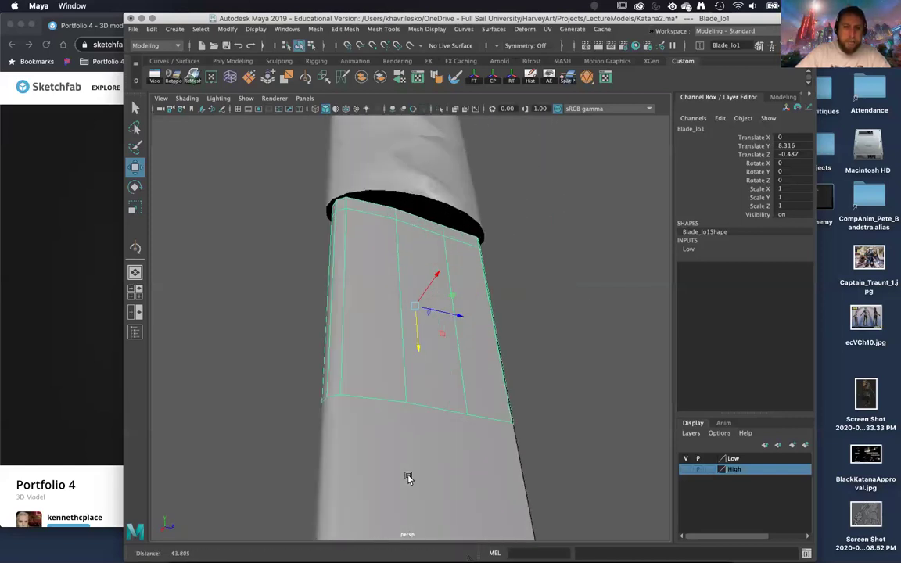
left_click_drag(372, 296, 363, 314, "alt")
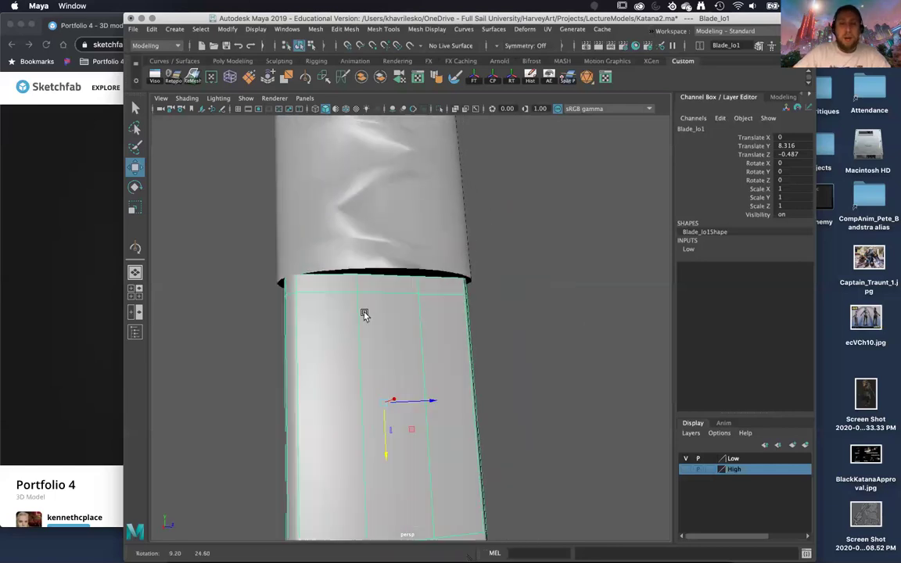
left_click_drag(387, 460, 382, 387)
Step: Delete the narrow ring of faces at the upper end of the trimmed piece
left_click_drag(363, 320, 348, 248, "alt")
right_click_drag(348, 248, 346, 274)
left_click(294, 228)
double_click(291, 228, "shift")
key("Delete")
scroll(380, 334, "down", 6)
left_click_drag(381, 333, 373, 334, "alt")
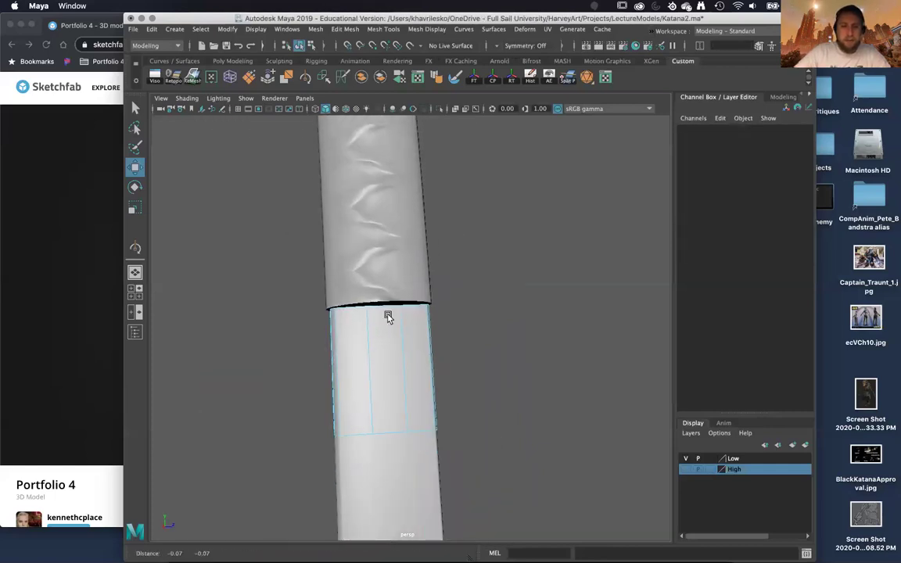
Step: Extrude the full ring of collar faces outward with a Local Translate Z of 0.303 and return to object mode
middle_click_drag(374, 335, 397, 305, "alt")
right_click_drag(402, 378, 392, 422, "alt")
left_click_drag(391, 422, 361, 337, "alt")
right_click_drag(346, 288, 382, 296)
left_click(363, 226)
right_click_drag(374, 228, 443, 228)
left_click(420, 199)
double_click(349, 208, "shift")
left_click_drag(389, 223, 374, 222, "alt")
right_click_drag(374, 223, 380, 279, "shift")
left_click_drag(380, 279, 372, 263, "alt")
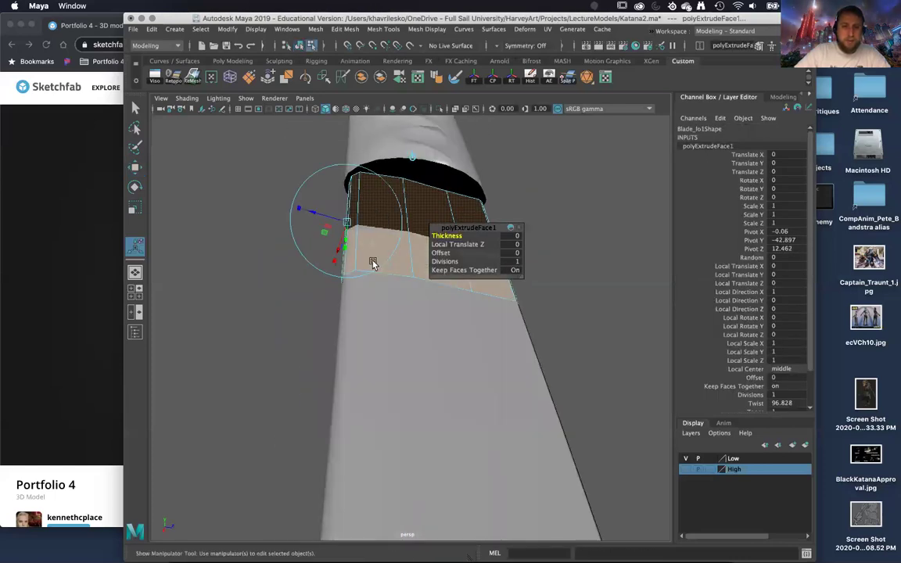
left_click_drag(316, 215, 341, 303)
right_click_drag(341, 302, 322, 201, "alt")
left_click_drag(322, 201, 288, 164, "alt")
right_click_drag(288, 164, 296, 342, "alt")
left_click_drag(296, 342, 331, 259, "alt")
right_click_drag(334, 254, 411, 190)
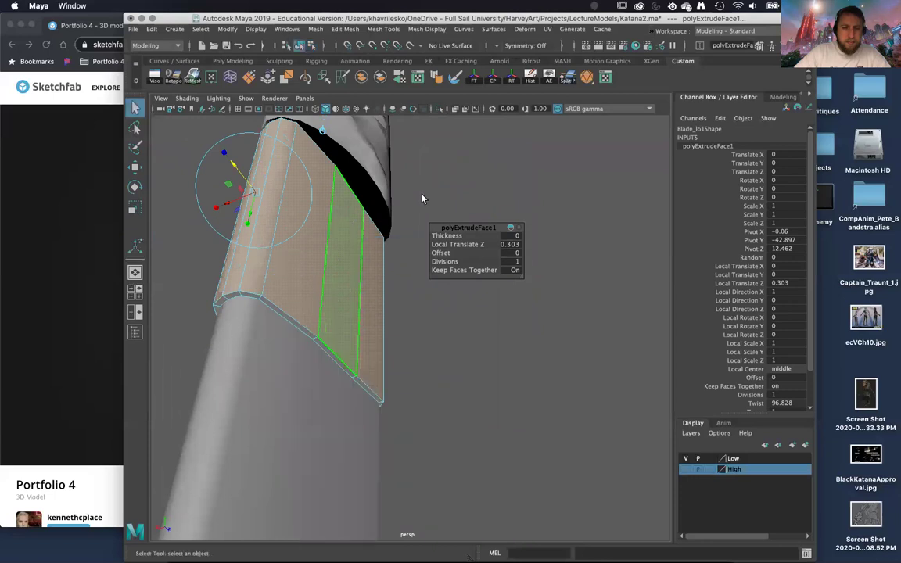
left_click(423, 199)
Step: Examine how the thickened collar fits between the wrapped section and the blade
right_click_drag(461, 254, 412, 251, "alt")
left_click_drag(412, 251, 344, 273, "alt")
right_click_drag(344, 274, 211, 86, "alt")
left_click_drag(383, 208, 405, 212, "alt")
middle_click_drag(405, 318, 405, 437, "alt")
scroll(406, 361, "up", 6)
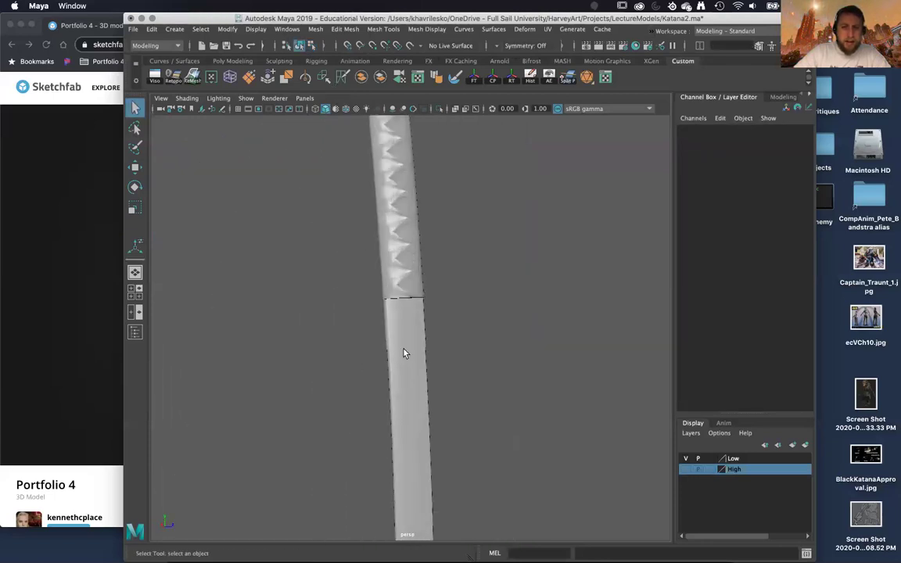
scroll(364, 362, "up", 5)
left_click_drag(362, 362, 364, 311, "alt")
Step: Bevel the outer edge loop of the collar's lower rim with a fraction of 0.16
left_click(366, 313)
scroll(372, 403, "up", 1)
left_click_drag(373, 403, 374, 373, "alt")
right_click_drag(374, 374, 421, 412, "alt")
left_click_drag(422, 415, 380, 444, "alt")
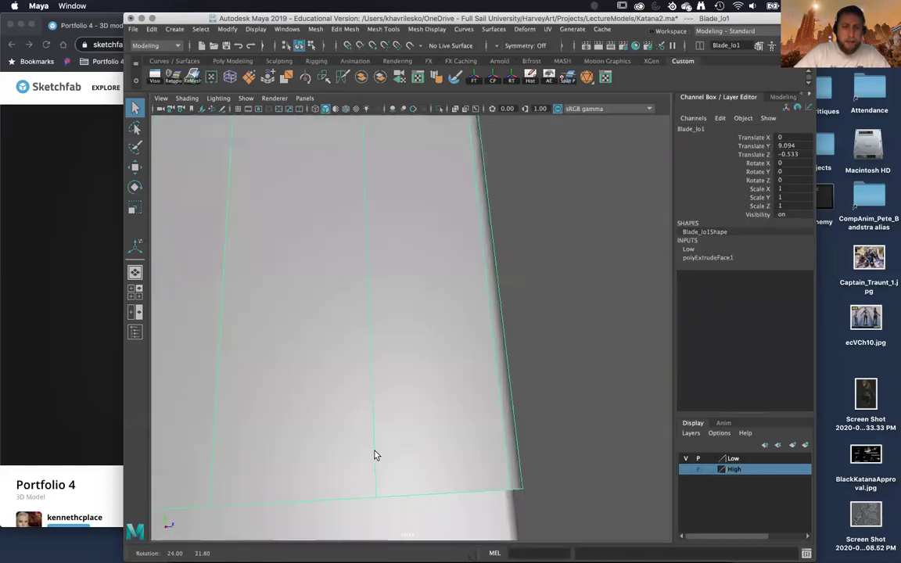
right_click_drag(380, 444, 338, 225, "alt")
left_click_drag(338, 227, 390, 279, "alt")
right_click_drag(390, 255, 393, 231)
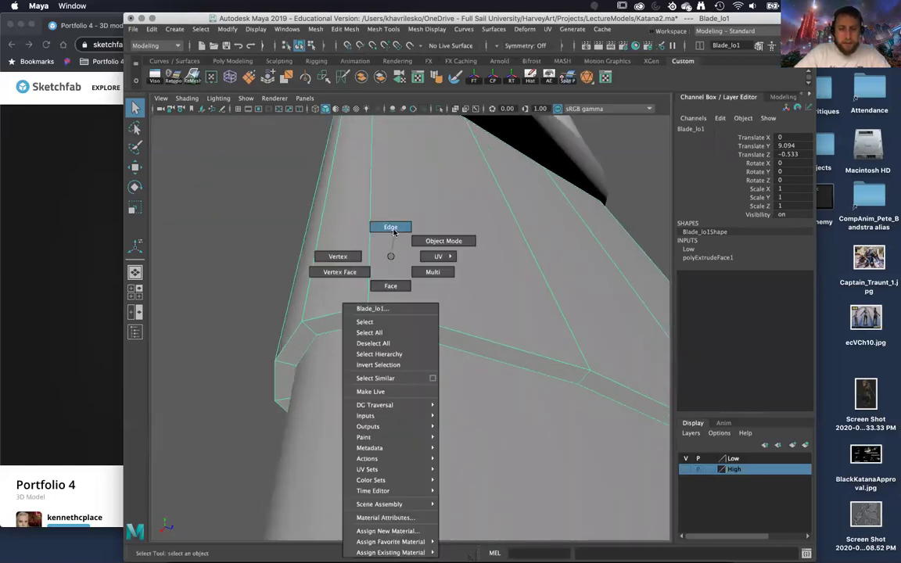
key("w")
left_click(442, 329)
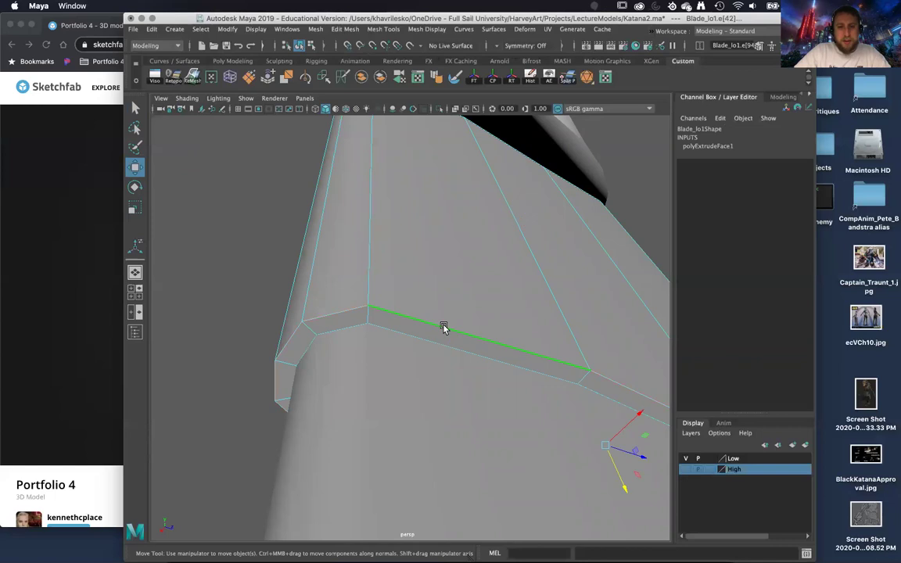
left_click_drag(442, 328, 433, 273, "alt")
right_click(435, 275, "shift")
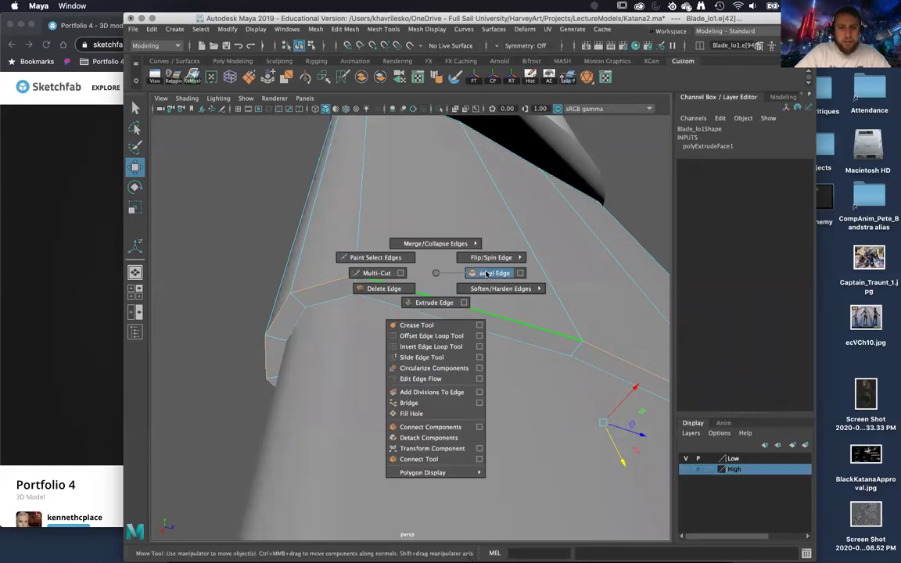
right_click_drag(478, 289, 473, 286, "shift")
middle_click_drag(460, 293, 443, 290)
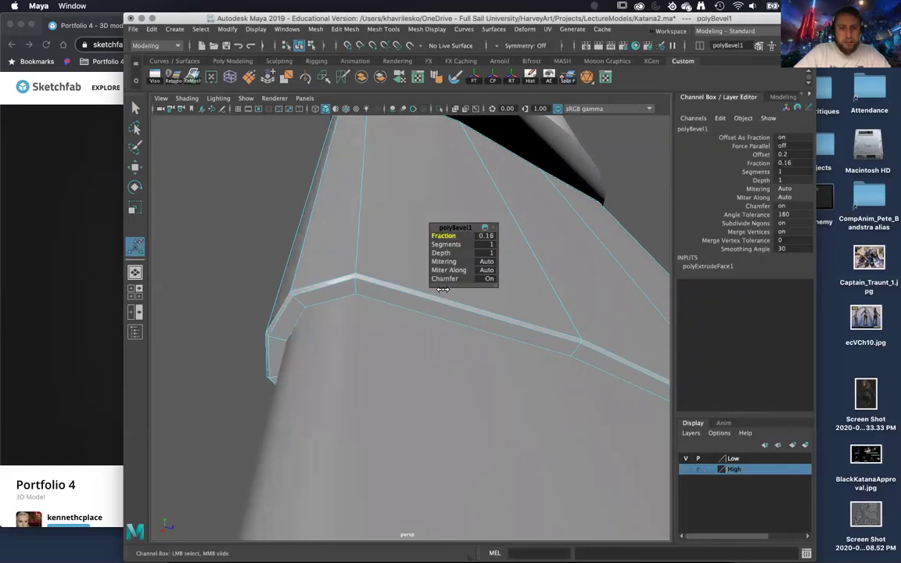
Step: Bevel the inner edge loop of the collar's lower rim and reduce the bevel's width slightly
left_click_drag(441, 293, 423, 287, "alt")
left_click(413, 282)
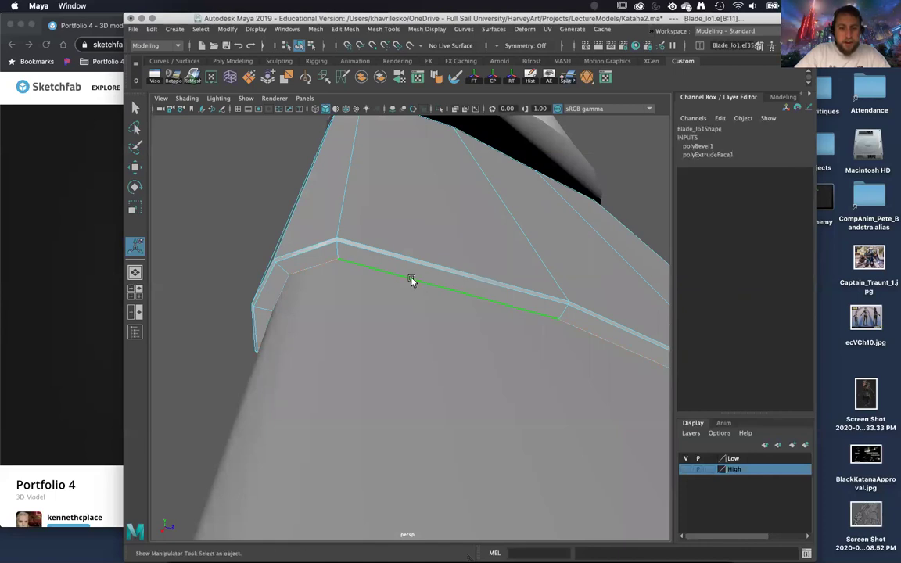
key("g")
left_click_drag(406, 285, 371, 306, "alt")
middle_click_drag(368, 306, 358, 306)
right_click_drag(358, 306, 399, 238, "alt")
key("q")
left_click(232, 273)
Step: Soften the edges of the whole collar mesh in object mode and deselect it
left_click_drag(233, 276, 317, 326, "alt")
left_click_drag(310, 308, 320, 288, "alt")
left_click(327, 236)
left_click_drag(354, 243, 328, 251, "alt")
left_click(213, 263)
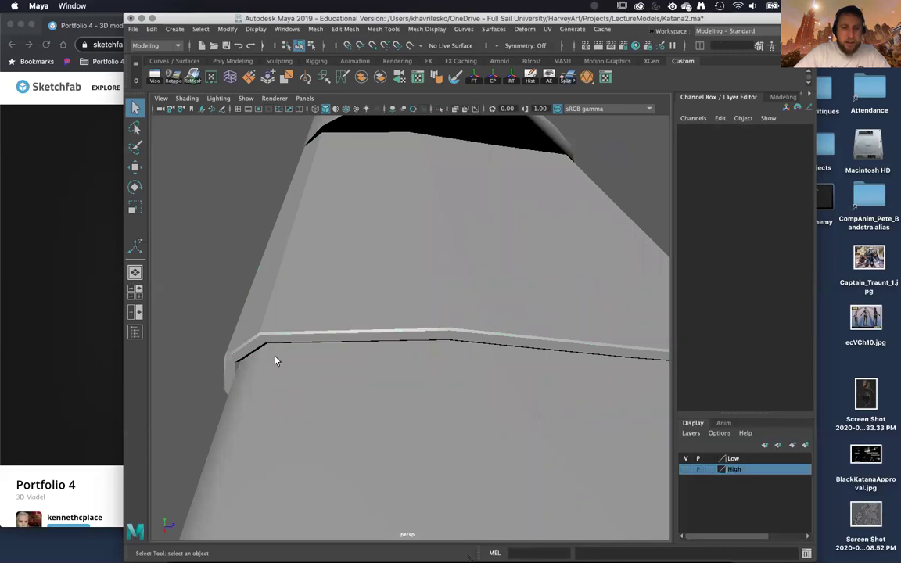
left_click_drag(300, 354, 340, 197, "alt")
right_click_drag(340, 197, 470, 328, "alt")
left_click(470, 327)
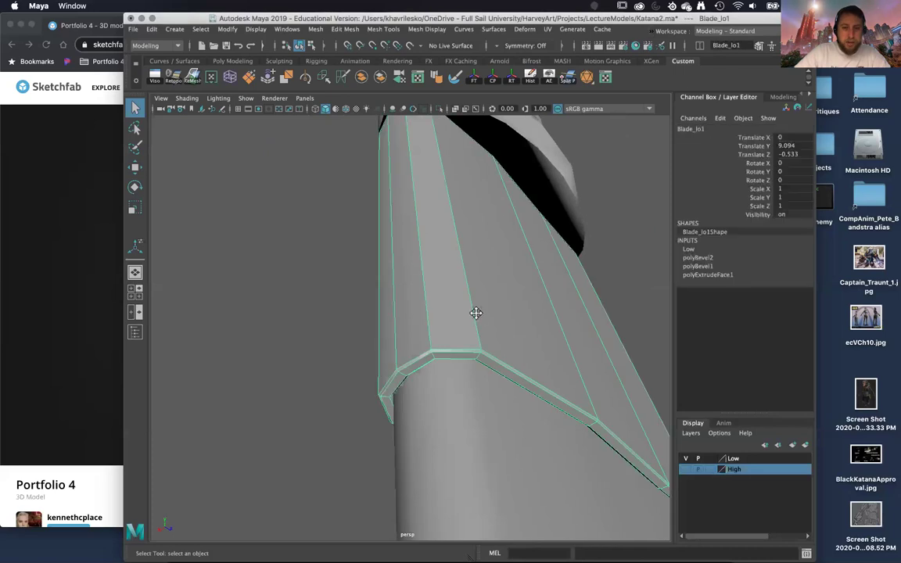
left_click_drag(474, 312, 396, 289, "alt")
right_click_drag(396, 289, 460, 302, "shift")
right_click_drag(574, 275, 599, 265, "shift")
left_click(599, 265)
left_click_drag(599, 265, 430, 313, "alt")
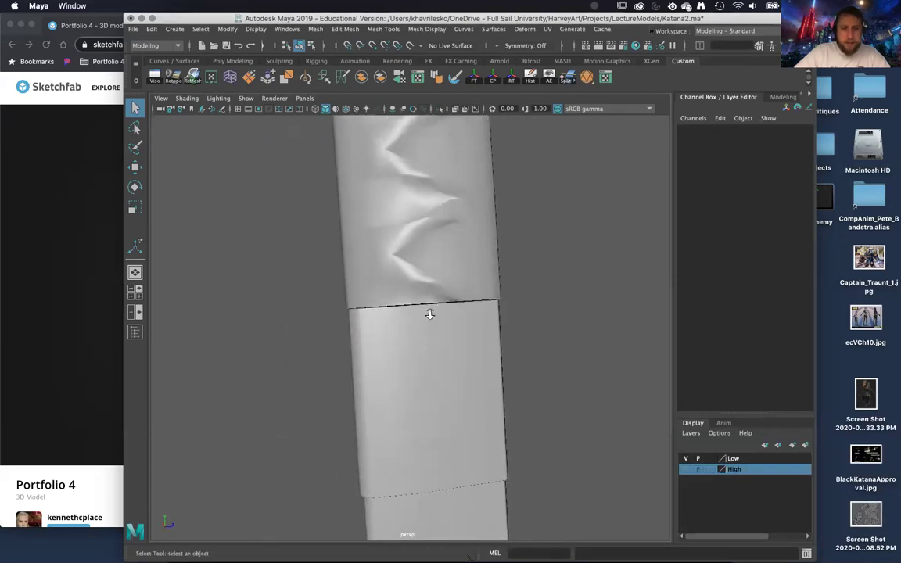
Step: Select the collar and examine the gap between its upper edge and the wrapped section from several angles
right_click_drag(430, 313, 422, 398, "alt")
left_click_drag(422, 398, 434, 335, "alt")
right_click_drag(434, 335, 419, 328, "alt")
left_click(418, 325)
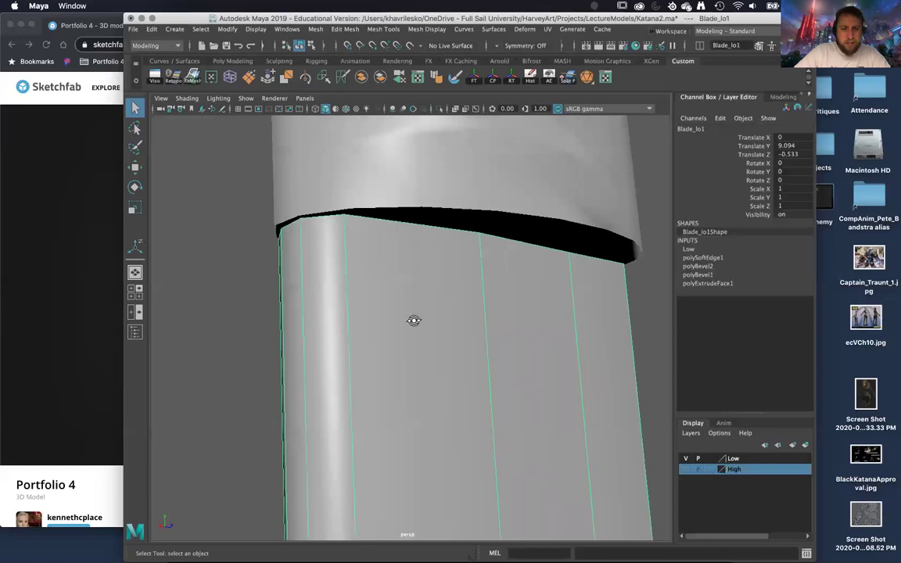
left_click_drag(414, 321, 380, 241, "alt")
right_click_drag(380, 241, 371, 226, "alt")
left_click_drag(371, 225, 456, 311, "alt")
right_click_drag(456, 312, 440, 327, "alt")
Step: Delete the collar's construction history and freeze its transformations
left_click(440, 328)
left_click_drag(440, 328, 426, 371, "alt")
right_click_drag(426, 372, 462, 434, "alt")
left_click_drag(462, 431, 429, 379, "alt")
left_click(420, 405)
right_click_drag(429, 379, 415, 308, "alt")
left_click_drag(414, 309, 388, 322, "alt")
right_click_drag(388, 321, 398, 364, "alt")
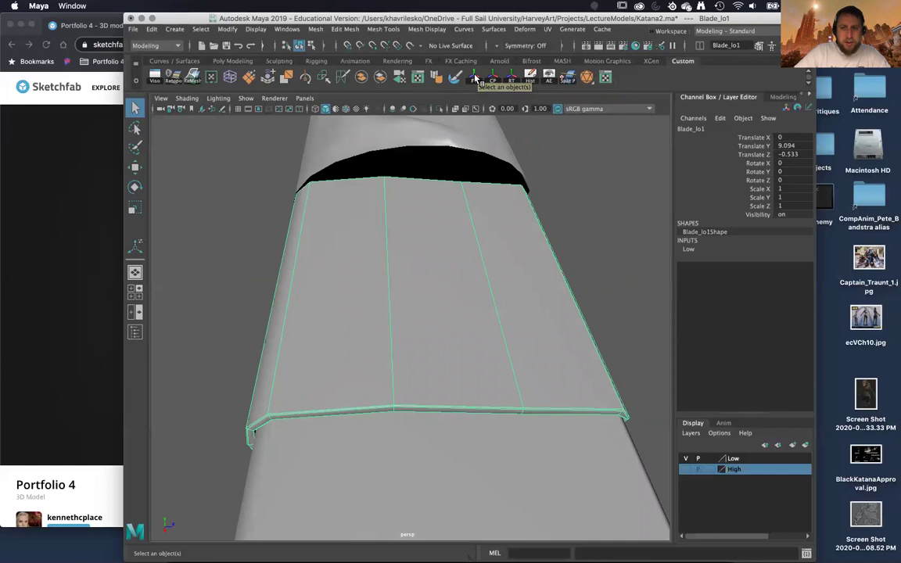
left_click(622, 318)
left_click_drag(622, 318, 521, 317, "alt")
right_click_drag(447, 360, 426, 386, "alt")
left_click_drag(426, 386, 264, 347, "alt")
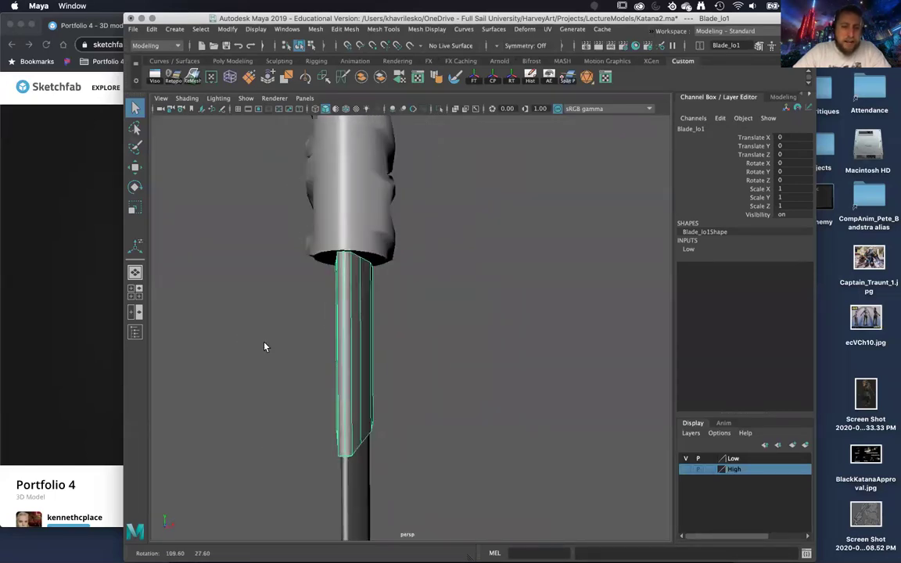
Step: Deselect the collar and examine how it sits between the wrapped handle and the blade, near and far
left_click(466, 427)
right_click_drag(466, 427, 434, 323, "alt")
left_click_drag(434, 324, 477, 300, "alt")
right_click_drag(477, 299, 487, 493, "alt")
left_click_drag(486, 492, 513, 266, "alt")
middle_click_drag(513, 265, 419, 438, "alt")
right_click_drag(419, 375, 454, 445, "alt")
right_click_drag(458, 180, 412, 263, "alt")
left_click(412, 263)
left_click_drag(372, 145, 485, 195, "alt")
left_click(527, 253)
left_click_drag(527, 253, 448, 165, "alt")
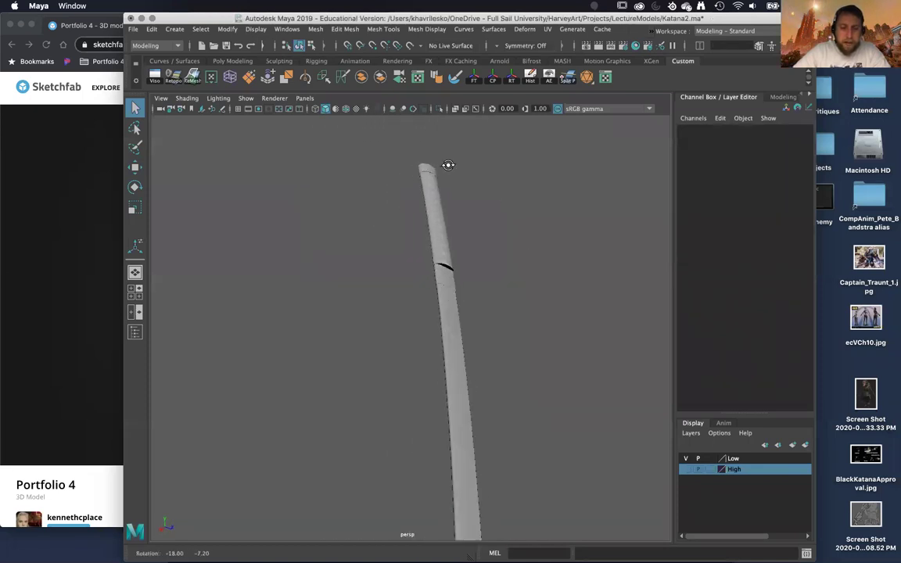
middle_click_drag(448, 165, 395, 165, "alt")
right_click_drag(395, 165, 444, 272, "alt")
middle_click_drag(444, 272, 455, 310, "alt")
right_click_drag(455, 310, 475, 335, "alt")
left_click_drag(474, 335, 480, 318, "alt")
right_click_drag(480, 318, 459, 247, "alt")
middle_click_drag(459, 247, 428, 296, "alt")
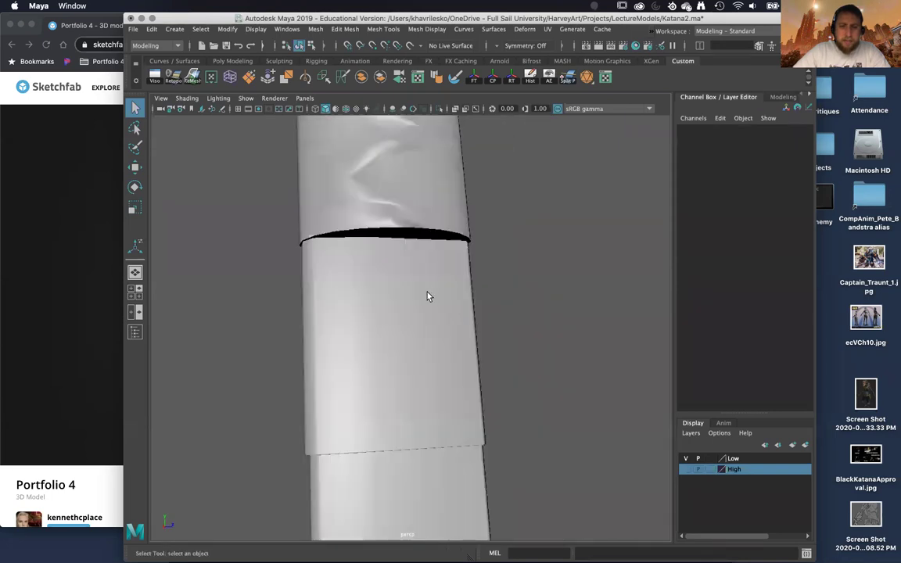
Step: Rename the collar mesh as Band_lo and reselect it
left_click(427, 296)
left_click_drag(461, 312, 457, 304, "alt")
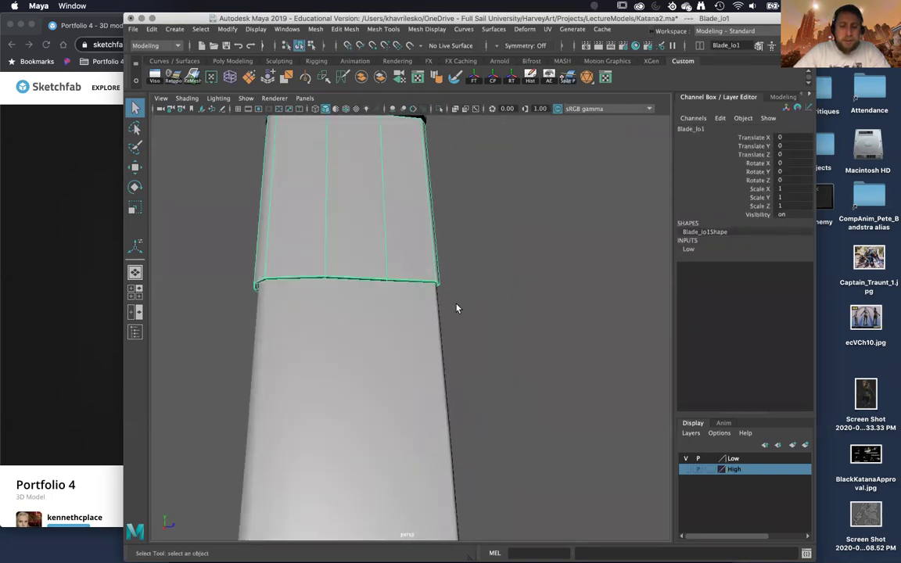
left_click_drag(462, 274, 509, 291, "alt")
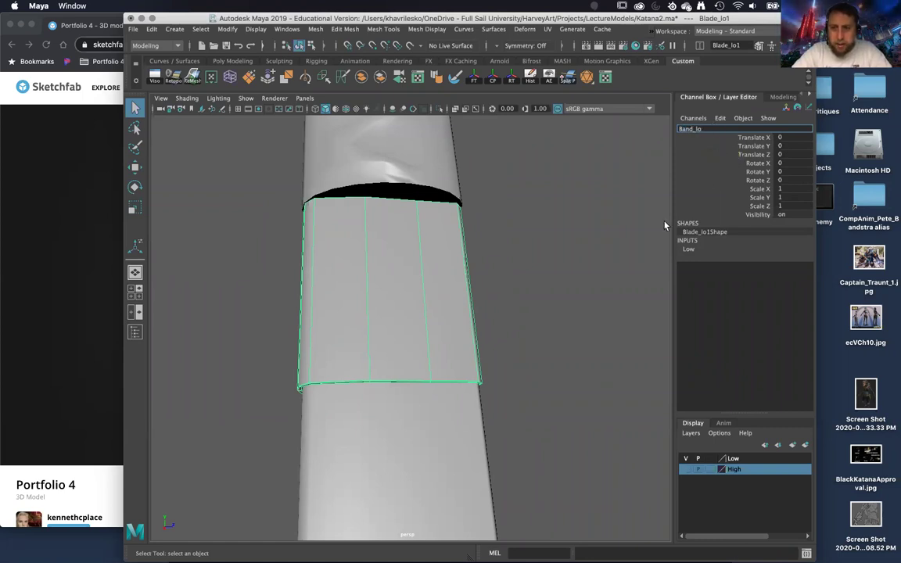
left_click(617, 251)
left_click(426, 308)
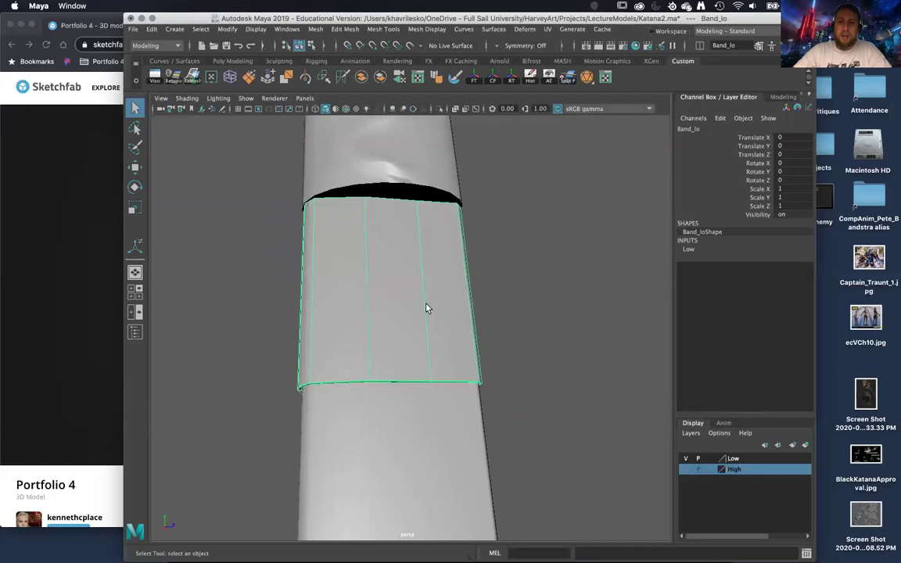
Step: Select all four low-poly katana pieces and show their complete UV layout in the UV Editor
scroll(375, 258, "down", 5)
scroll(337, 209, "down", 5)
left_click_drag(339, 177, 466, 390)
scroll(467, 391, "up", 10)
left_click(605, 77)
scroll(508, 312, "down", 10)
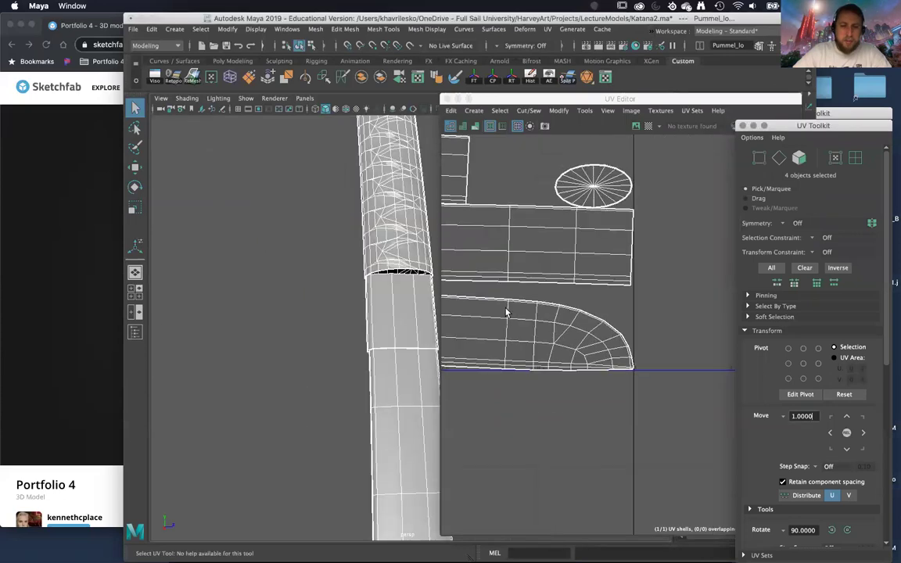
middle_click_drag(407, 316, 354, 329, "alt")
scroll(472, 307, "down", 4)
middle_click_drag(474, 306, 617, 342, "alt")
scroll(587, 302, "up", 10)
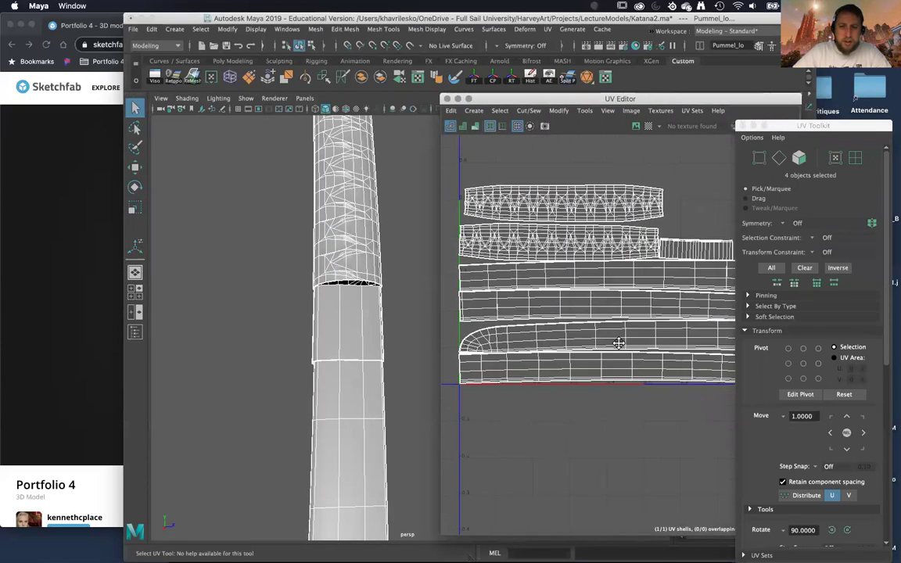
Step: Select all UVs of the band and move its two shells up above the 0–1 UV space
right_click_drag(347, 258, 346, 286)
left_click(324, 314)
right_click_drag(479, 307, 503, 313)
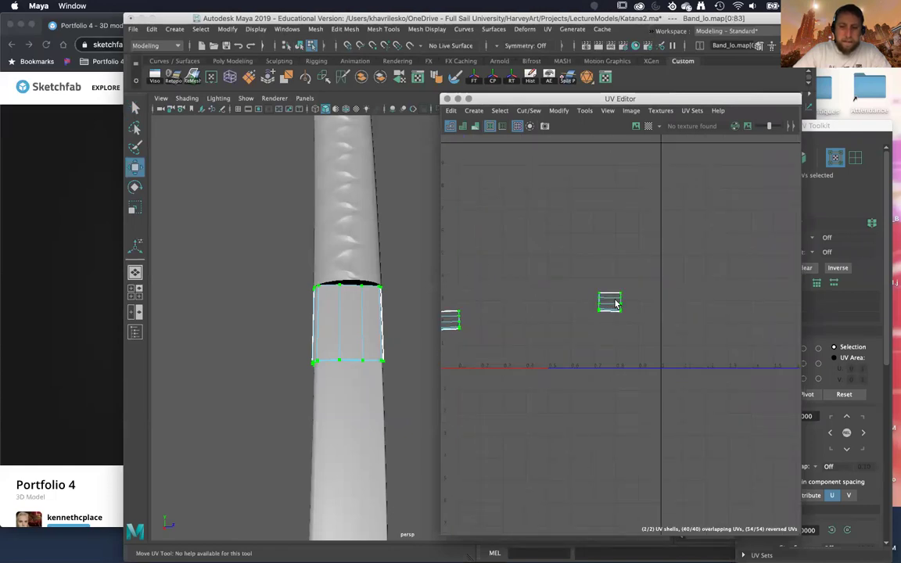
scroll(631, 303, "down", 3)
left_click_drag(560, 259, 568, 145)
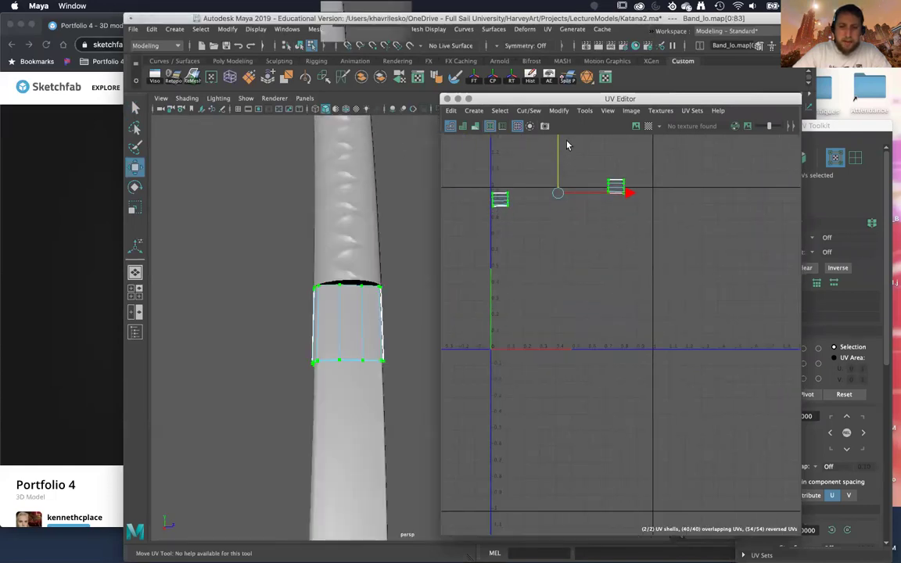
scroll(291, 259, "down", 6)
Step: Select all the katana pieces again in object mode to bring their UV shells back beside the band's
right_click_drag(390, 243, 419, 230)
left_click(405, 348)
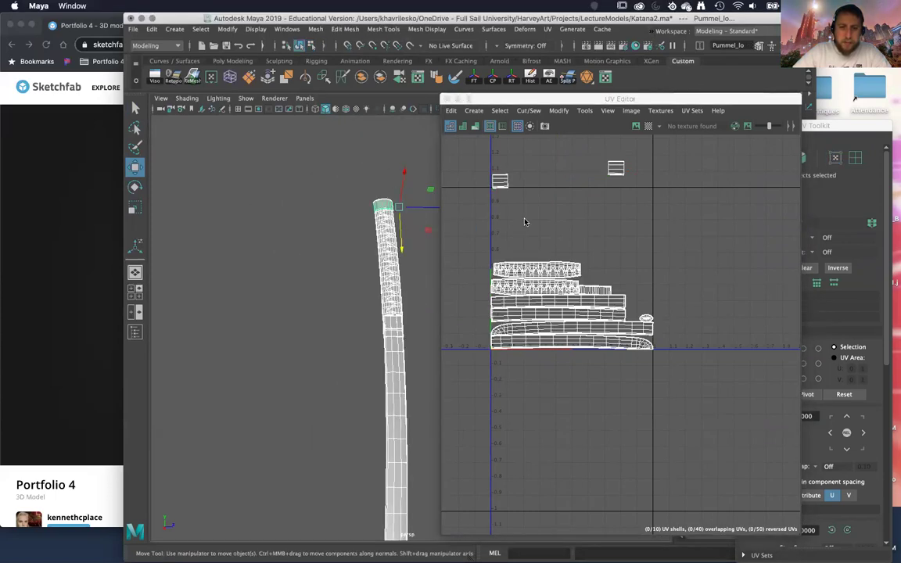
scroll(522, 222, "up", 3)
middle_click_drag(523, 256, 531, 283, "alt")
Step: Try unfolding the band's UV shell nearest the vertical axis and undo the unfold
right_click_drag(488, 183, 377, 205)
double_click(496, 187)
right_click_drag(426, 188, 422, 184, "shift")
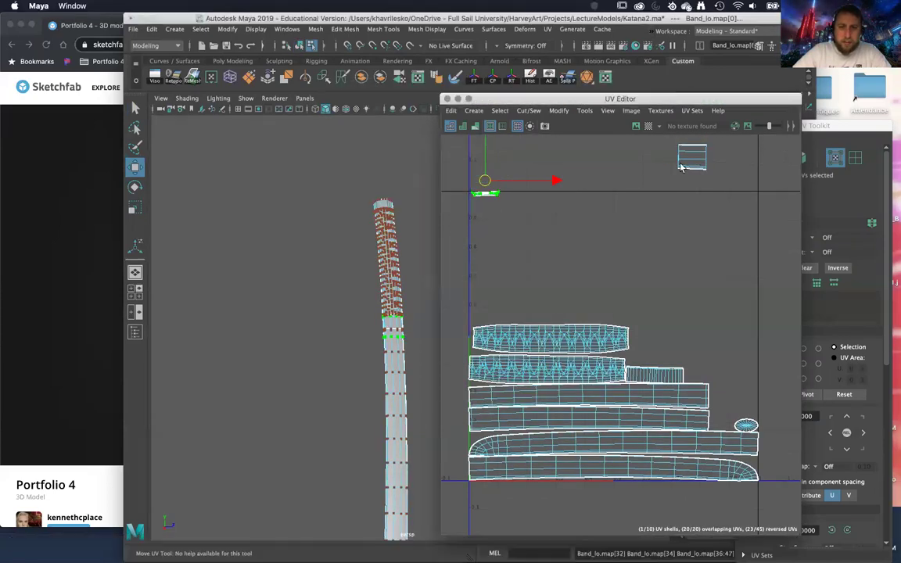
key("super+z")
key("super+z")
Step: Try unfolding the same band shell with the Unfold3D method in the Unfold UVs options and undo it
middle_click_drag(583, 284, 641, 363, "alt")
scroll(587, 295, "up", 5)
left_click(571, 109)
left_click(530, 273)
right_click(500, 210, "shift")
right_click_drag(442, 212, 407, 211, "shift")
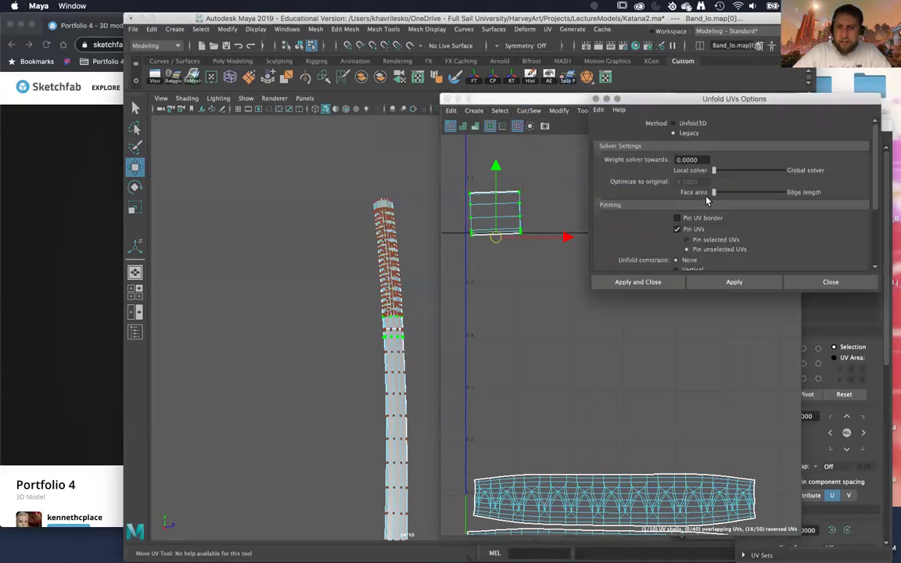
left_click(673, 123)
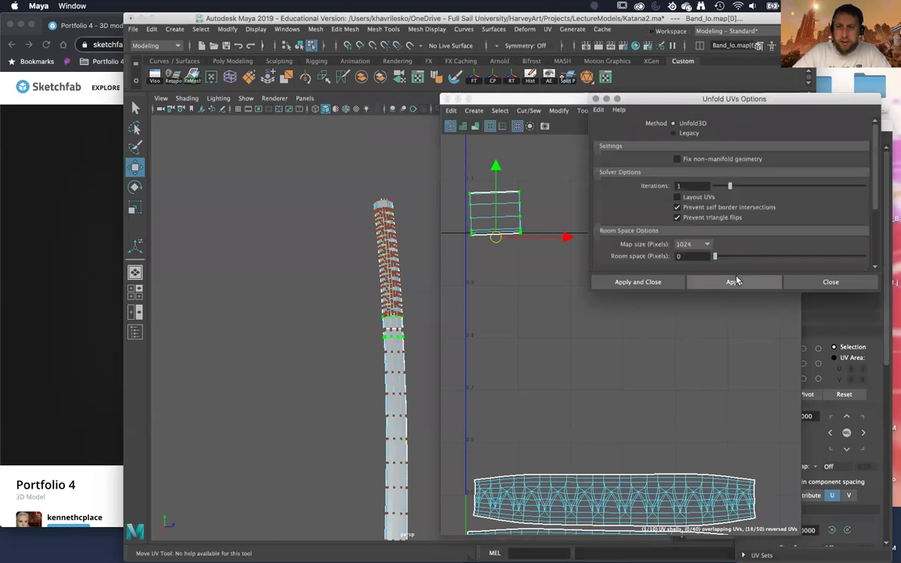
scroll(577, 287, "up", 5)
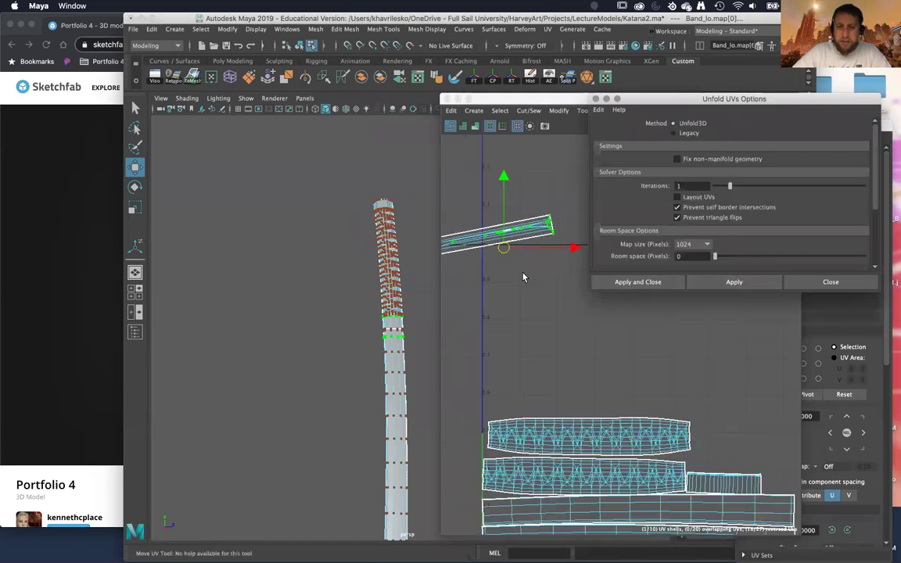
middle_click_drag(564, 303, 663, 370, "alt")
scroll(663, 370, "down", 5)
middle_click_drag(711, 332, 499, 435, "alt")
right_click_drag(575, 373, 551, 335, "alt")
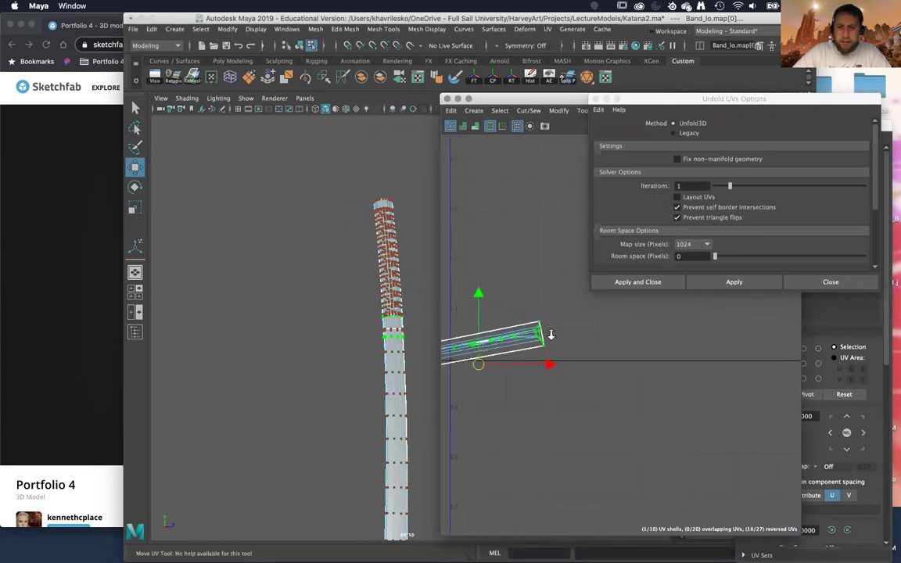
middle_click_drag(550, 336, 625, 313, "alt")
scroll(625, 313, "down", 2)
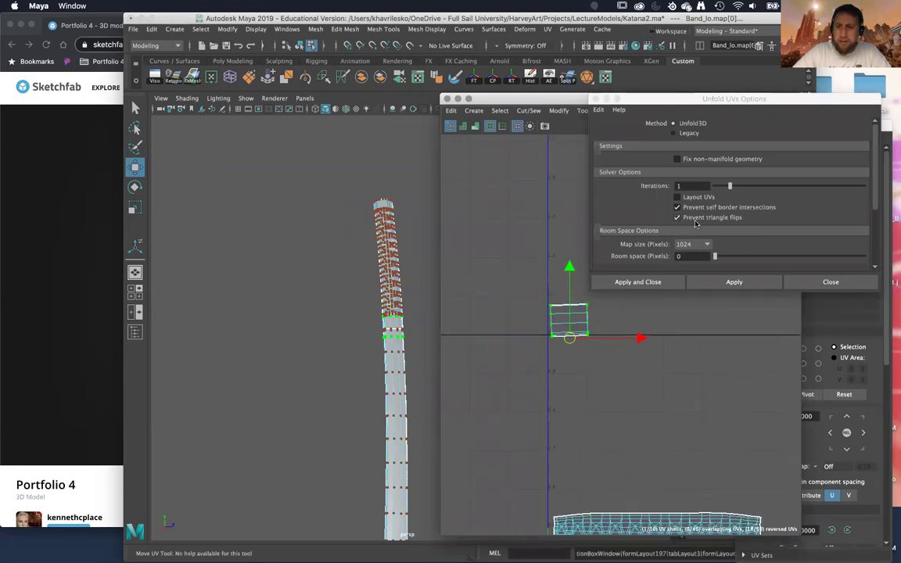
Step: Apply the unfold to the band shell with the Legacy method and close the unfold options
scroll(694, 222, "down", 3)
scroll(694, 222, "up", 3)
left_click(675, 135)
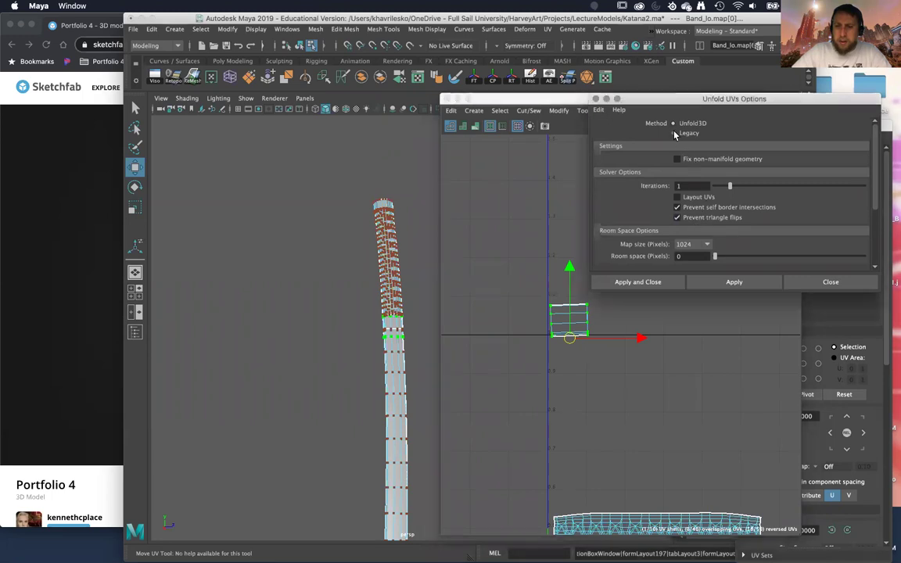
left_click(674, 134)
left_click(722, 286)
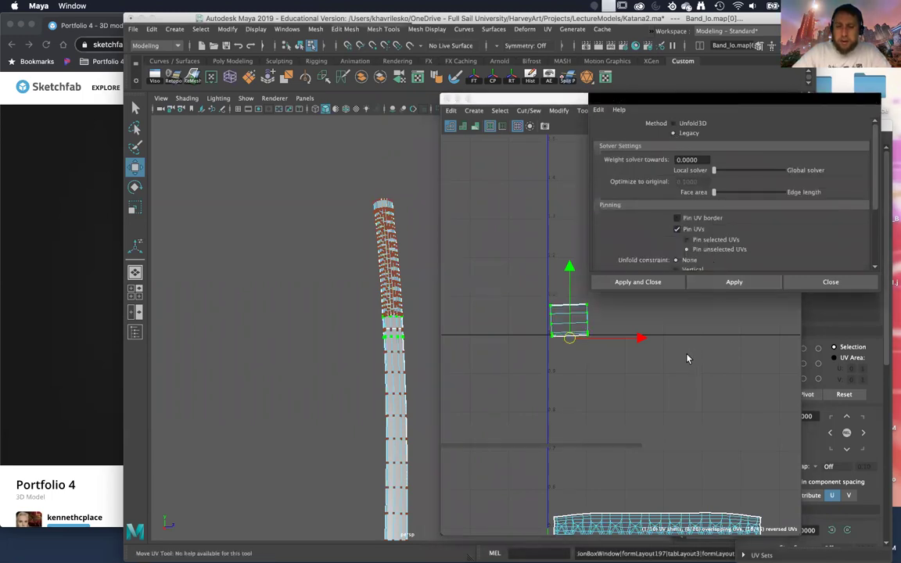
left_click(597, 99)
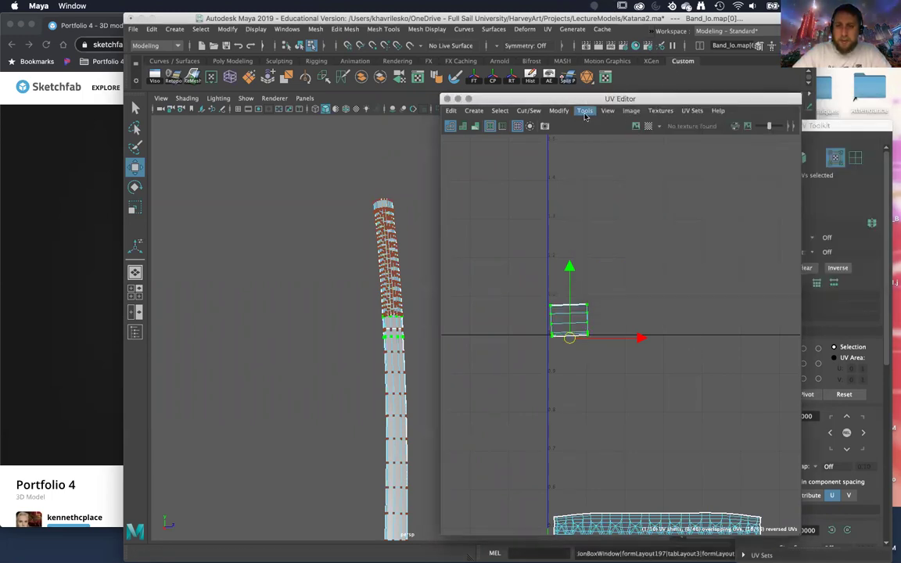
Step: Try the Smooth UV tool's unfold and relax on the band shell and undo the changes
left_click(585, 111)
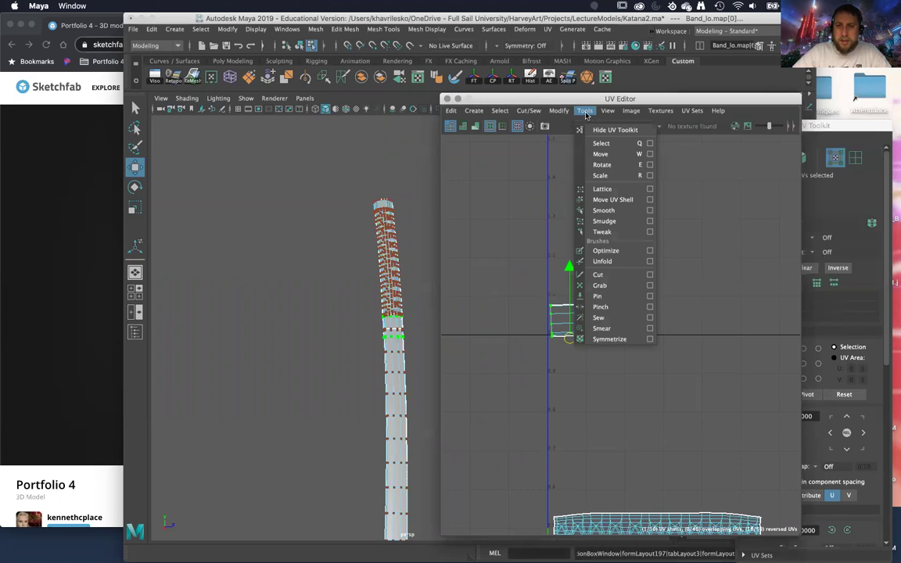
left_click(603, 210)
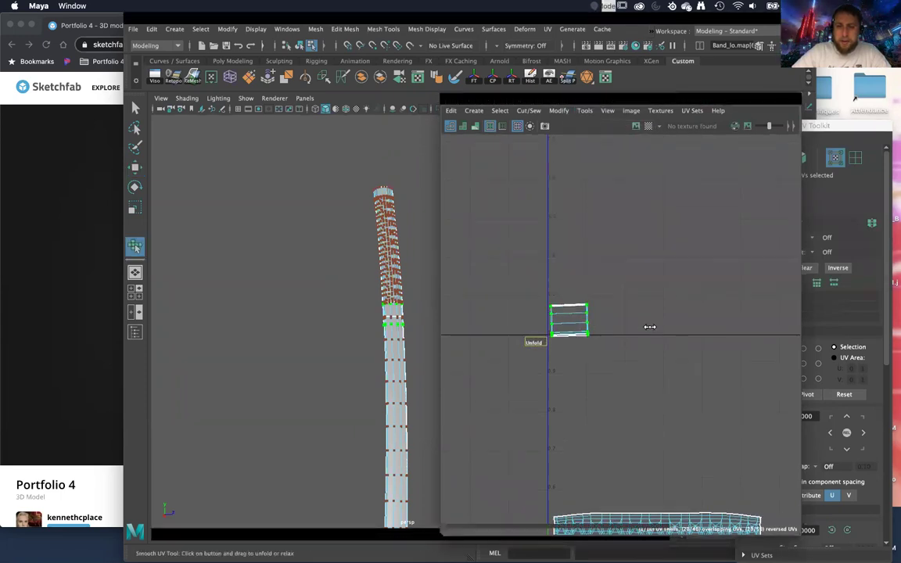
scroll(628, 332, "up", 1)
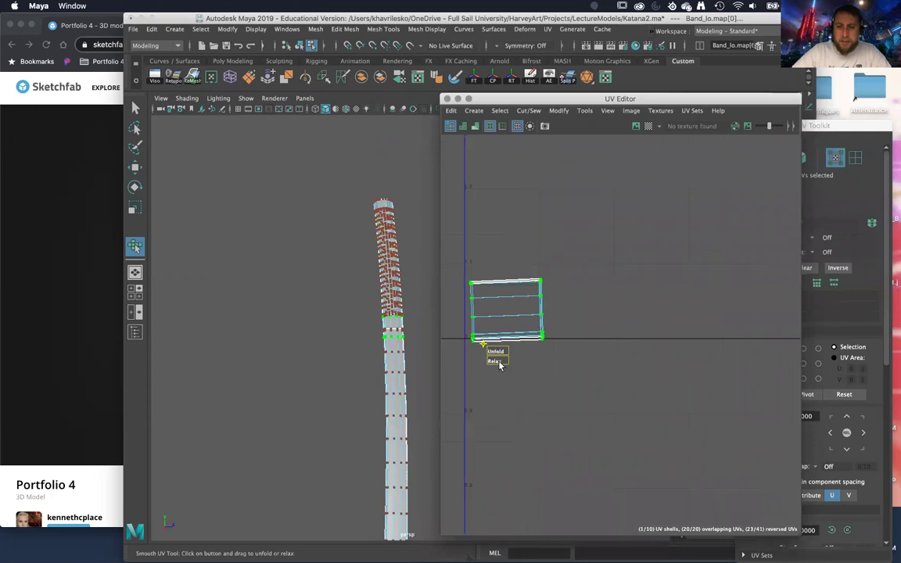
left_click_drag(491, 365, 521, 370)
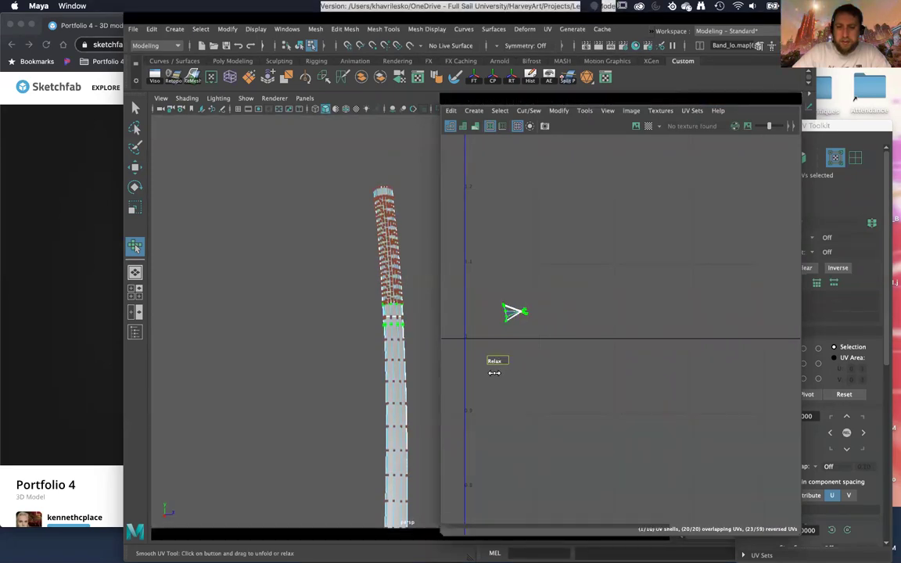
left_click_drag(446, 375, 454, 376)
scroll(461, 370, "down", 2)
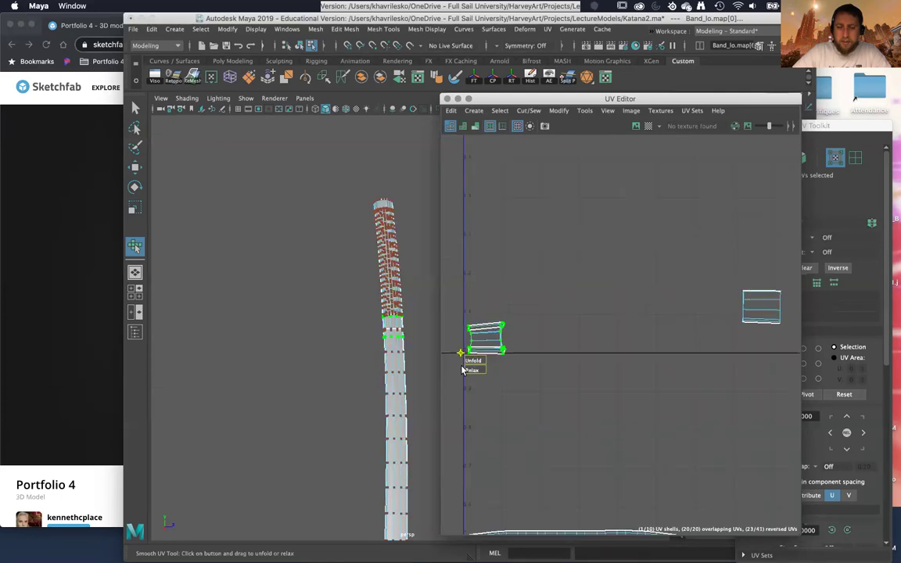
scroll(462, 368, "down", 3)
middle_click_drag(467, 364, 517, 337, "alt")
scroll(517, 337, "up", 3)
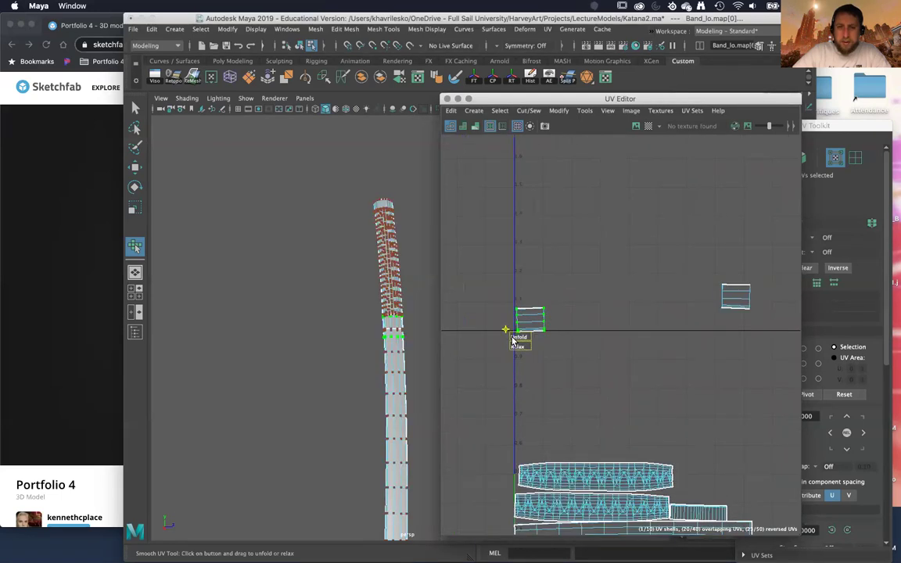
Step: Turn on shaded UV display, clear the UV selection and examine the band's shell up close
scroll(624, 382, "down", 2)
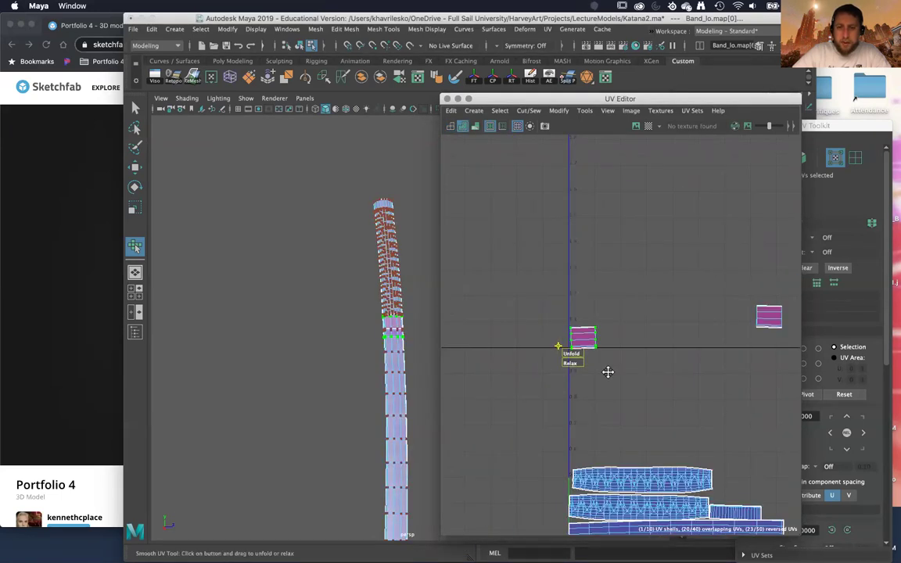
scroll(617, 370, "up", 3)
middle_click_drag(579, 348, 670, 371, "alt")
scroll(649, 352, "up", 2)
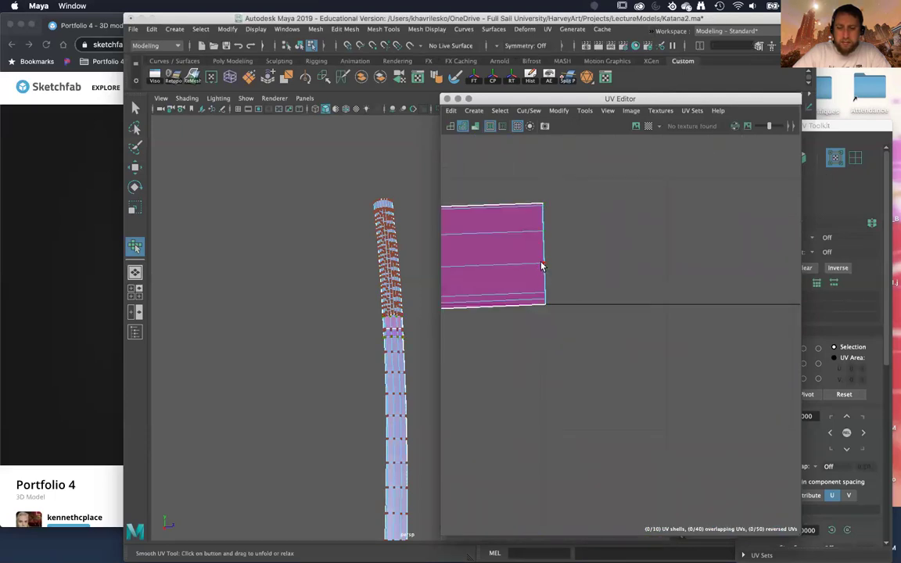
middle_click_drag(525, 289, 669, 362, "alt")
scroll(670, 363, "up", 2)
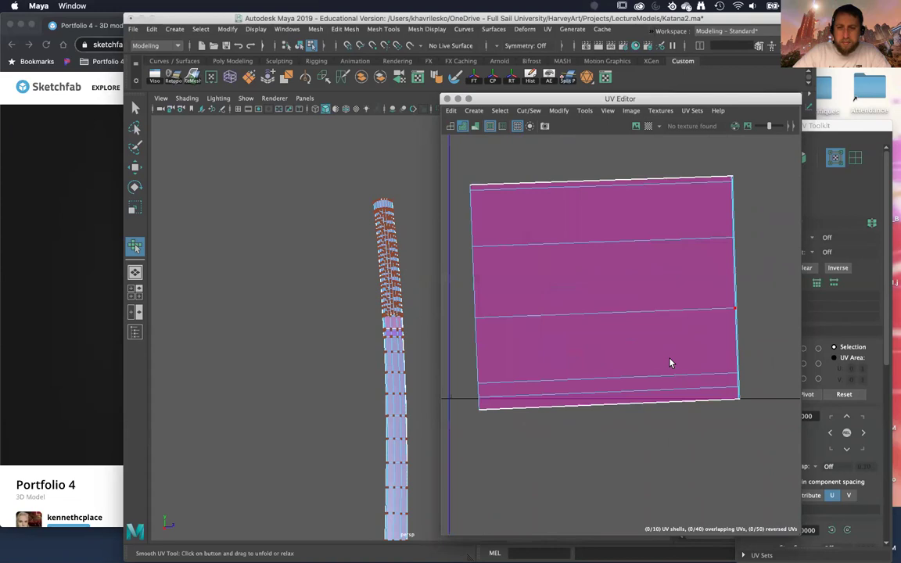
Step: Examine the shading and edges of the band's beveled lower rim on the model
right_click_drag(405, 305, 407, 445, "alt")
left_click_drag(360, 378, 384, 370, "alt")
right_click_drag(385, 375, 368, 419, "alt")
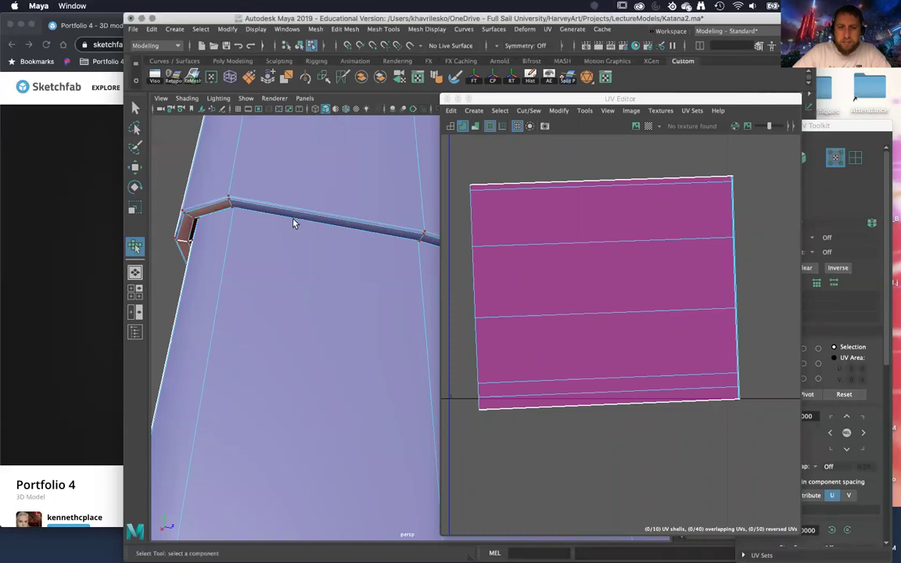
mouse_move(270, 240)
middle_mouse_down("alt")
mouse_move(281, 247)
mouse_move(262, 246)
middle_mouse_up("alt")
right_click_drag(272, 261, 309, 276, "alt")
right_click_drag(734, 262, 759, 255)
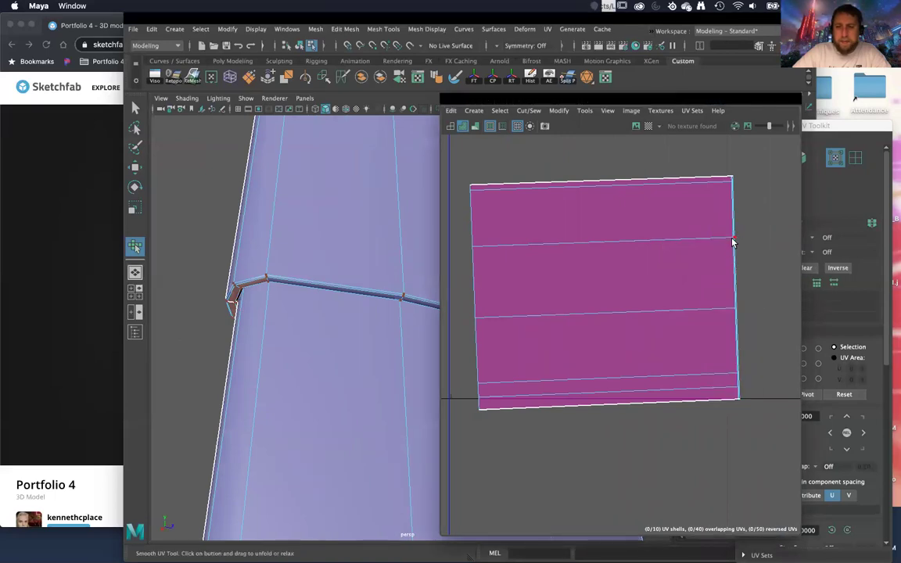
Step: Check which part of the band its selected UV shell covers and isolate the band in the viewport
double_click(734, 241)
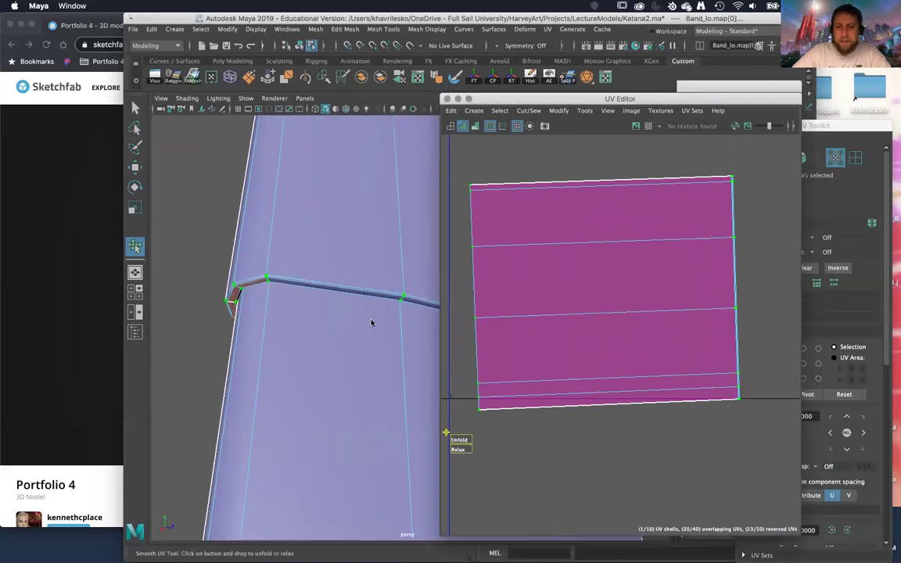
middle_click_drag(314, 452, 373, 318, "alt")
right_click_drag(358, 264, 423, 84, "alt")
left_click_drag(421, 125, 366, 227, "alt")
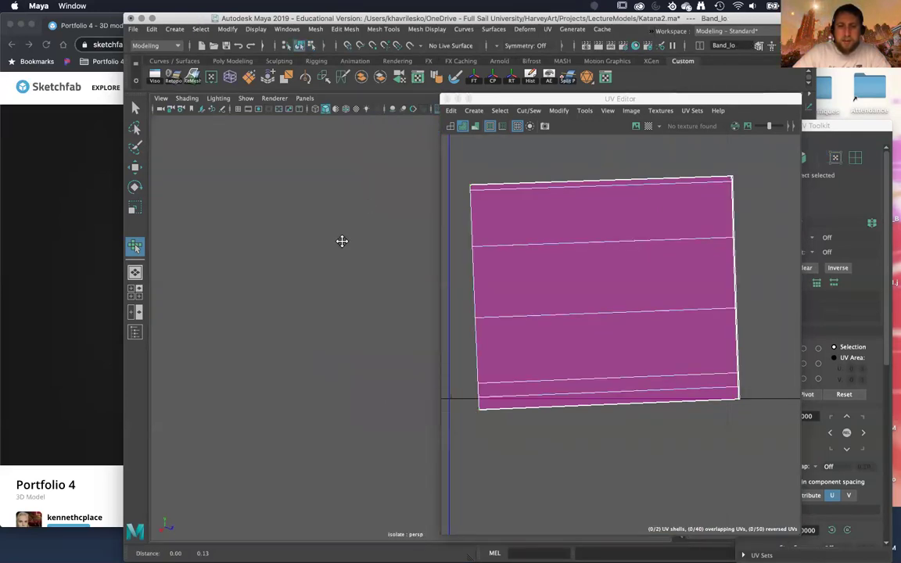
Step: Delete the unneeded interior faces of the isolated band
middle_click_drag(342, 241, 329, 288, "alt")
left_click_drag(329, 289, 298, 259, "alt")
middle_click_drag(297, 258, 294, 312, "alt")
left_click_drag(294, 313, 317, 221, "alt")
right_click_drag(317, 218, 313, 206)
left_click_drag(281, 188, 304, 250, "alt")
key("Delete")
Step: Unfold the UV shell covering the front half of the band with the Smooth UV tool
scroll(287, 194, "down", 5)
scroll(304, 249, "up", 3)
right_click_drag(561, 278, 611, 263)
scroll(562, 279, "down", 12)
scroll(570, 278, "up", 6)
scroll(571, 276, "up", 3)
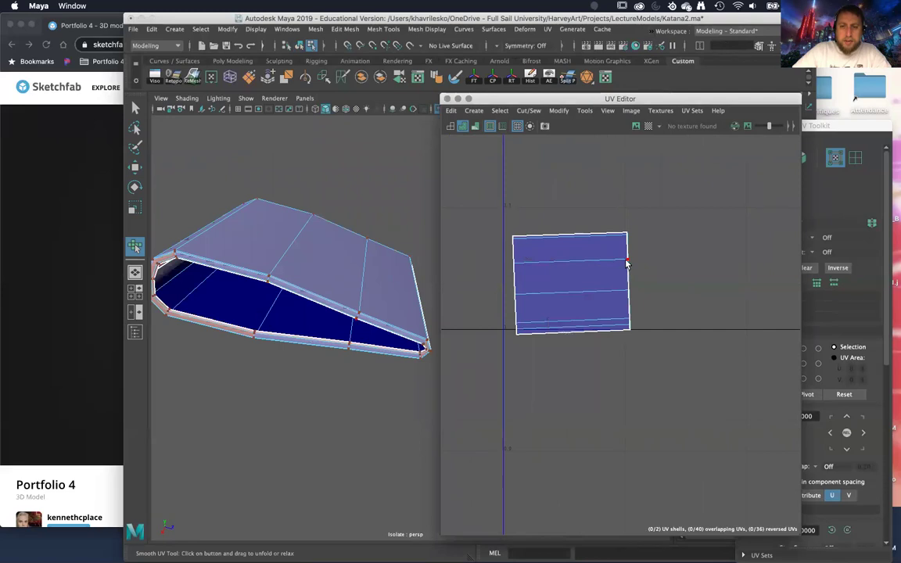
middle_click_drag(616, 277, 622, 274, "alt")
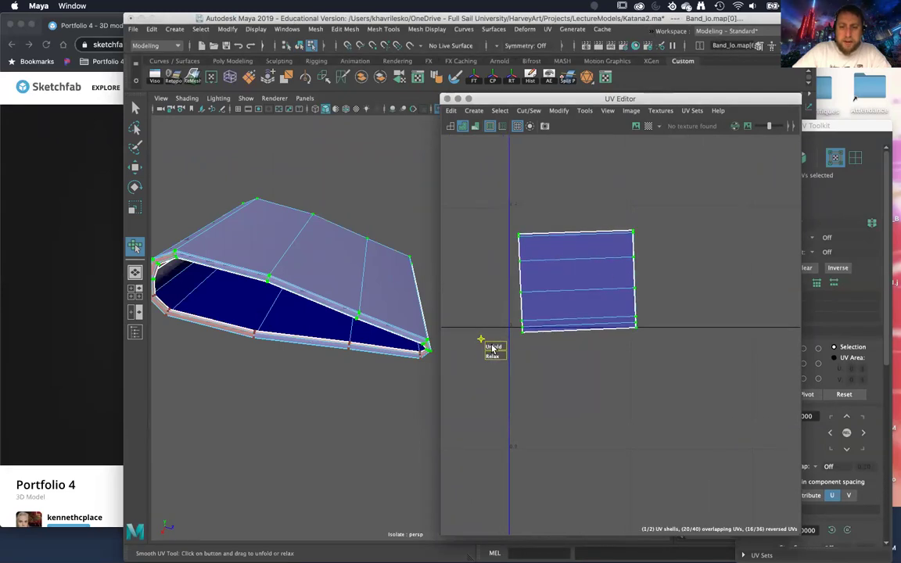
left_click_drag(496, 346, 747, 302)
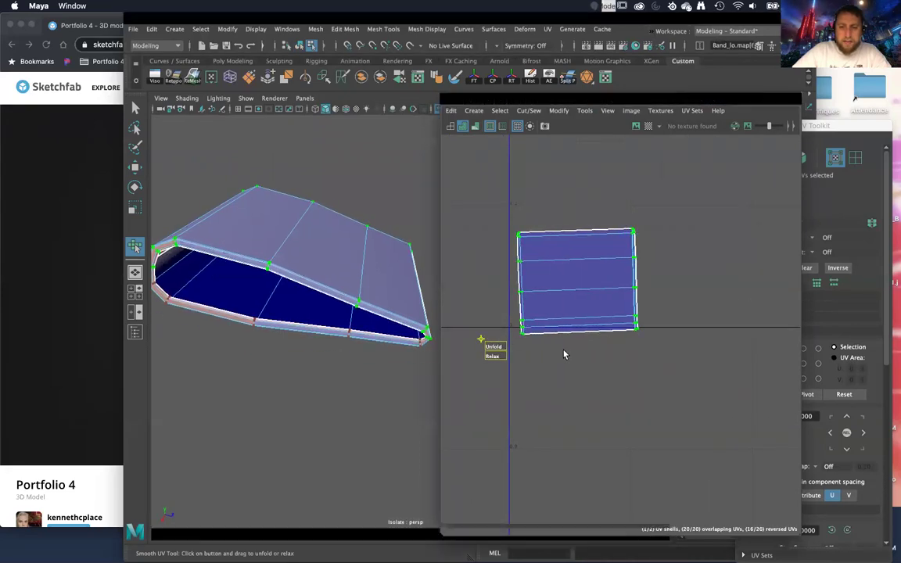
right_click_drag(539, 328, 409, 325, "shift")
scroll(522, 306, "down", 5)
Step: Select the band's other half shell and refine the unfolding of the two shells with the Smooth UV tool
left_click(563, 316)
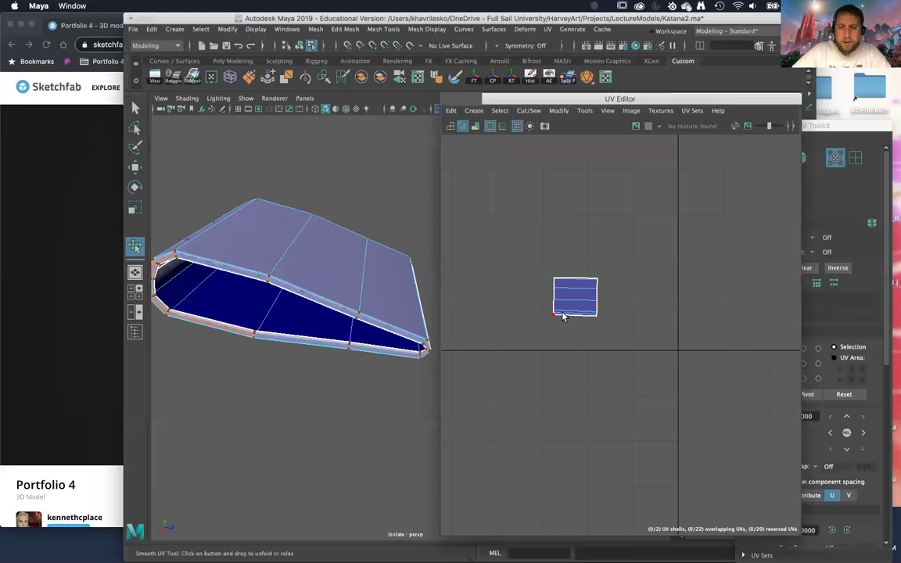
left_click(555, 313)
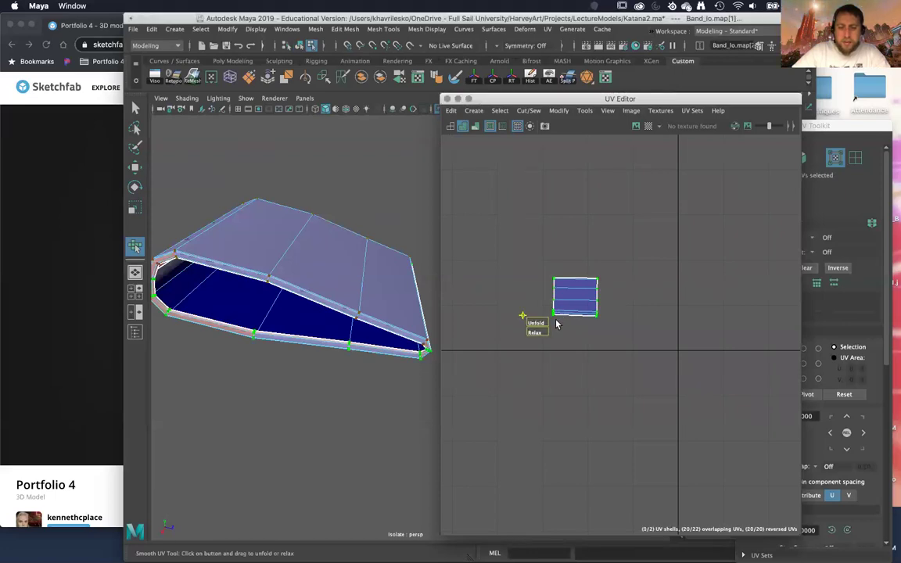
scroll(548, 322, "down", 5)
middle_click_drag(541, 321, 623, 328, "alt")
left_click(583, 307)
left_click_drag(516, 345, 505, 341)
key("w")
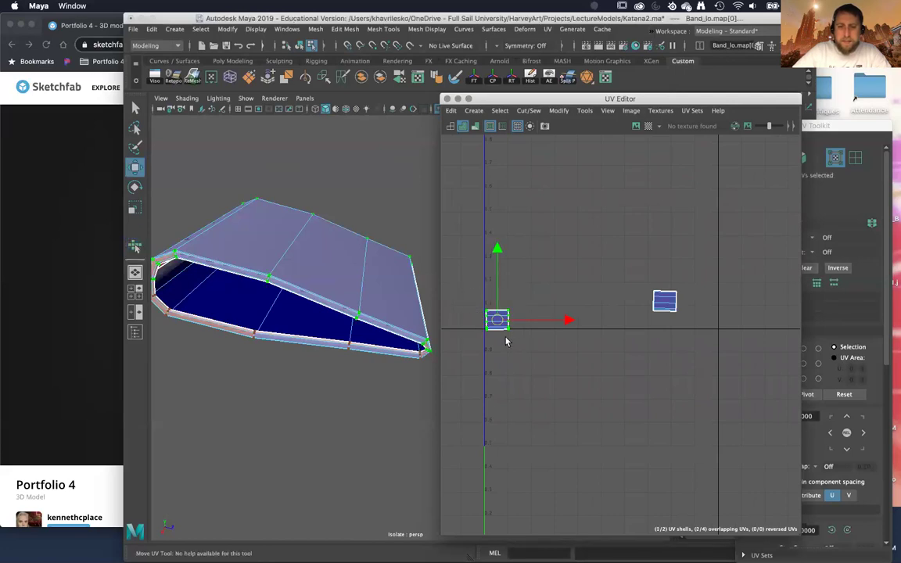
Step: Examine the two unfolded UV shells and the band's surface and rims on the model
scroll(537, 391, "down", 4)
scroll(532, 383, "up", 6)
left_click_drag(742, 204, 568, 379)
left_click(573, 420)
scroll(573, 418, "up", 5)
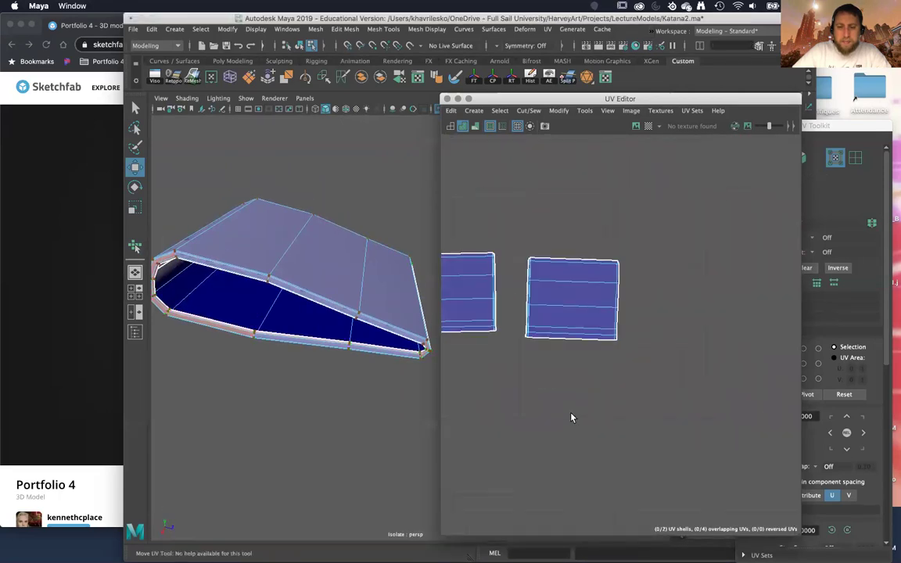
left_click_drag(319, 334, 306, 401, "alt")
right_click_drag(305, 400, 335, 327, "alt")
left_click_drag(335, 327, 316, 380, "alt")
mouse_move(316, 380)
right_mouse_down("alt")
mouse_move(316, 352)
mouse_move(319, 382)
right_mouse_up("alt")
left_click_drag(319, 381, 315, 262, "alt")
right_click_drag(315, 262, 311, 197, "alt")
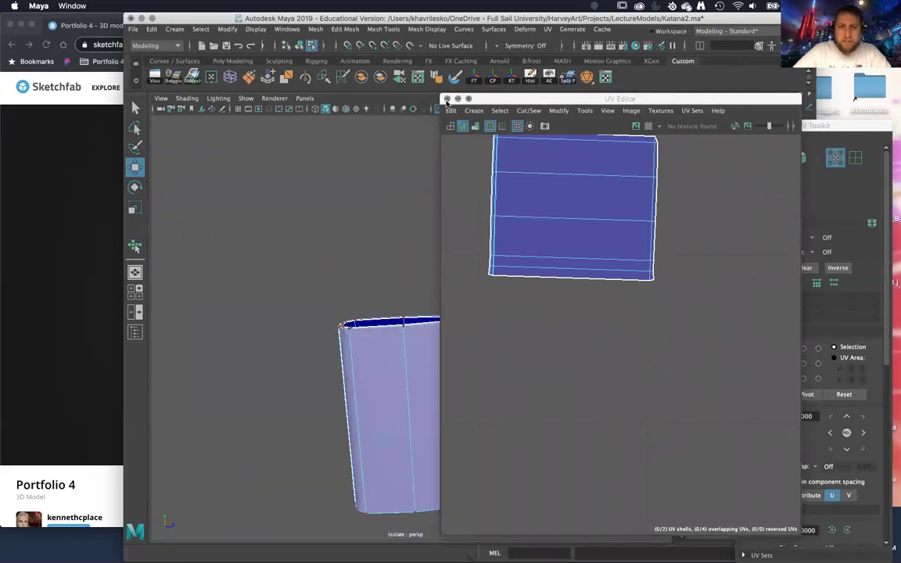
Step: Return the band to object mode, show the whole sword again and close the UV Editor and UV Toolkit
left_click(446, 99)
scroll(423, 287, "down", 5)
right_click_drag(434, 256, 494, 245)
left_click(493, 227)
left_click(441, 110)
left_click_drag(473, 344, 465, 293, "alt")
right_click_drag(458, 287, 665, 173, "alt")
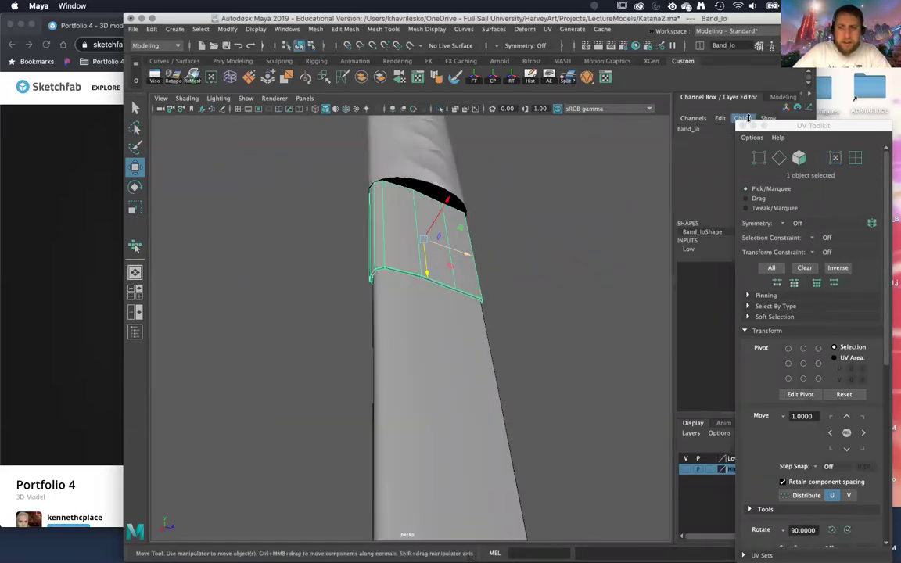
left_click(742, 125)
Step: Duplicate Band_lo and assign the copy to the High display layer
left_click_drag(598, 255, 510, 299, "alt")
right_click_drag(511, 299, 514, 303, "alt")
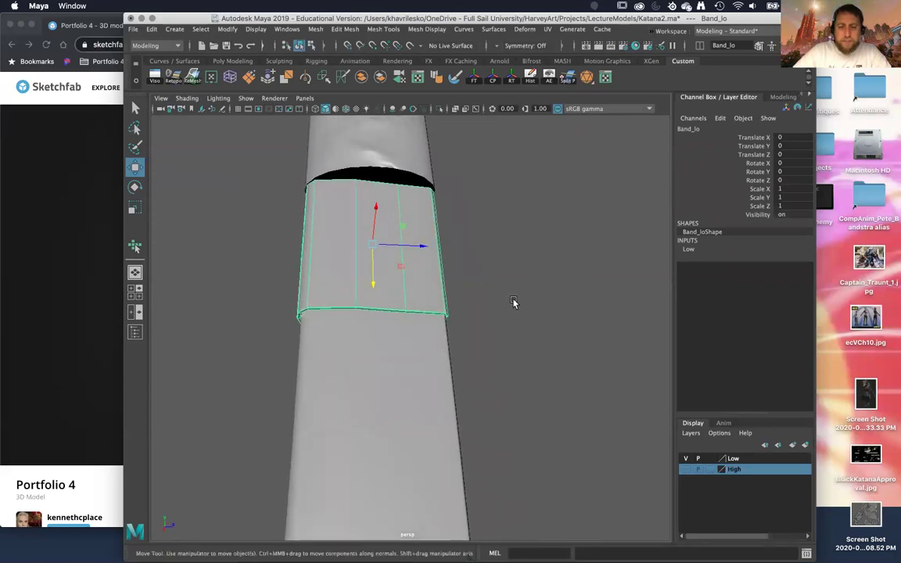
left_click_drag(513, 300, 518, 308, "alt")
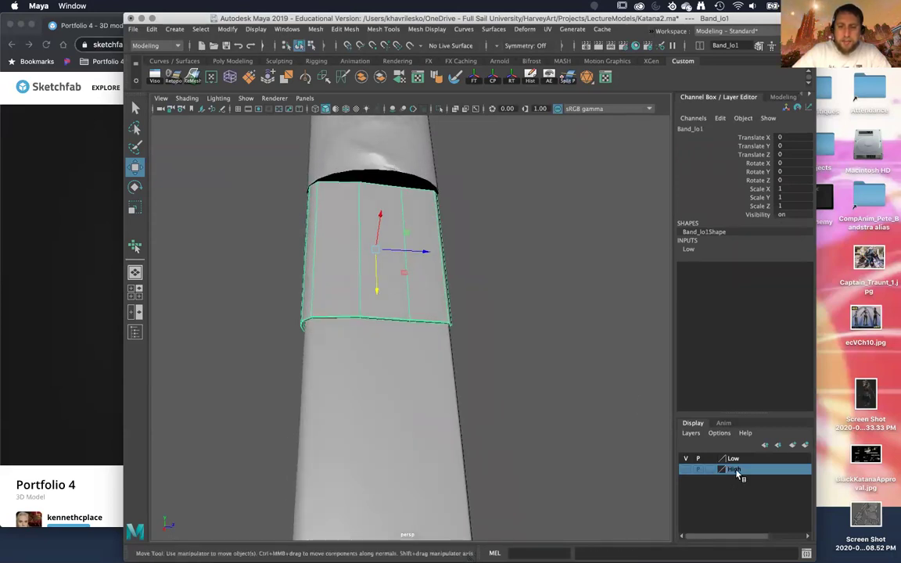
right_click(736, 471)
left_click(757, 363)
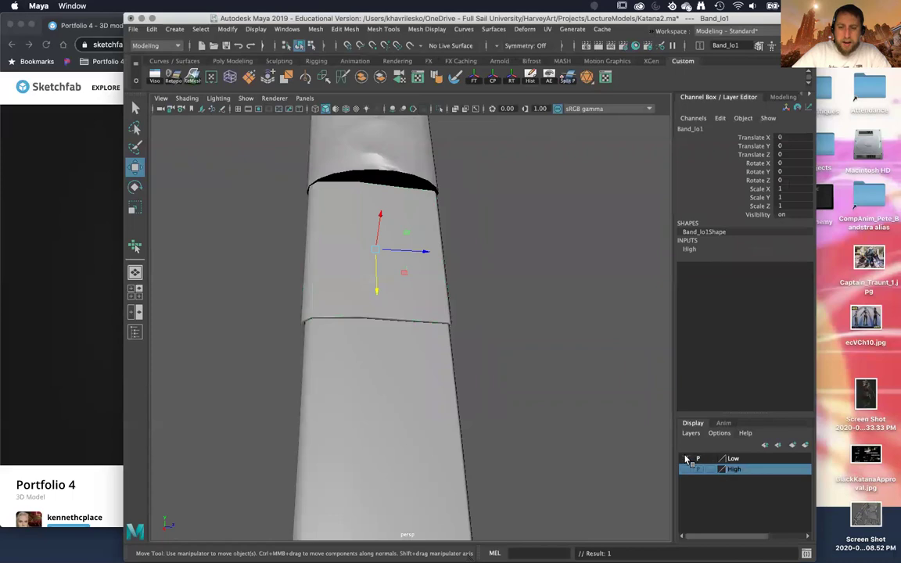
Step: Hide the Low layer, show the High layer and rename the duplicated band Band_hi
left_click(686, 459)
left_click(687, 469)
left_click_drag(482, 292, 547, 258, "alt")
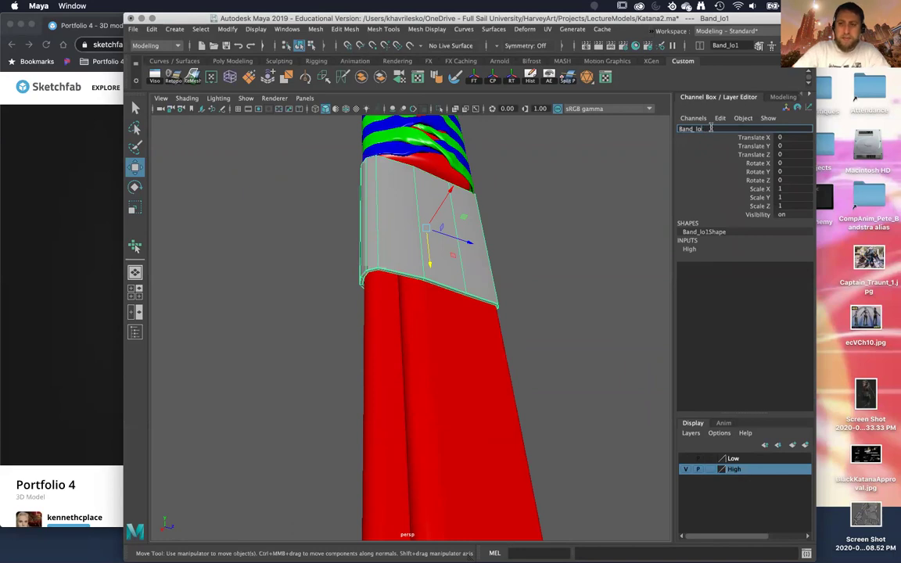
key("Return")
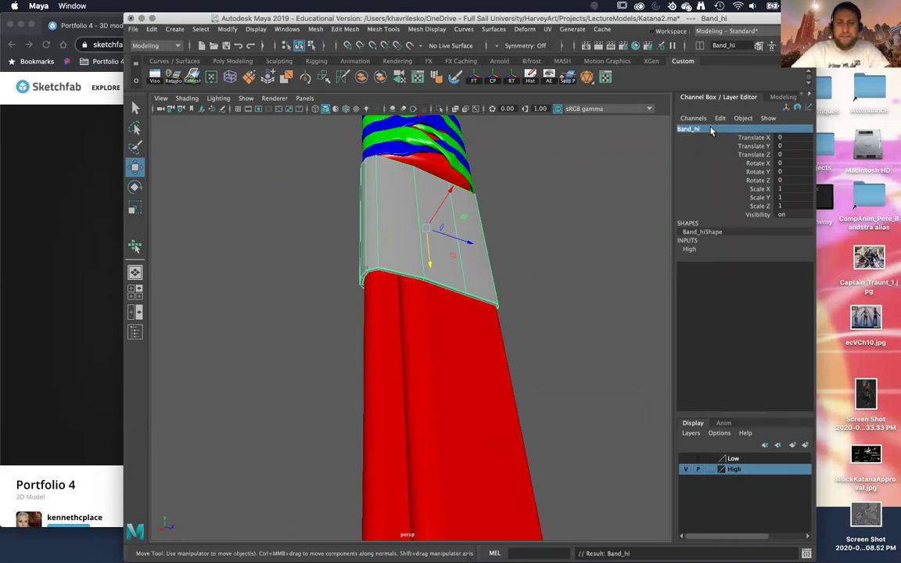
left_click(554, 284)
Step: Bevel the edge loop around Band_hi's upper rim beside the handle wrap with a fraction of 0.17
left_click_drag(554, 284, 480, 332, "alt")
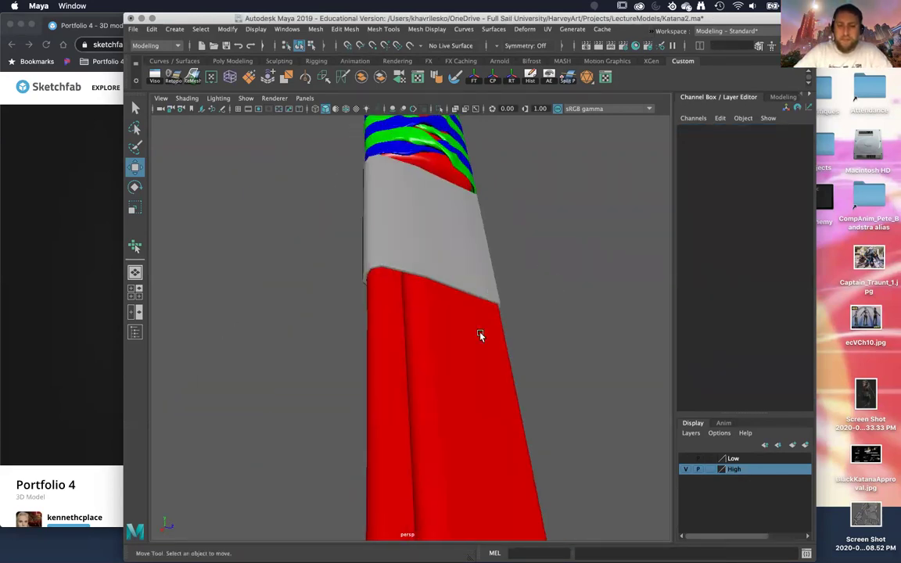
right_click_drag(480, 333, 430, 135, "alt")
middle_click_drag(430, 134, 449, 211, "alt")
left_click(450, 213)
left_click_drag(458, 201, 481, 267, "alt")
right_click_drag(480, 268, 505, 295, "alt")
middle_click_drag(504, 295, 324, 248, "alt")
left_click_drag(324, 247, 373, 284, "alt")
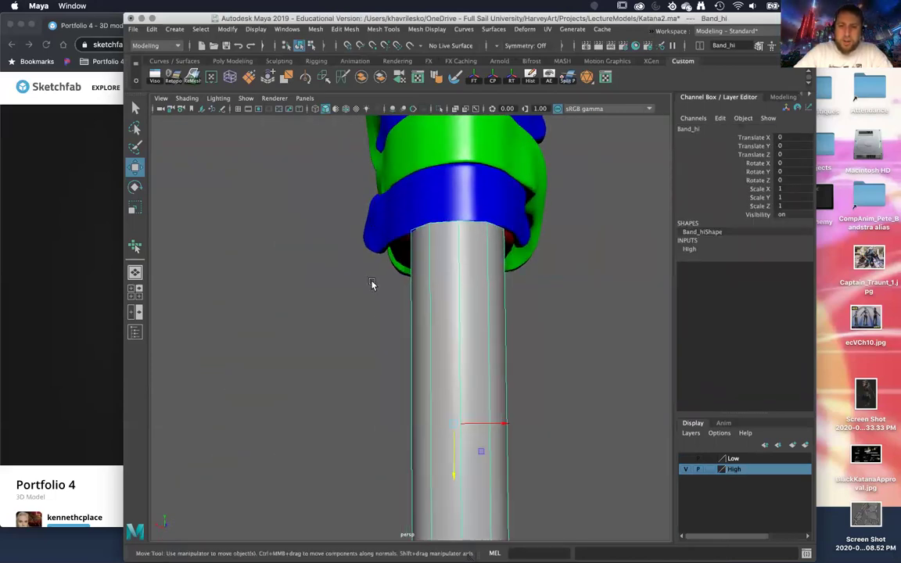
right_click_drag(372, 283, 466, 179, "alt")
middle_click_drag(467, 179, 383, 315, "alt")
left_click_drag(382, 313, 442, 235, "alt")
right_click_drag(443, 234, 443, 195)
left_click(452, 208)
right_click(452, 212, "shift")
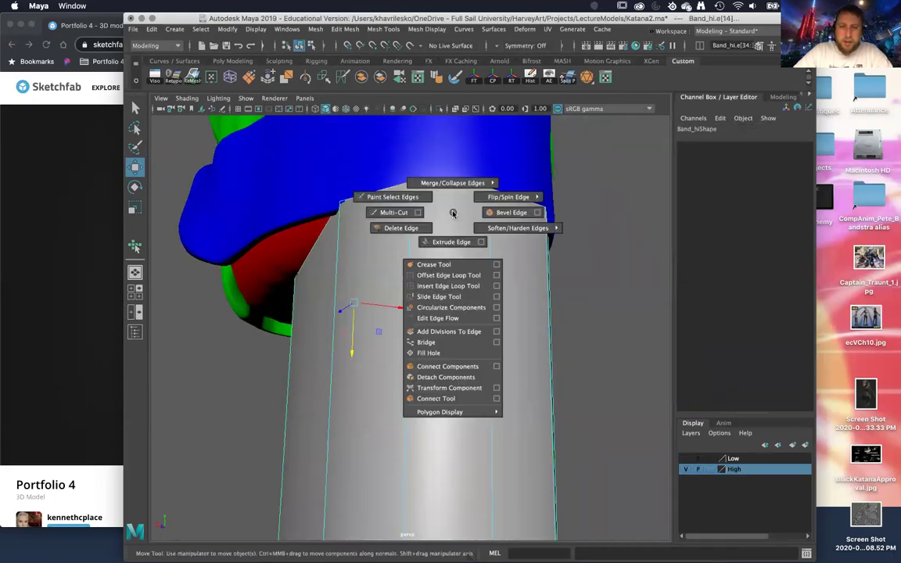
right_click_drag(496, 233, 490, 233)
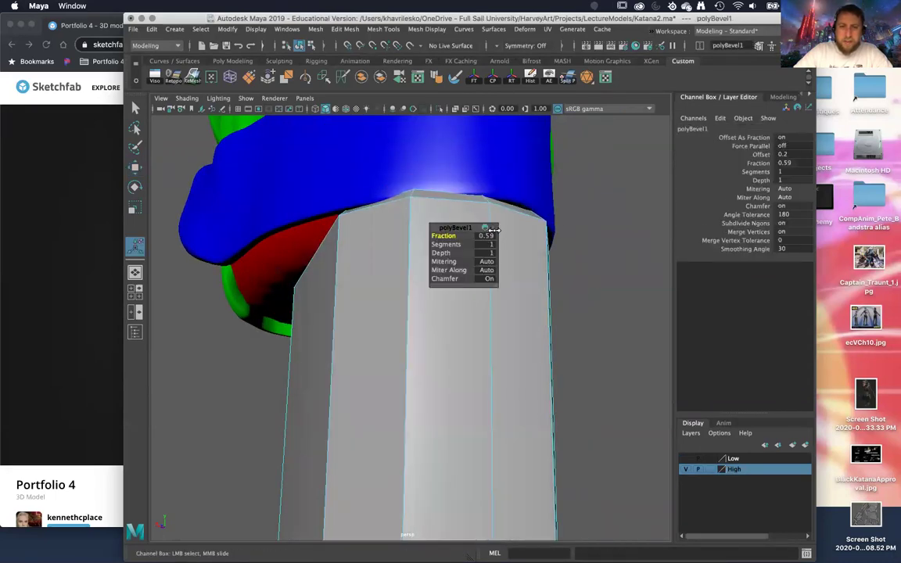
left_click_drag(476, 227, 353, 243, "alt")
right_click_drag(355, 244, 391, 222)
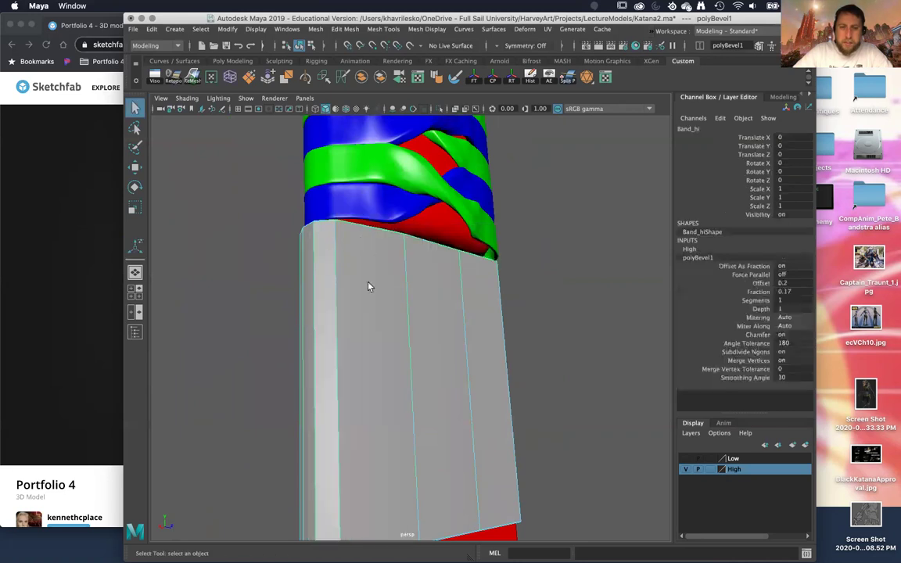
Step: Insert supporting edge loops close to the upper and lower ends of Band_hi
left_click_drag(368, 285, 349, 259, "alt")
right_click_drag(349, 261, 290, 276, "shift")
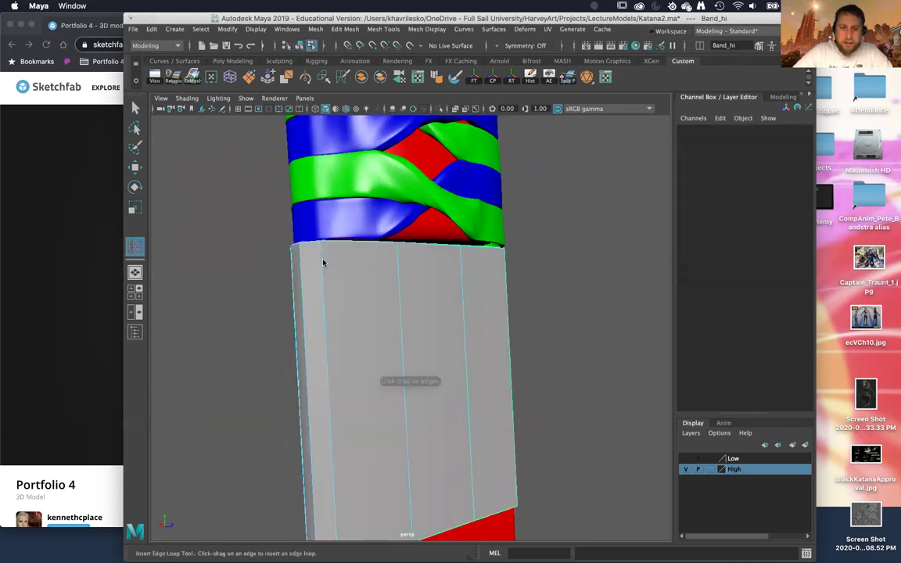
left_click(321, 247)
middle_click_drag(321, 247, 346, 115, "alt")
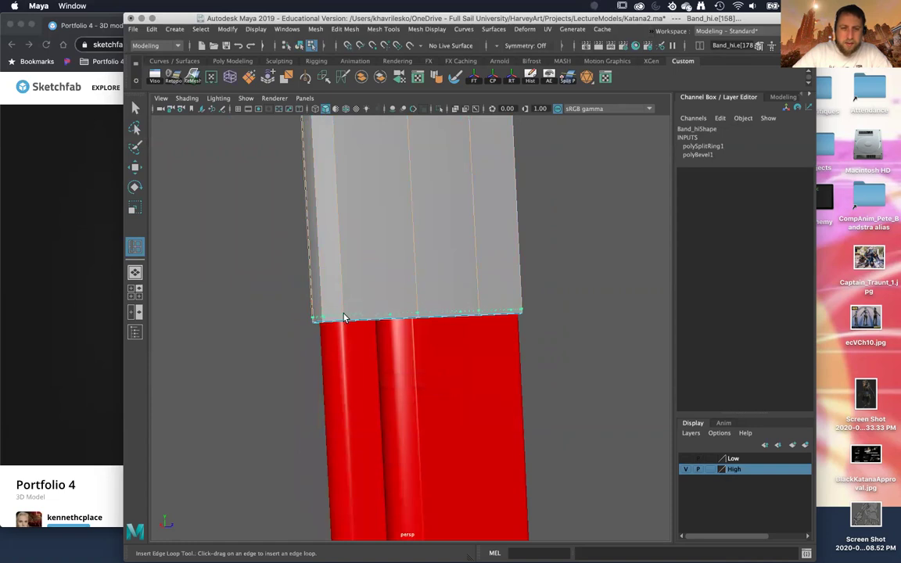
left_click(344, 316)
Step: Insert additional supporting edge loops around the lower lip of Band_hi and return to object mode
left_click_drag(352, 297, 362, 366, "alt")
left_click(361, 302)
left_click(446, 322)
left_click(342, 371)
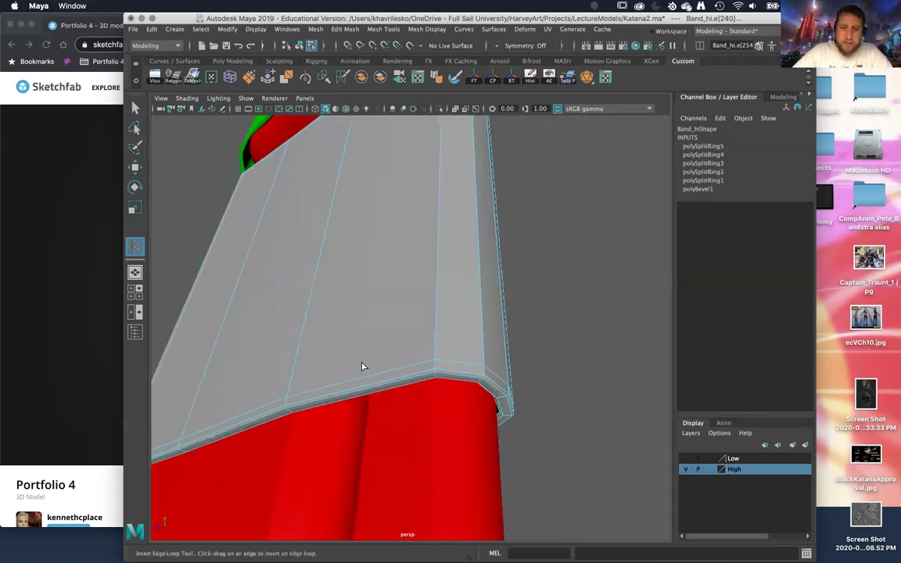
left_click(428, 362)
key("w")
right_click_drag(446, 257, 501, 239)
left_click(595, 272)
Step: Adjust the corner vertices of Band_hi's lower lip to even out its thickness around the scabbard
scroll(601, 275, "down", 5)
left_click_drag(608, 280, 376, 263, "alt")
right_click_drag(376, 263, 425, 356, "alt")
left_click_drag(425, 356, 447, 324, "alt")
left_click(423, 358)
right_click_drag(425, 223, 383, 222)
left_click(420, 213)
left_click_drag(457, 264, 452, 335, "alt")
left_click(479, 280, "shift")
left_click_drag(480, 294, 336, 226, "alt")
right_click_drag(336, 227, 225, 175, "alt")
middle_click_drag(225, 175, 395, 234, "alt")
left_click_drag(394, 234, 413, 348, "alt")
left_click_drag(458, 209, 428, 239, "alt")
right_click_drag(428, 239, 436, 242, "alt")
left_click_drag(435, 243, 435, 252, "alt")
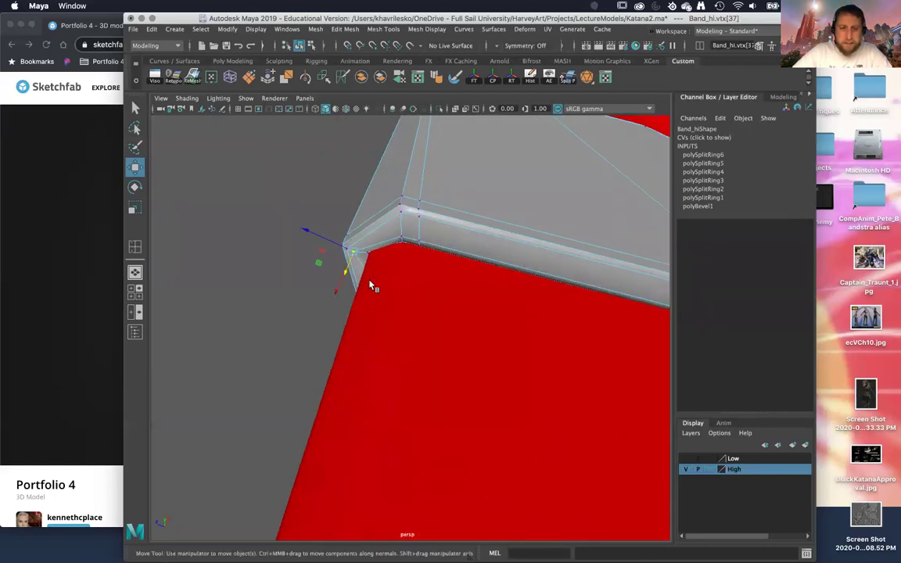
left_click_drag(335, 247, 341, 245, "alt")
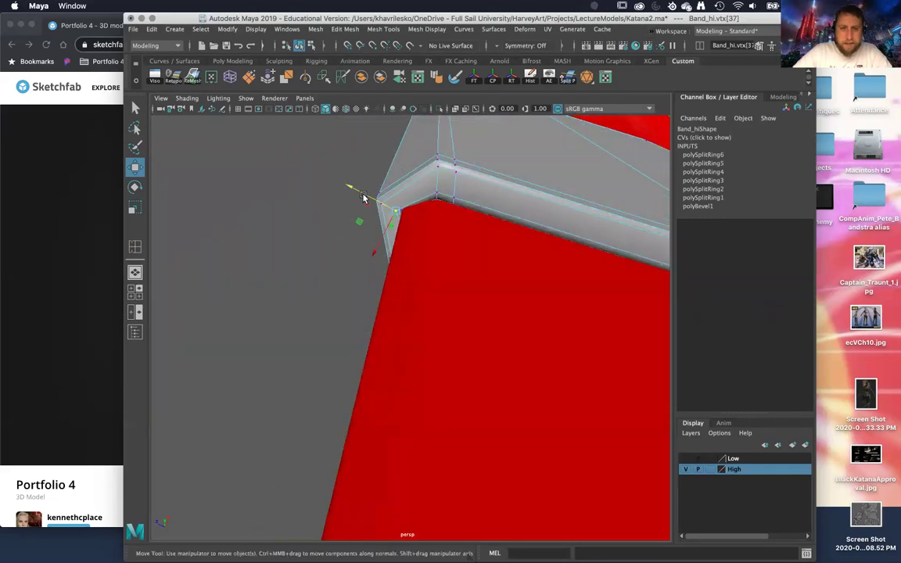
left_click_drag(361, 196, 347, 252, "alt")
Step: Turn on smooth mesh preview for Band_hi and inspect its rounded lower lip
right_click_drag(383, 255, 423, 242)
key("3")
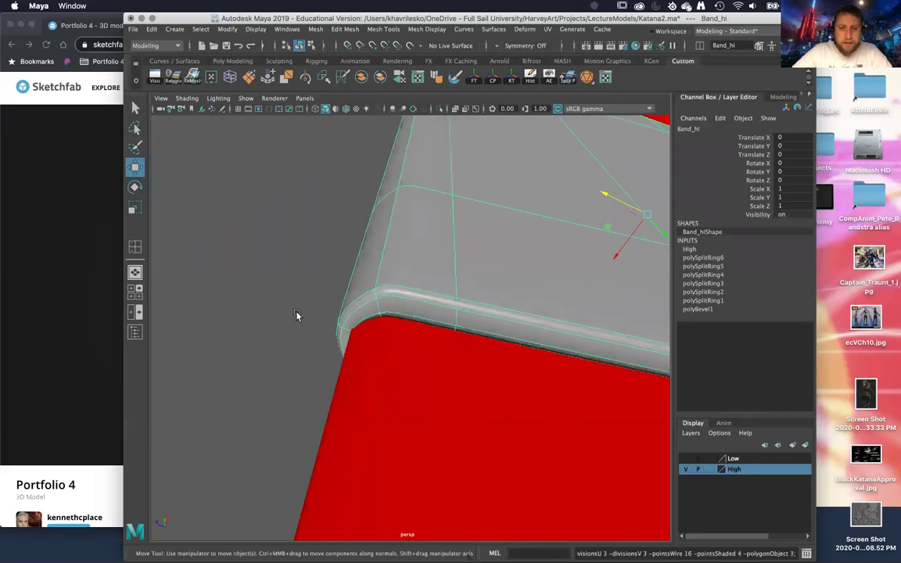
left_click(295, 316)
left_click_drag(307, 304, 330, 268, "alt")
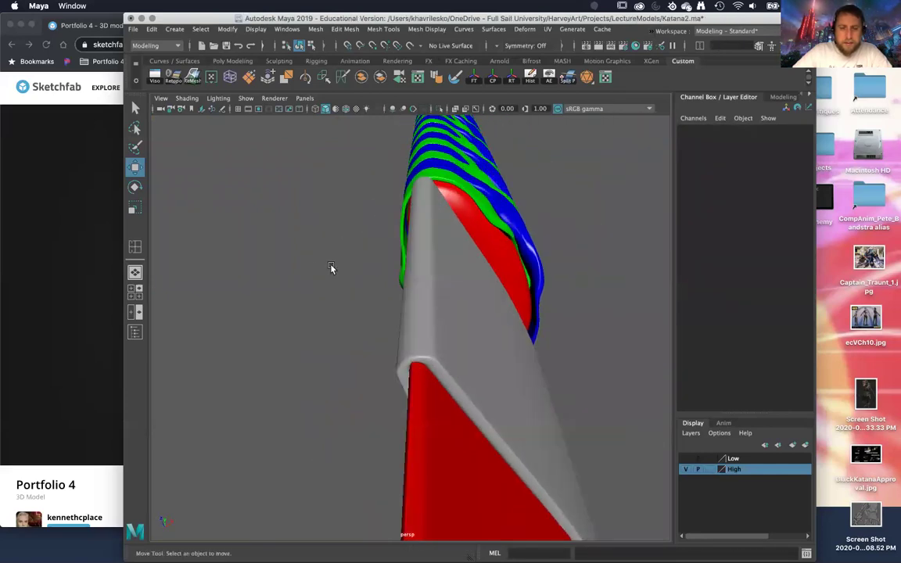
Step: Bevel the lengthwise corner edges of Band_hi with a fraction of 0.17
left_click(452, 311)
left_click_drag(454, 311, 453, 275, "alt")
right_click_drag(453, 276, 514, 242, "shift")
left_click(435, 184)
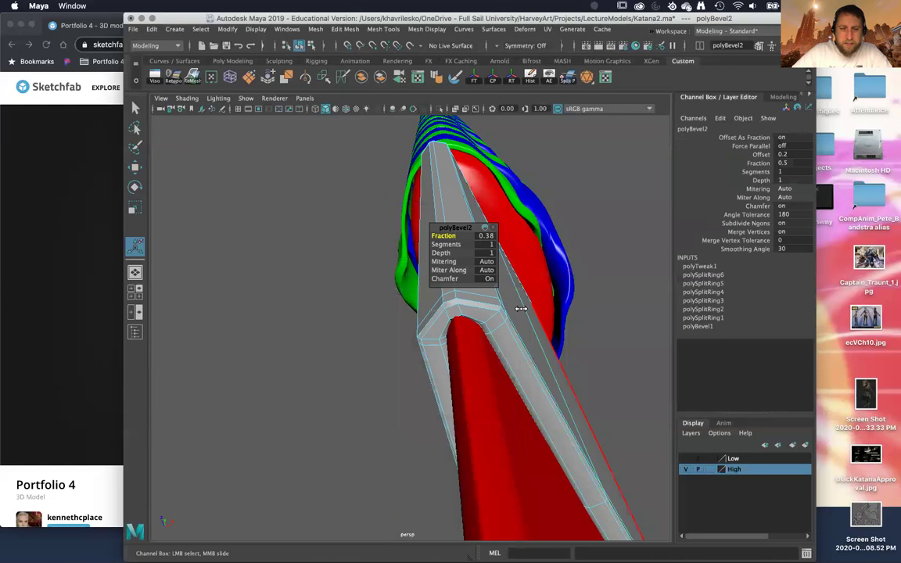
key("w")
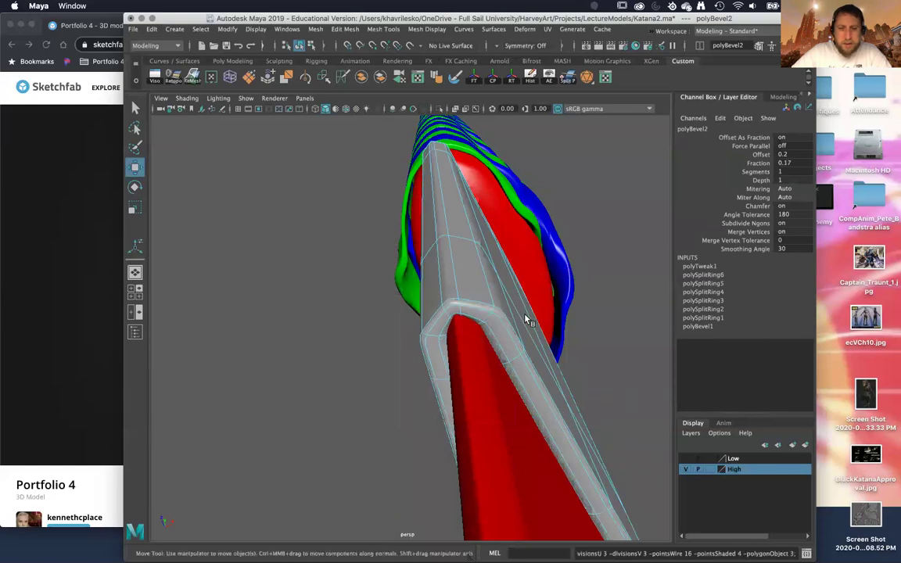
right_click_drag(500, 256, 571, 229)
left_click(592, 237)
Step: Soften all edges of Band_hi
left_click_drag(593, 237, 314, 245, "alt")
left_click(328, 218)
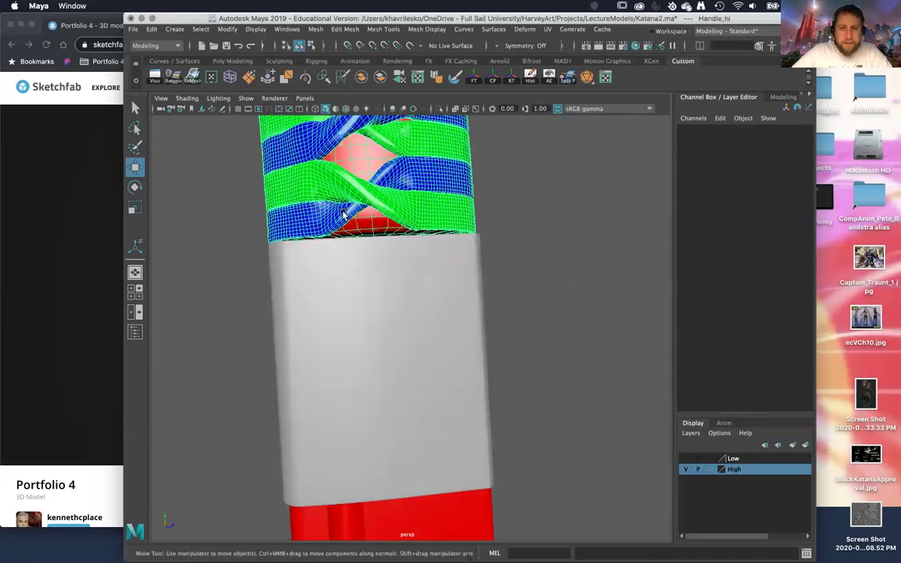
left_click(375, 356)
middle_click_drag(419, 340, 424, 332, "alt")
left_click_drag(423, 331, 460, 330, "alt")
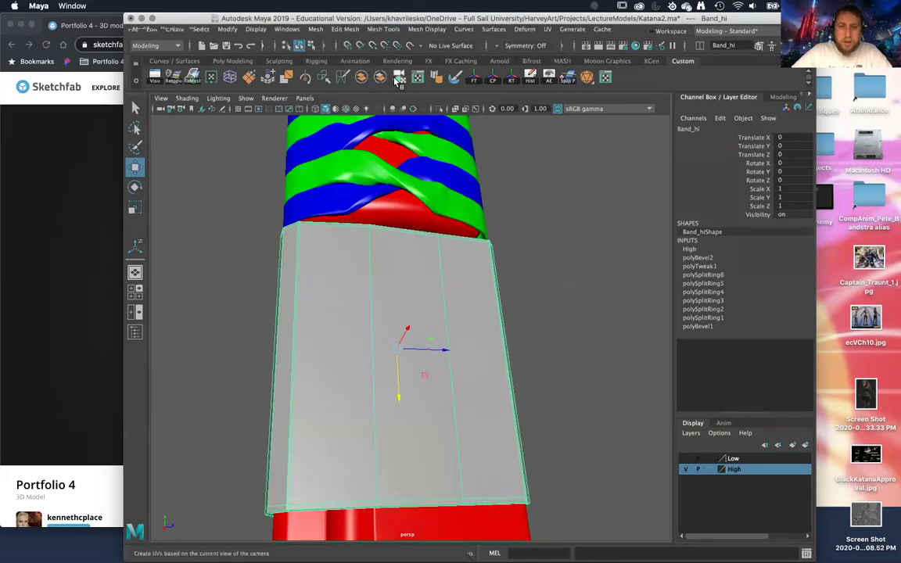
left_click(436, 80)
left_click(567, 322)
left_click_drag(567, 321, 436, 355, "alt")
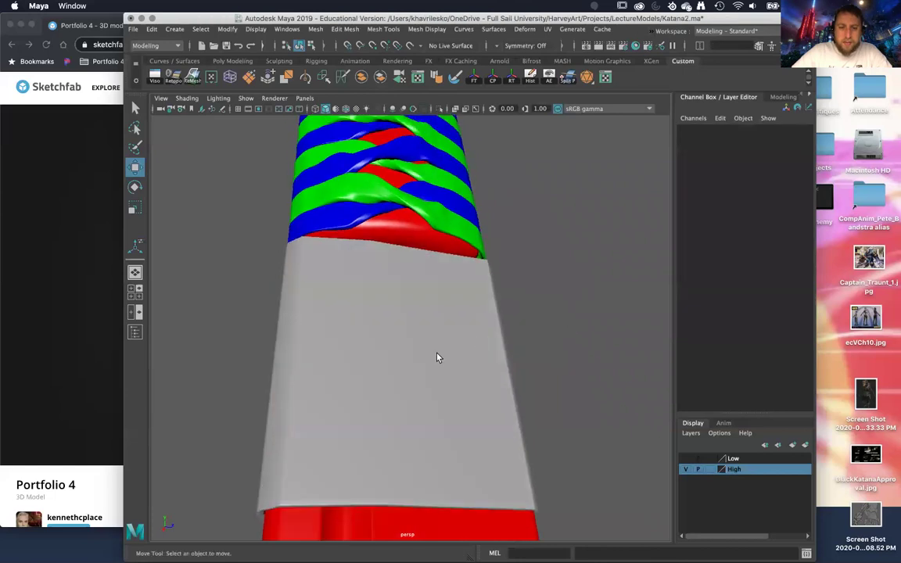
Step: Delete the construction history of Band_hi
left_click(436, 356)
middle_click_drag(437, 356, 479, 271, "alt")
left_click_drag(478, 271, 486, 206, "alt")
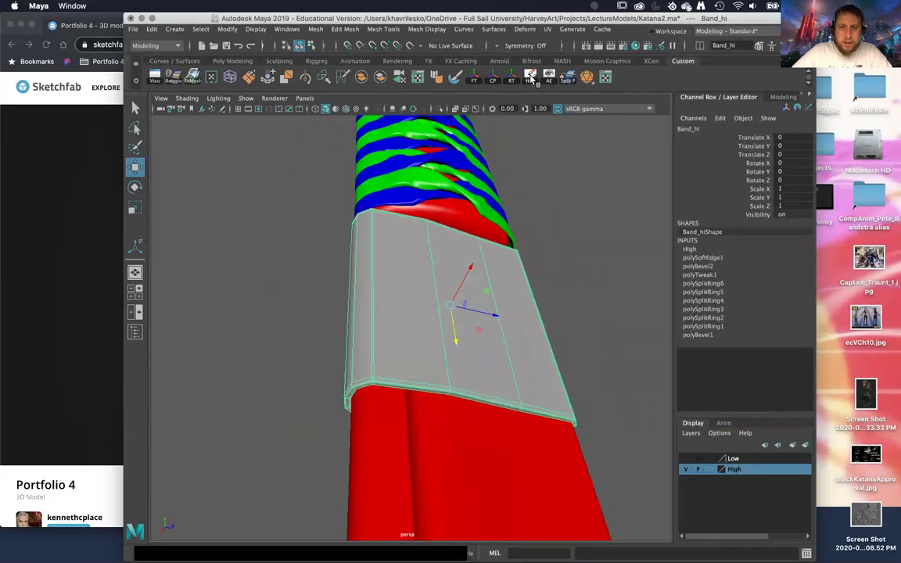
left_click(530, 77)
left_click_drag(592, 311, 601, 325, "alt")
Step: Smooth the Band_hi mesh with 2 division levels
left_click(315, 29)
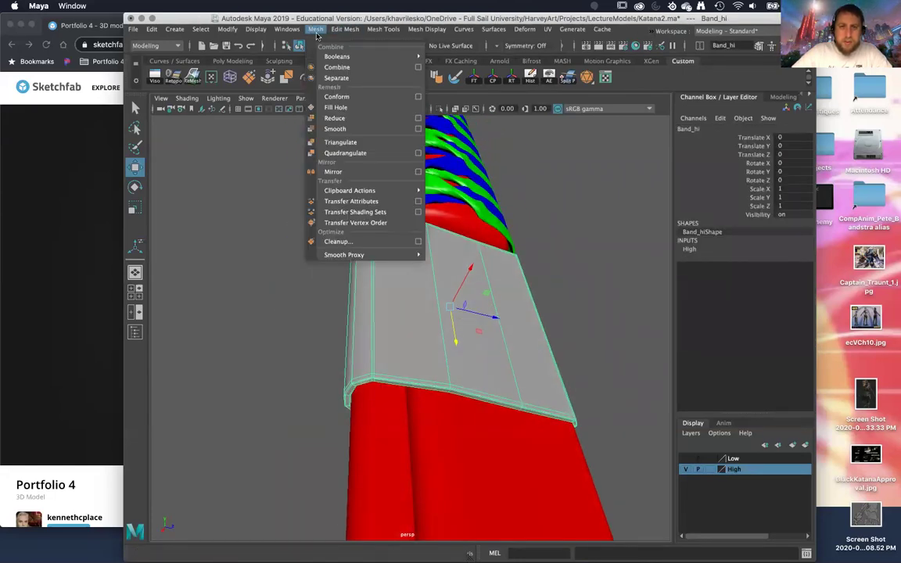
left_click(418, 129)
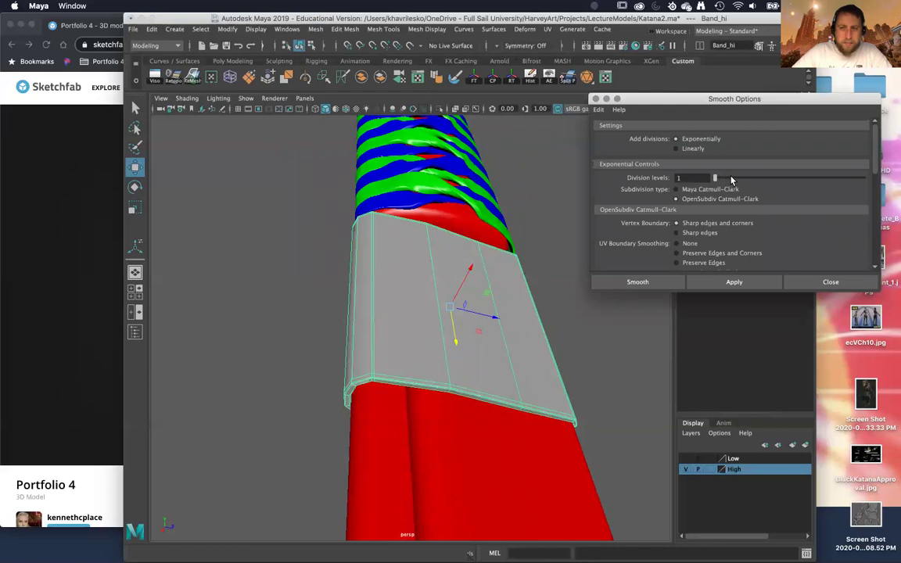
left_click(703, 290)
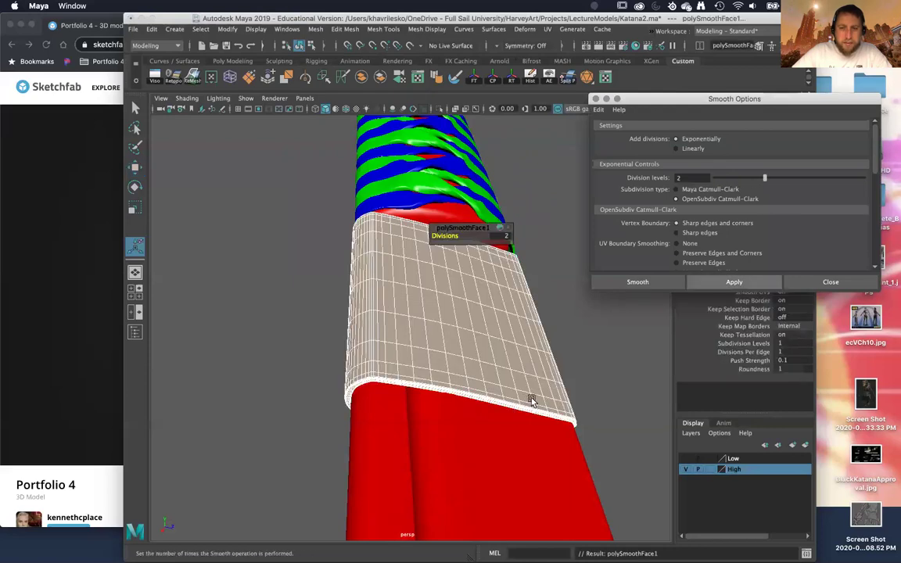
Step: Close the smooth options and examine how the smoothed Band_hi meets the handle wrap and the blade
left_click(607, 408)
left_click_drag(607, 408, 477, 462, "alt")
right_click_drag(478, 462, 407, 276, "alt")
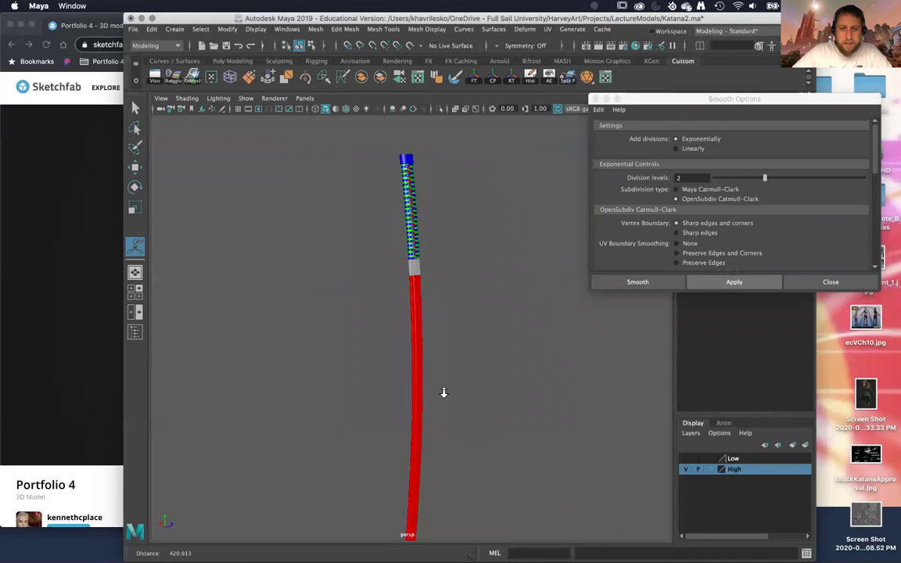
scroll(443, 392, "up", 8)
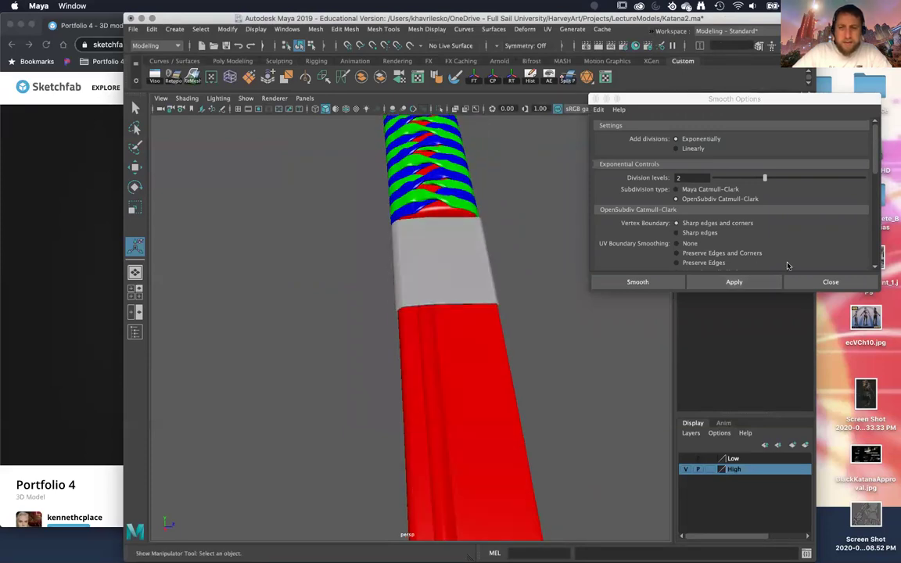
left_click(829, 281)
scroll(474, 255, "down", 5)
scroll(500, 253, "up", 3)
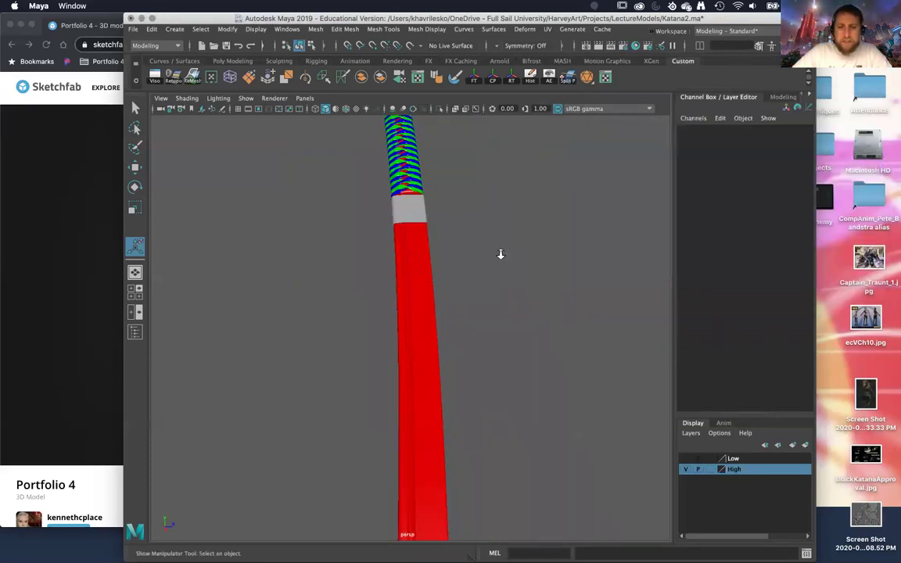
right_click_drag(500, 254, 470, 225, "alt")
left_click_drag(471, 225, 479, 270, "alt")
right_click_drag(478, 270, 497, 558, "alt")
middle_click_drag(508, 197, 501, 331, "alt")
right_click_drag(501, 332, 542, 525, "alt")
Step: Undo the smoothing of Band_hi to return to its unsmoothed mesh
key("super+z")
key("super+z")
key("super+z")
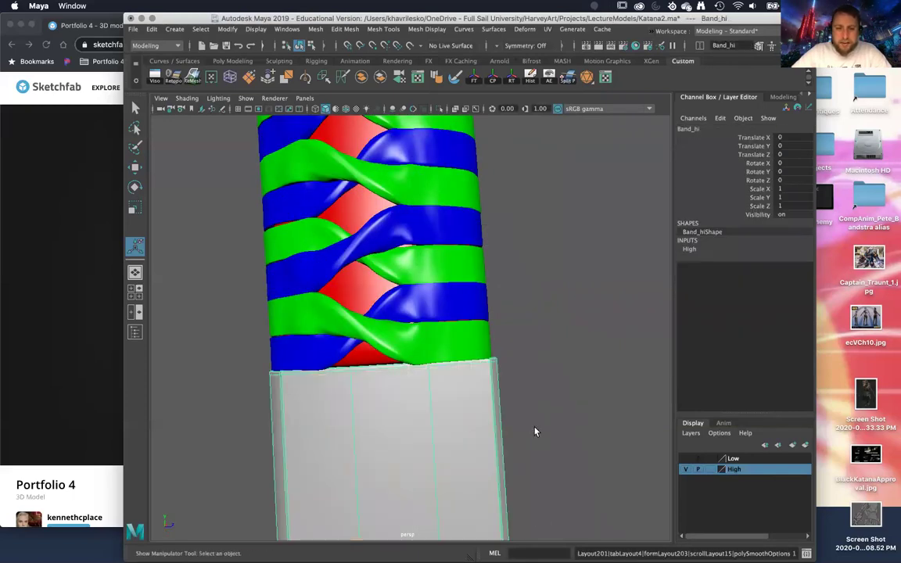
Step: Show the Low layer and isolate Band_hi and Band_lo in the viewport
scroll(516, 395, "down", 4)
scroll(485, 373, "up", 7)
scroll(482, 364, "down", 1)
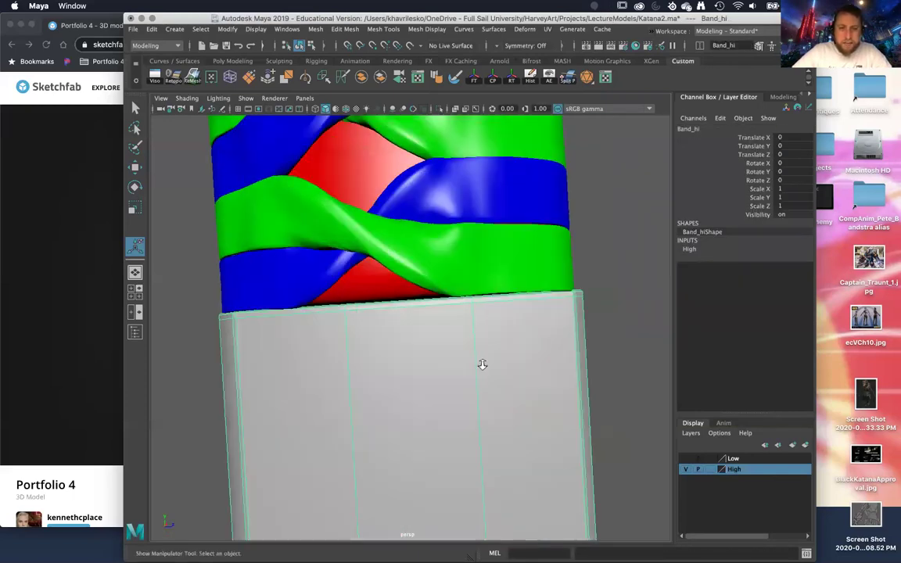
scroll(462, 317, "down", 5)
left_click_drag(503, 417, 520, 404, "alt")
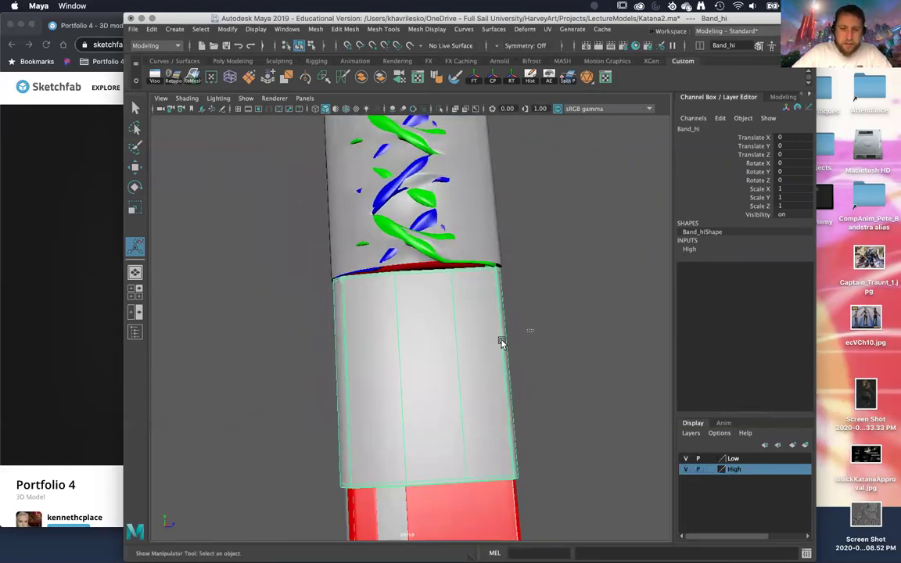
mouse_move(468, 339)
left_mouse_down("alt")
mouse_move(470, 326)
mouse_move(464, 351)
mouse_move(467, 344)
left_mouse_up("alt")
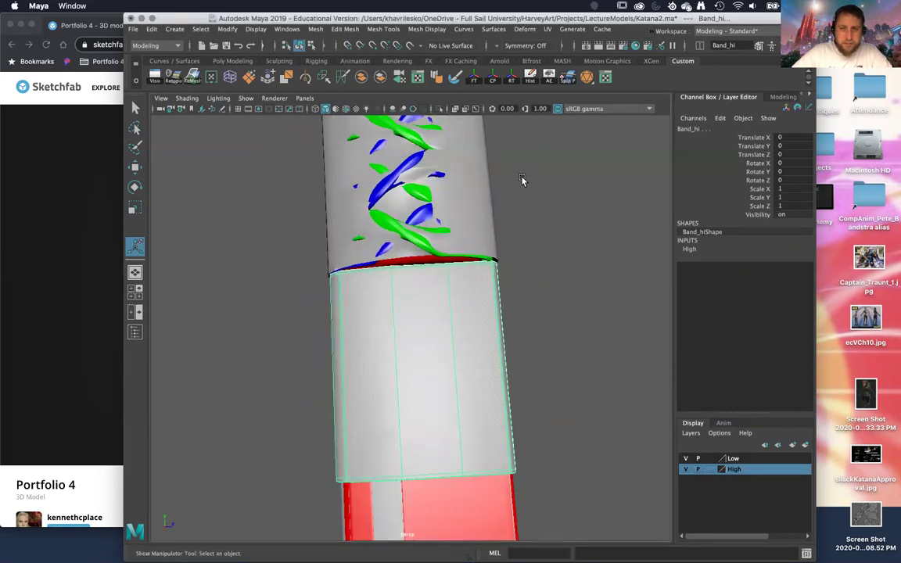
key("ctrl+1")
left_click_drag(563, 228, 555, 203, "alt")
left_click(555, 203)
left_click(422, 267)
left_click_drag(443, 203, 400, 301)
key("super+z")
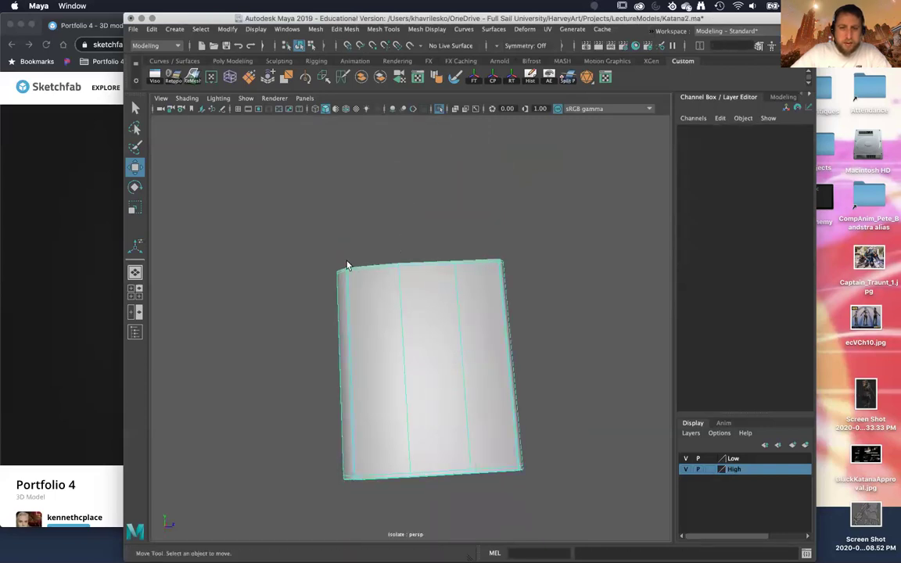
Step: Move Band_hi's handle-end vertices down along the sword away from the handle, and restore the full scene view
right_click_drag(358, 273, 312, 247)
left_click_drag(312, 247, 313, 252, "alt")
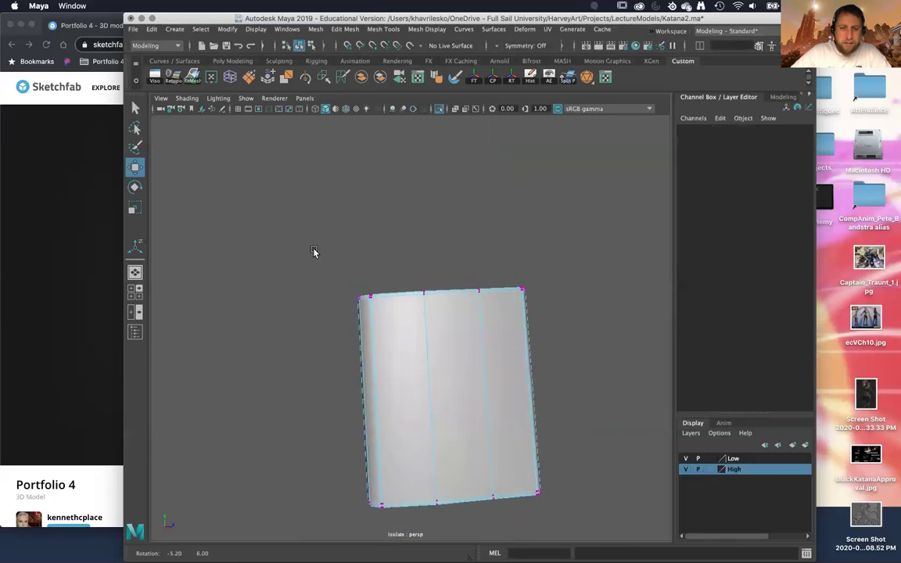
left_click_drag(566, 328, 410, 289)
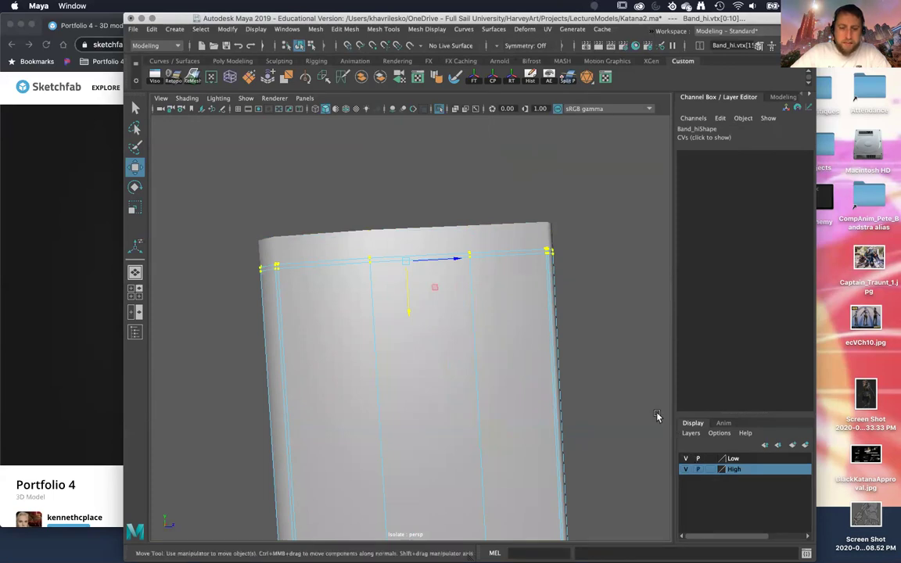
key("ctrl+1")
right_click_drag(581, 440, 577, 346, "alt")
mouse_move(577, 346)
left_mouse_down("alt")
mouse_move(578, 330)
mouse_move(577, 354)
left_mouse_up("alt")
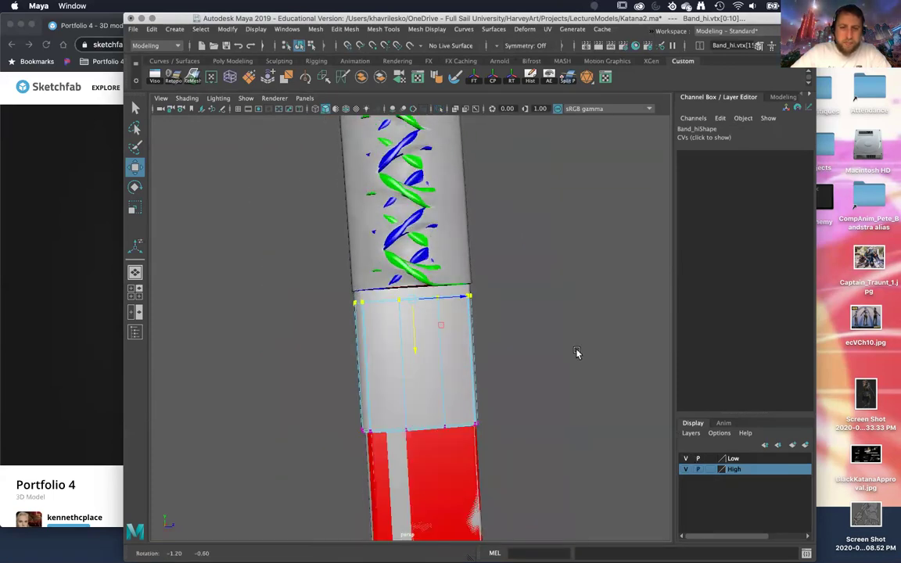
right_click_drag(577, 354, 580, 399, "alt")
mouse_move(418, 354)
left_mouse_down()
mouse_move(416, 369)
mouse_move(424, 339)
left_mouse_up()
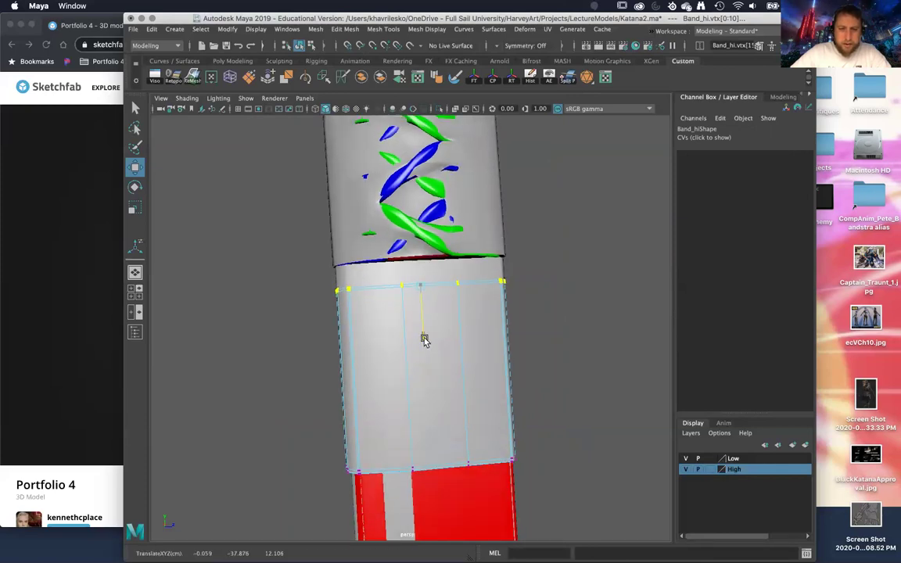
Step: Move Band_lo's handle-end vertices down along the sword to line up with the shortened end of Band_hi
left_click(398, 268)
right_click_drag(402, 258, 350, 256)
left_click_drag(282, 201, 544, 275)
left_click_drag(412, 289, 426, 320)
right_click_drag(426, 321, 446, 305, "alt")
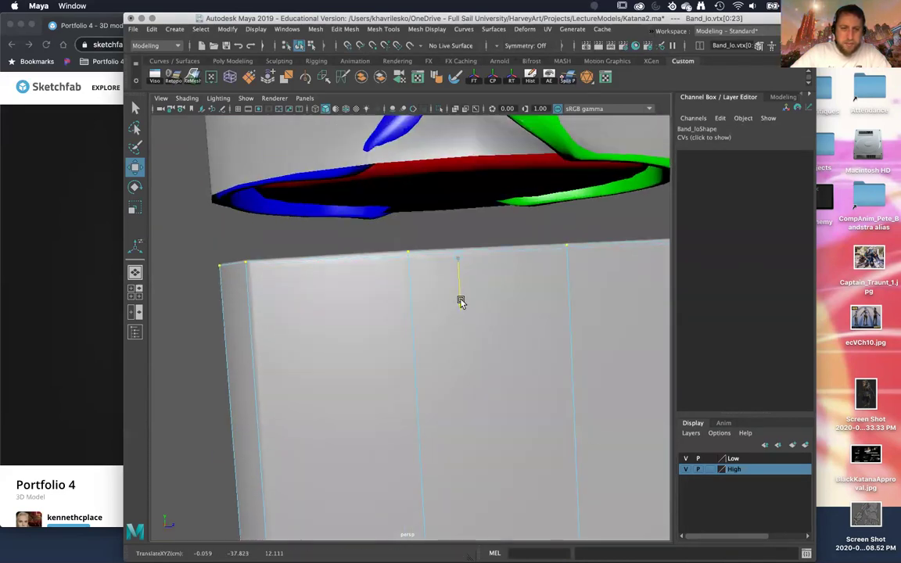
right_click_drag(456, 302, 445, 324, "alt")
Step: Bevel the rim edges at Band_lo's handle end with a fraction of 0.12 and return to object selection
left_click_drag(446, 324, 382, 305, "alt")
right_click_drag(382, 304, 380, 227)
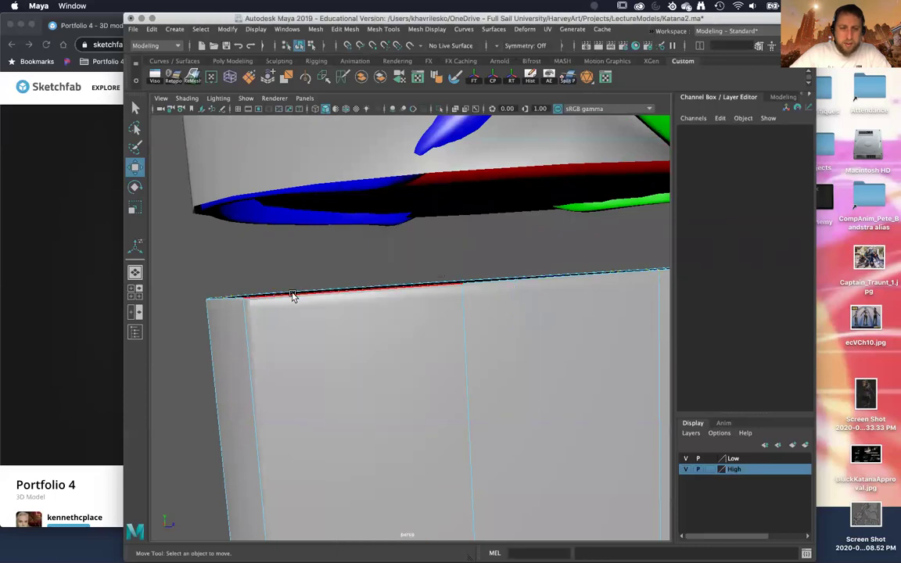
left_click(296, 293)
right_click_drag(295, 296, 384, 286, "shift")
right_click_drag(374, 291, 391, 305, "alt")
middle_click_drag(366, 292, 346, 298)
left_click_drag(346, 298, 340, 305, "alt")
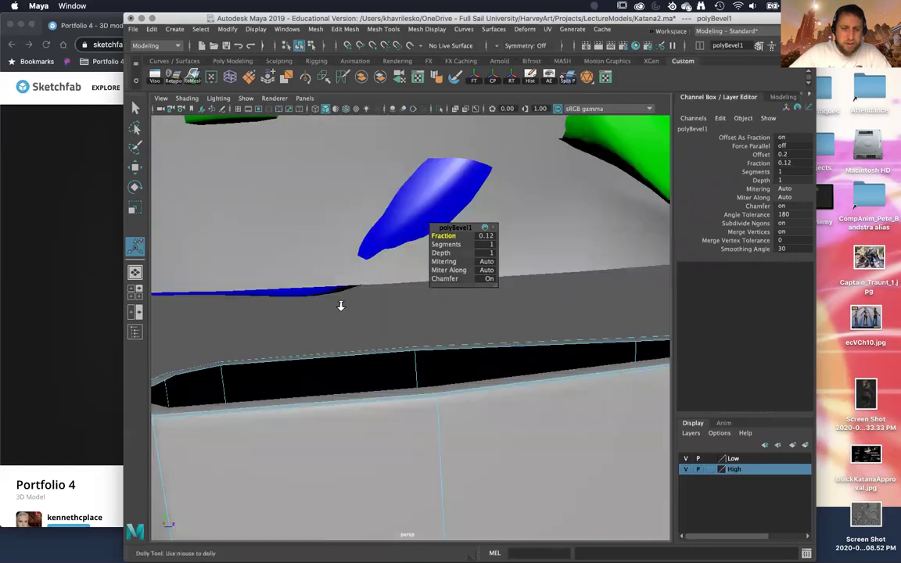
right_click_drag(341, 306, 344, 288, "alt")
left_click_drag(346, 286, 346, 279, "alt")
right_click_drag(343, 336, 375, 290)
key("q")
left_click(379, 307)
right_click_drag(453, 373, 438, 354, "alt")
mouse_move(438, 345)
left_mouse_down("alt")
mouse_move(436, 315)
mouse_move(438, 349)
left_mouse_up("alt")
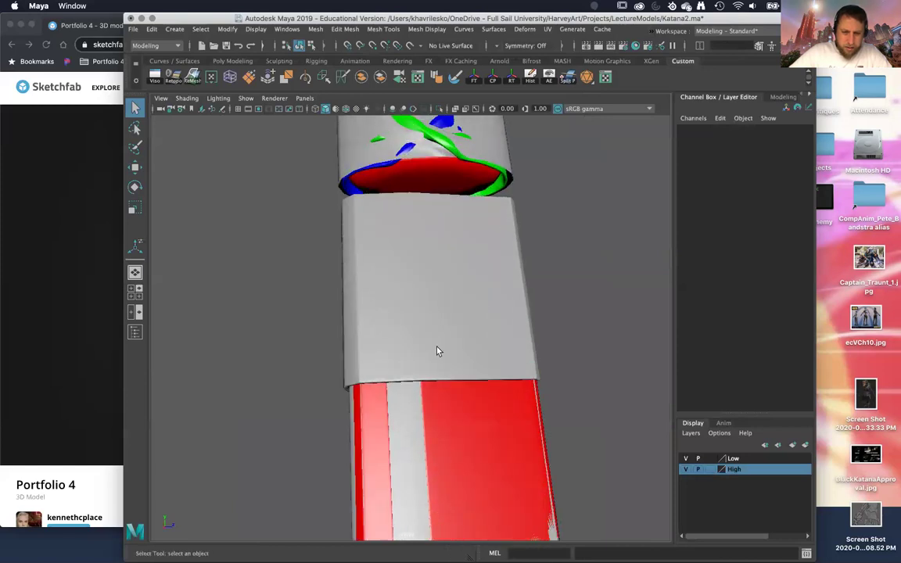
Step: Hide the Low layer and smooth Band_hi with 2 divisions
left_click(450, 307)
left_click_drag(450, 307, 668, 434, "alt")
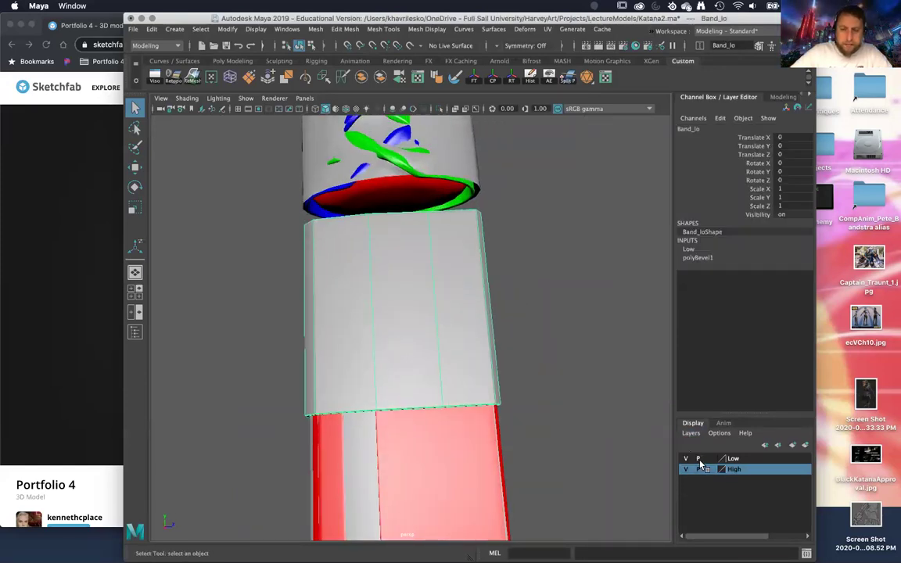
left_click(686, 459)
left_click(611, 374)
left_click(466, 336)
mouse_move(466, 336)
left_mouse_down("alt")
mouse_move(450, 355)
mouse_move(452, 345)
left_mouse_up("alt")
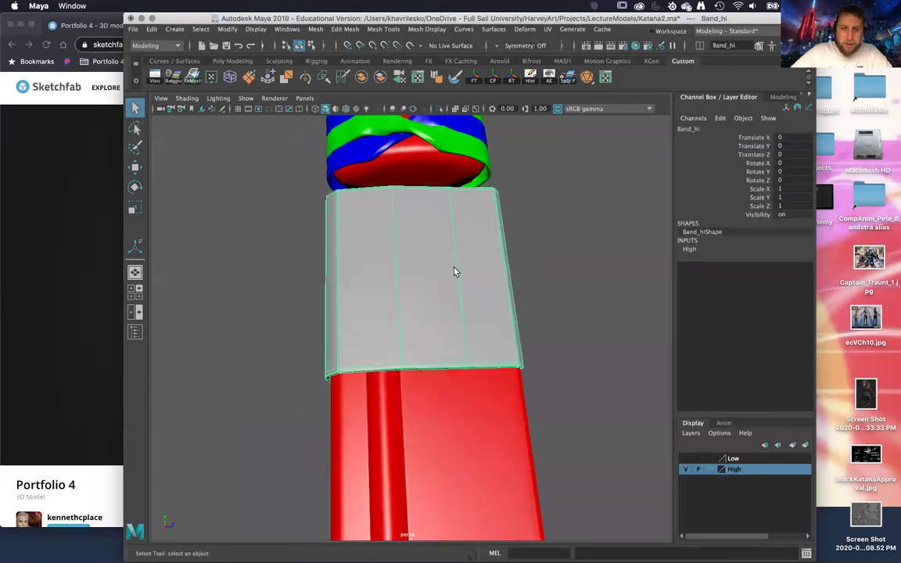
left_click(315, 29)
left_click(342, 129)
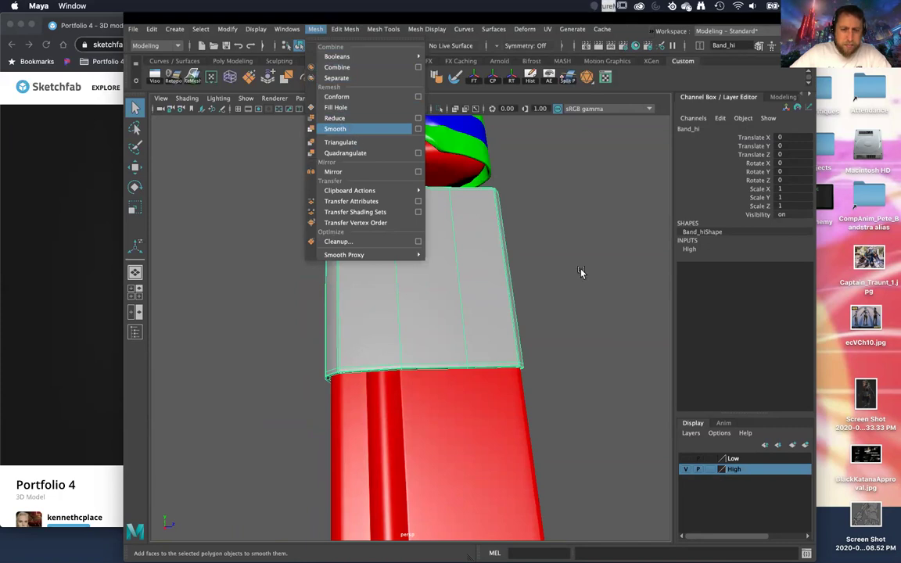
left_click(598, 292)
left_click_drag(599, 292, 516, 308, "alt")
left_click(524, 303)
key("super+z")
left_click(534, 272)
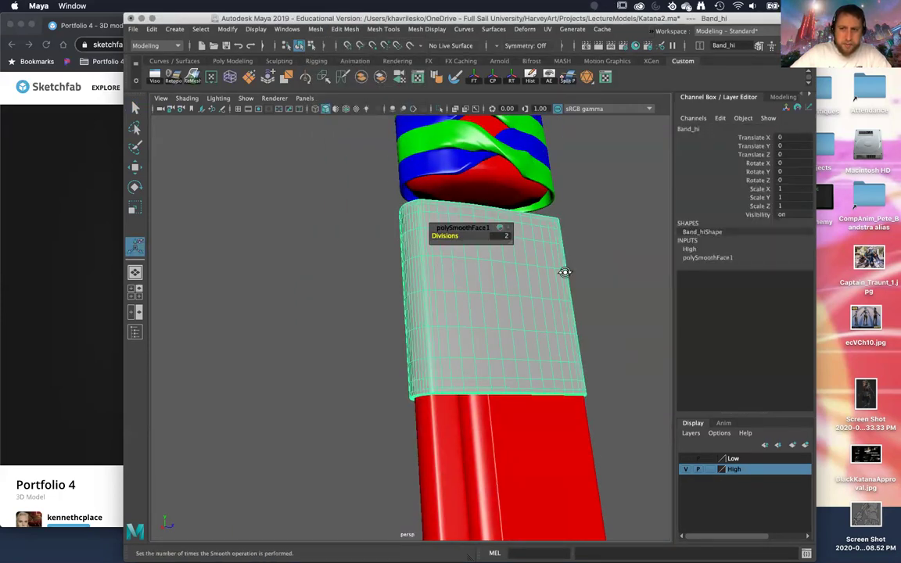
Step: Freeze Band_hi's transformations and delete its construction history
left_click_drag(565, 271, 500, 299, "alt")
left_click(474, 76)
left_click(529, 76)
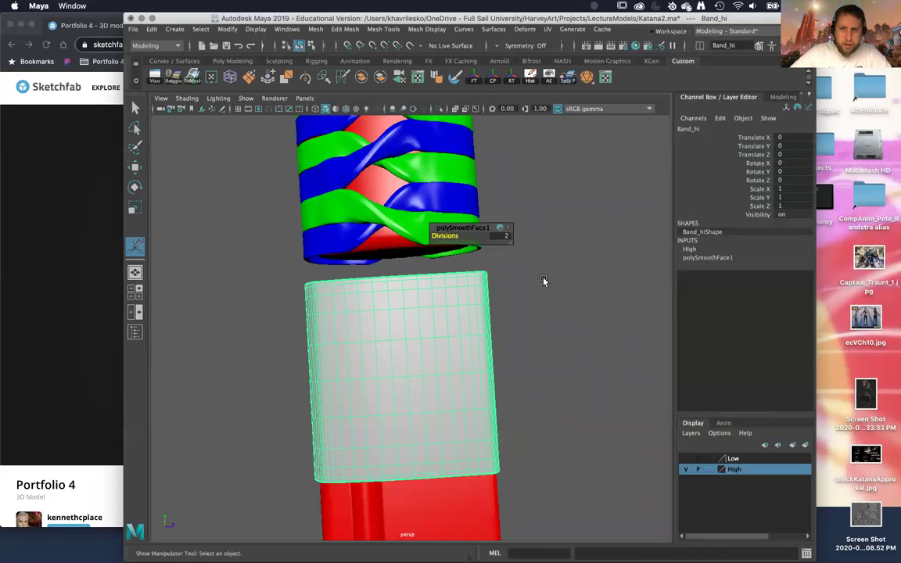
left_click(546, 283)
right_click_drag(546, 360, 511, 179, "alt")
left_click_drag(511, 179, 545, 324, "alt")
right_click_drag(545, 324, 548, 338, "alt")
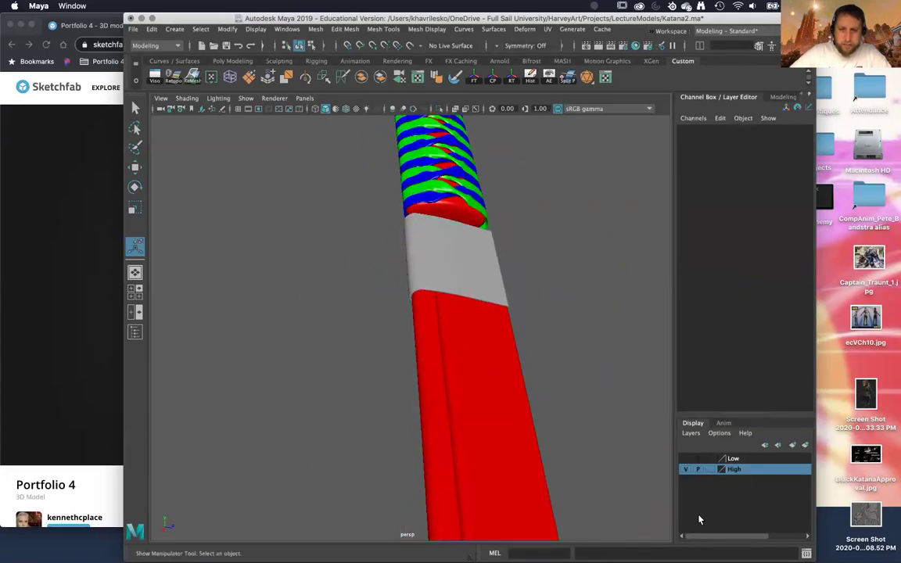
Step: Hide the High layer, show the Low layer, and frame Band_lo in the viewport
left_click(686, 467)
left_click(685, 459)
left_click_drag(539, 261, 506, 296, "alt")
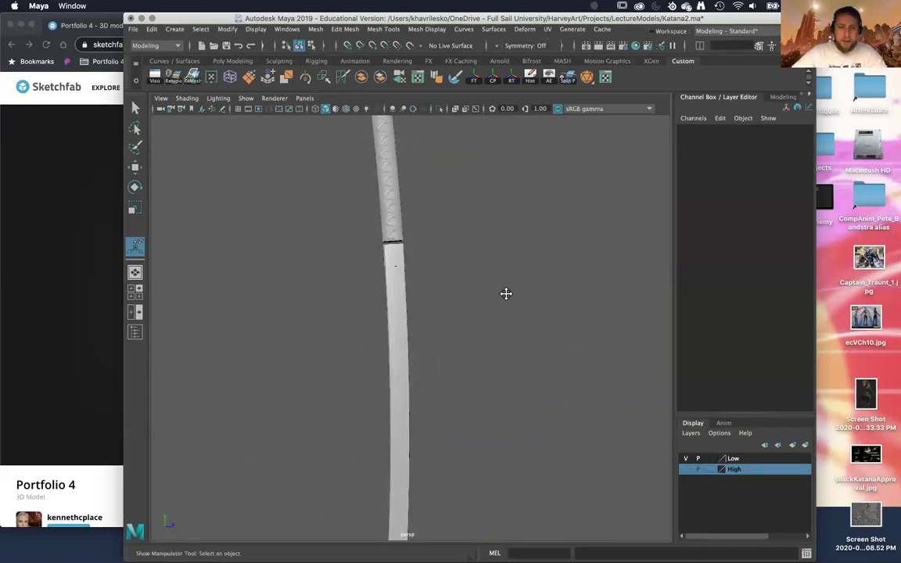
right_click_drag(506, 295, 553, 497, "alt")
left_click(485, 362)
key("f")
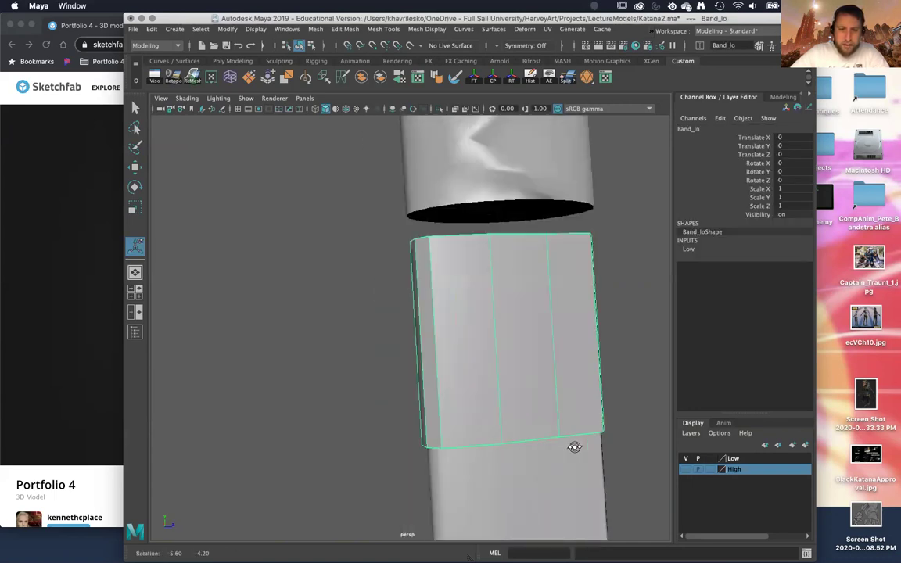
left_click(571, 377)
left_click_drag(577, 378, 524, 368, "alt")
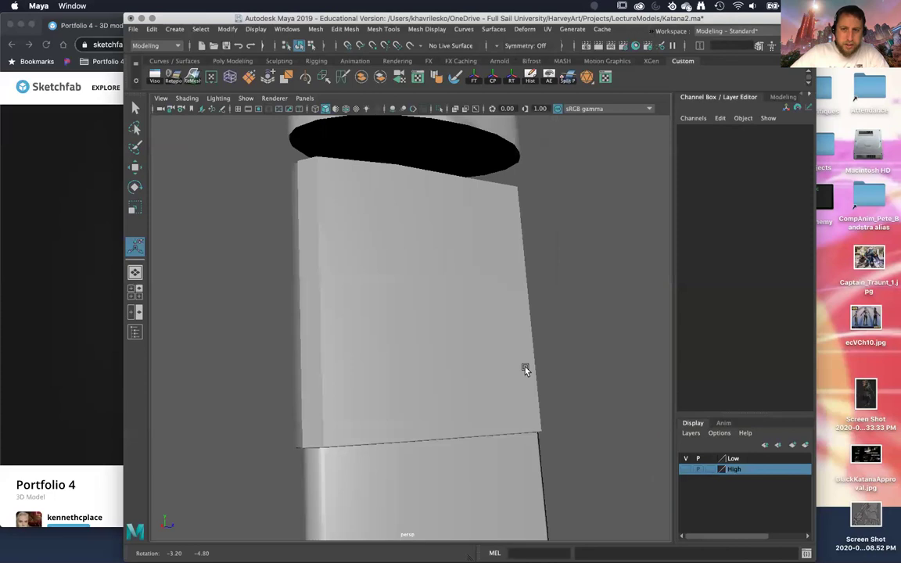
Step: Soften all edges of Band_lo
left_click(454, 375)
mouse_move(408, 288)
right_mouse_down("shift")
mouse_move(506, 303)
mouse_move(535, 296)
right_mouse_up("shift")
left_click(567, 306)
mouse_move(567, 306)
left_mouse_down("alt")
mouse_move(573, 292)
mouse_move(577, 310)
mouse_move(534, 344)
mouse_move(541, 356)
mouse_move(523, 374)
mouse_move(509, 324)
left_mouse_up("alt")
left_click(539, 362)
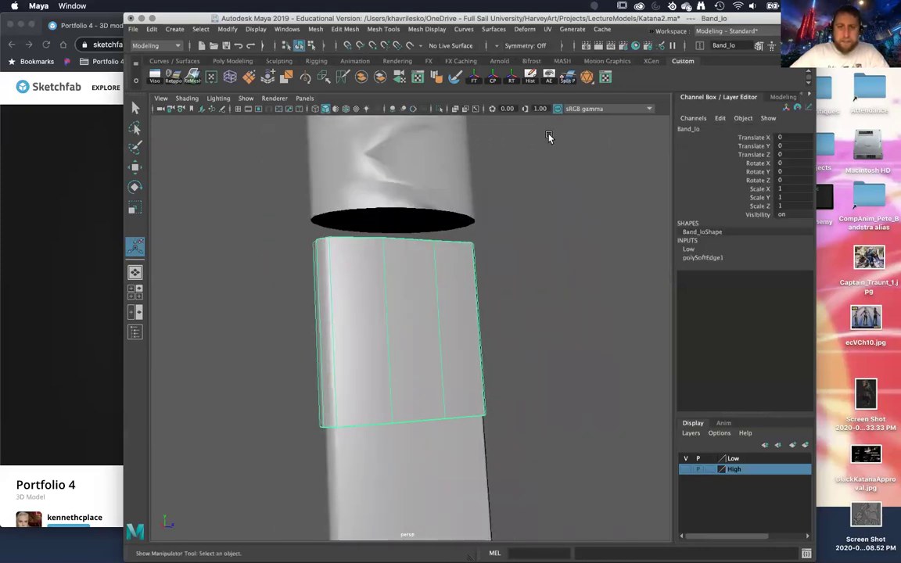
Step: Examine the low-poly band's shading, its junction with the blade, and the gap below the handle from several angles
right_click_drag(516, 133, 414, 109, "alt")
left_click_drag(511, 292, 457, 324, "alt")
scroll(469, 424, "up", 5)
left_click_drag(518, 343, 446, 355, "alt")
right_click_drag(445, 383, 468, 496, "alt")
left_click_drag(473, 486, 505, 453, "alt")
right_click_drag(504, 452, 516, 505, "alt")
left_click_drag(516, 505, 517, 512, "alt")
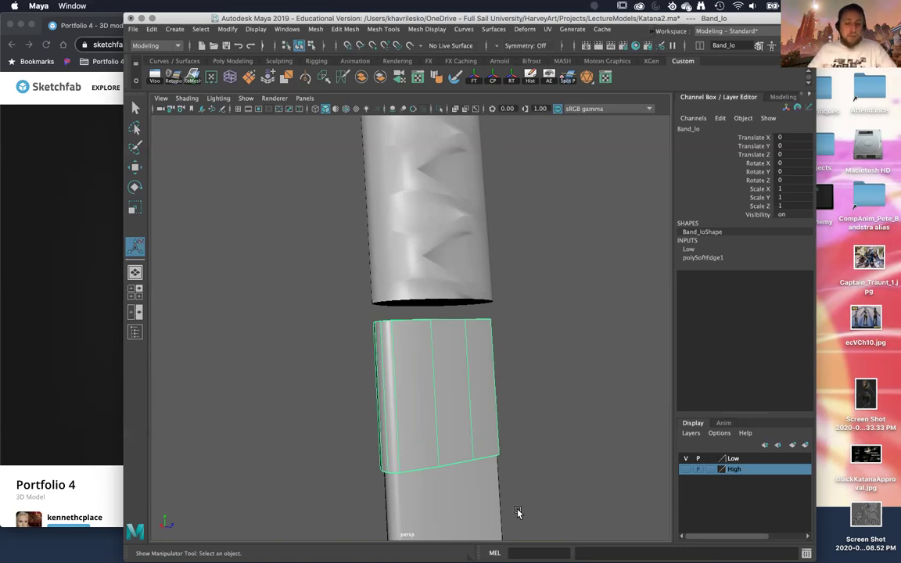
left_click(536, 469)
left_click_drag(537, 469, 512, 410, "alt")
left_click(467, 392)
scroll(549, 455, "up", 4)
scroll(543, 440, "up", 4)
right_click_drag(512, 410, 444, 313, "alt")
left_click_drag(444, 313, 442, 351, "alt")
right_click_drag(442, 351, 475, 413, "alt")
left_click_drag(475, 413, 512, 389, "alt")
left_click(623, 396)
middle_click_drag(626, 422, 533, 436, "alt")
right_click_drag(532, 436, 485, 334, "alt")
left_click_drag(485, 334, 474, 361, "alt")
right_click_drag(474, 361, 504, 398, "alt")
left_click_drag(504, 398, 486, 321, "alt")
right_click_drag(486, 321, 469, 428, "alt")
left_click_drag(469, 429, 554, 417, "alt")
right_click_drag(554, 417, 509, 342, "alt")
left_click_drag(509, 342, 485, 308, "alt")
right_click_drag(485, 307, 499, 458, "alt")
left_click_drag(499, 458, 447, 464, "alt")
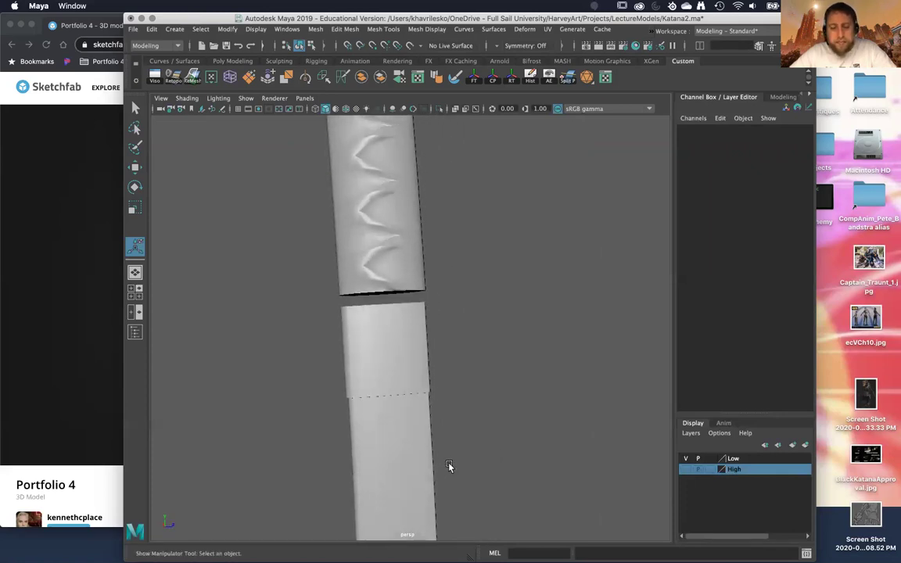
right_click_drag(448, 467, 458, 245, "alt")
left_click_drag(459, 246, 459, 270, "alt")
right_click_drag(460, 270, 503, 427, "alt")
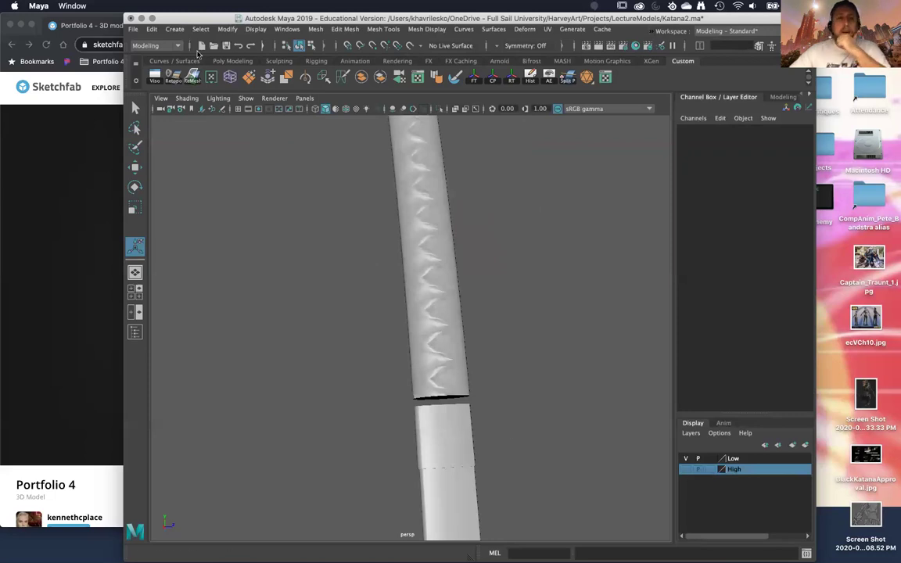
left_click(179, 30)
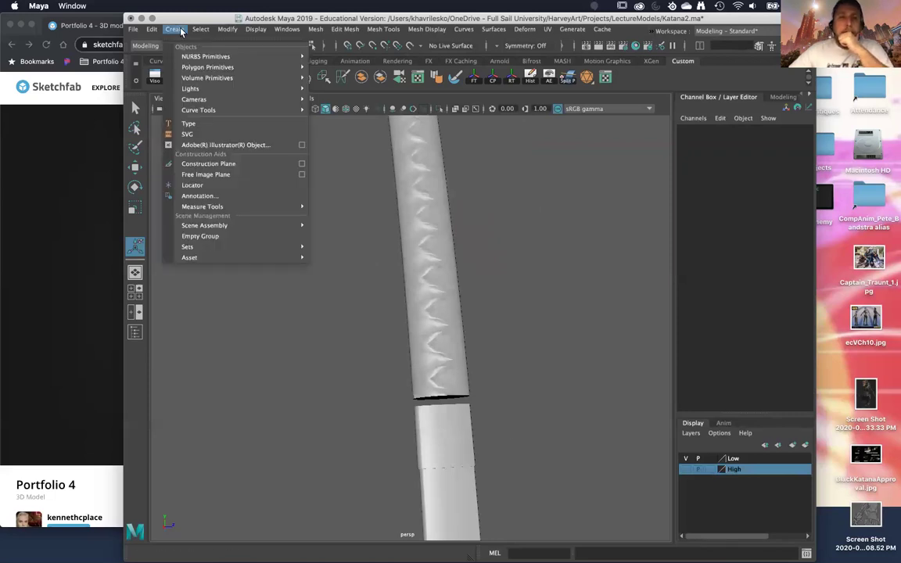
left_click(219, 323)
Step: Review the reference image BlackKatanaApproval.jpg in Preview, and return to Maya to compare the gap between handle and band
double_click(856, 457)
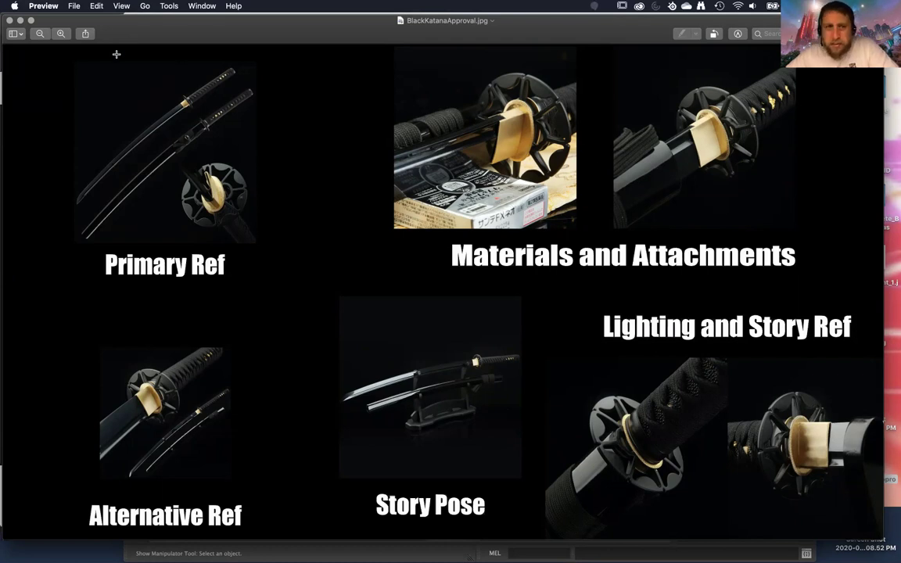
left_click(19, 21)
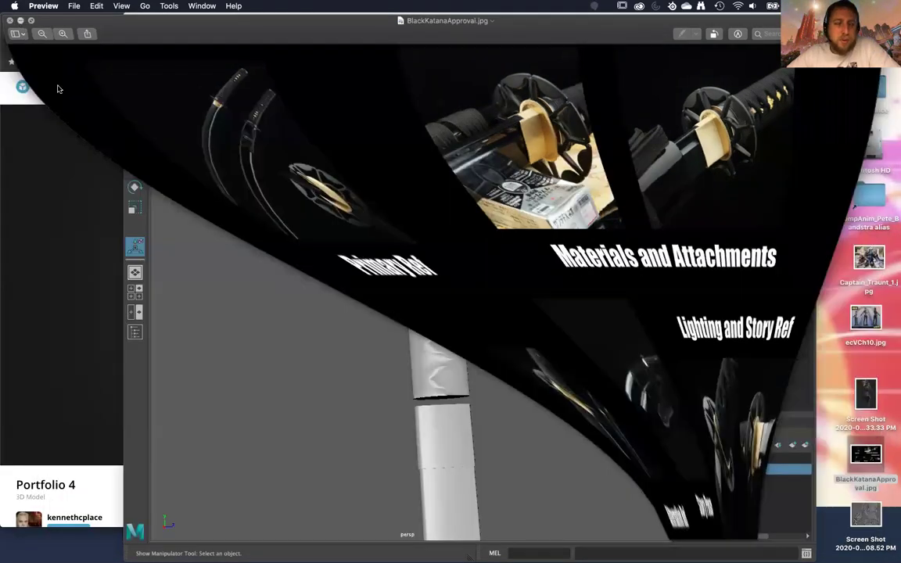
left_click_drag(486, 405, 334, 240, "alt")
left_click_drag(428, 264, 450, 293, "alt")
right_click_drag(451, 293, 436, 278, "alt")
left_click_drag(436, 277, 478, 253, "alt")
middle_click_drag(478, 253, 406, 225, "alt")
left_click_drag(407, 225, 354, 242, "alt")
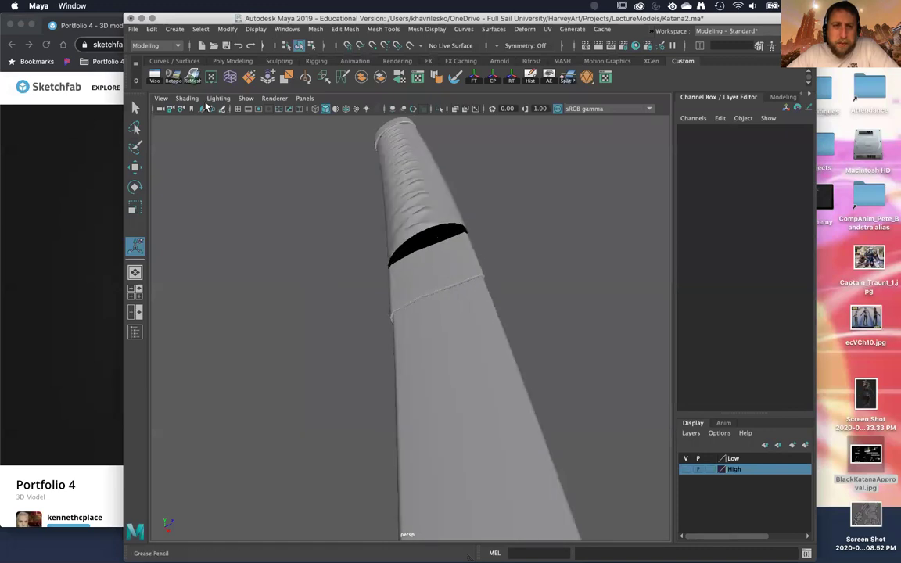
Step: Reopen BlackKatanaApproval.jpg in Preview and move its window aside to view the guard references
left_click(866, 455)
double_click(865, 455)
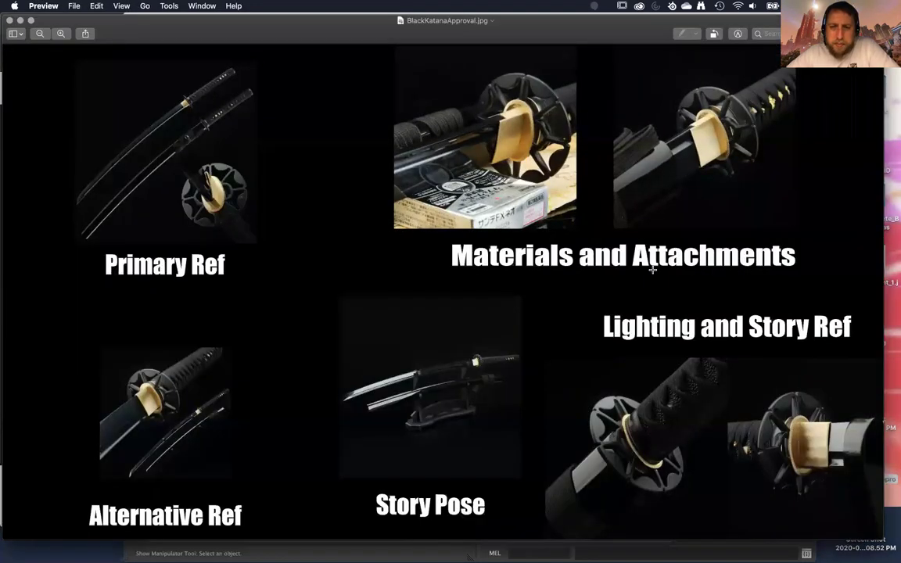
left_click_drag(611, 27, 739, 6)
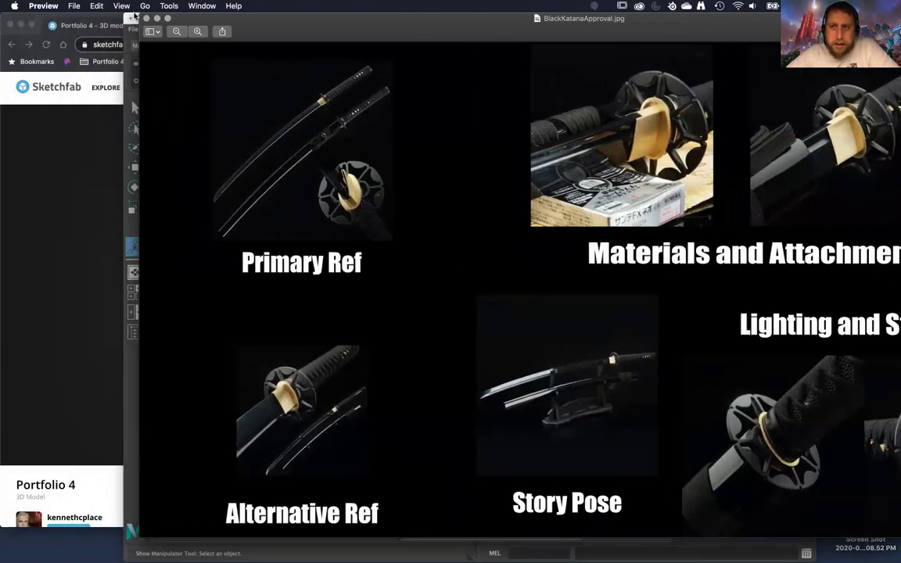
Step: Switch back to Maya and place its window so the guard references in the image stay visible beside it
left_click(134, 14)
left_click_drag(199, 19, 153, 17)
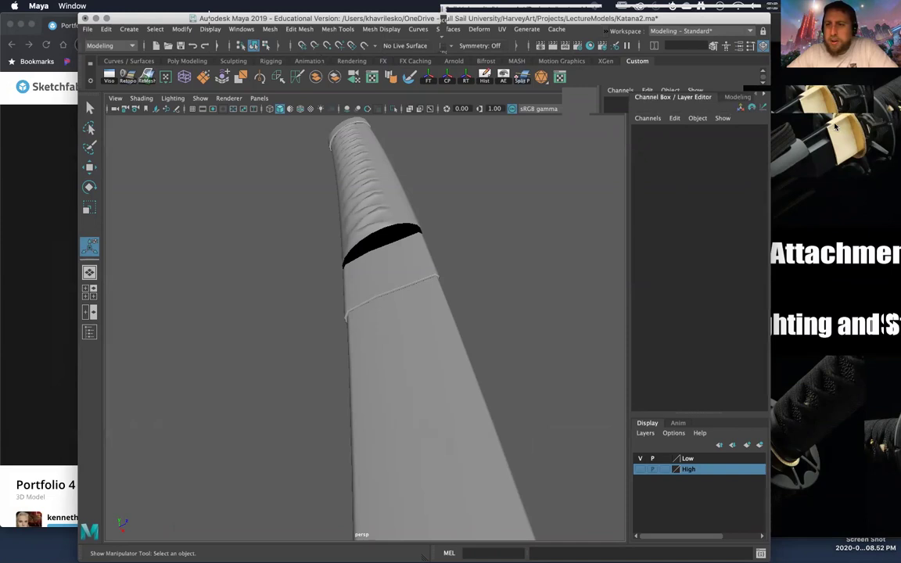
Step: Examine the gap between the handle and the band from several angles, comparing it with the guard references
left_click_drag(494, 372, 510, 361, "alt")
middle_click_drag(499, 357, 444, 314, "alt")
right_click_drag(444, 316, 441, 287, "alt")
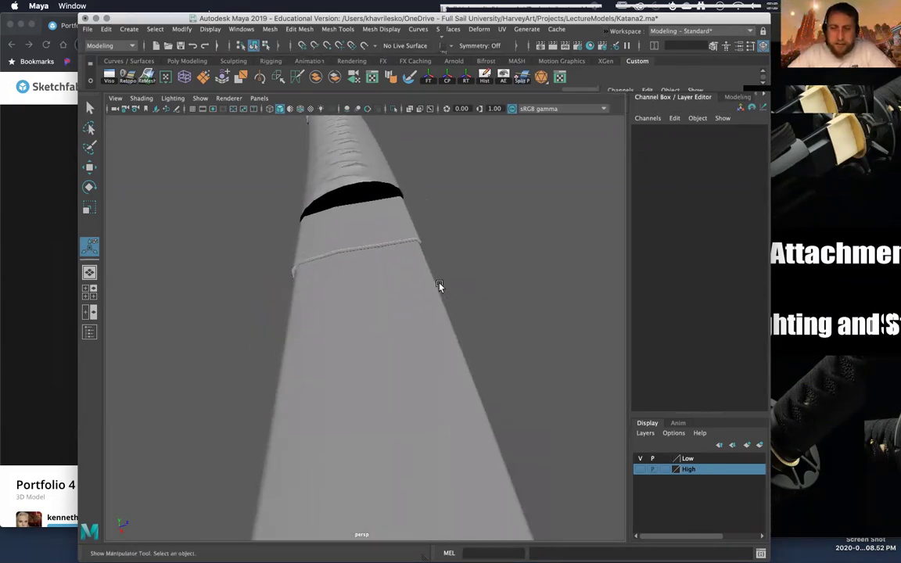
middle_click_drag(427, 238, 415, 293, "alt")
right_click_drag(415, 293, 418, 307, "alt")
left_click_drag(419, 306, 437, 306, "alt")
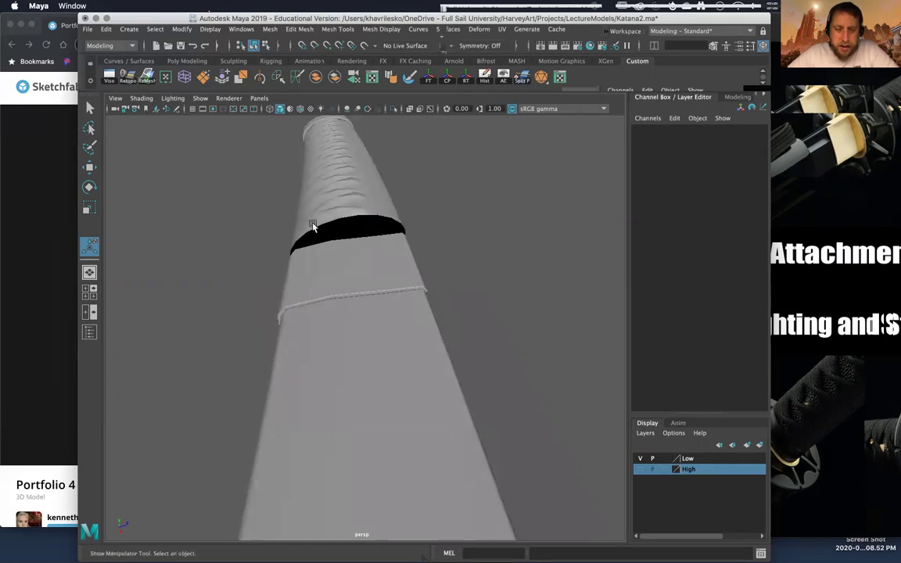
left_click_drag(312, 226, 321, 227, "alt")
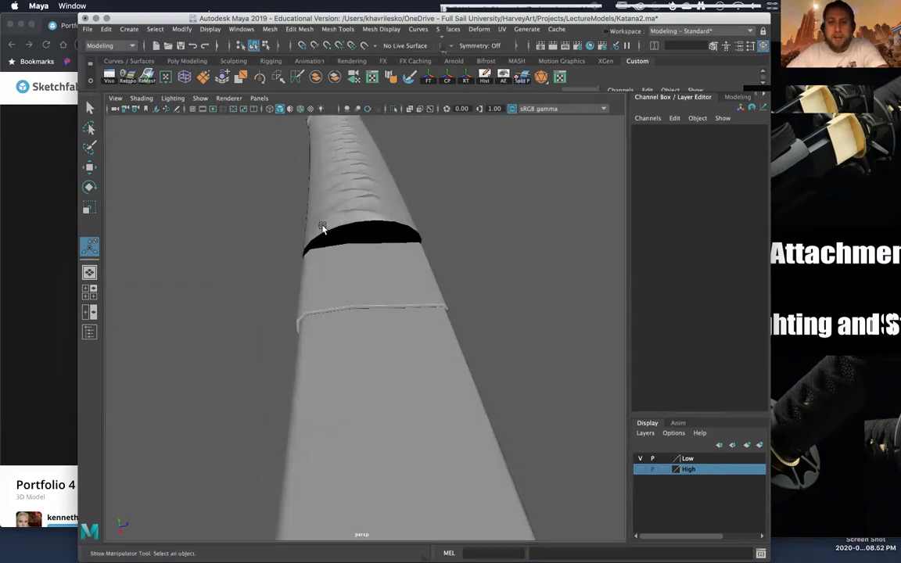
left_click_drag(396, 296, 387, 305, "alt")
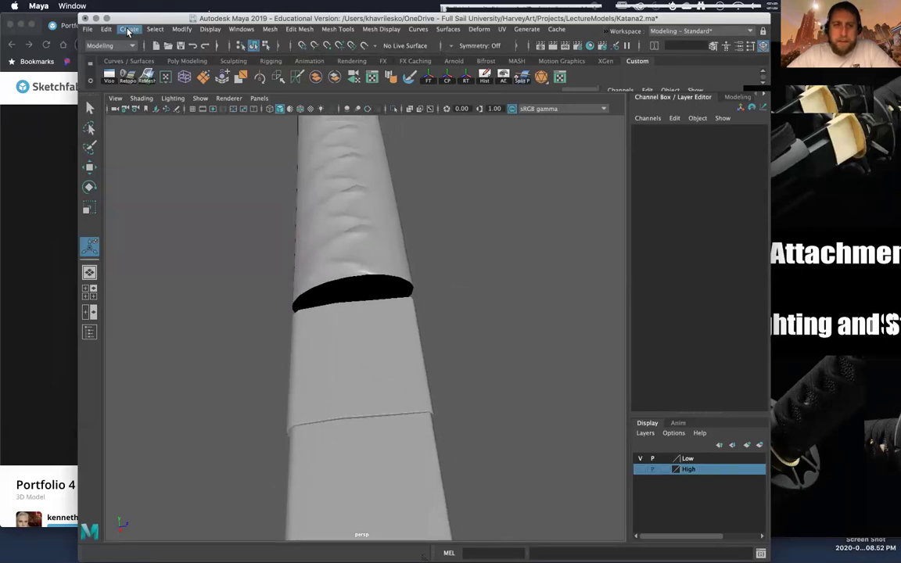
left_click(128, 32)
left_click(545, 267)
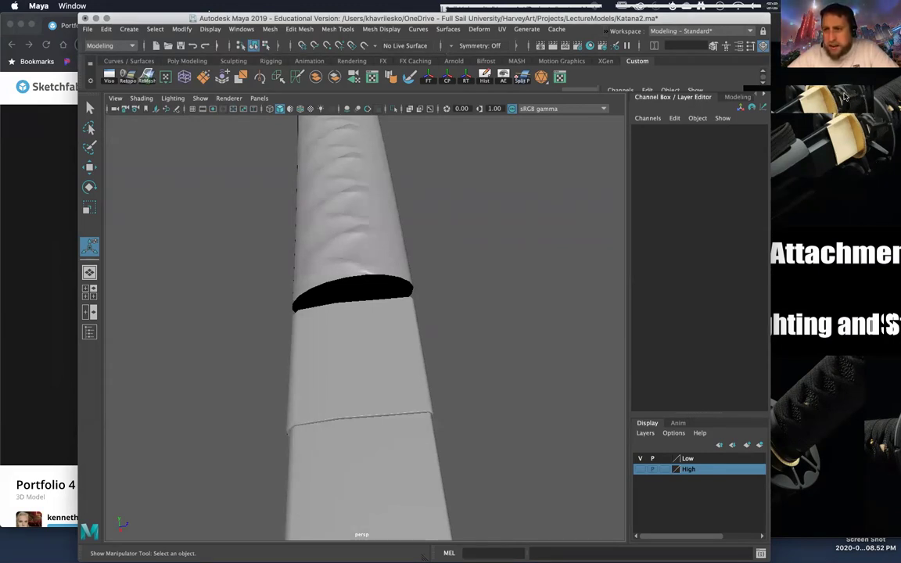
left_click_drag(476, 275, 474, 293, "alt")
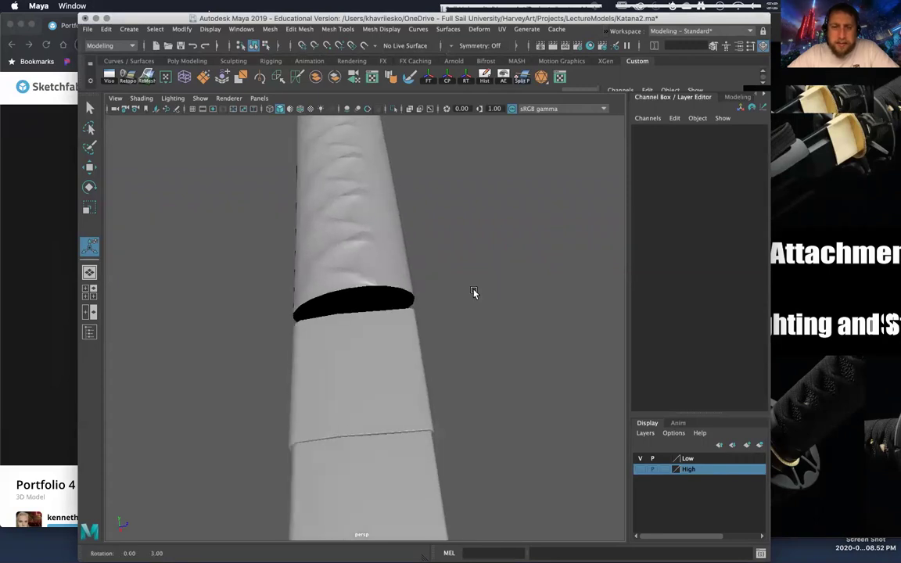
Step: Create a polygon cylinder at the origin and scale it uniformly to about 7.4
left_click(129, 29)
mouse_move(227, 68)
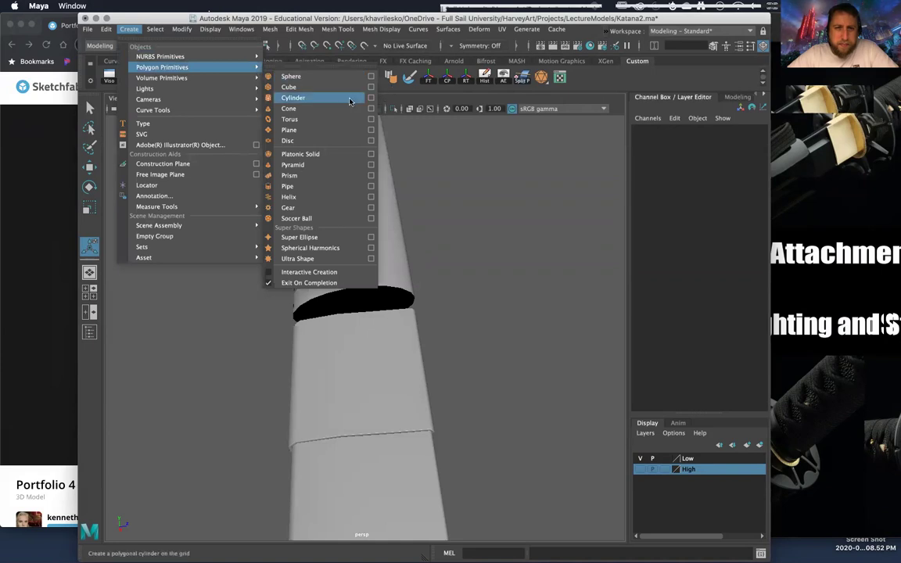
left_click(353, 97)
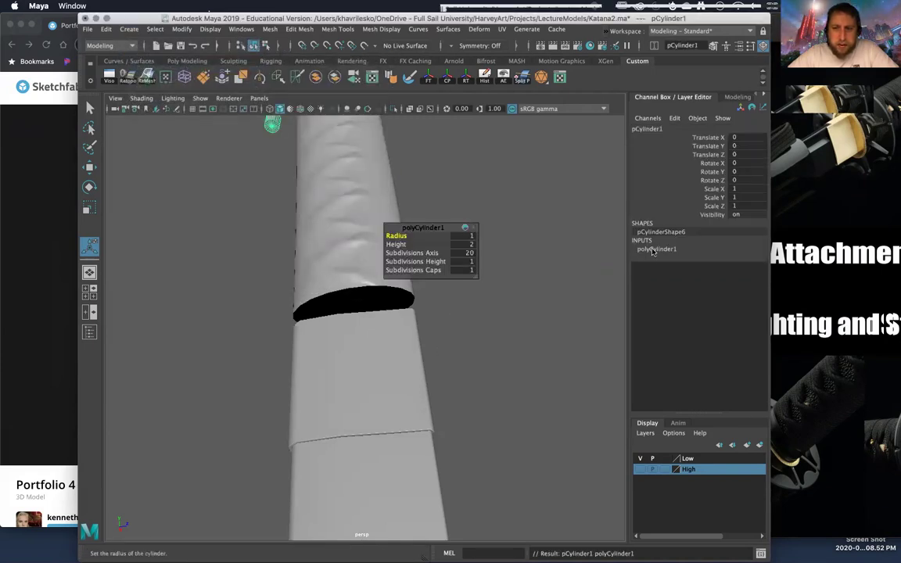
left_click(652, 249)
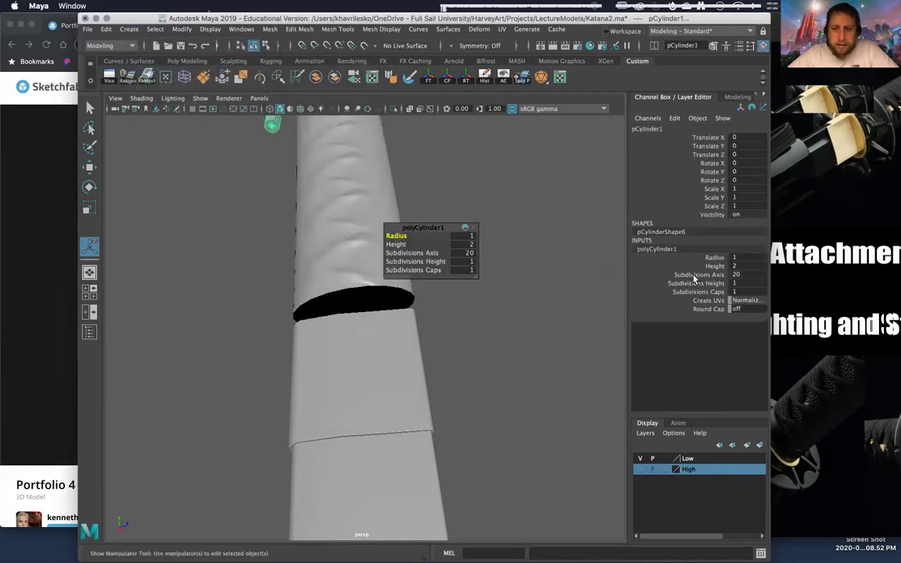
left_click_drag(533, 292, 513, 233, "alt")
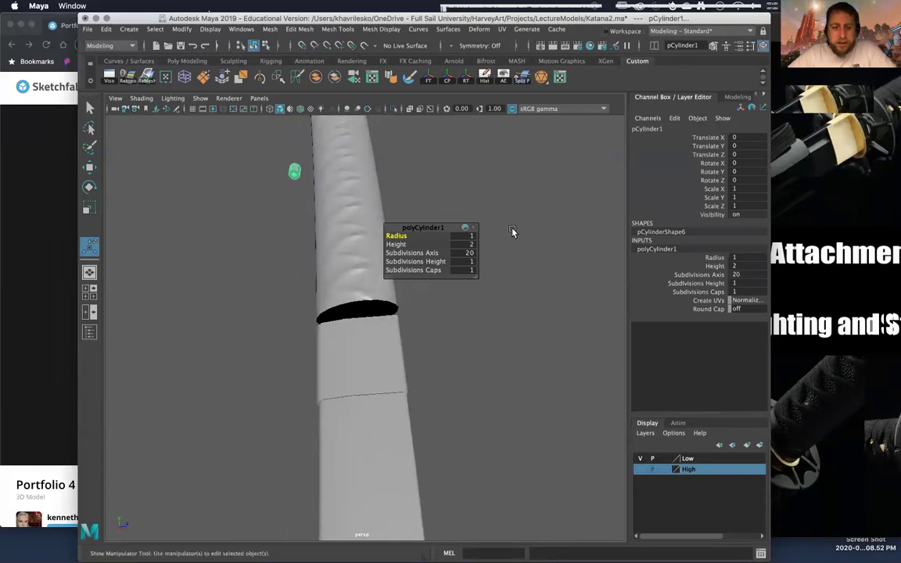
key("r")
left_click_drag(291, 211, 373, 188, "alt")
left_click_drag(319, 237, 315, 245, "alt")
left_click_drag(315, 244, 317, 278)
key("super+z")
left_click(252, 305)
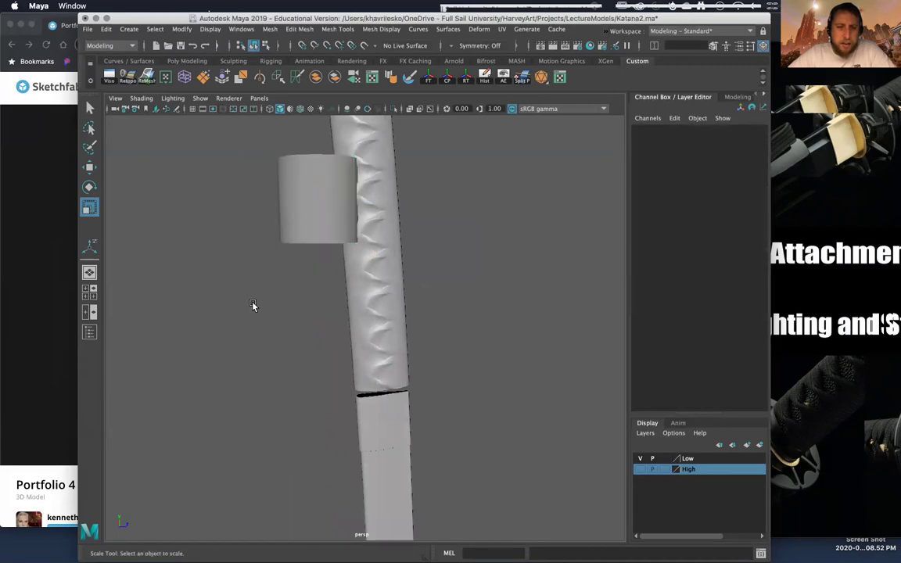
Step: Set the Move tool's axis orientation to World
left_click(295, 226)
key("d")
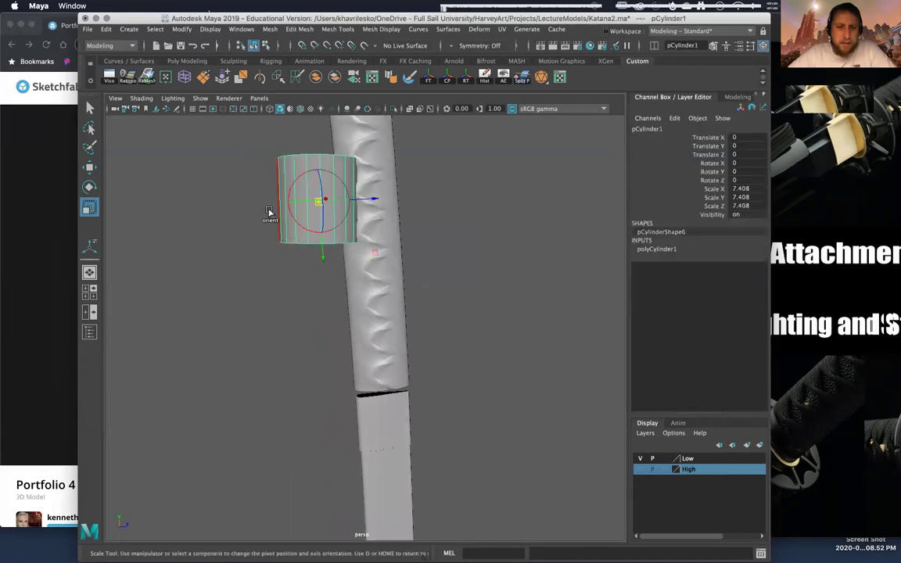
left_click(295, 328)
key("z")
key("w")
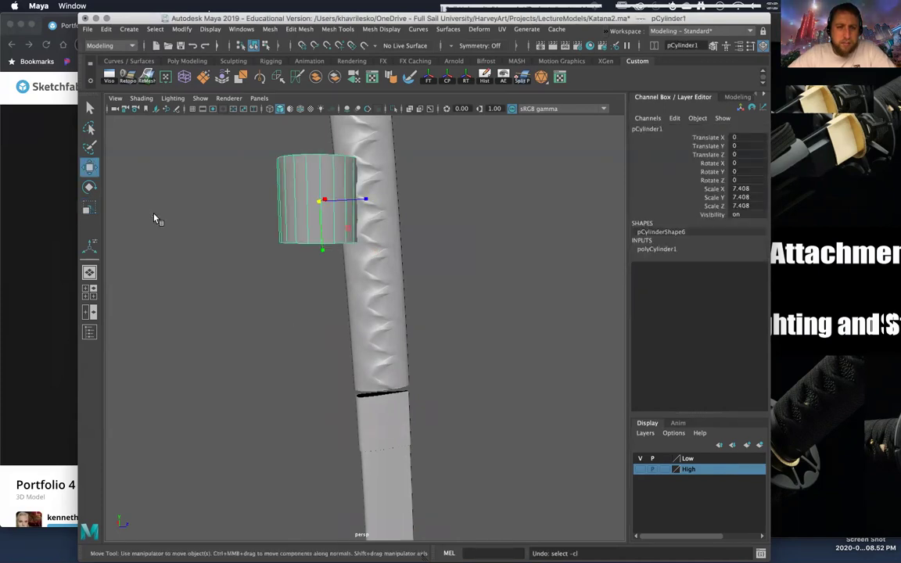
double_click(89, 167)
left_click(100, 178)
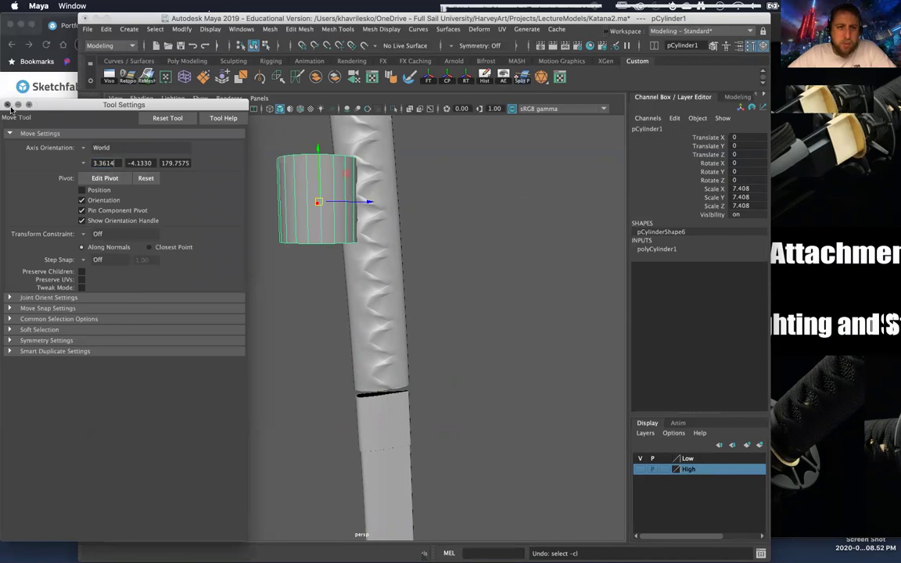
left_click(8, 106)
left_click(312, 342)
Step: Move the cylinder along Z to about 28.76, clear of the handle
left_click_drag(312, 342, 346, 302, "alt")
left_click(342, 279)
key("r")
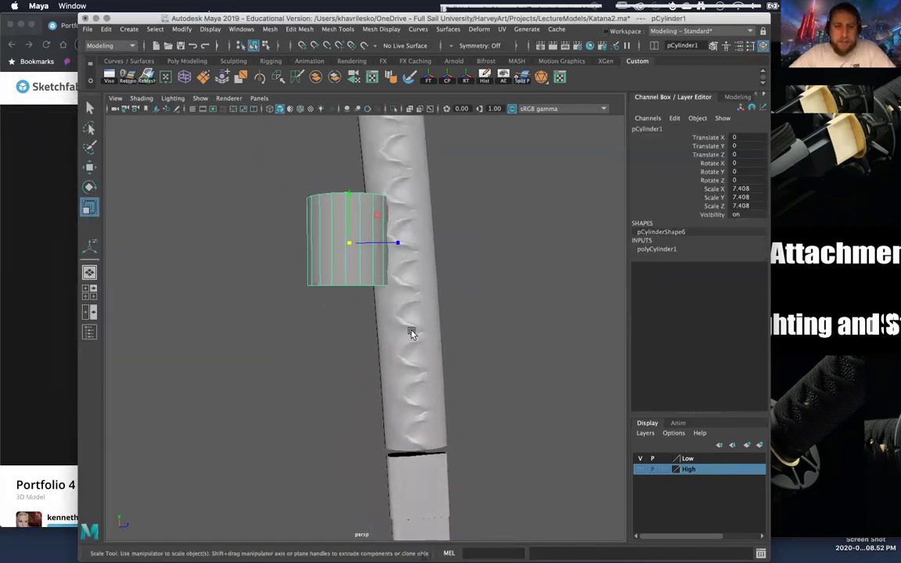
left_click_drag(351, 246, 462, 279)
key("z")
key("w")
scroll(462, 279, "down", 3)
scroll(464, 276, "up", 5)
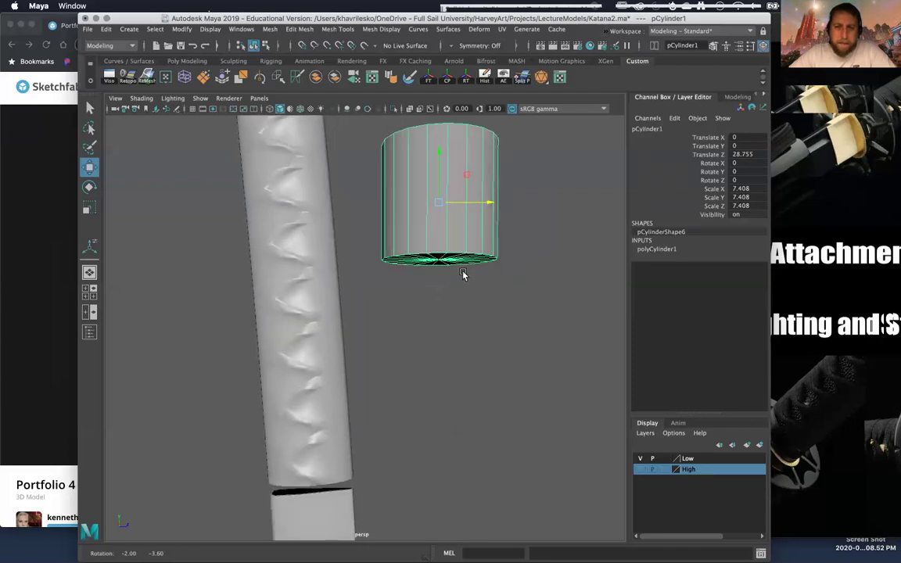
middle_click_drag(464, 275, 434, 311, "alt")
left_click_drag(434, 311, 516, 283, "alt")
Step: Set the cylinder's Subdivisions Axis to 16 and check the segment layout on its cap
left_click(656, 250)
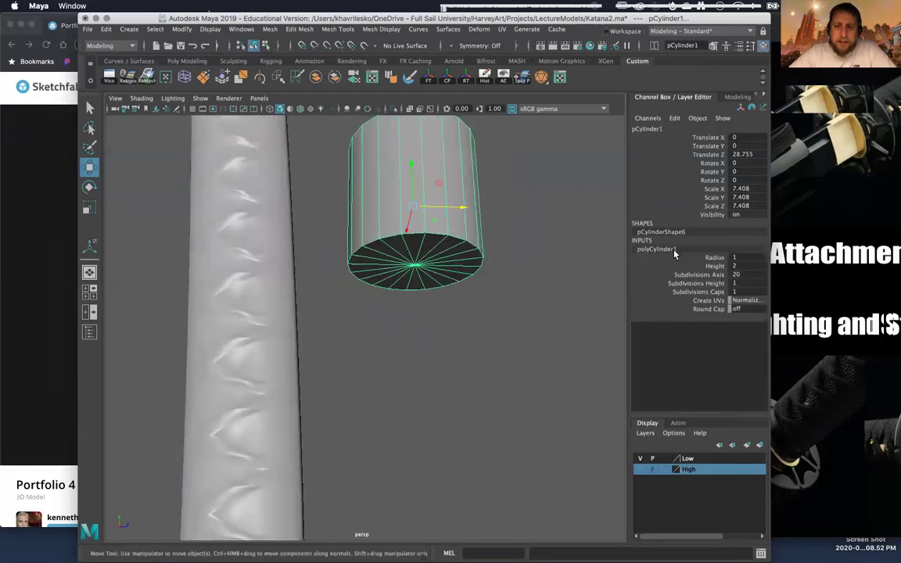
left_click_drag(745, 274, 758, 274, "ctrl")
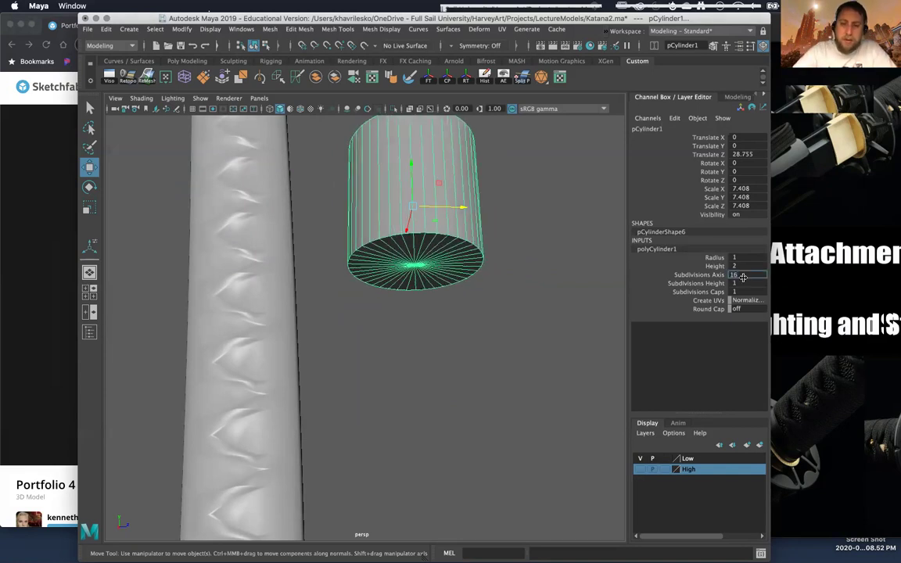
key("Return")
left_click_drag(508, 370, 444, 217, "alt")
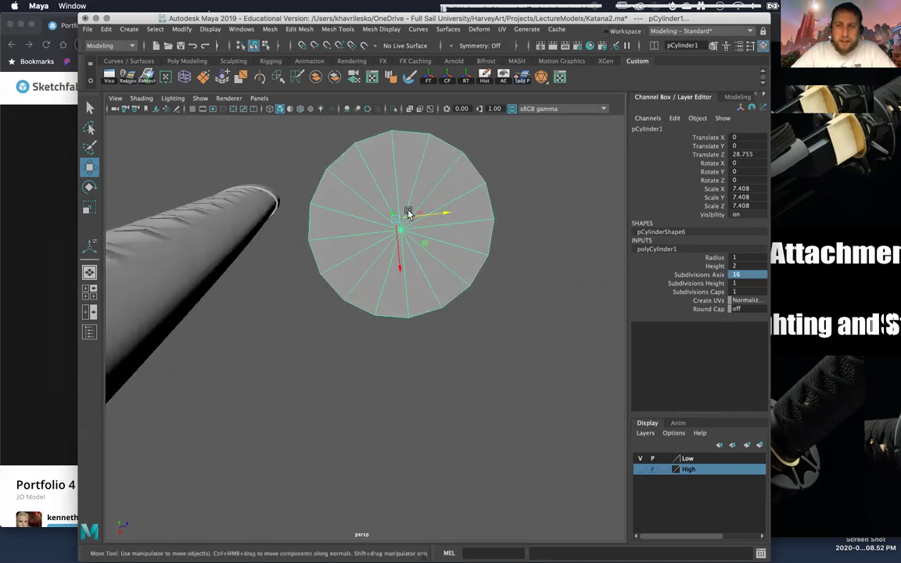
left_click_drag(420, 176, 417, 204, "alt")
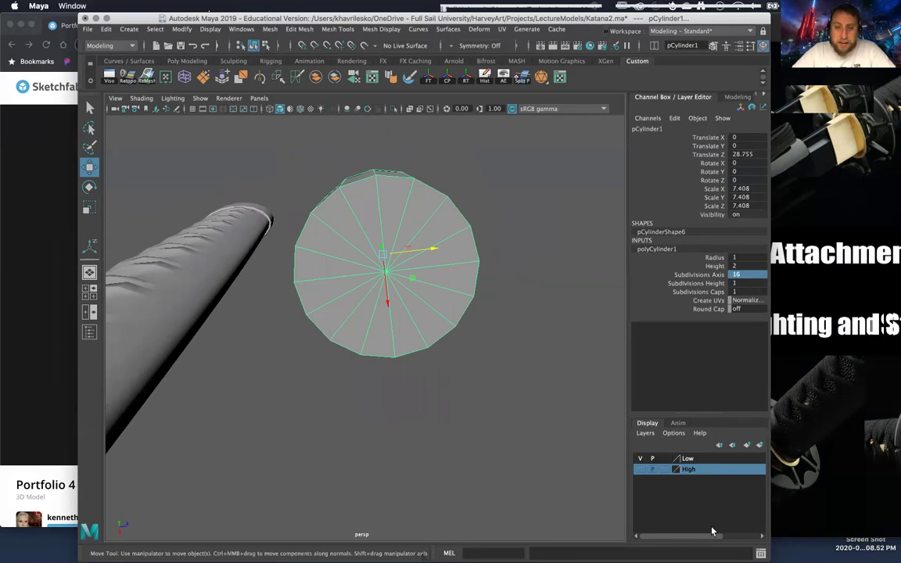
left_click(482, 373)
left_click_drag(490, 406, 493, 435, "alt")
left_click(348, 258)
left_click_drag(380, 303, 403, 285, "alt")
Step: Set the cylinder's Subdivisions Axis to 24 and inspect the cap's segments
left_click(673, 250)
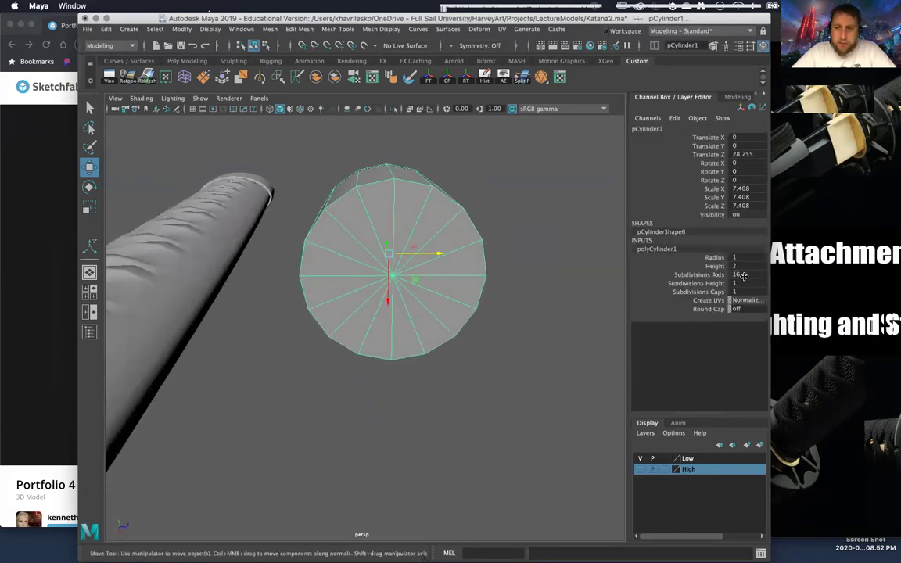
key("Return")
left_click_drag(571, 295, 372, 244, "alt")
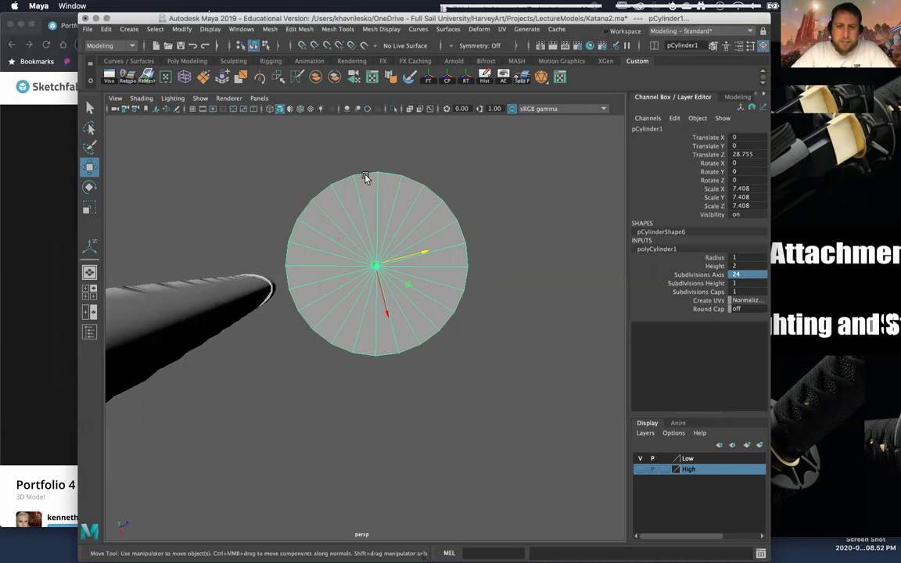
left_click_drag(448, 298, 406, 368, "alt")
right_click_drag(407, 367, 414, 245, "alt")
left_click_drag(414, 246, 422, 288, "alt")
right_click_drag(422, 256, 470, 231)
left_click(471, 230)
left_click(428, 302)
left_click_drag(427, 302, 395, 301, "alt")
Step: Flatten the whole cylinder into a thin disc with a Scale Y of about 0.297
right_click_drag(326, 241, 327, 263)
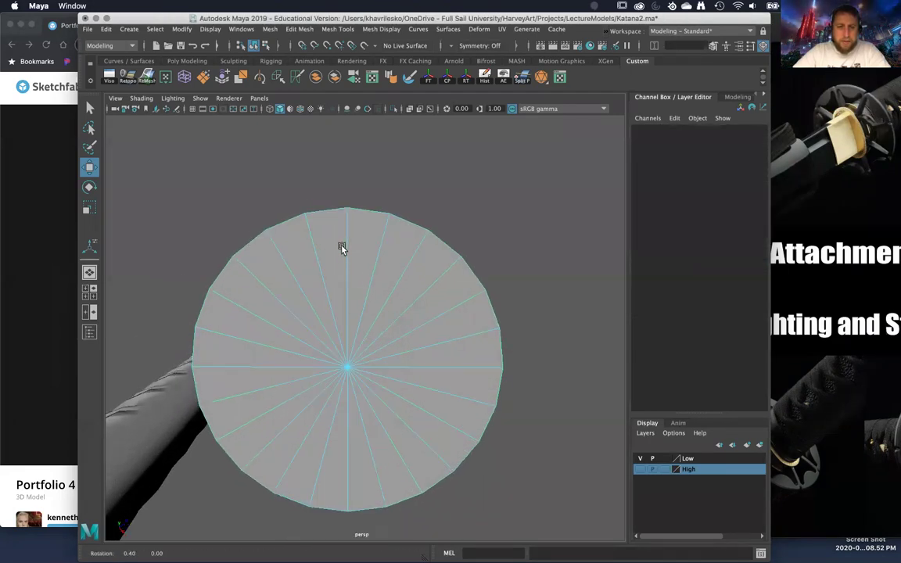
left_click_drag(392, 251, 419, 291)
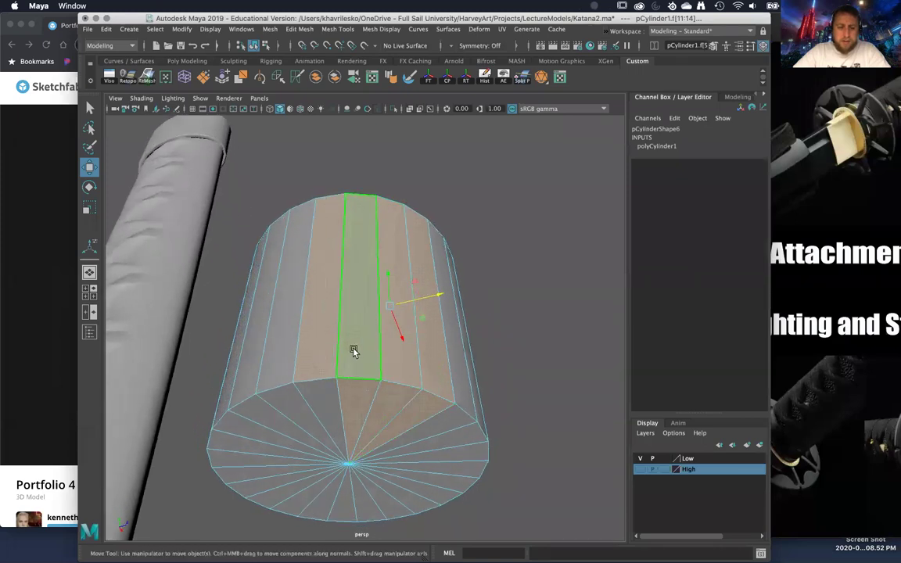
right_click_drag(348, 305, 370, 289)
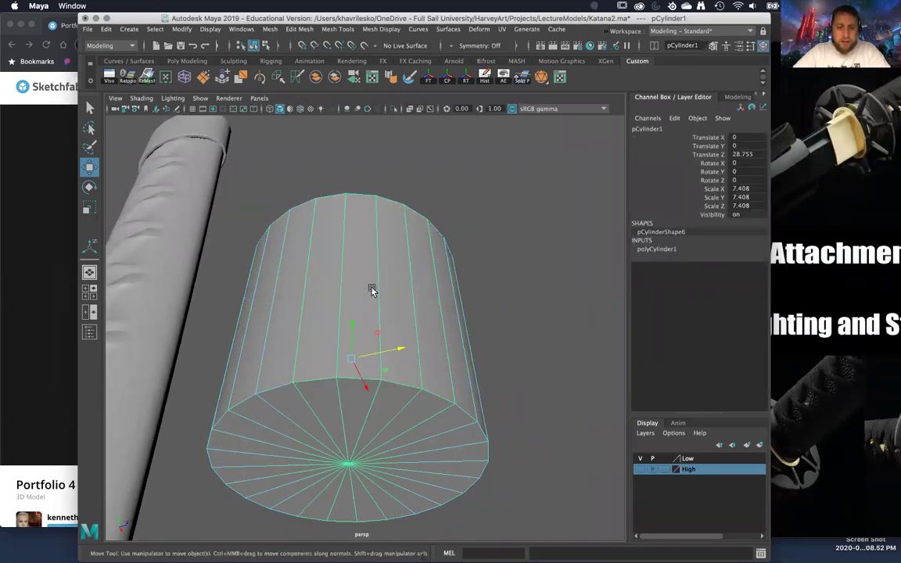
key("r")
left_click_drag(350, 328, 337, 312)
Step: Try deleting the disc's cap faces, and undo the deletion
right_click_drag(349, 257, 350, 279)
left_click_drag(329, 231, 478, 423)
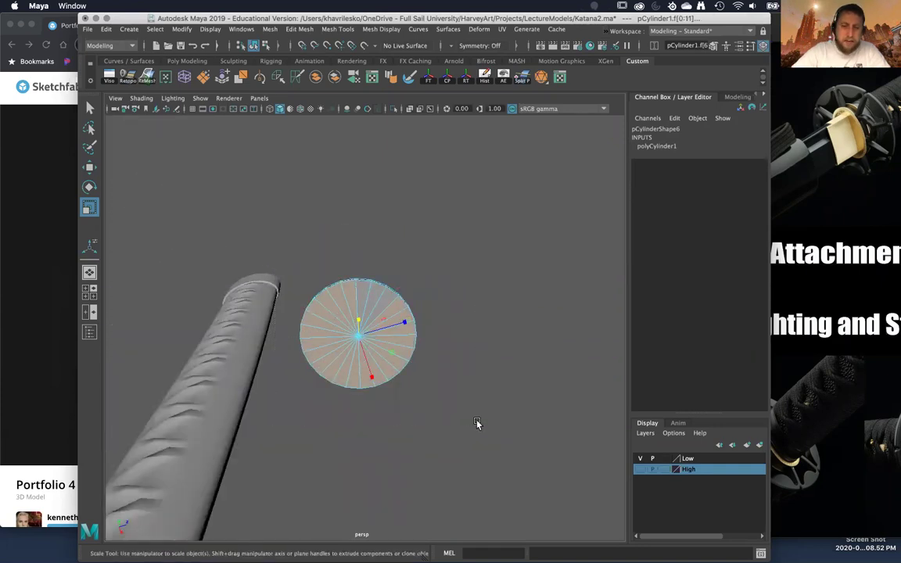
key("Delete")
left_click_drag(416, 246, 438, 358, "alt")
key("ctrl+z")
Step: Return to object selection and delete the flattened cylinder
scroll(446, 364, "down", 5)
right_click_drag(400, 255, 447, 241)
left_click(423, 335)
left_click(381, 354)
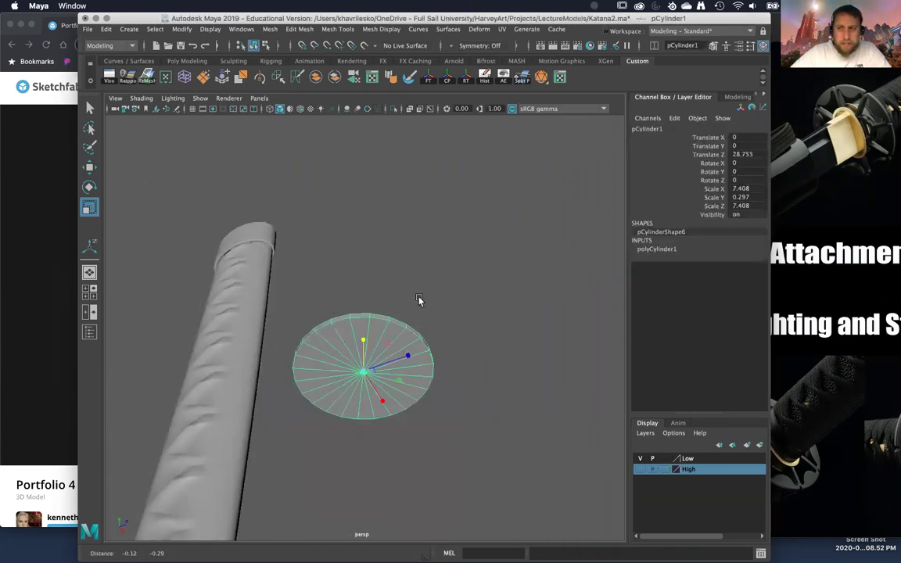
left_click_drag(420, 299, 437, 381, "alt")
scroll(437, 381, "up", 4)
key("Delete")
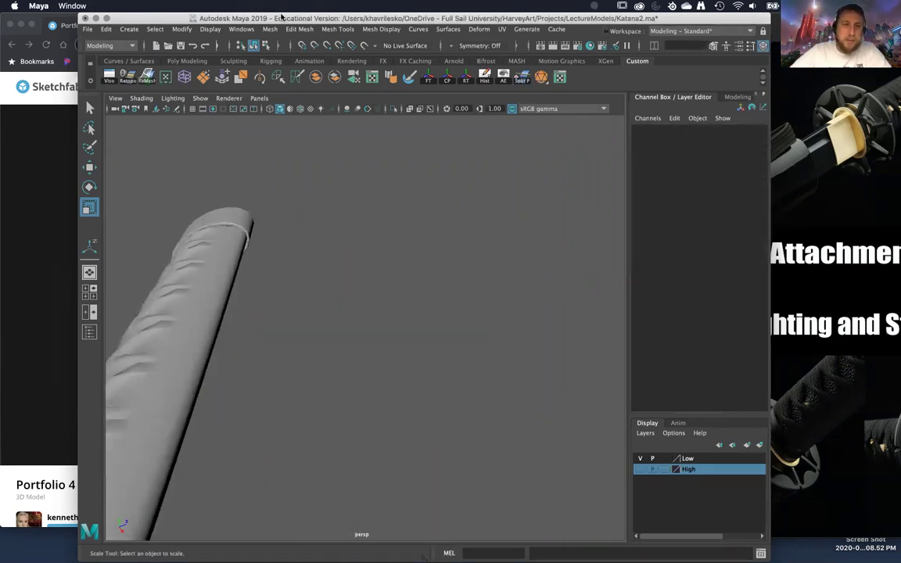
Step: Create a polygon pipe and move it along Z to about 25.98, clear of the handle
left_click(127, 29)
mouse_move(235, 77)
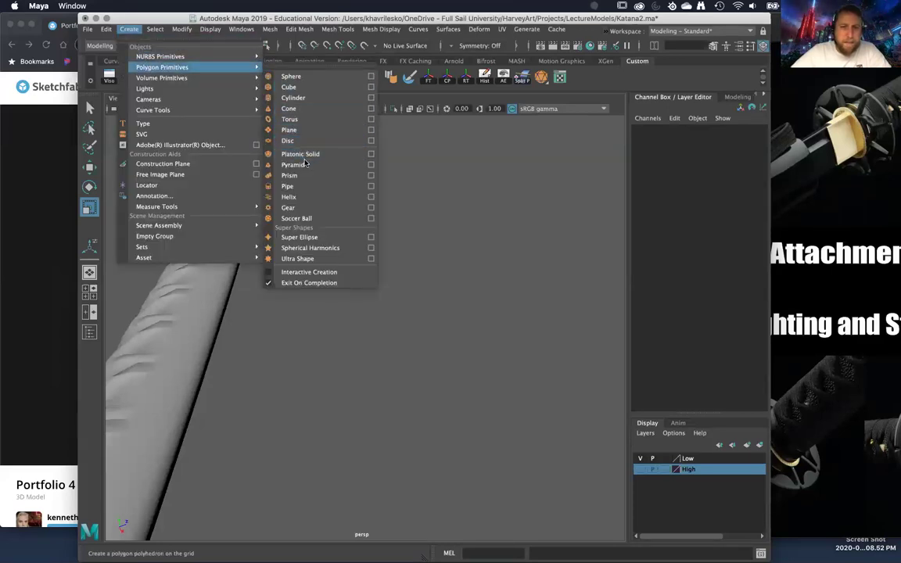
left_click(301, 186)
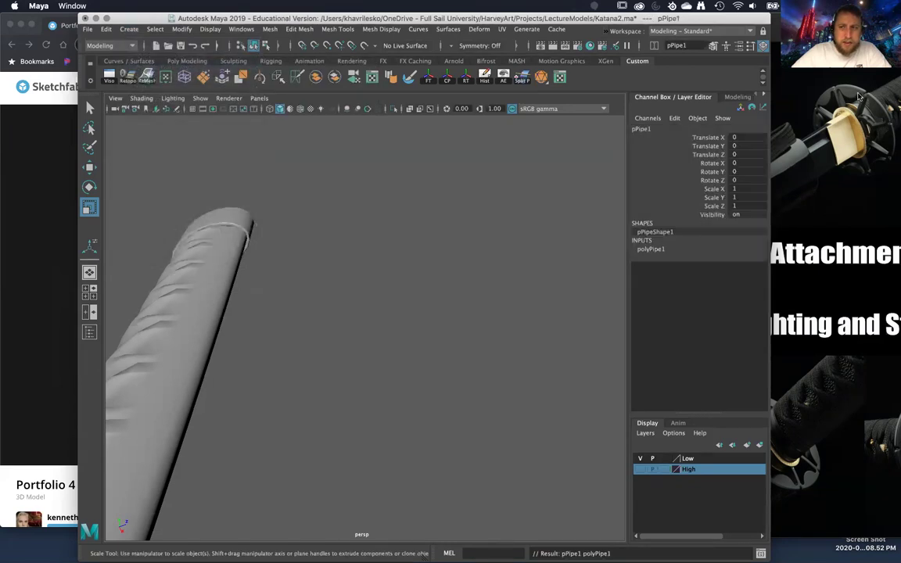
left_click_drag(449, 341, 407, 266, "alt")
key("w")
left_click_drag(272, 288, 461, 237)
scroll(461, 237, "up", 5)
middle_click_drag(462, 237, 390, 339, "alt")
scroll(390, 338, "up", 4)
Step: Set the pipe's Subdivisions Axis to 24
left_click(664, 250)
left_click_drag(563, 290, 547, 320, "alt")
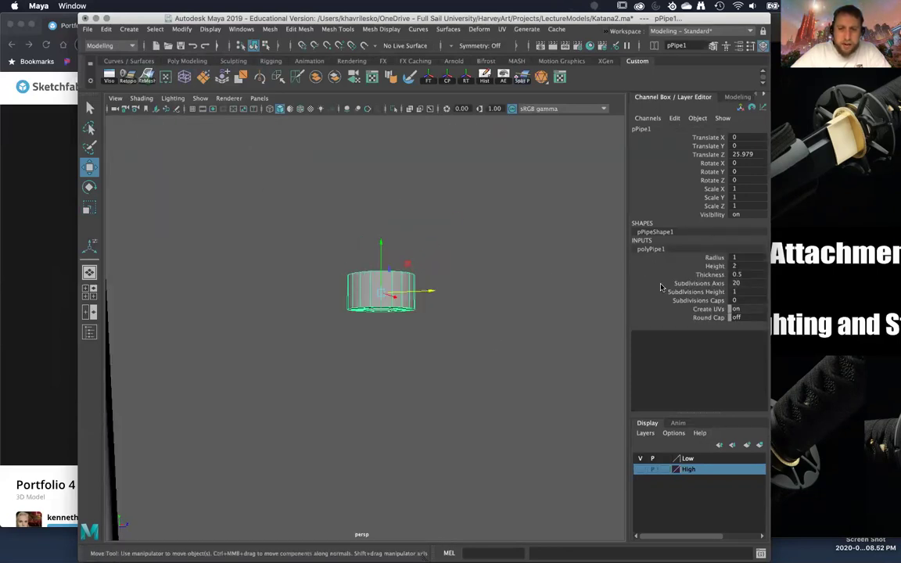
left_click(744, 284)
type("24")
key("Return")
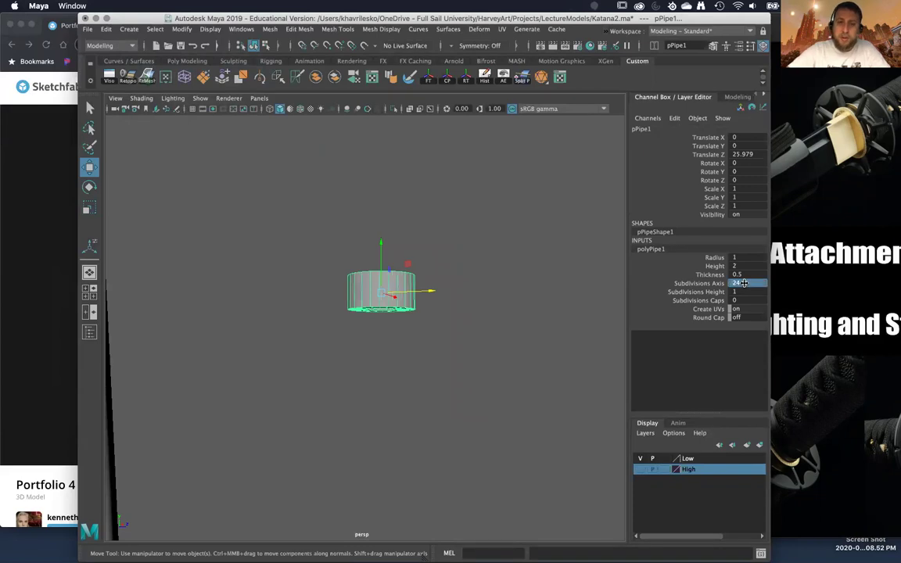
Step: Increase the pipe's Thickness to about 0.71 to narrow its centre hole
left_click_drag(344, 376, 415, 247, "alt")
scroll(416, 247, "up", 5)
left_click_drag(364, 295, 382, 374, "alt")
scroll(424, 341, "up", 3)
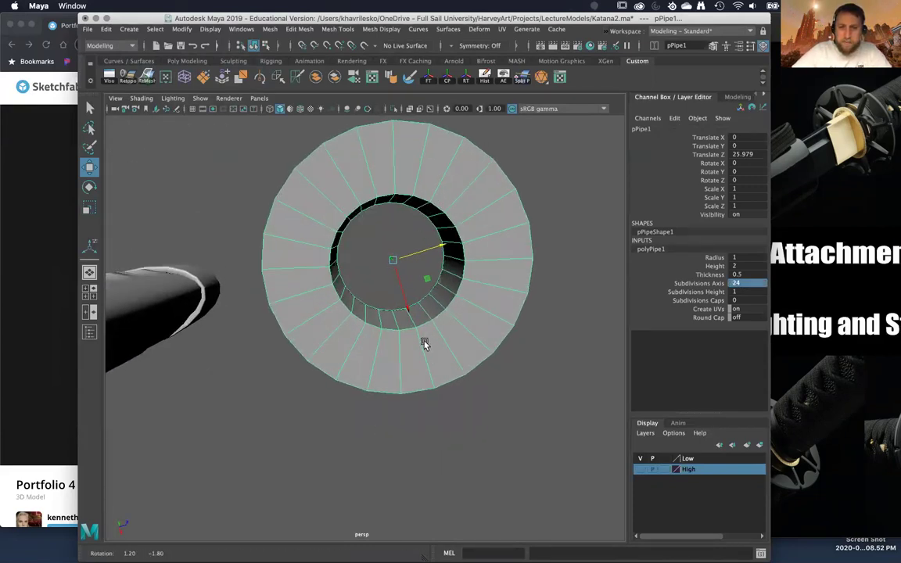
left_click(713, 275)
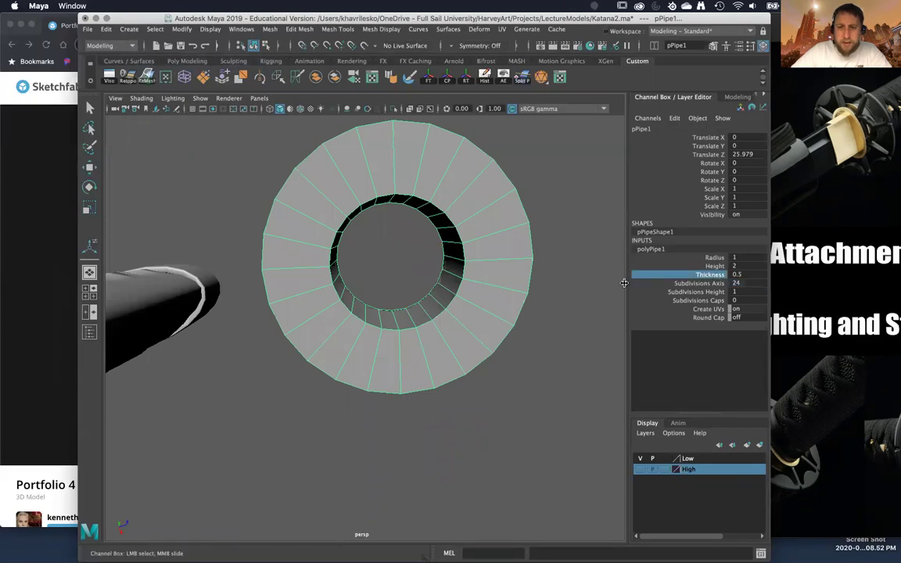
middle_click_drag(592, 284, 592, 281)
left_click_drag(591, 286, 472, 263, "alt")
middle_click_drag(472, 263, 464, 267)
mouse_move(465, 267)
left_mouse_down("alt")
mouse_move(410, 265)
mouse_move(485, 206)
mouse_move(472, 263)
mouse_move(451, 266)
left_mouse_up("alt")
middle_click_drag(447, 264, 458, 257)
left_click_drag(455, 262, 453, 257, "alt")
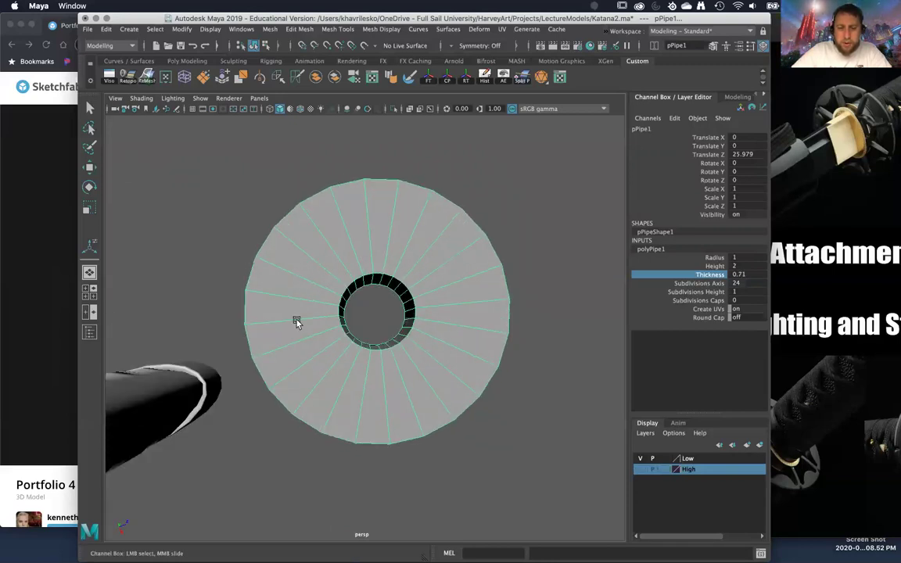
Step: Flatten the pipe into a thin disc by scaling it along Y to about 0.07
left_click_drag(344, 326, 348, 364, "alt")
middle_click_drag(349, 275, 344, 313, "alt")
right_click_drag(345, 312, 344, 395, "alt")
left_click_drag(365, 309, 365, 243, "alt")
right_click_drag(365, 241, 365, 267)
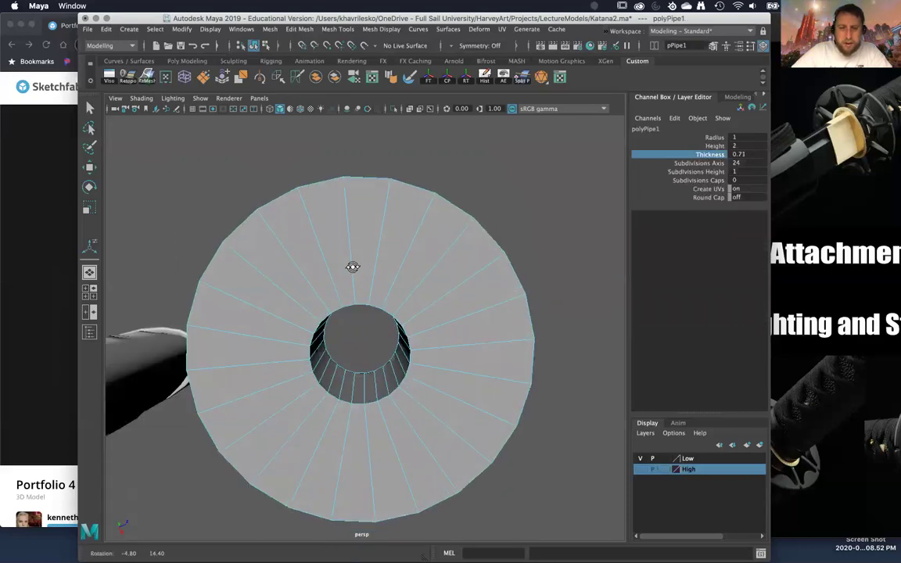
left_click_drag(352, 265, 362, 273, "alt")
right_click_drag(362, 273, 408, 241)
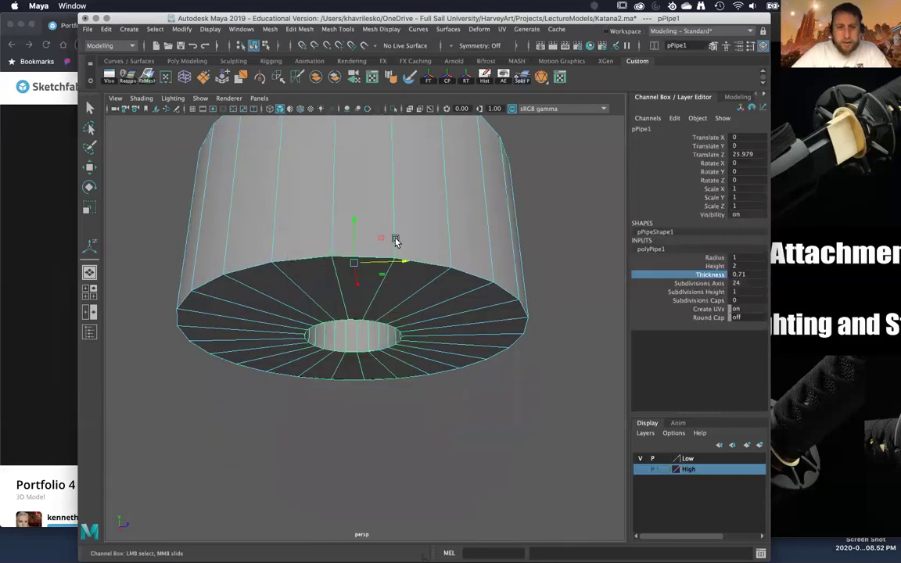
key("r")
scroll(362, 238, "down", 2)
mouse_move(361, 238)
left_mouse_down()
mouse_move(356, 272)
mouse_move(340, 237)
mouse_move(356, 220)
left_mouse_up()
Step: Delete all faces of the pipe except a wedge of three neighbouring segments
right_click_drag(356, 220, 355, 239)
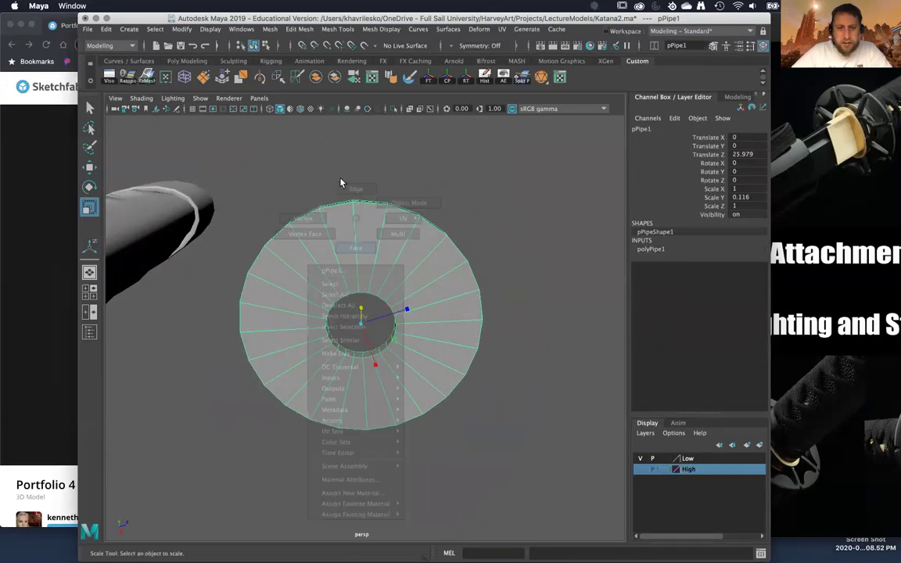
left_click_drag(340, 182, 396, 236)
scroll(368, 364, "up", 4)
left_click_drag(368, 366, 376, 307, "alt")
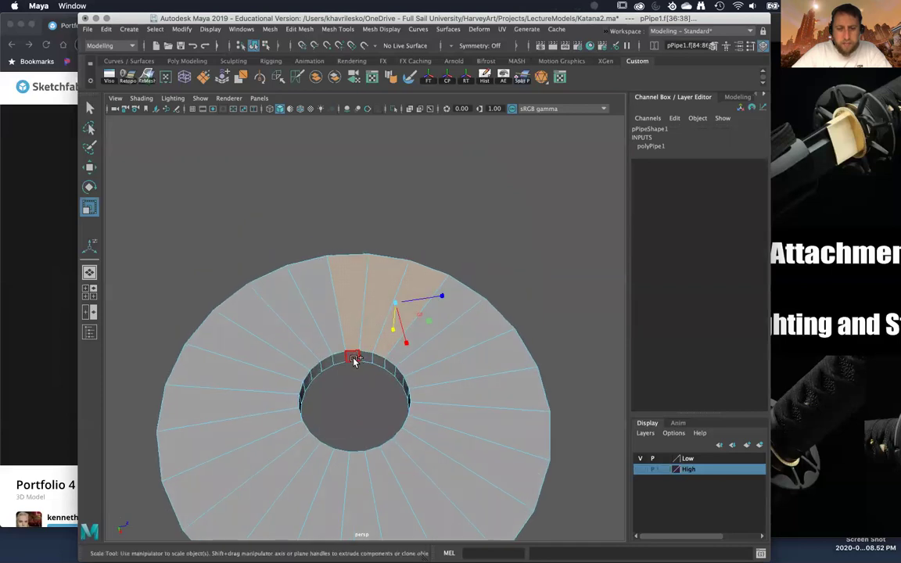
left_click_drag(377, 362, 326, 293, "alt")
scroll(312, 246, "down", 4)
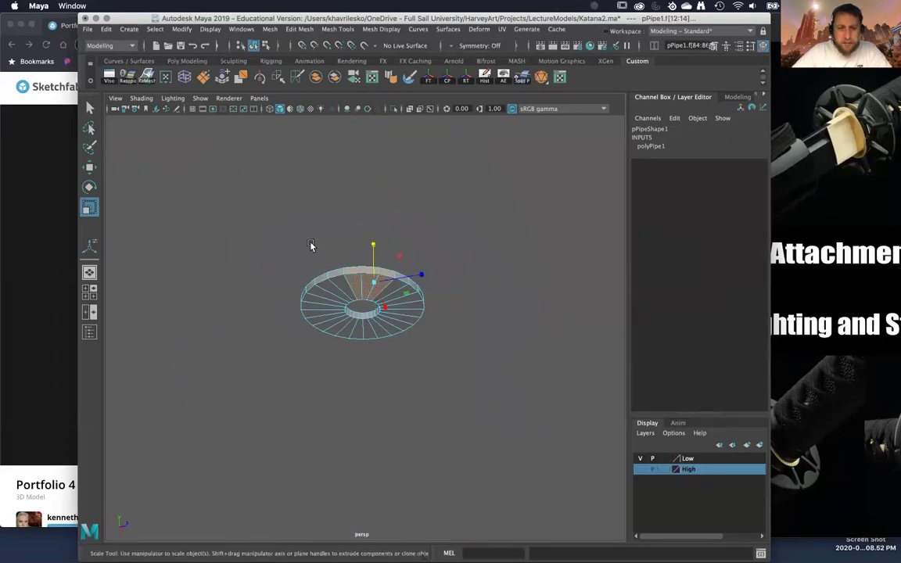
left_click_drag(256, 161, 506, 416, "shift")
key("Delete")
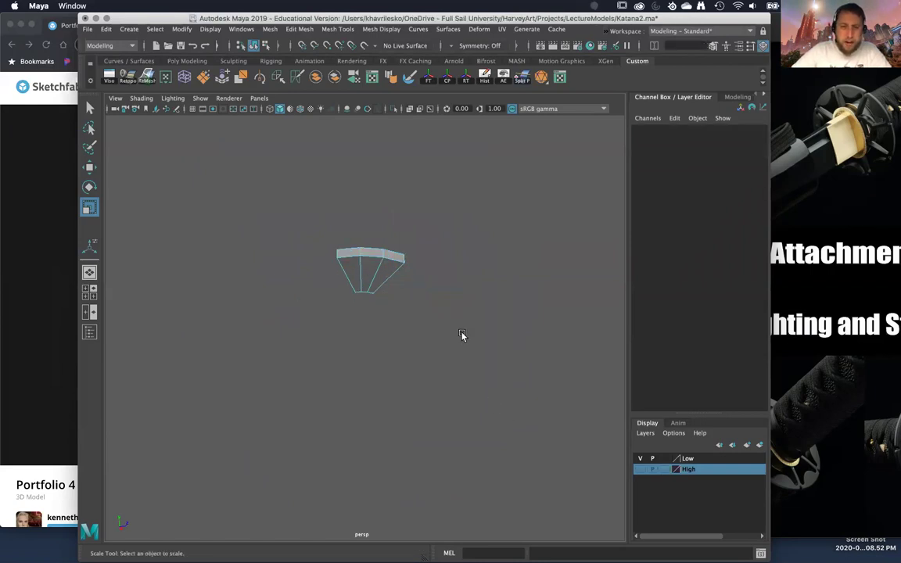
Step: Leave face selection and return the remaining wedge to object selection
scroll(427, 261, "up", 3)
middle_click_drag(427, 260, 431, 306, "alt")
scroll(438, 398, "up", 4)
left_click_drag(438, 398, 481, 362, "alt")
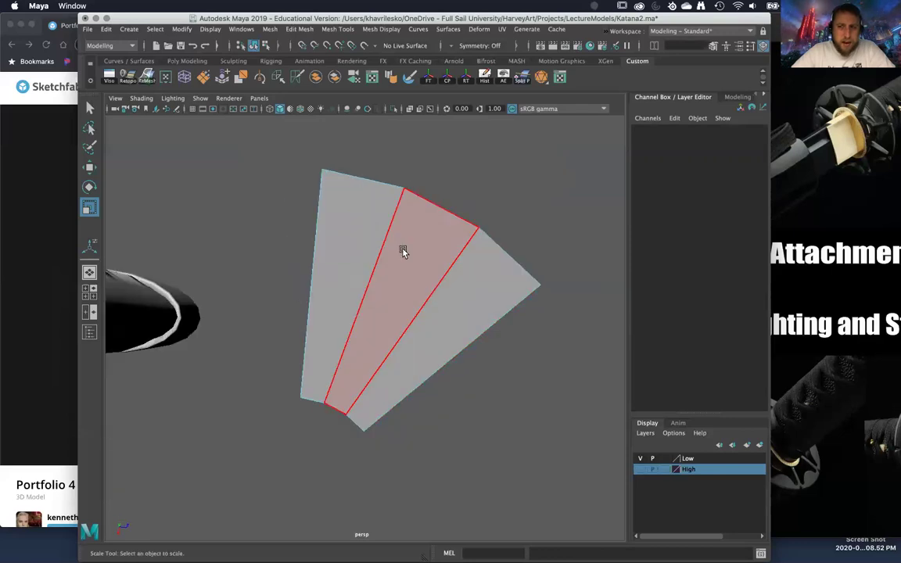
right_click_drag(402, 249, 455, 233)
Step: Examine the three-segment wedge's shape and its inner and outer edges from several angles
mouse_move(352, 208)
middle_mouse_down("alt")
mouse_move(366, 229)
mouse_move(364, 204)
middle_mouse_up("alt")
left_click_drag(365, 205, 395, 261, "alt")
right_click_drag(395, 260, 317, 156, "alt")
right_click_drag(403, 296, 388, 312, "alt")
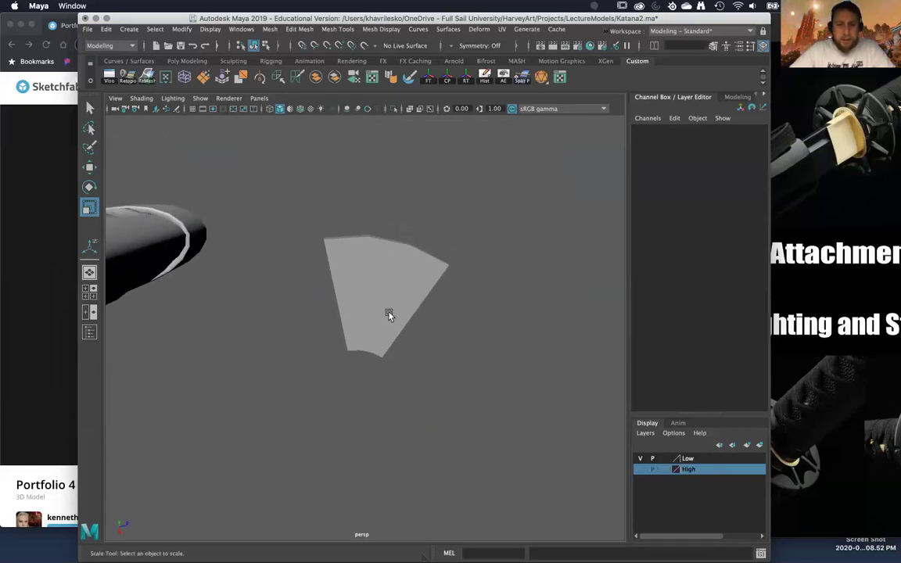
left_click(390, 314)
right_click_drag(390, 232, 404, 200, "alt")
left_click_drag(405, 200, 438, 321, "alt")
left_click(420, 256)
left_click(348, 209)
left_click_drag(348, 209, 436, 378)
left_click(491, 369)
left_click(422, 358)
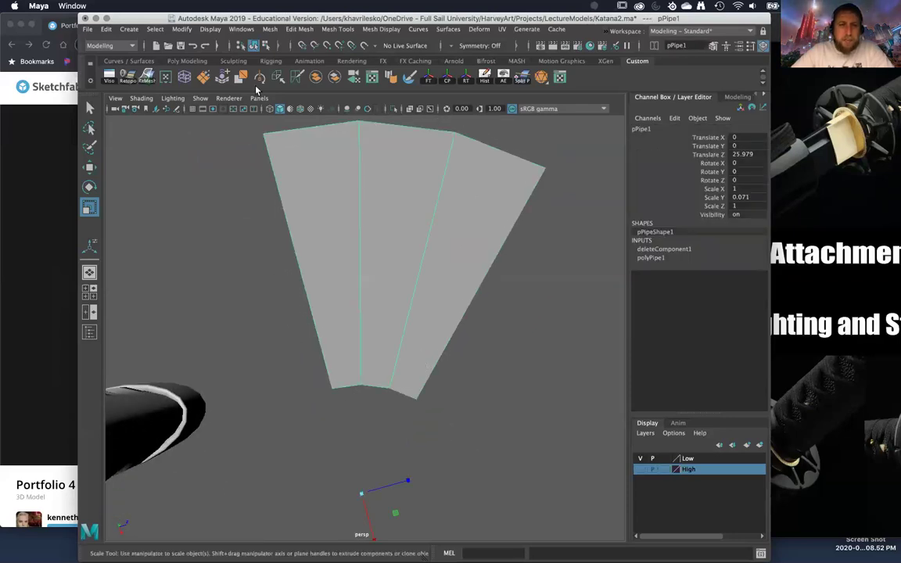
Step: Create a polygon cylinder and move it along Z beside the wedge, clear of the katana handle
left_click(128, 29)
mouse_move(147, 67)
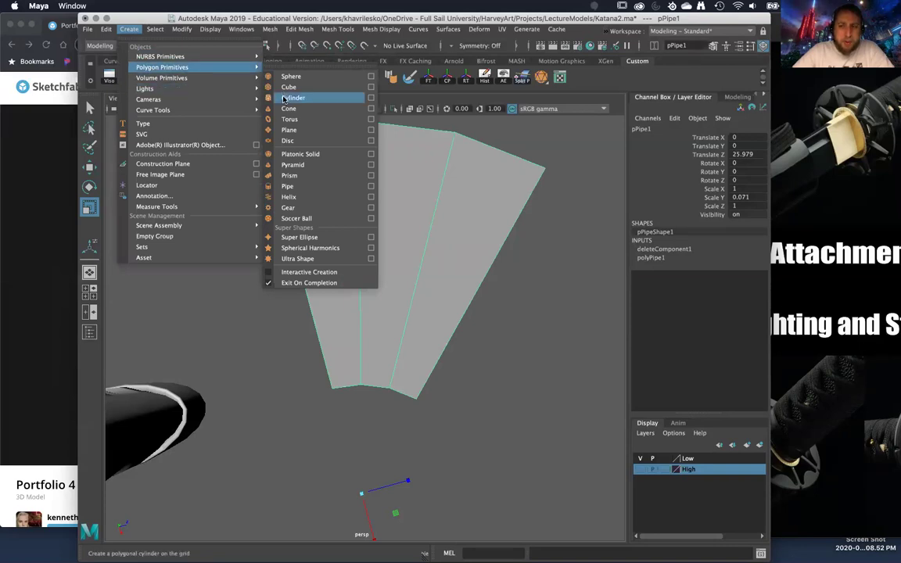
left_click(284, 99)
scroll(262, 240, "down", 5)
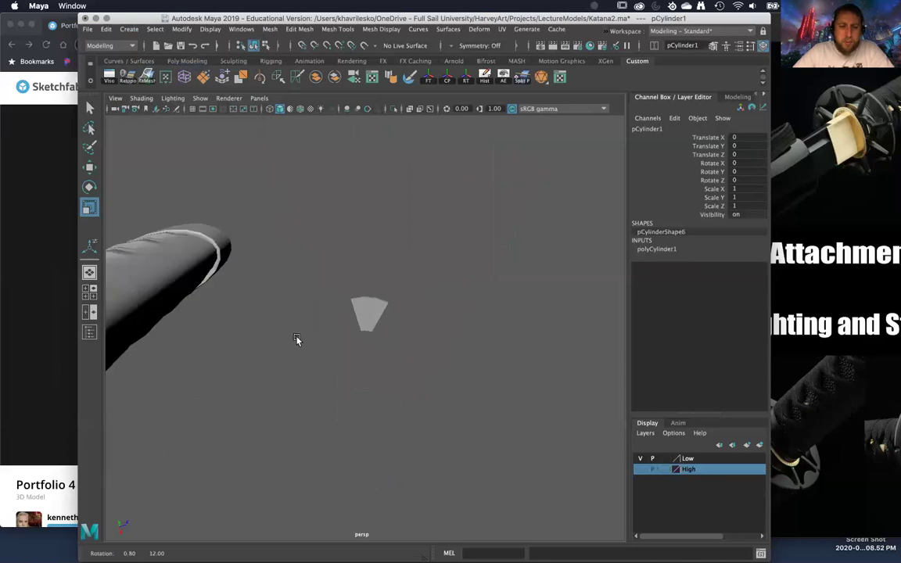
scroll(287, 288, "down", 5)
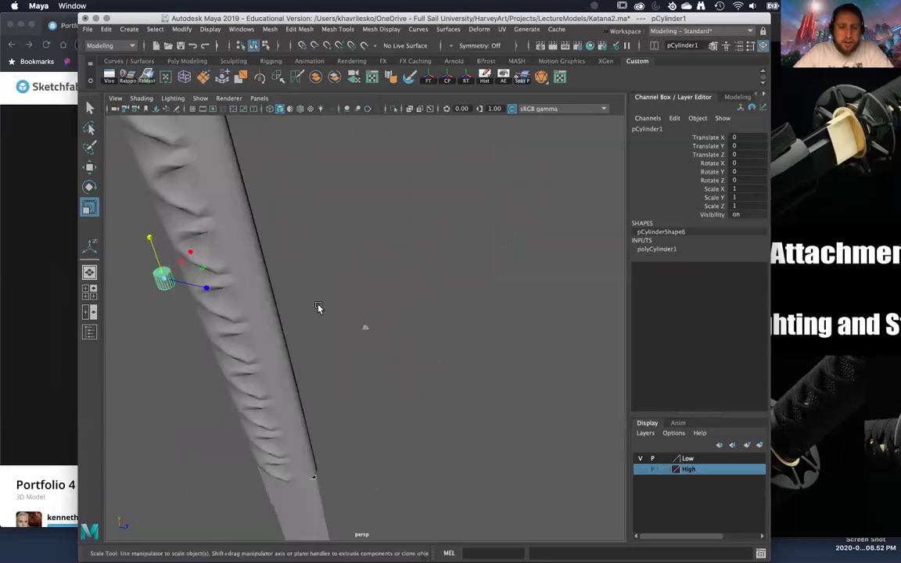
key("w")
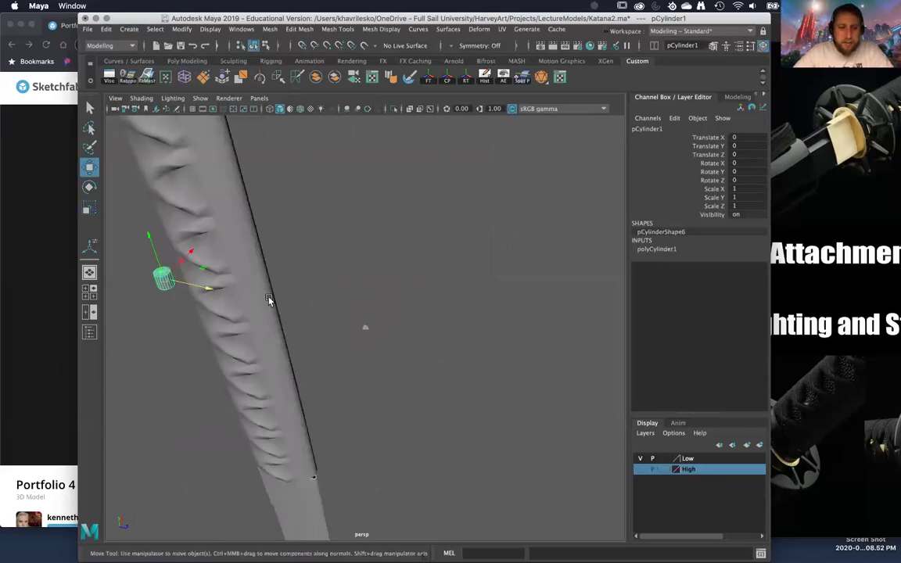
left_click_drag(209, 289, 427, 336)
left_click(423, 336)
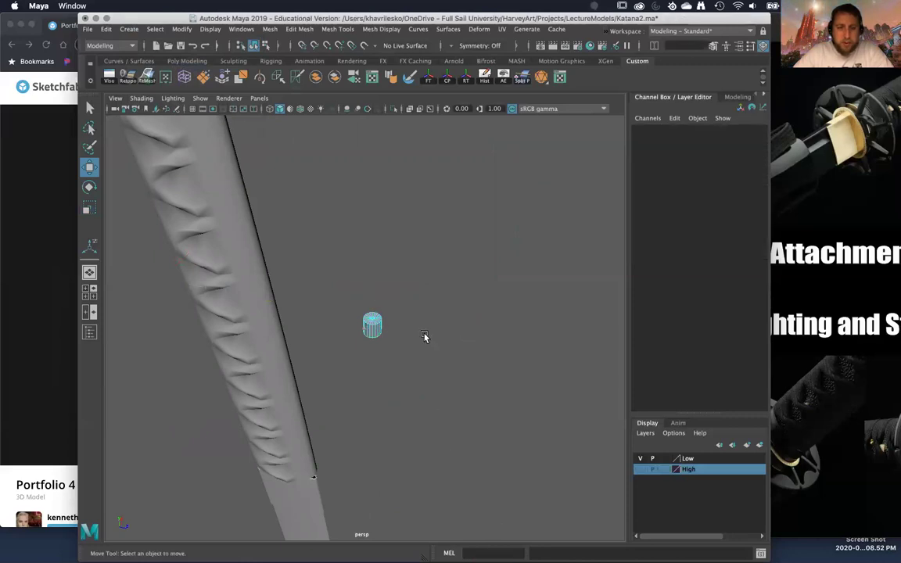
right_click_drag(376, 313, 423, 248)
key("f")
Step: Scale the wedge up uniformly to about 26.89 in X and Z, making it much larger than the cylinder
left_click(362, 332)
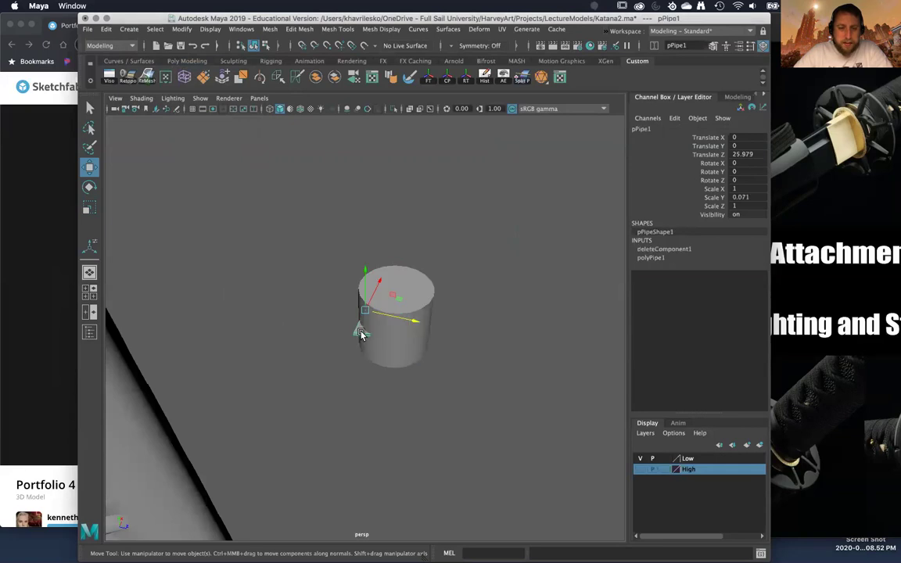
key("r")
left_click_drag(366, 311, 737, 232)
left_click_drag(614, 305, 418, 354, "alt")
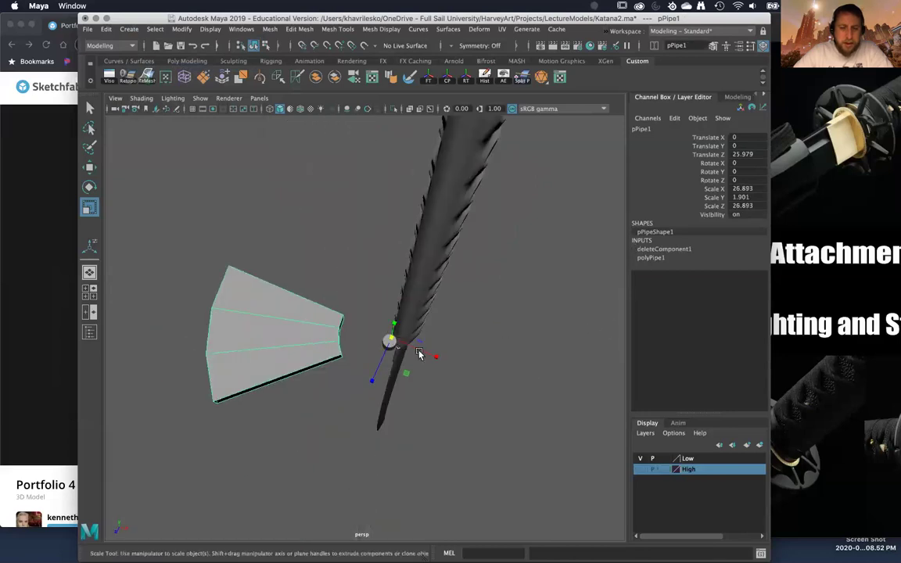
Step: Move the cylinder onto an outer corner of the wedge, at about X -18.65 and Z 40.95
key("w")
left_click(379, 350)
left_click_drag(397, 347, 235, 344)
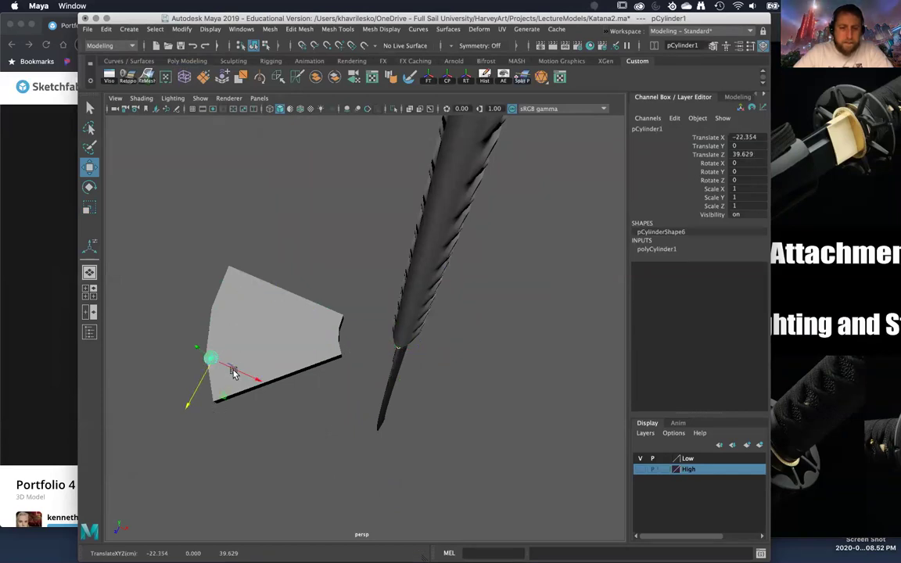
left_click_drag(270, 378, 320, 360, "alt")
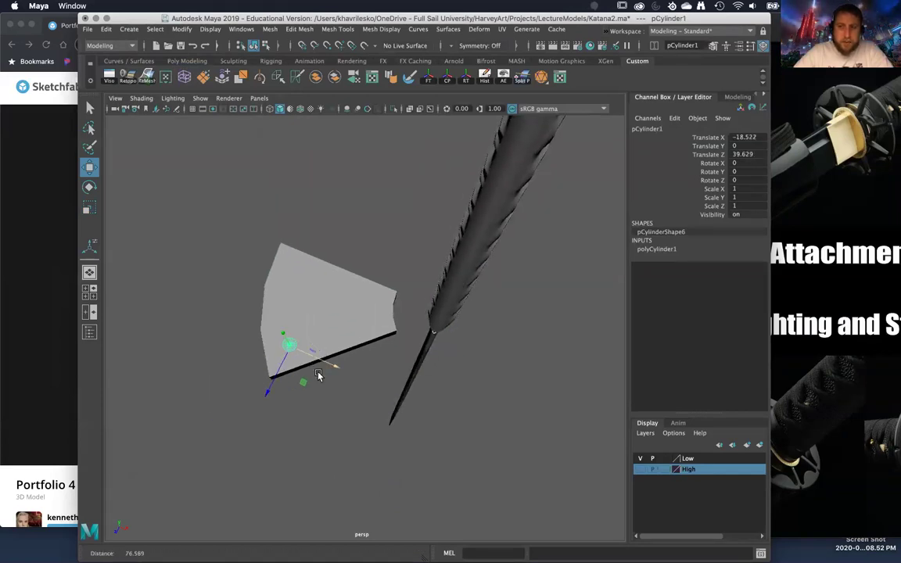
scroll(316, 374, "up", 3)
middle_click_drag(300, 350, 313, 368, "alt")
left_click_drag(313, 368, 266, 414, "alt")
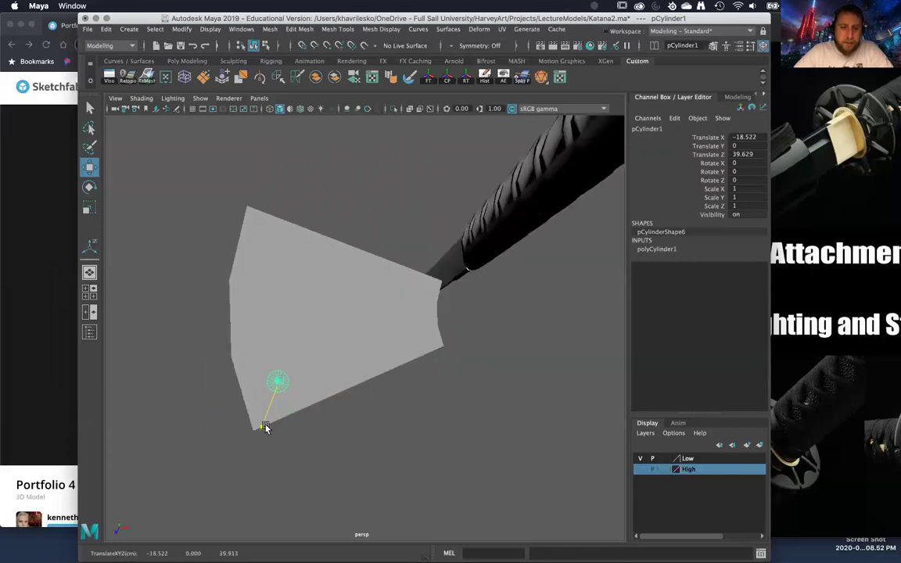
mouse_move(300, 404)
left_mouse_down("alt")
mouse_move(316, 412)
mouse_move(338, 384)
mouse_move(331, 419)
mouse_move(312, 401)
left_mouse_up("alt")
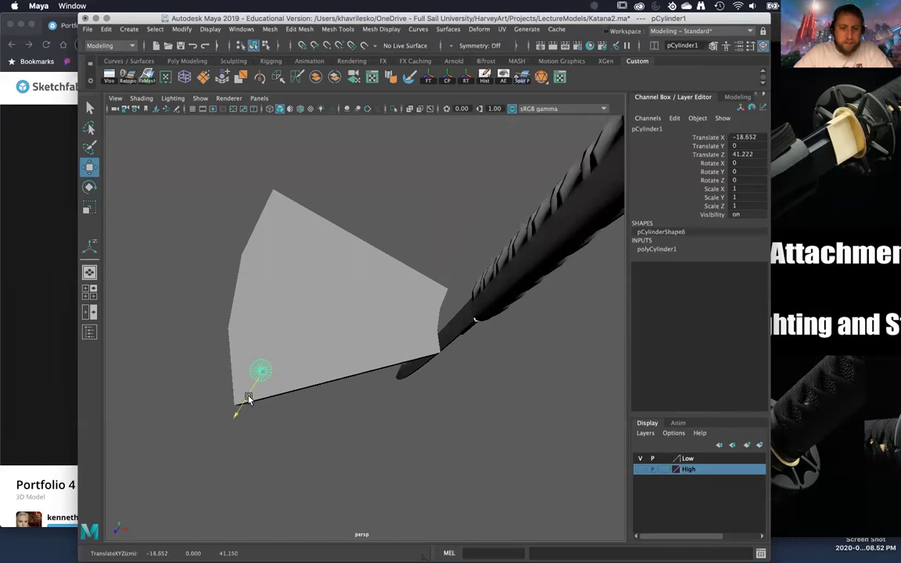
left_click_drag(252, 367, 414, 312, "alt")
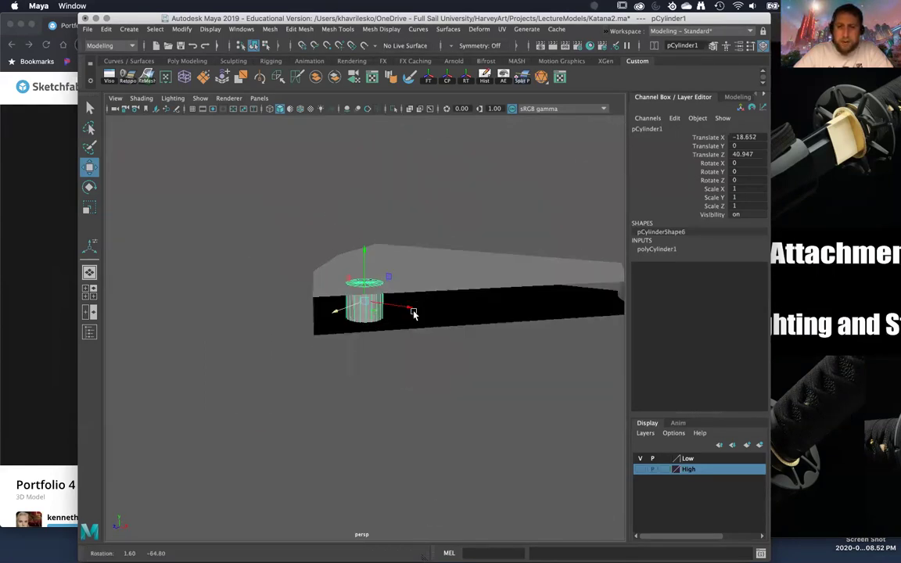
Step: Set the cylinder's Subdivisions Axis to 10
left_click(656, 249)
left_click(698, 275)
left_click_drag(594, 286, 467, 328, "alt")
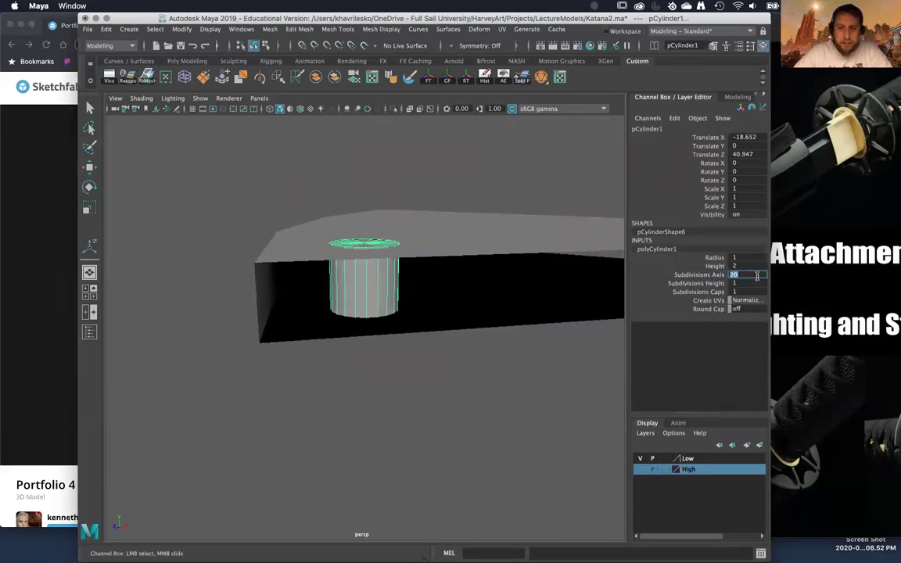
key("Return")
Step: Lengthen the cylinder through the wedge's thickness by scaling it along Y to about 1.16
left_click_drag(587, 342, 549, 366, "alt")
right_click_drag(549, 366, 498, 269, "alt")
left_click_drag(498, 270, 416, 260, "alt")
key("r")
left_click_drag(351, 195, 451, 173)
middle_click_drag(450, 174, 463, 192, "alt")
right_click_drag(450, 206, 439, 232, "alt")
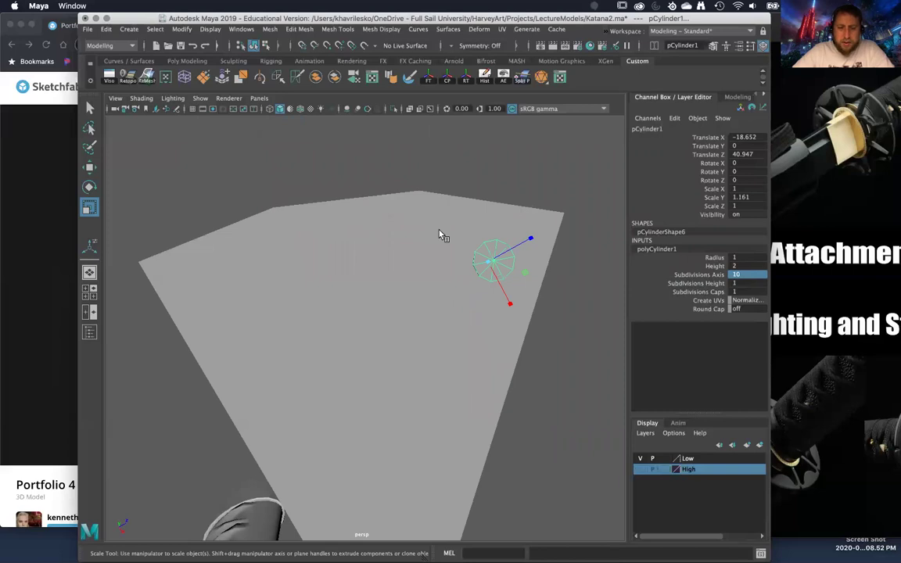
Step: Rotate the cylinder about its Y axis to about 4.34 degrees
middle_click_drag(439, 235, 360, 240, "alt")
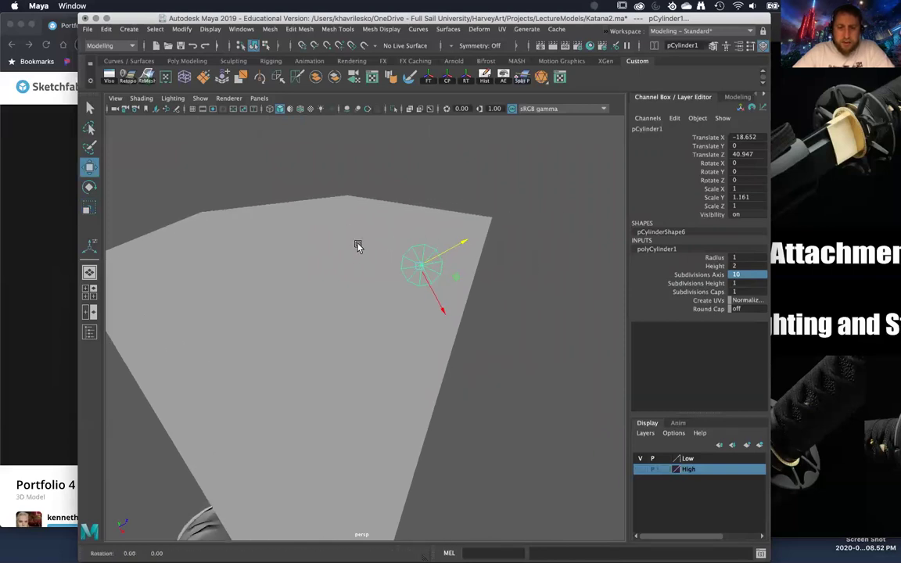
left_click_drag(357, 246, 355, 239, "alt")
key("e")
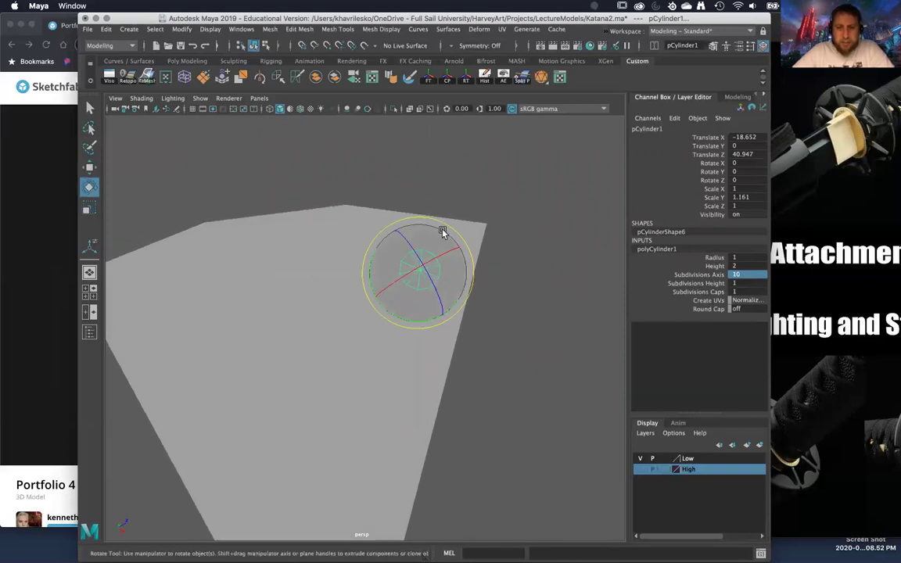
left_click_drag(442, 233, 454, 243)
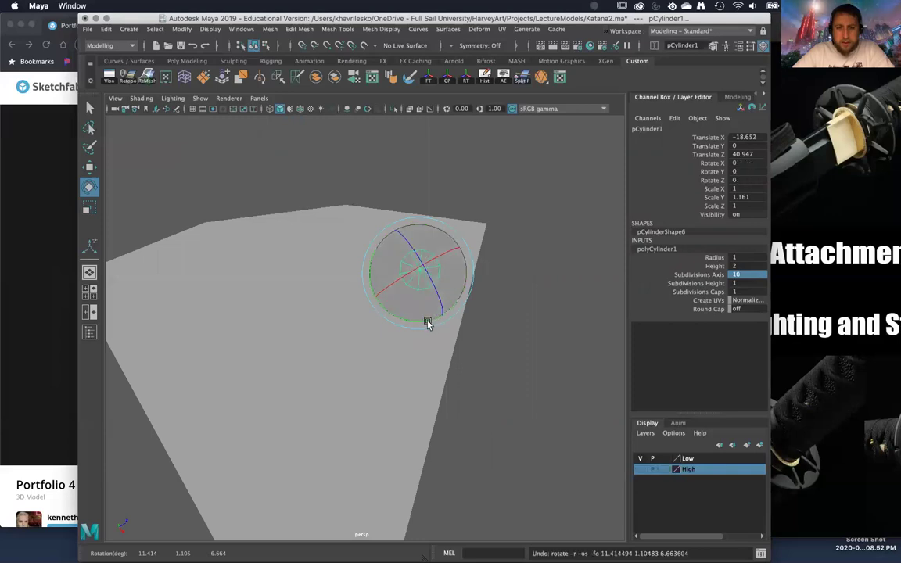
left_click_drag(427, 324, 422, 323)
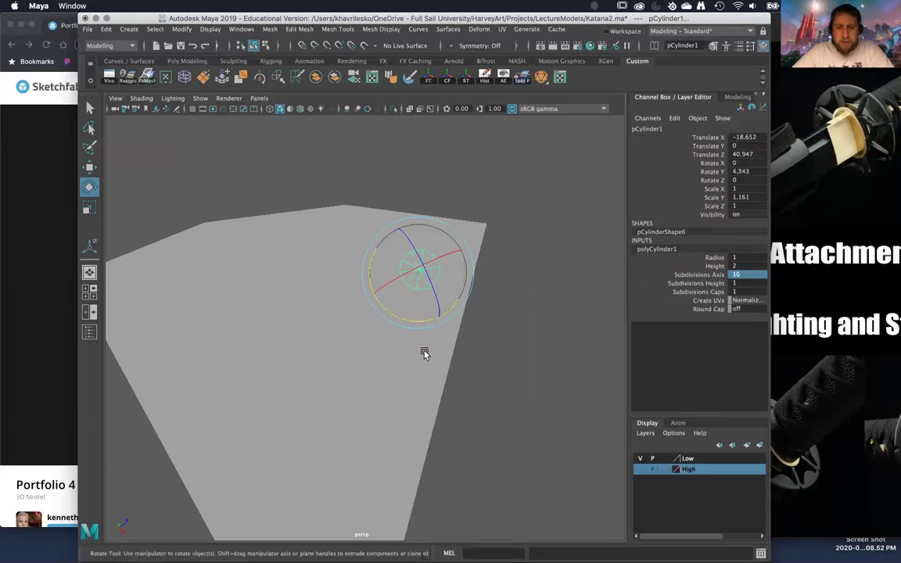
left_click(425, 348)
Step: Insert an edge loop close to each of the wedge's two cut side edges
left_click_drag(426, 340, 423, 267, "alt")
right_click_drag(423, 269, 370, 286, "shift")
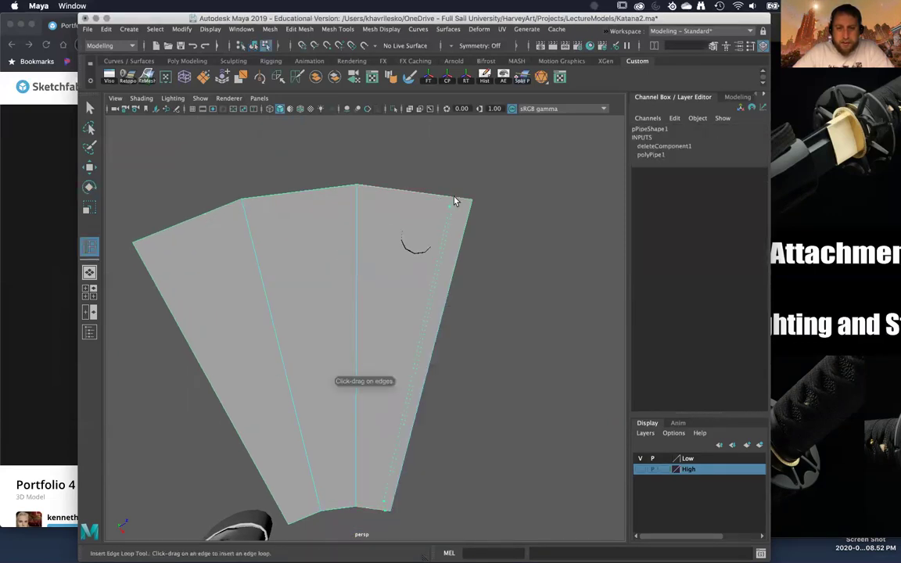
left_click(456, 202)
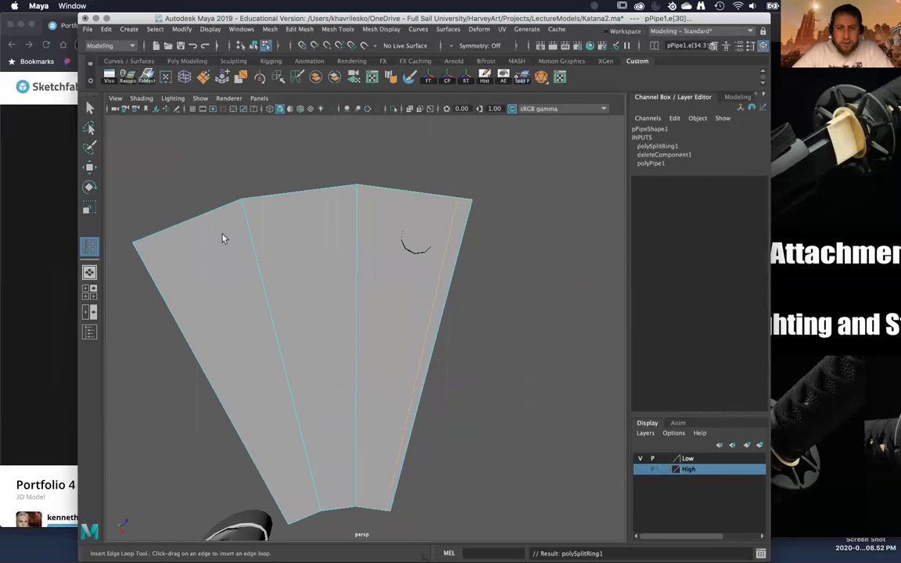
left_click(145, 239)
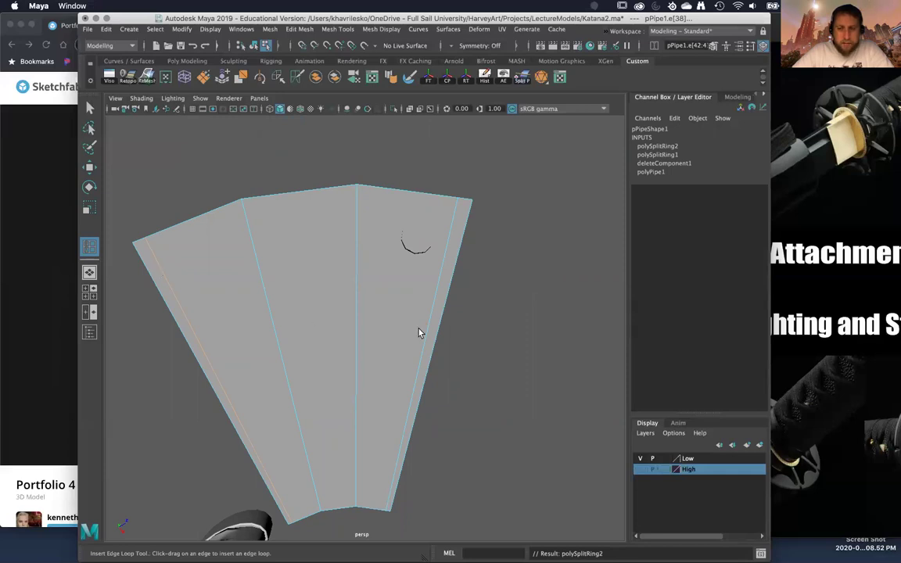
left_click_drag(404, 293, 377, 296, "alt")
Step: Show wireframe over the shaded models and move the small cylinder to about X -18.42, Z 41.99, near the wedge's outer corner
key("w")
left_click(370, 283)
right_click_drag(384, 236, 415, 216)
left_click_drag(388, 243, 371, 297, "alt")
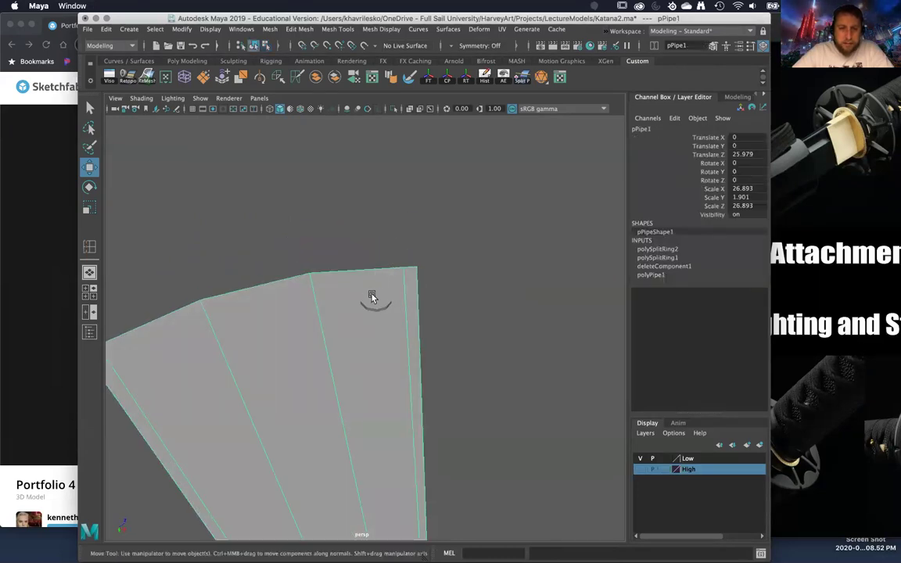
left_click(375, 306)
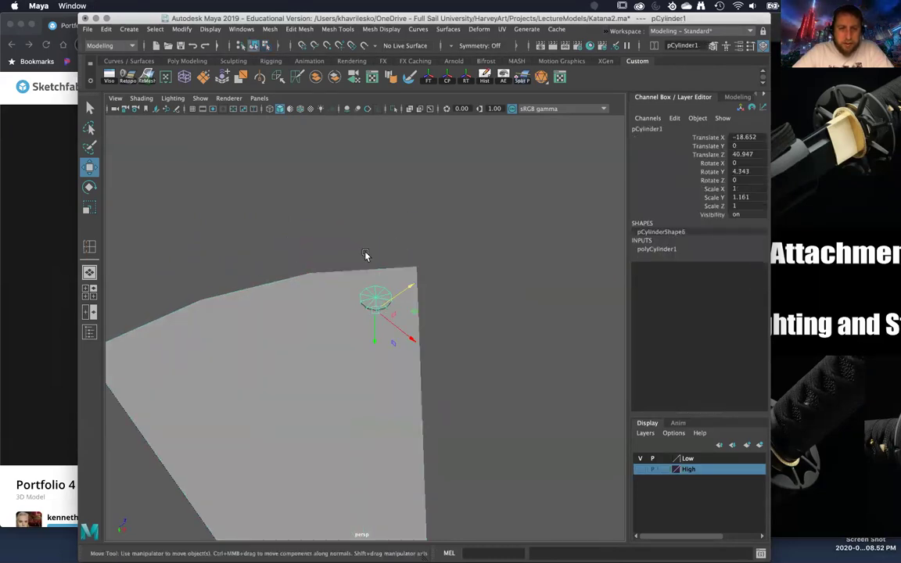
left_click(301, 109)
scroll(396, 357, "up", 4)
left_click_drag(397, 353, 401, 381, "alt")
left_click_drag(389, 260, 373, 337)
Step: Rotate the small cylinder about Y to about 7.9 degrees and nudge it to about X -18.33, Z 41.82
key("e")
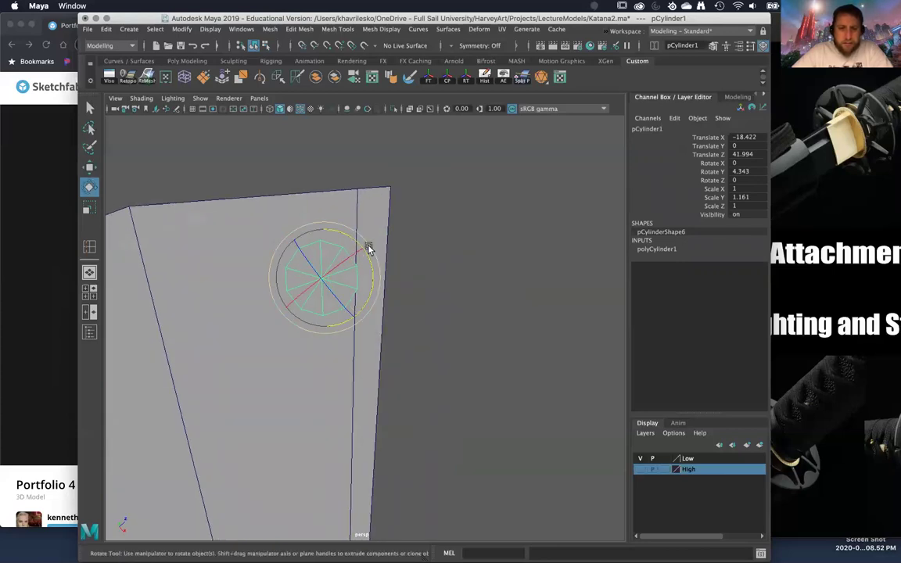
mouse_move(370, 260)
left_mouse_down()
mouse_move(376, 231)
mouse_move(383, 259)
left_mouse_up()
key("w")
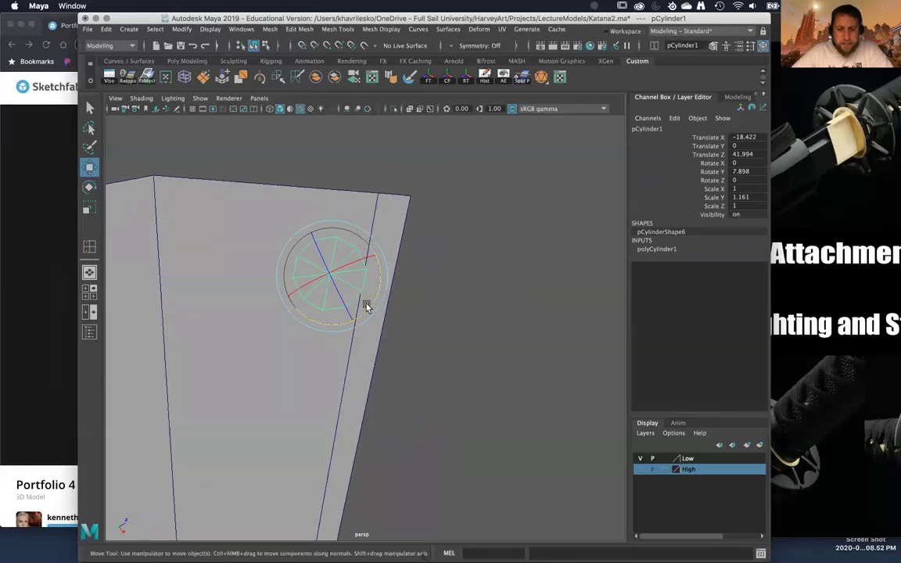
right_click_drag(304, 137, 417, 344, "alt")
middle_click_drag(417, 344, 409, 356, "alt")
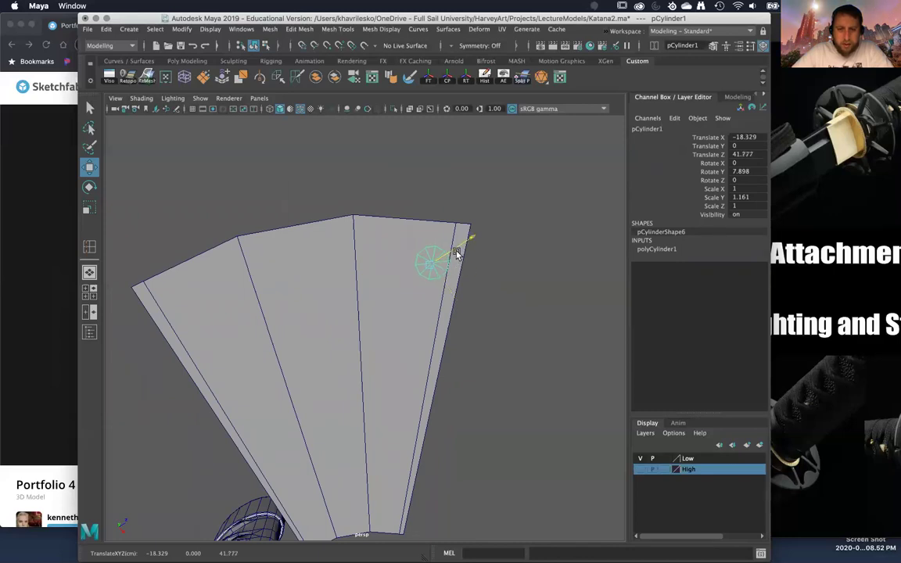
left_click_drag(457, 252, 434, 316, "alt")
middle_click_drag(434, 315, 448, 238, "alt")
right_click_drag(448, 238, 420, 271, "alt")
left_click_drag(420, 271, 428, 289, "alt")
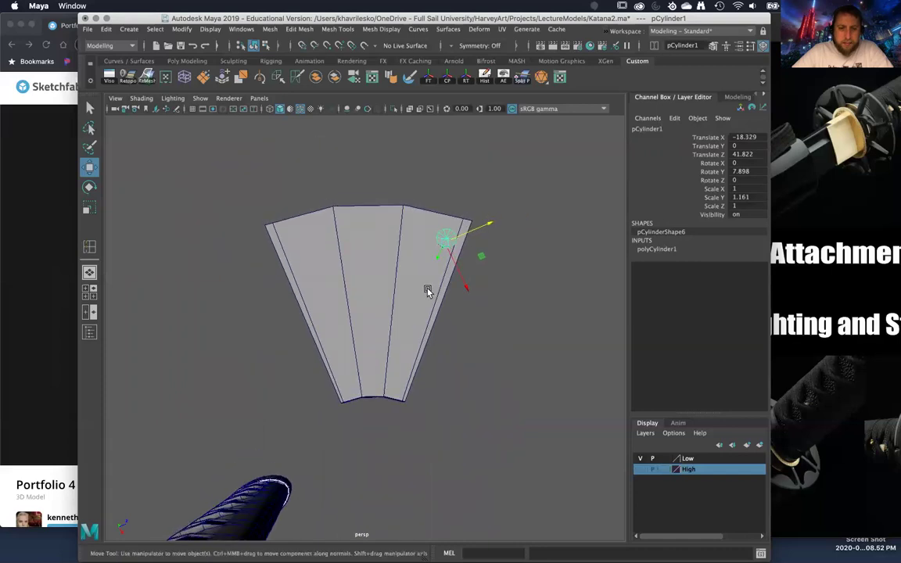
left_click(125, 31)
mouse_move(227, 68)
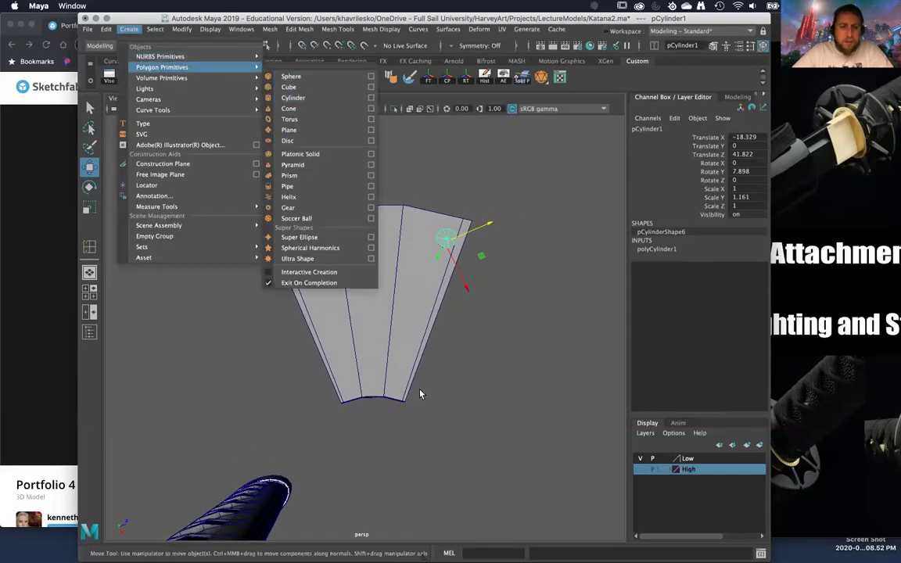
middle_click_drag(414, 388, 413, 294, "alt")
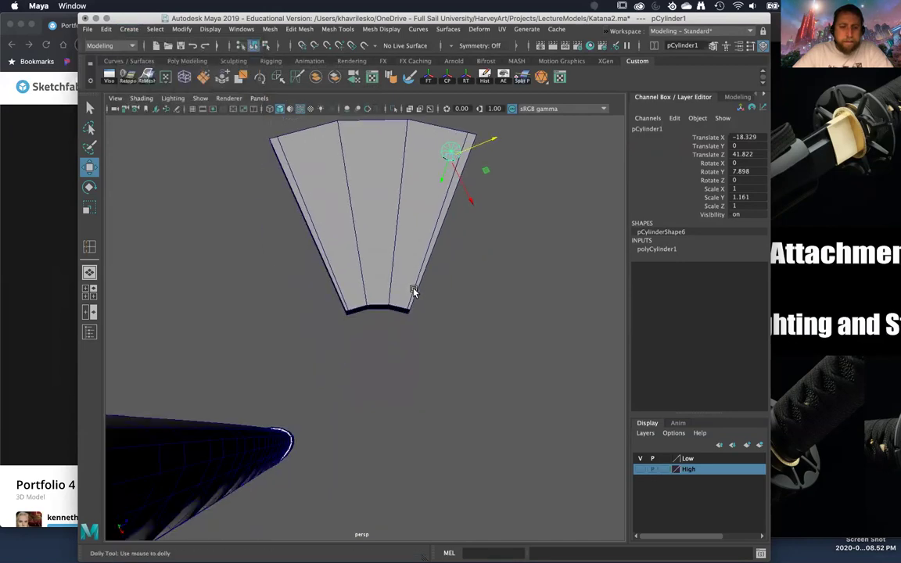
right_click_drag(394, 207, 362, 297, "alt")
left_click_drag(362, 297, 360, 291, "alt")
Step: Extrude the middle face of the wedge's narrow inner end as a bar toward the guard's centre
left_click(360, 291)
right_click_drag(386, 366, 387, 313, "alt")
left_click_drag(387, 313, 390, 424, "alt")
right_click_drag(390, 424, 338, 215, "alt")
right_click_drag(345, 303, 344, 312, "alt")
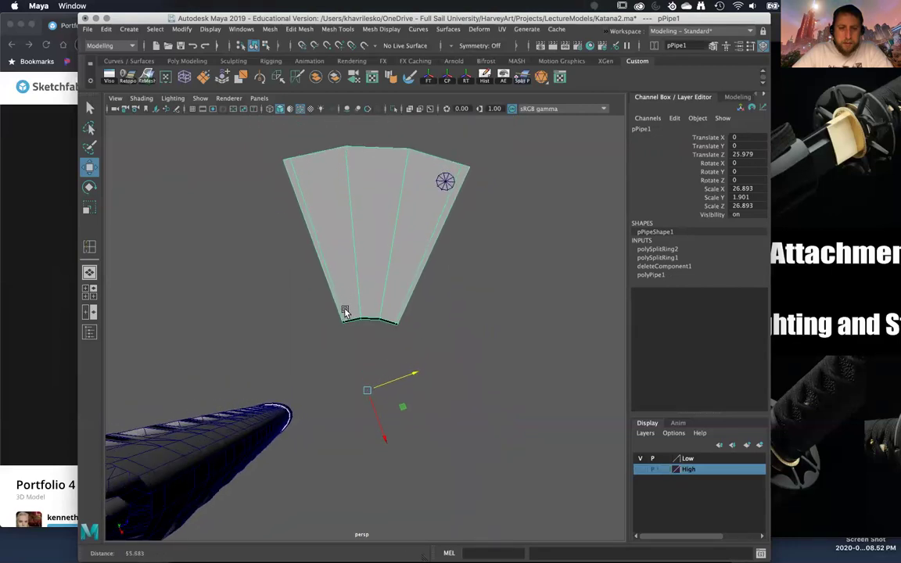
mouse_move(376, 328)
left_mouse_down("alt")
mouse_move(376, 316)
mouse_move(376, 400)
mouse_move(377, 347)
left_mouse_up("alt")
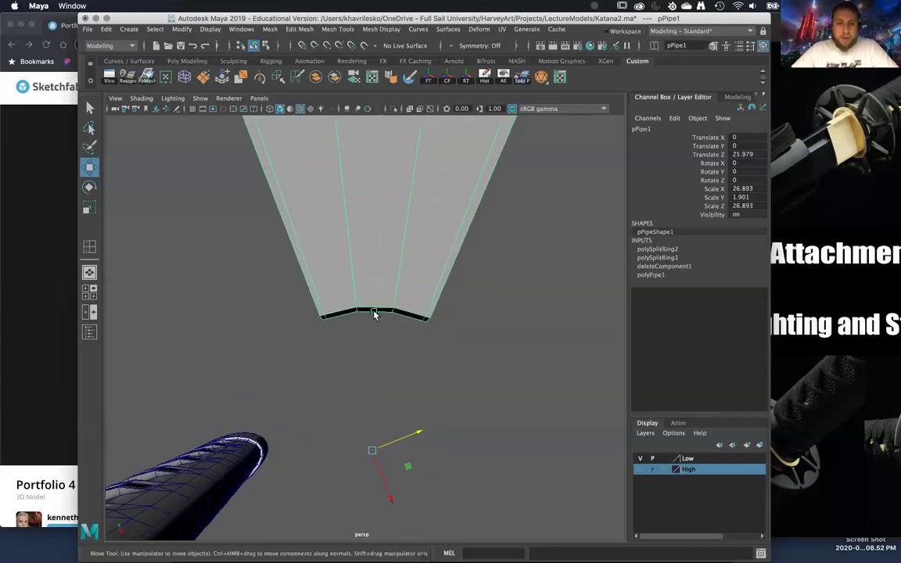
right_click(374, 314)
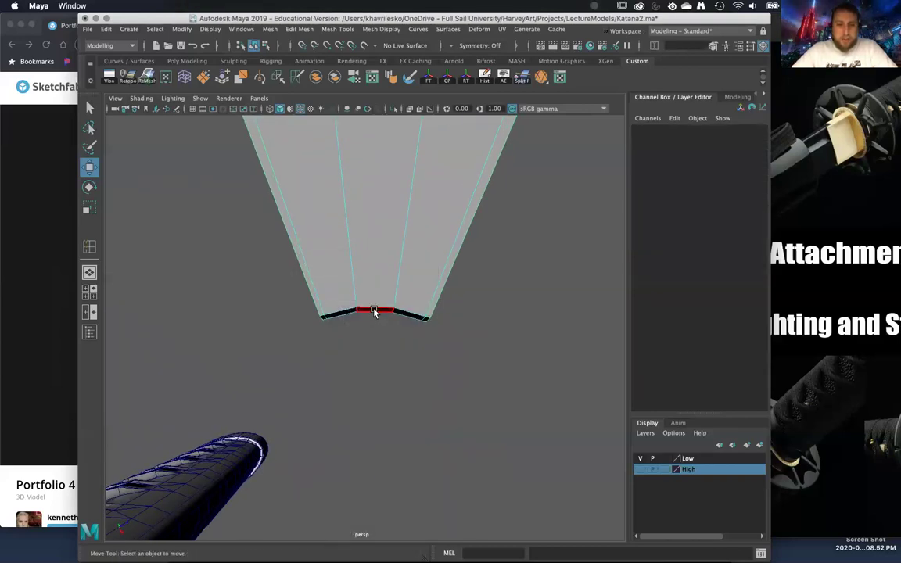
left_click(373, 312)
right_click_drag(365, 271, 365, 301, "shift")
left_click_drag(374, 350, 352, 306)
right_click_drag(353, 257, 361, 205)
left_click_drag(370, 336, 374, 381, "alt")
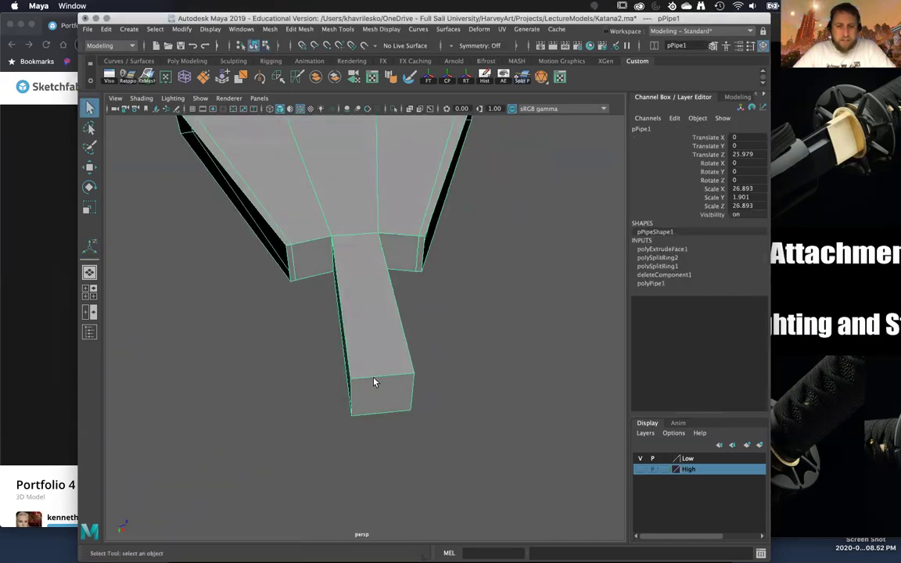
Step: Merge the vertices of the extruded bar's end face to their centre, tapering the bar to a point
right_click_drag(366, 301, 376, 348)
left_click(386, 388)
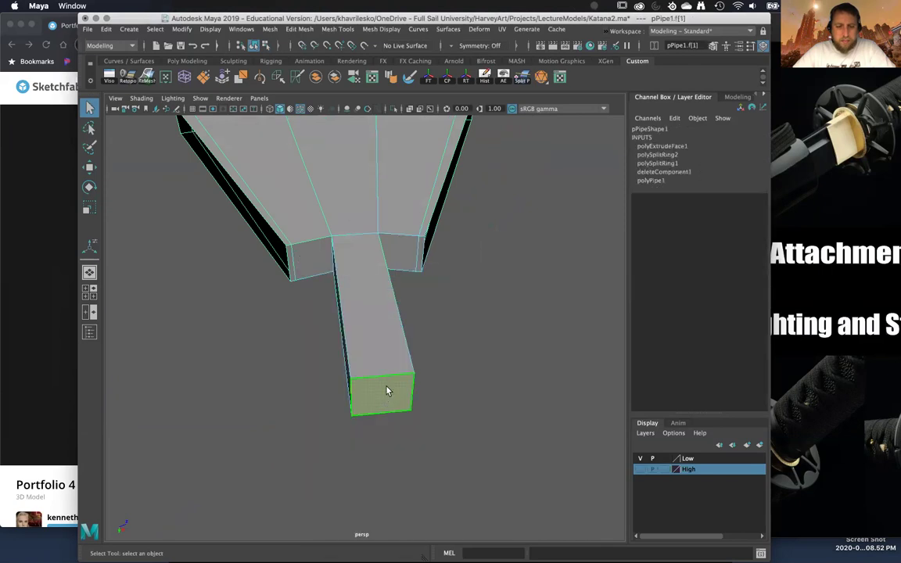
right_click_drag(384, 310, 401, 283, "shift")
left_click_drag(398, 372, 393, 418, "alt")
right_click_drag(369, 312, 403, 246)
left_click_drag(365, 302, 362, 191, "alt")
key("w")
left_click_drag(386, 276, 398, 348, "alt")
Step: Select the tapered spike's tip vertex and edit its move pivot
right_click(358, 265)
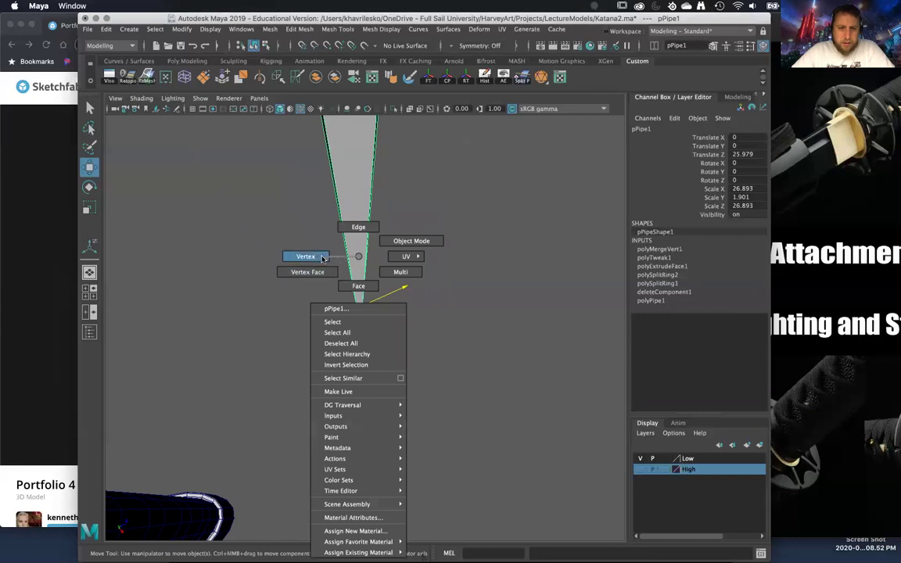
left_click(321, 259)
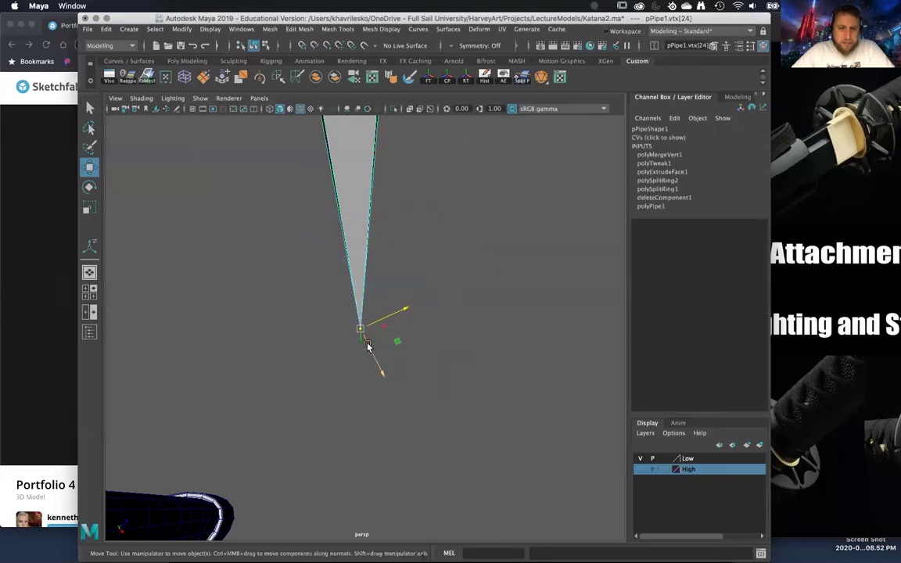
key("d")
left_click_drag(360, 332, 420, 264)
right_click_drag(420, 263, 420, 395, "alt")
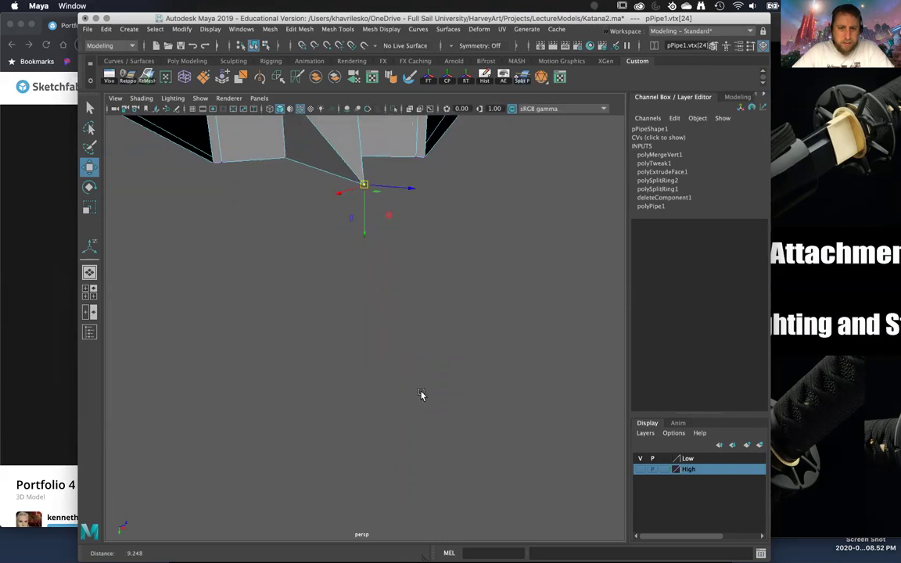
middle_click_drag(419, 394, 420, 423, "alt")
right_click_drag(420, 423, 425, 441, "alt")
key("d")
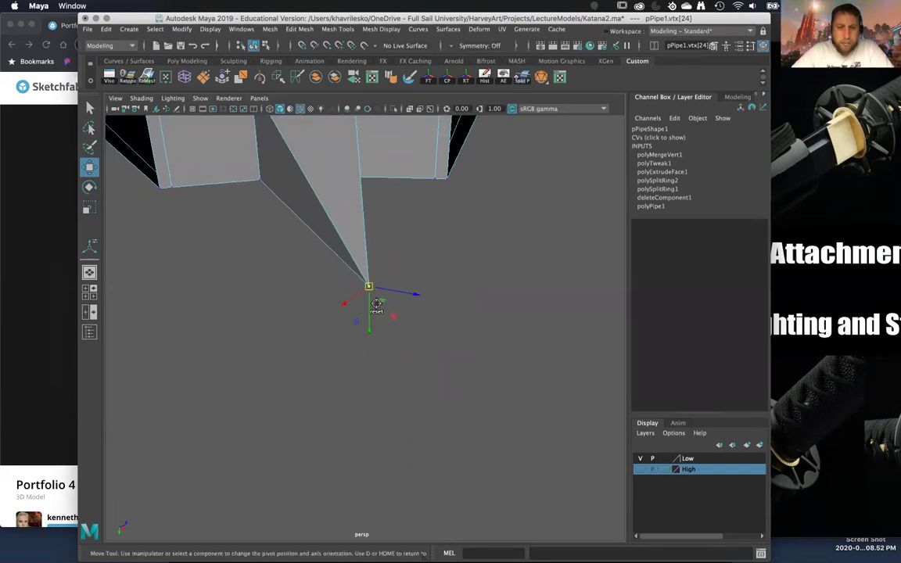
left_click(368, 288)
left_click_drag(372, 297, 362, 397, "alt")
Step: Move the spike's tip vertex onto the wedge's central pivot point and return to object mode
right_click_drag(348, 256, 282, 237)
left_click(424, 316)
left_click(352, 313)
left_click(353, 385)
left_click_drag(365, 406, 356, 374)
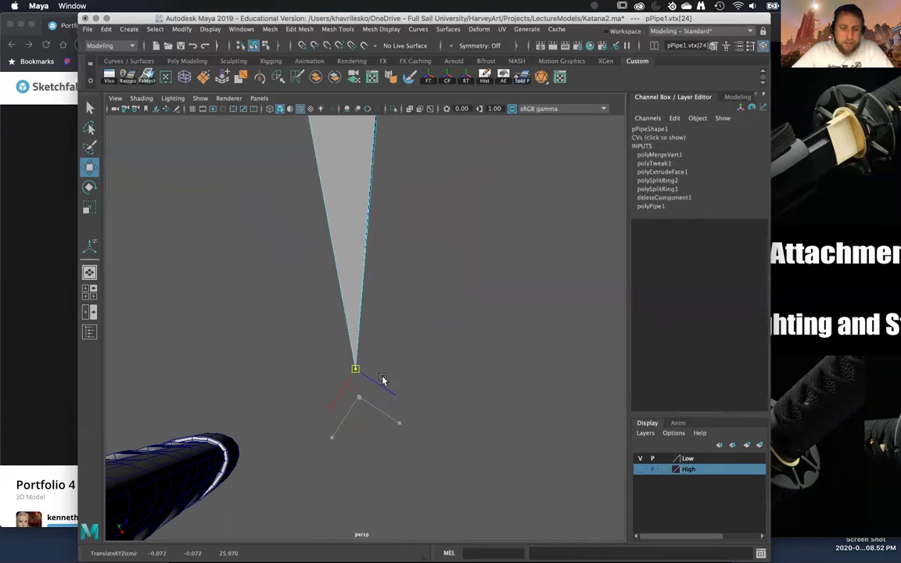
scroll(363, 285, "down", 4)
right_click_drag(372, 259, 392, 244)
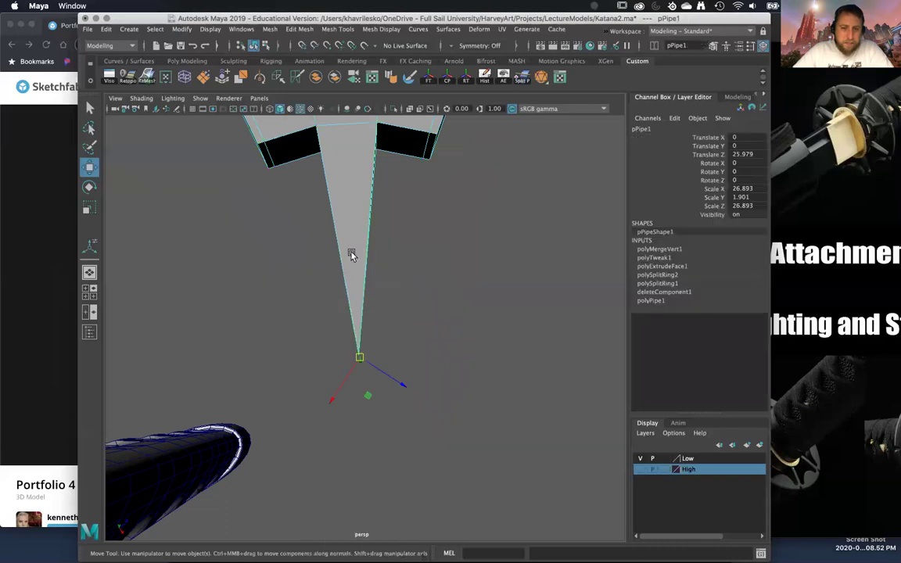
Step: Freeze the transformations of the small cylinder at the wedge's outer corner
left_click_drag(363, 258, 459, 178, "alt")
left_click(465, 165)
left_click_drag(473, 250, 382, 312, "alt")
middle_click_drag(382, 312, 349, 314, "alt")
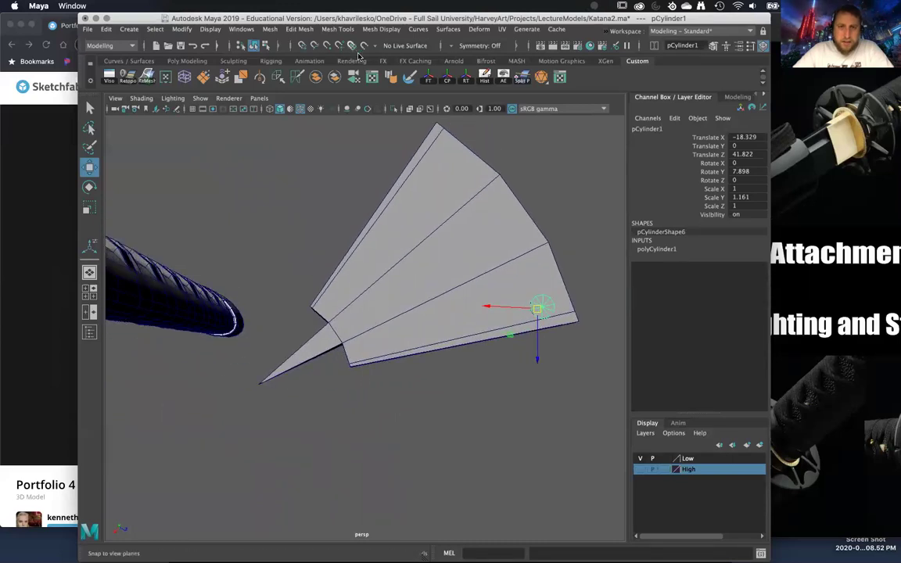
left_click(429, 79)
left_click_drag(440, 231, 412, 254, "alt")
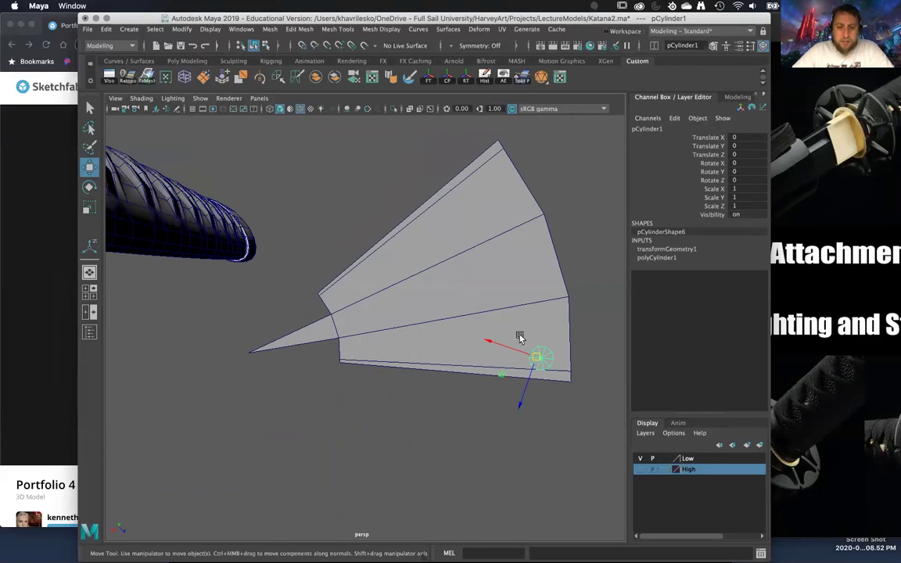
Step: Move the small cylinder's pivot onto the spike's tip vertex
left_click_drag(537, 358, 249, 352)
key("d")
middle_click_drag(355, 312, 342, 333, "alt")
Step: Duplicate the small cylinder and rotate the copy about Y to about -36.84 degrees, toward the wedge's opposite outer corner
key("ctrl+d")
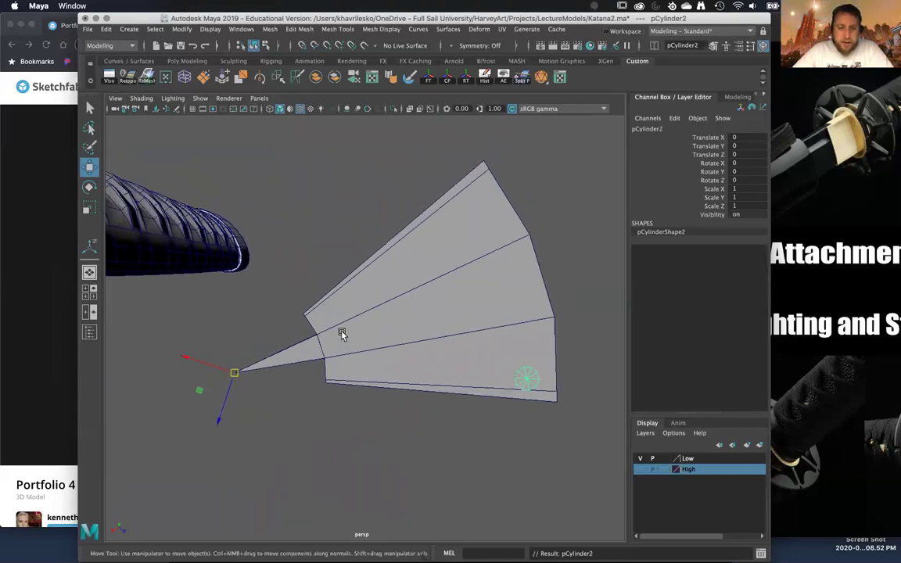
key("e")
left_click_drag(278, 356, 281, 353)
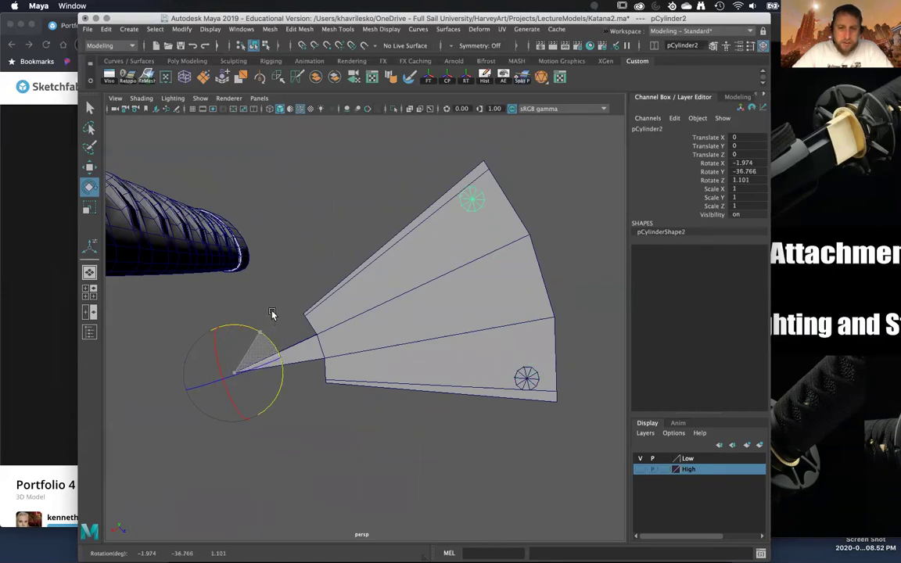
left_click_drag(273, 313, 307, 312)
middle_click_drag(308, 312, 207, 263, "alt")
right_click_drag(207, 264, 242, 245, "alt")
middle_click_drag(307, 284, 310, 300, "alt")
right_click_drag(309, 300, 305, 289, "alt")
left_click_drag(305, 289, 303, 312, "alt")
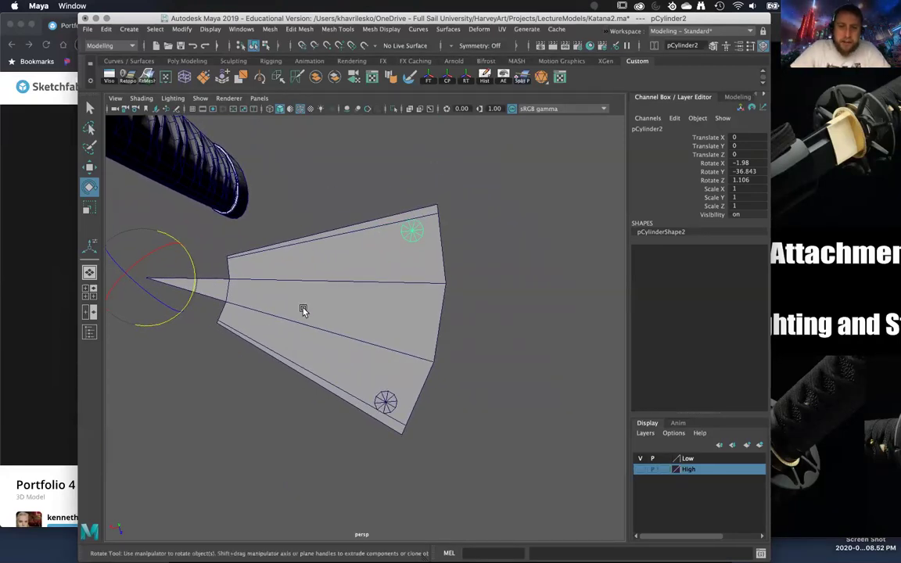
left_click(510, 252)
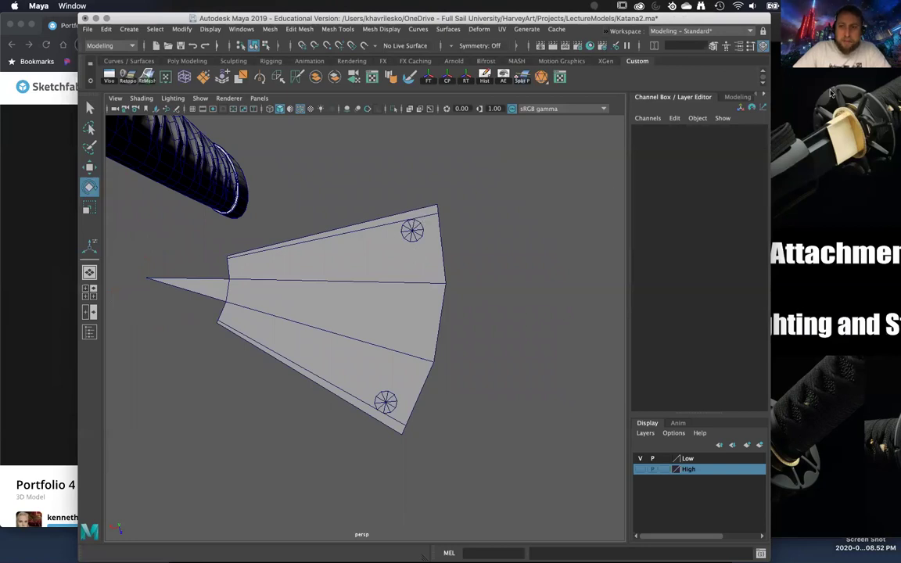
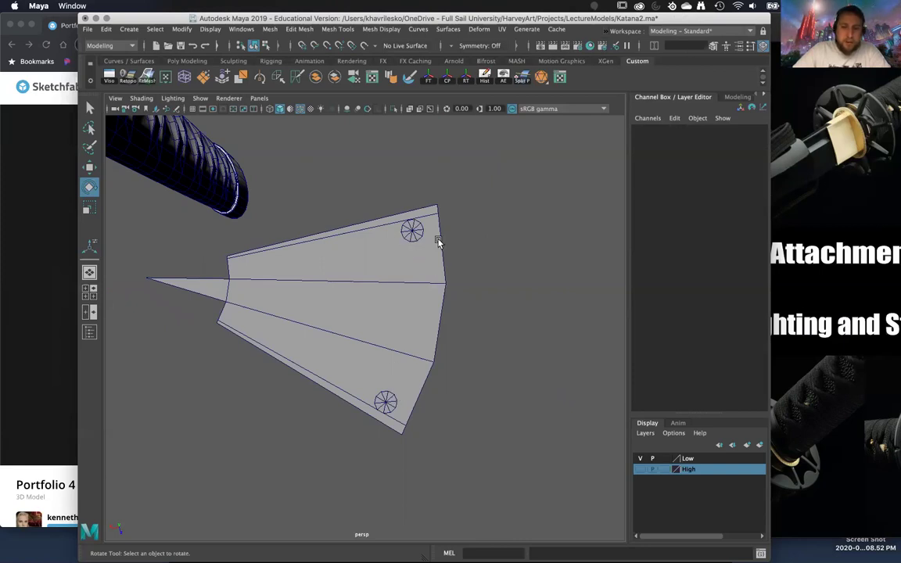
Step: Create a new polygon cylinder and move it to the outer part of the wedge, about X -21.86, Y 1.32, Z 33.91
right_click_drag(459, 402, 453, 386, "alt")
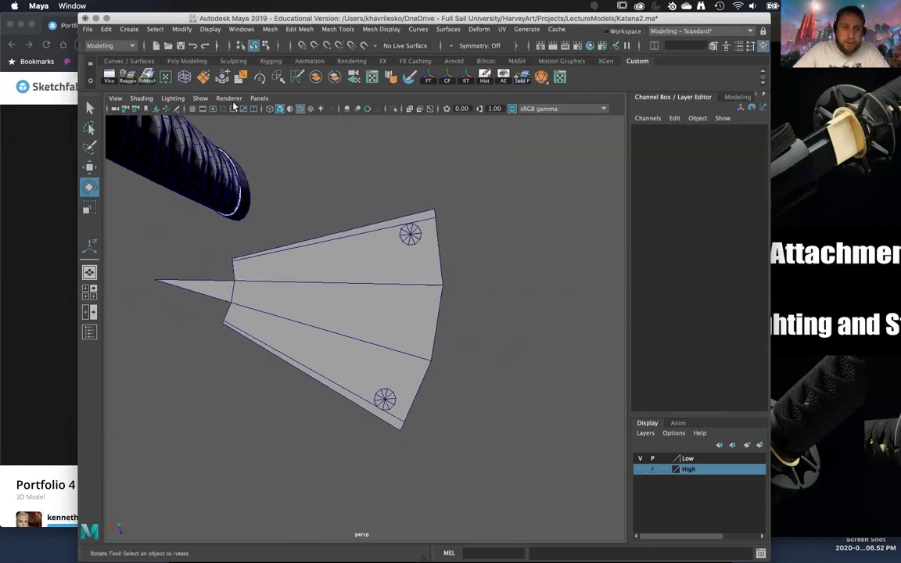
left_click(132, 32)
mouse_move(234, 67)
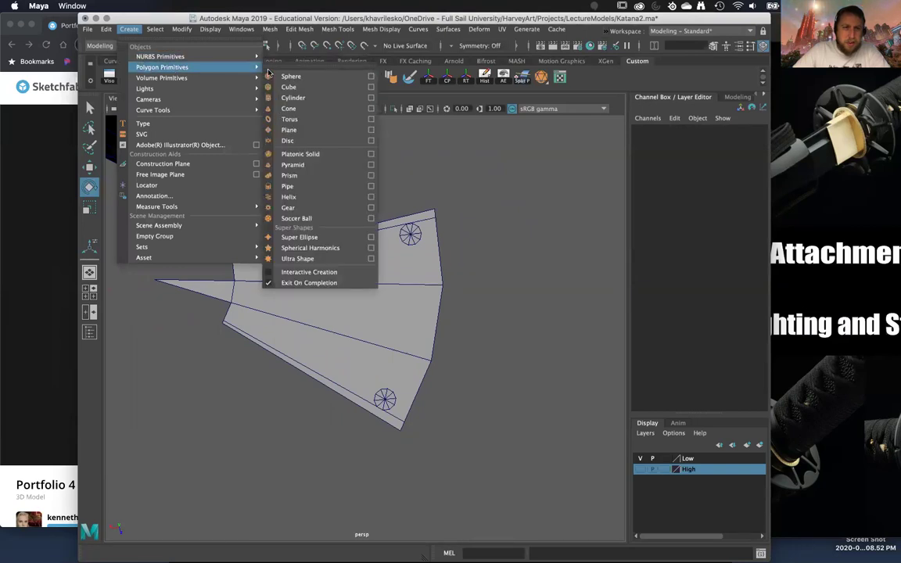
left_click(290, 98)
scroll(313, 235, "down", 3)
key("e")
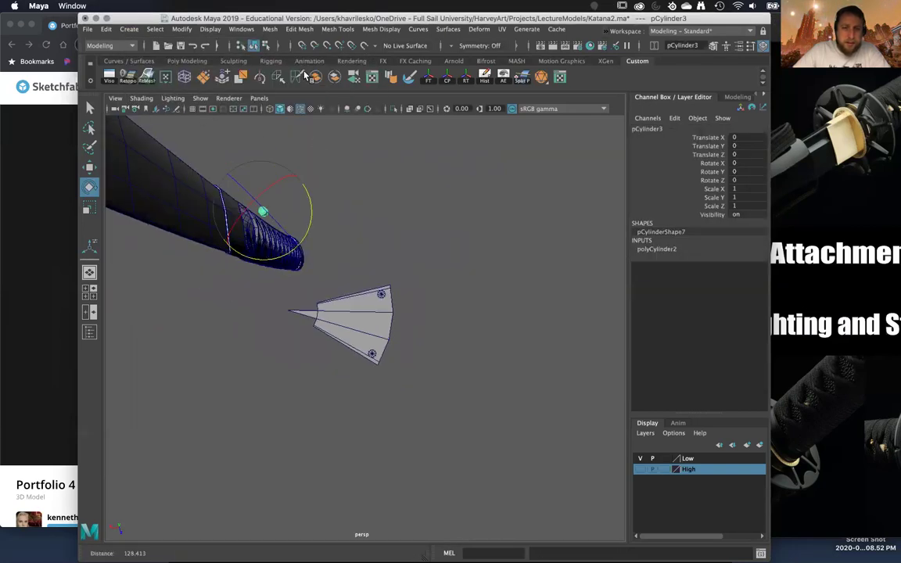
key("w")
left_click_drag(239, 243, 203, 307)
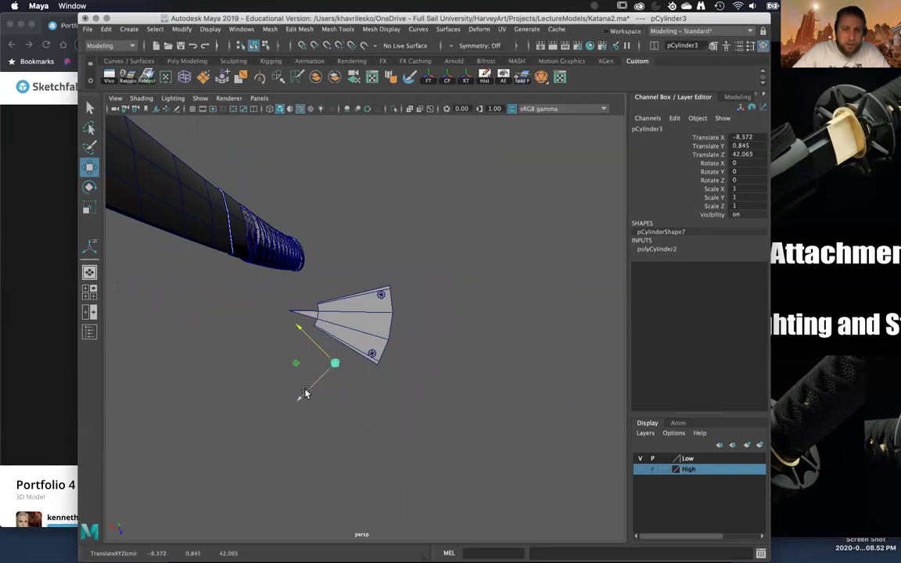
scroll(362, 303, "up", 5)
left_click_drag(362, 303, 361, 291, "alt")
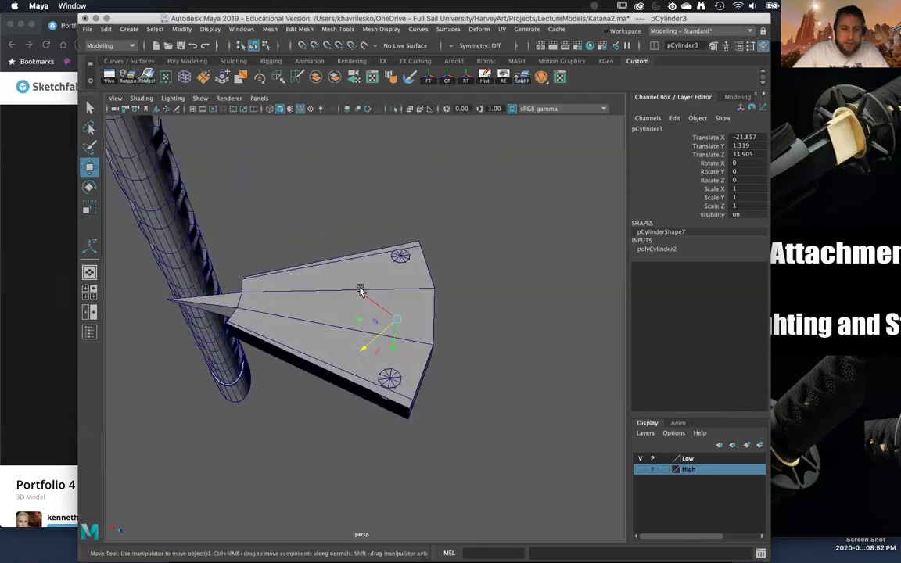
Step: Scale the new cylinder uniformly to about 7.86
key("r")
left_click_drag(402, 317, 469, 406)
key("w")
key("z")
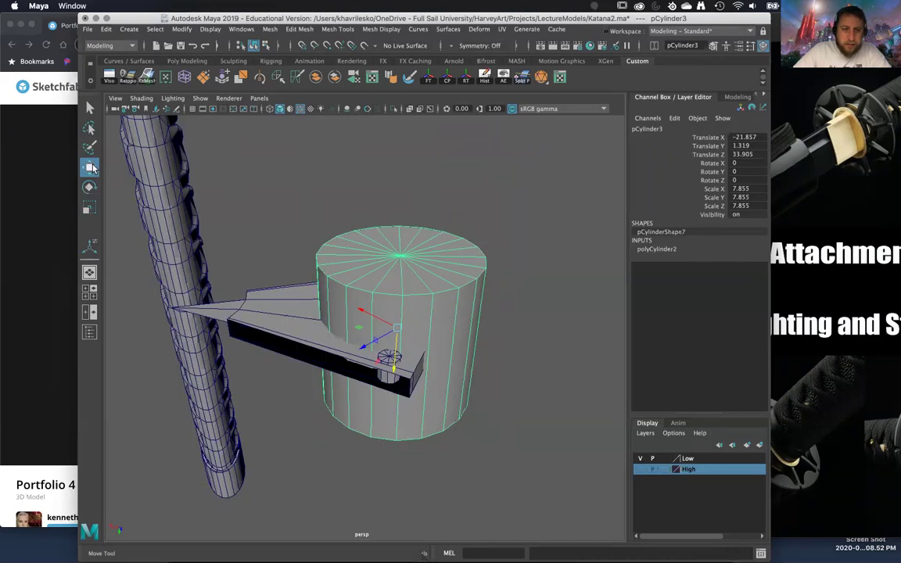
Step: Reset the Move tool's pivot for the large cylinder and close the tool settings
double_click(90, 168)
left_click(145, 178)
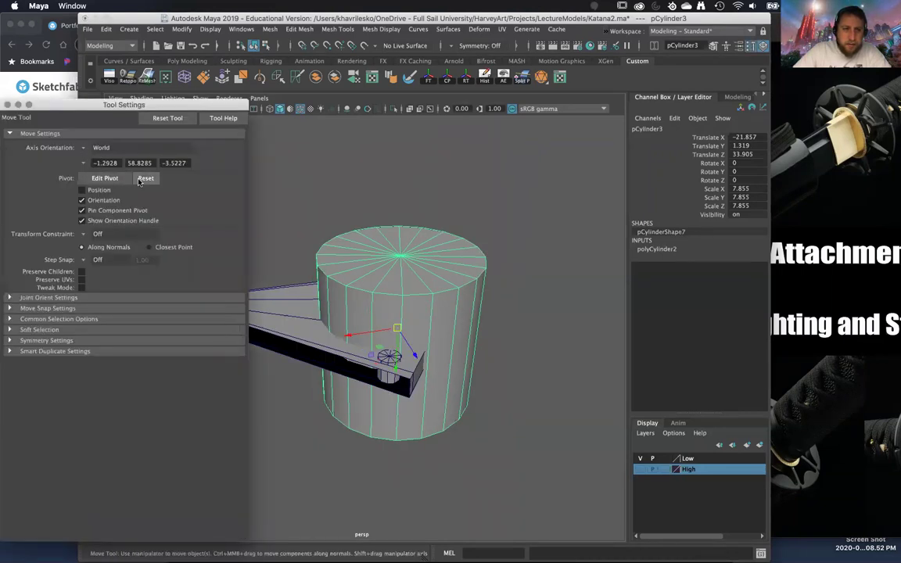
left_click(7, 104)
left_click_drag(383, 339, 370, 328, "alt")
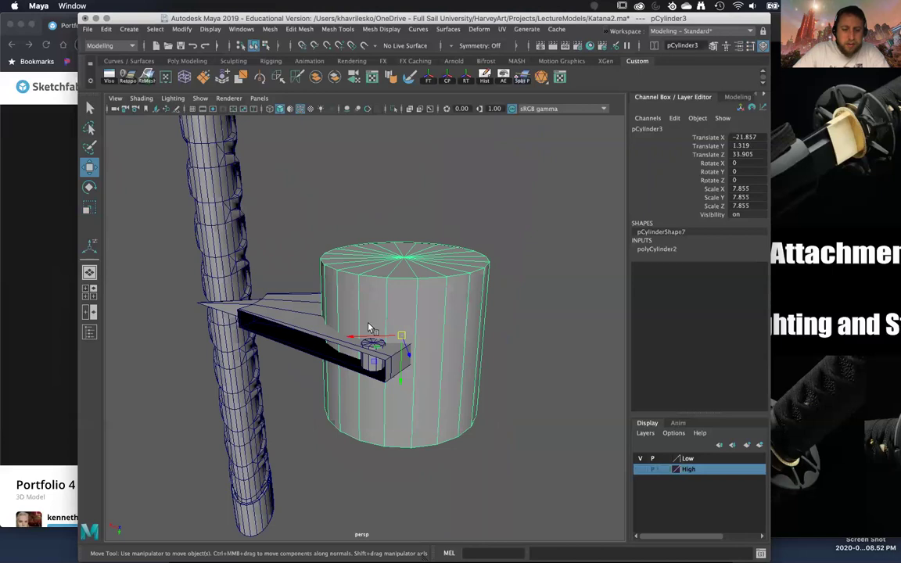
Step: Flatten the large cylinder to about 1.18 in Y, reduce X and Z to about 6.52, and align its height with the wedge
key("r")
left_click_drag(401, 375, 403, 338)
key("w")
left_click_drag(398, 372, 400, 379)
key("r")
left_click_drag(400, 379, 349, 392, "alt")
Step: Move the flattened cylinder over the middle of the wedge's outer edge, to about X -27.11, Z 37.15
key("w")
mouse_move(349, 392)
right_mouse_down("alt")
mouse_move(343, 314)
mouse_move(359, 384)
right_mouse_up("alt")
left_click_drag(371, 338, 343, 441)
left_click_drag(356, 380, 366, 418)
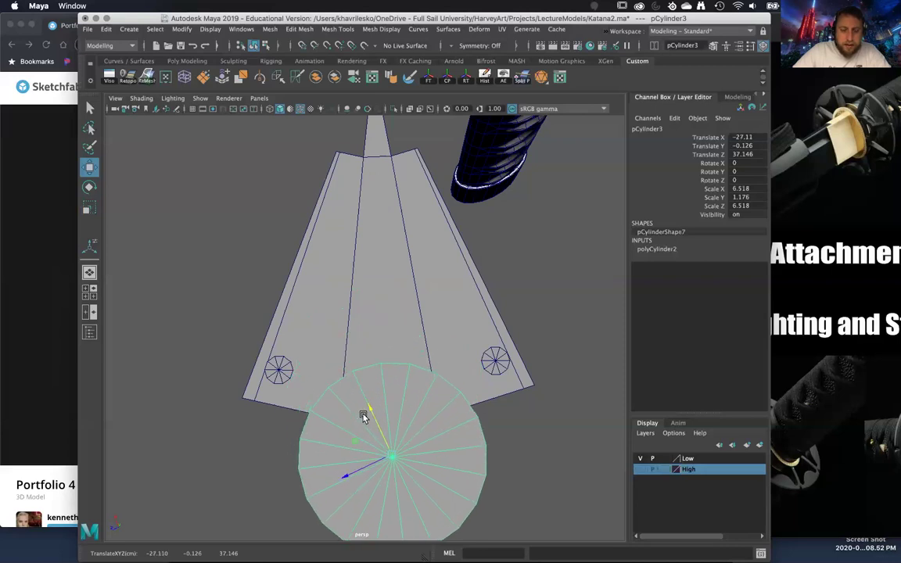
Step: Enlarge the large cylinder uniformly to a scale of about 8.93 in X and Z and 1.61 in Y
middle_click_drag(367, 414, 369, 405, "alt")
key("r")
mouse_move(389, 446)
left_mouse_down()
mouse_move(438, 425)
mouse_move(401, 451)
left_mouse_up()
scroll(431, 430, "down", 2)
scroll(429, 430, "up", 2)
Step: Rotate the large cylinder to about 9.44 degrees in Y and expand its polyCylinder2 construction settings
key("e")
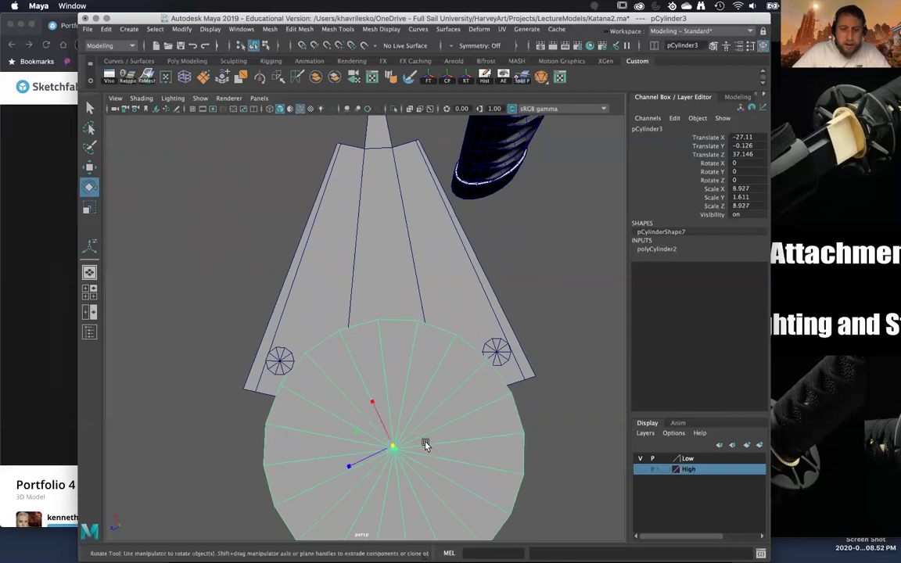
left_click_drag(422, 412, 432, 417)
scroll(416, 378, "down", 2)
left_click_drag(416, 378, 537, 372, "alt")
right_click_drag(537, 372, 546, 408, "alt")
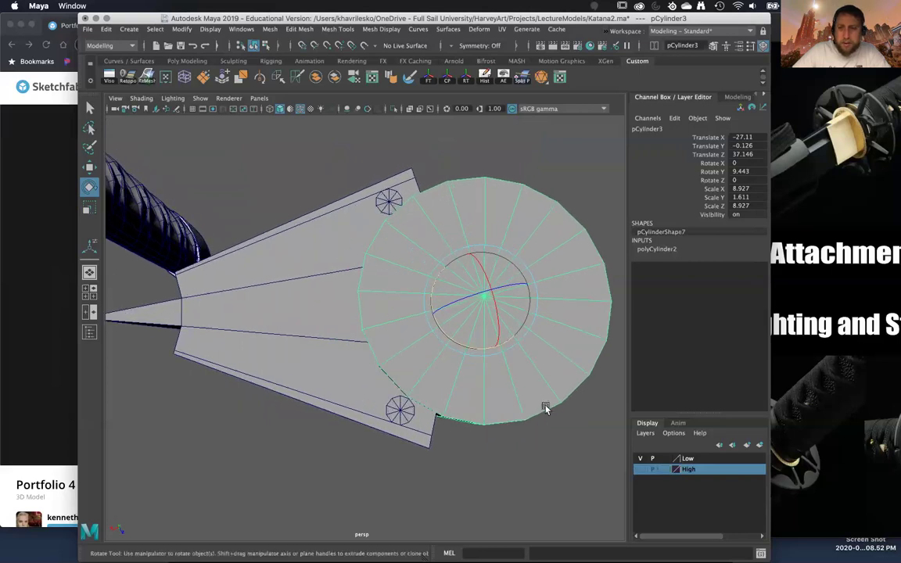
left_click_drag(592, 269, 596, 223, "alt")
left_click(666, 248)
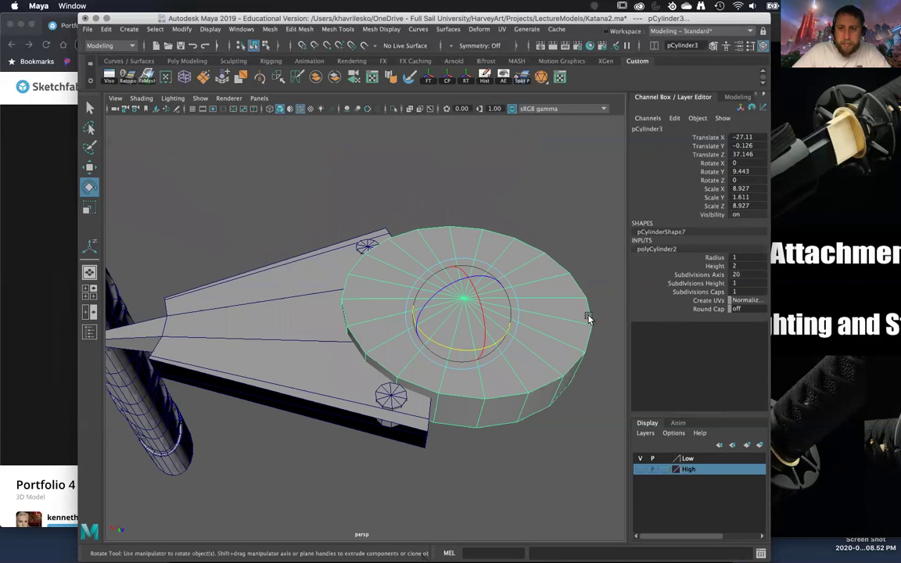
left_click_drag(525, 306, 532, 369, "alt")
mouse_move(542, 310)
left_mouse_down("alt")
mouse_move(546, 326)
mouse_move(553, 317)
left_mouse_up("alt")
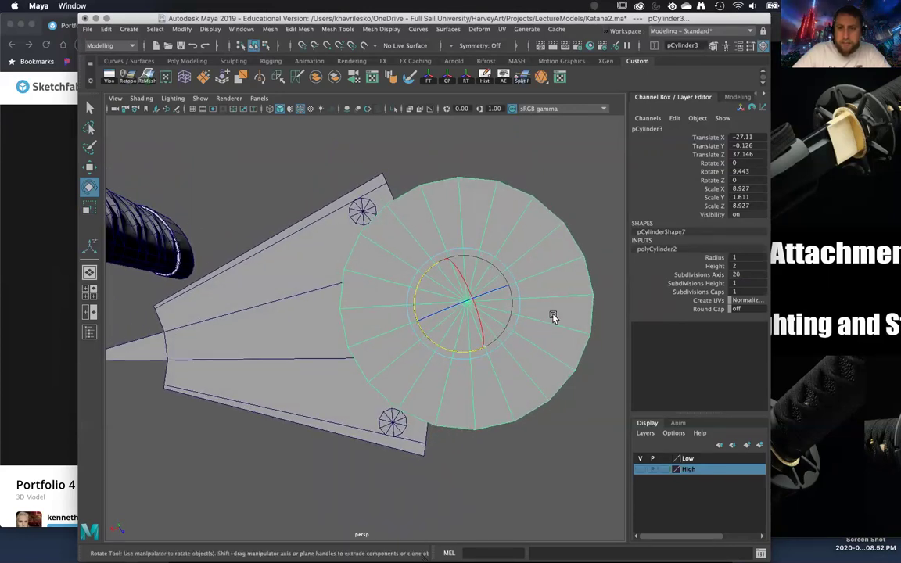
Step: Reduce the large cylinder's scale uniformly to about 8.37 in X and Z, and shift it to about X -26.05, Z 36.80
key("r")
left_click_drag(461, 305, 473, 346)
key("w")
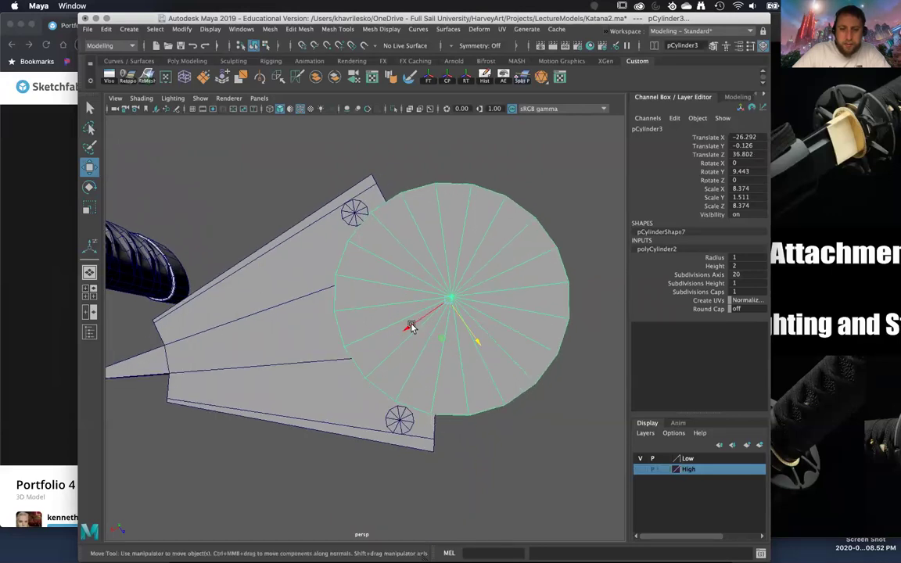
left_click_drag(408, 327, 522, 331, "alt")
scroll(516, 297, "down", 3)
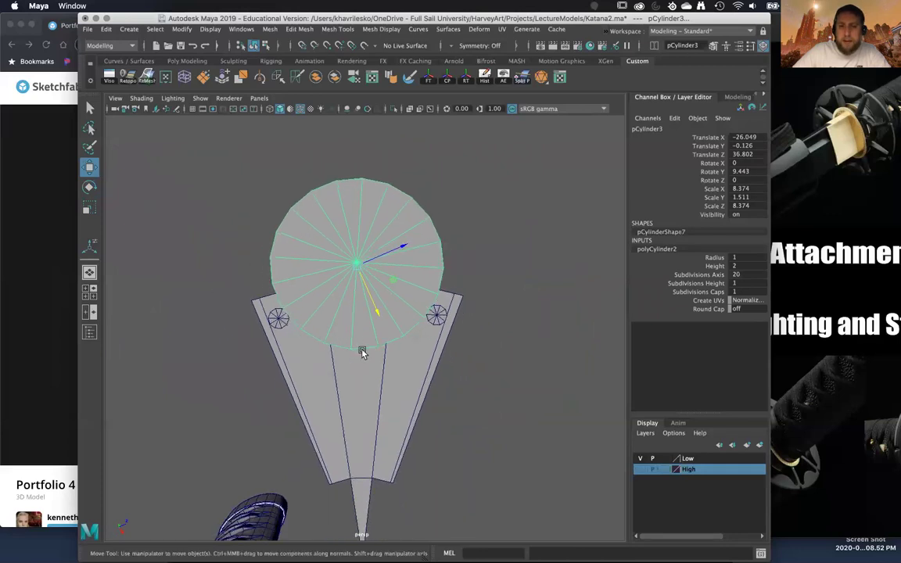
right_click_drag(421, 302, 592, 272, "alt")
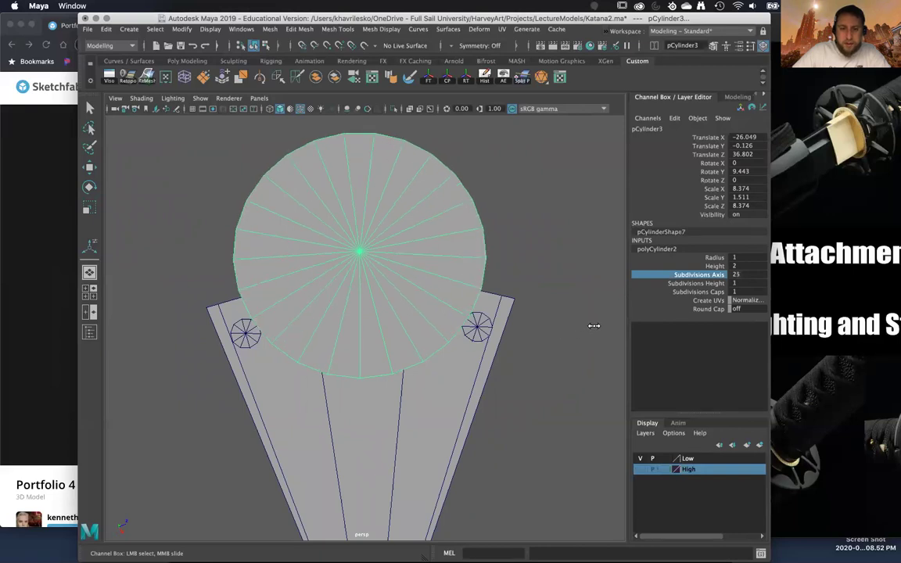
Step: Set the large cylinder's axis subdivisions to 28 and nudge it to about X -26.055, Z 36.783
left_click_drag(606, 316, 548, 312, "alt")
key("w")
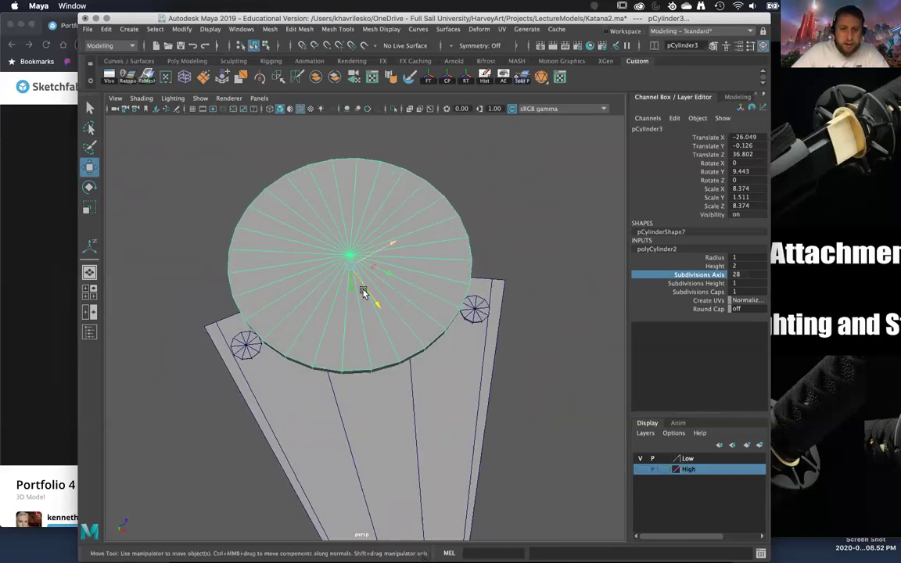
left_click_drag(363, 292, 365, 290)
left_click_drag(383, 246, 382, 247)
left_click_drag(373, 300, 387, 240)
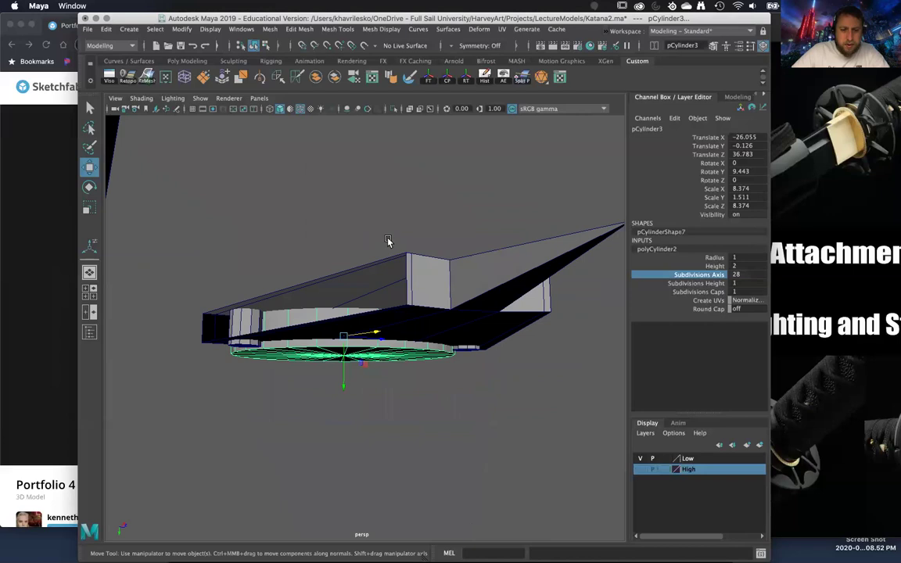
Step: Thin the large cylinder to a Y scale of about 1.18 and shift it vertically to about Y -0.008 on the wedge
key("r")
right_click_drag(315, 257, 352, 408, "alt")
left_click_drag(335, 392, 315, 356)
key("w")
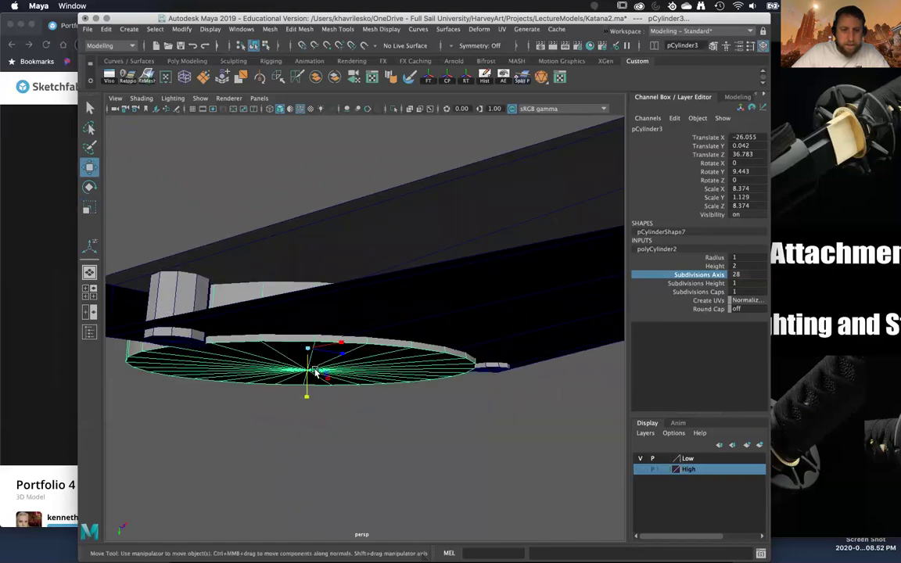
left_click_drag(307, 398, 183, 412)
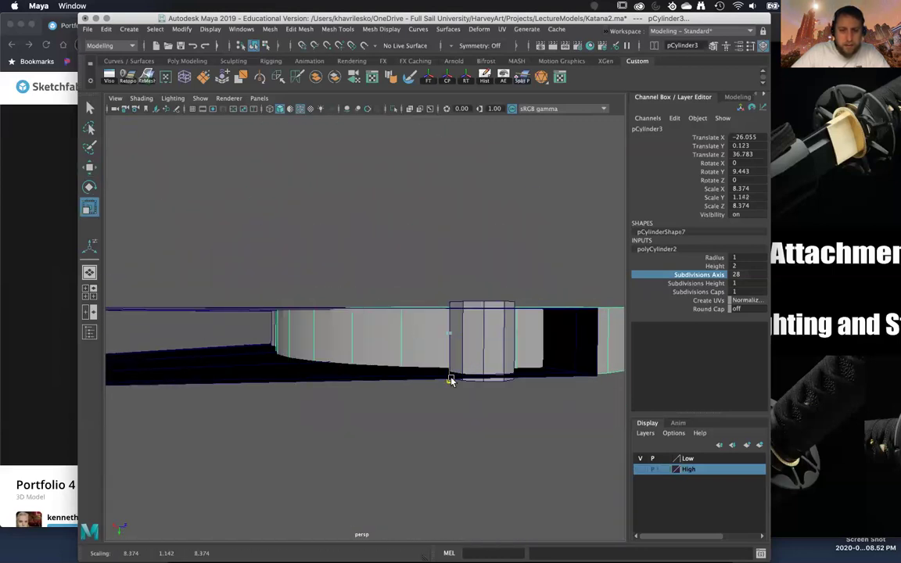
left_click_drag(449, 379, 369, 250, "alt")
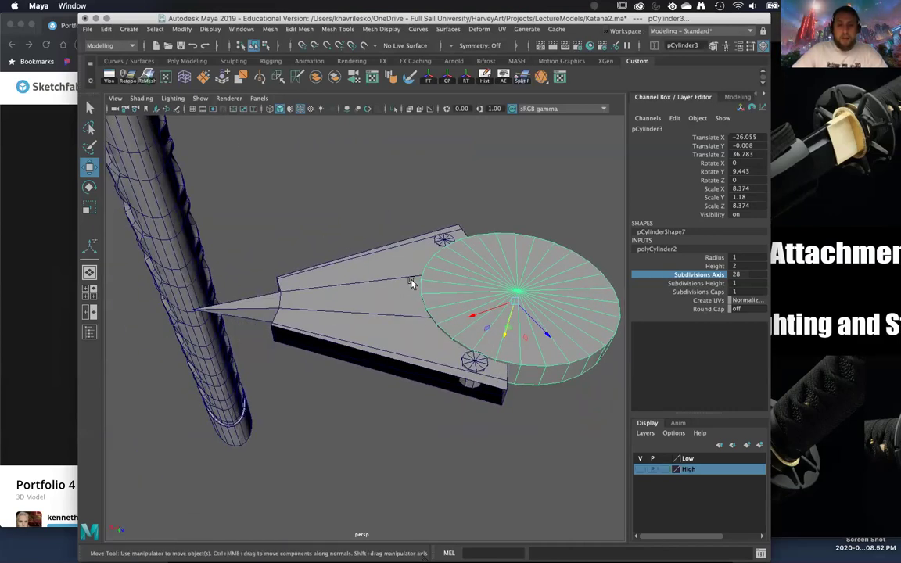
right_click_drag(369, 250, 420, 350, "alt")
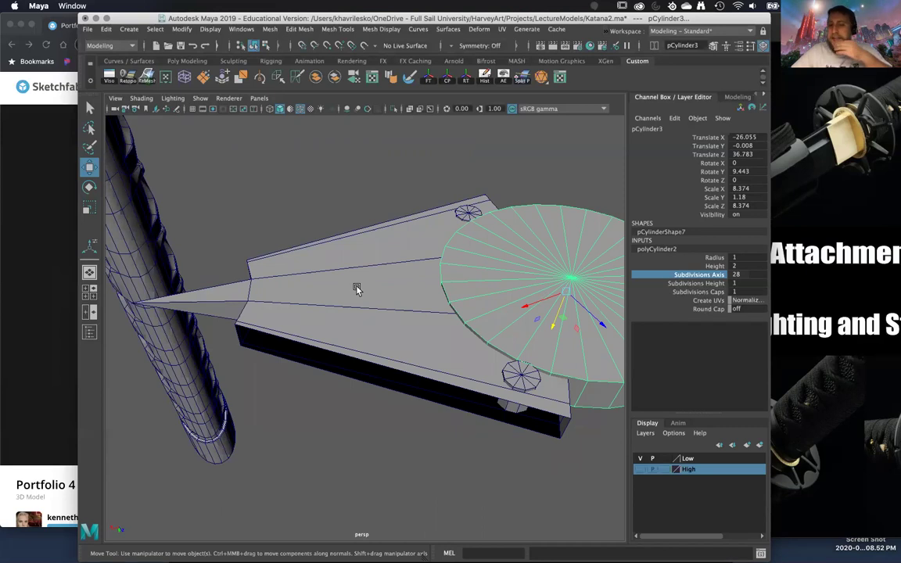
left_click_drag(363, 372, 376, 344, "alt")
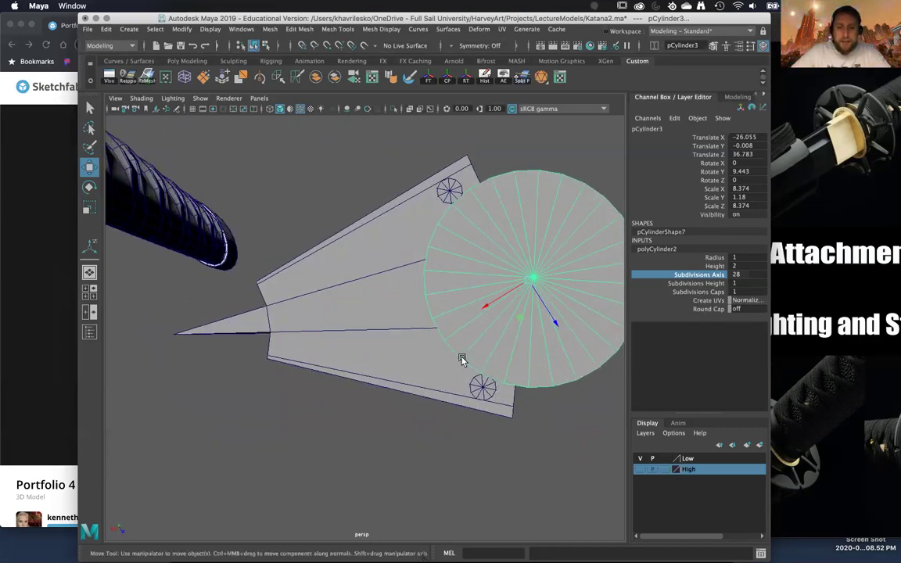
middle_click_drag(361, 248, 408, 265, "alt")
right_click_drag(408, 265, 418, 318, "alt")
left_click_drag(417, 317, 370, 331, "alt")
left_click_drag(310, 298, 327, 336, "alt")
right_click_drag(328, 336, 288, 196, "alt")
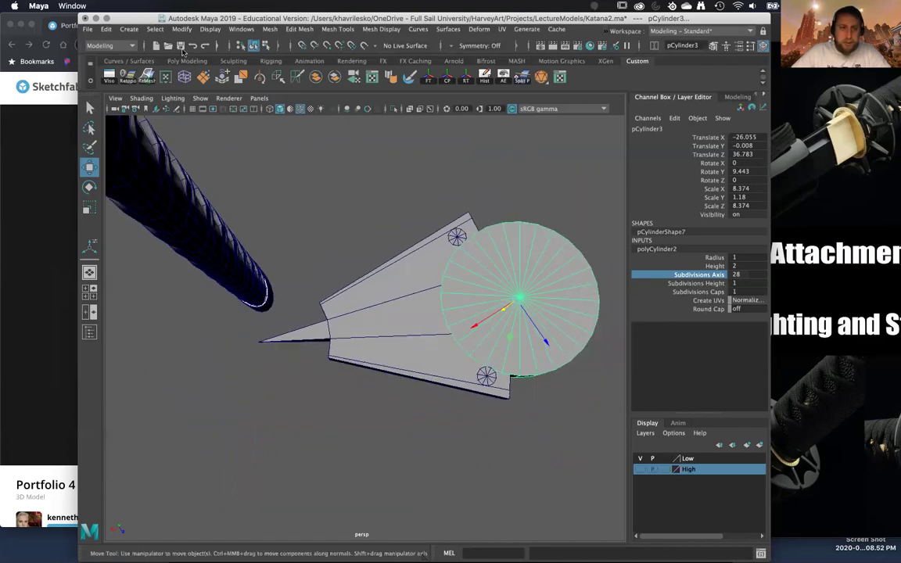
left_click(126, 29)
mouse_move(150, 67)
left_click(546, 282)
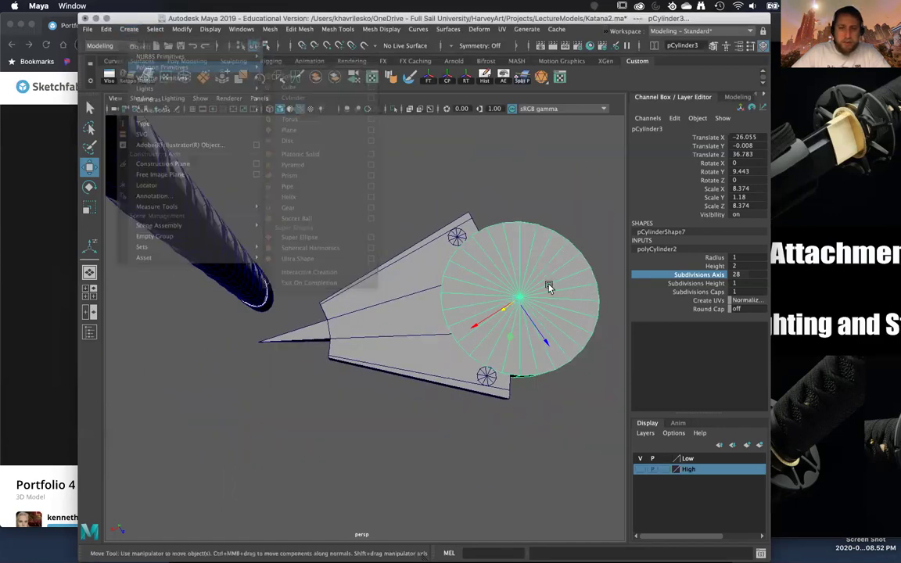
Step: Duplicate the large cylinder onto the wedge's pointed tip at about X 0.17, Z 25.834, rotated about 16.485° on Y
left_click_drag(535, 295, 262, 339, "alt")
key("ctrl+d")
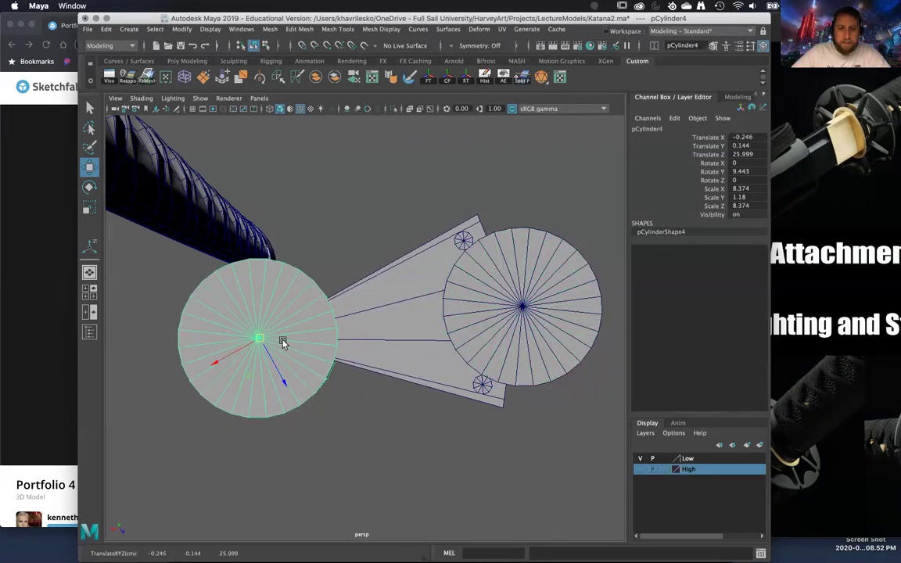
right_click_drag(284, 317, 309, 419, "alt")
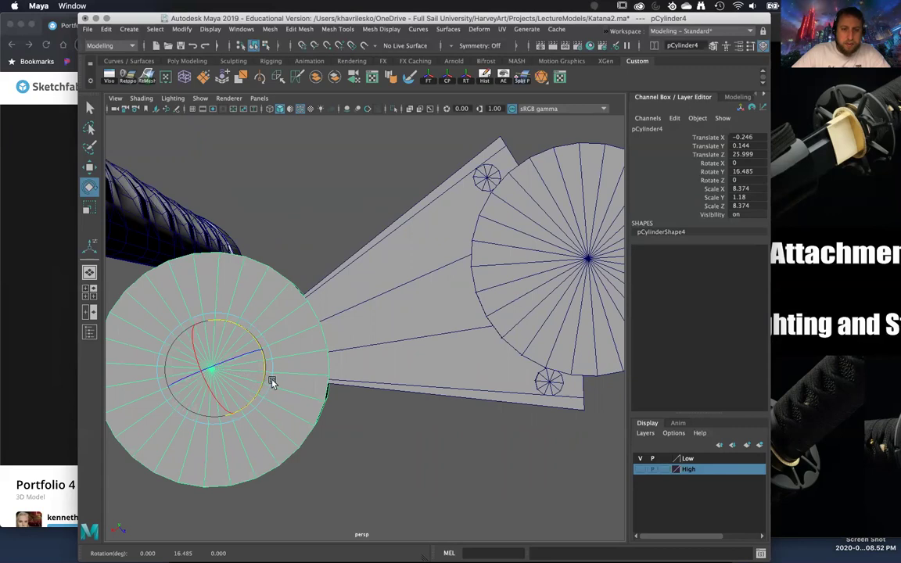
key("w")
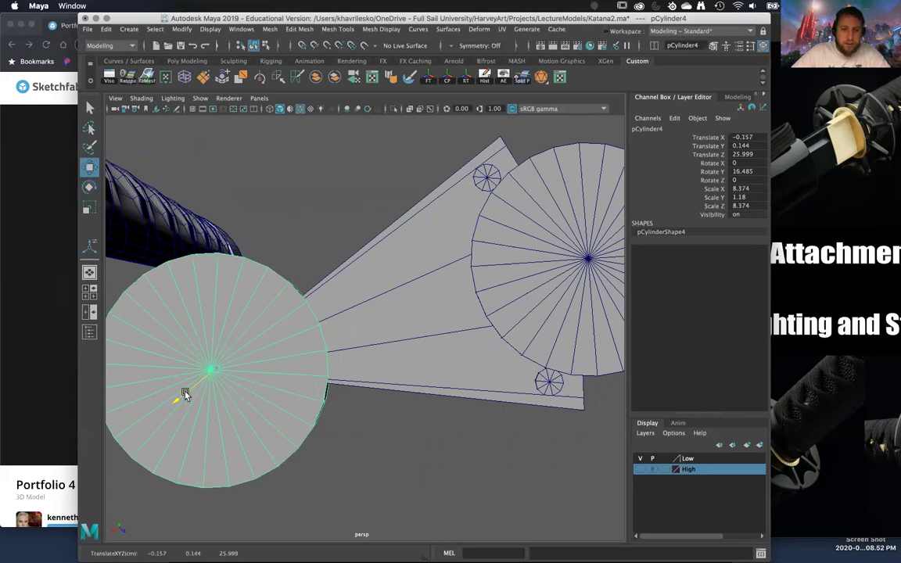
left_click_drag(221, 411, 232, 405)
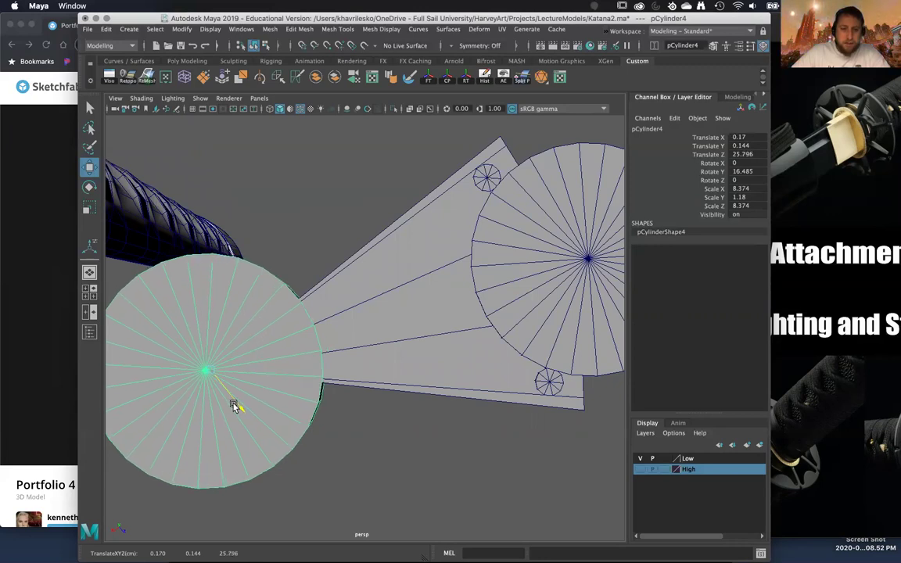
scroll(233, 371, "down", 3)
scroll(233, 378, "up", 3)
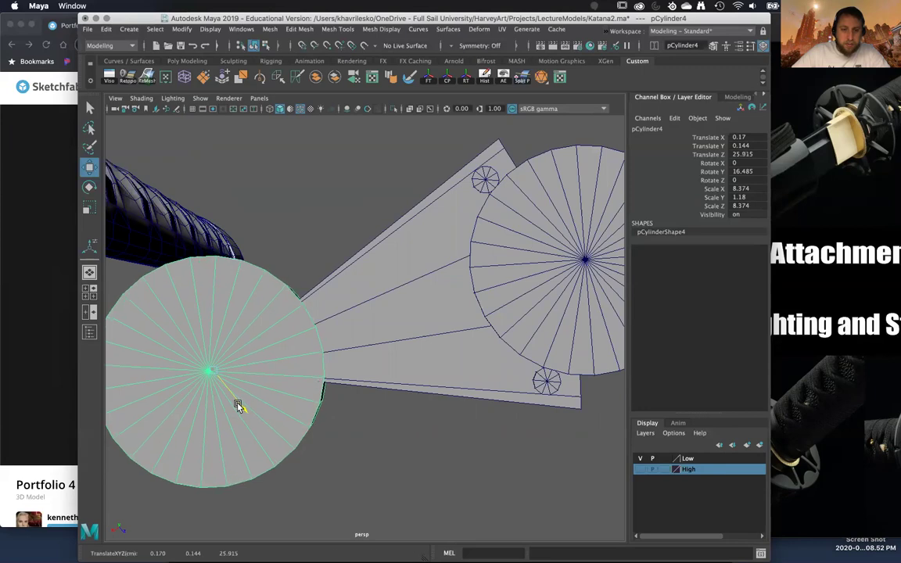
left_click_drag(246, 403, 261, 341, "alt")
Step: Combine the two large cylinders and the two small cylinders into one mesh
left_click_drag(319, 344, 316, 376, "alt")
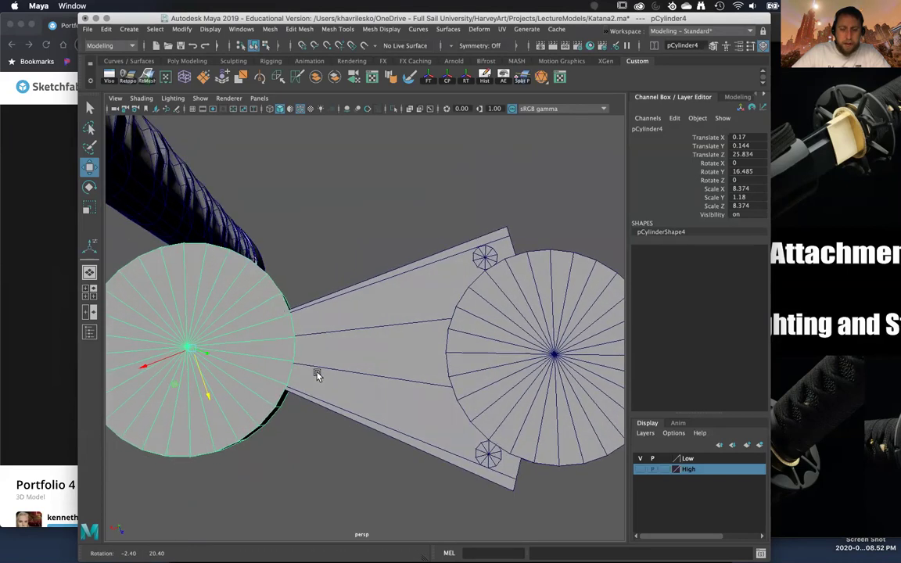
left_click(481, 348, "shift")
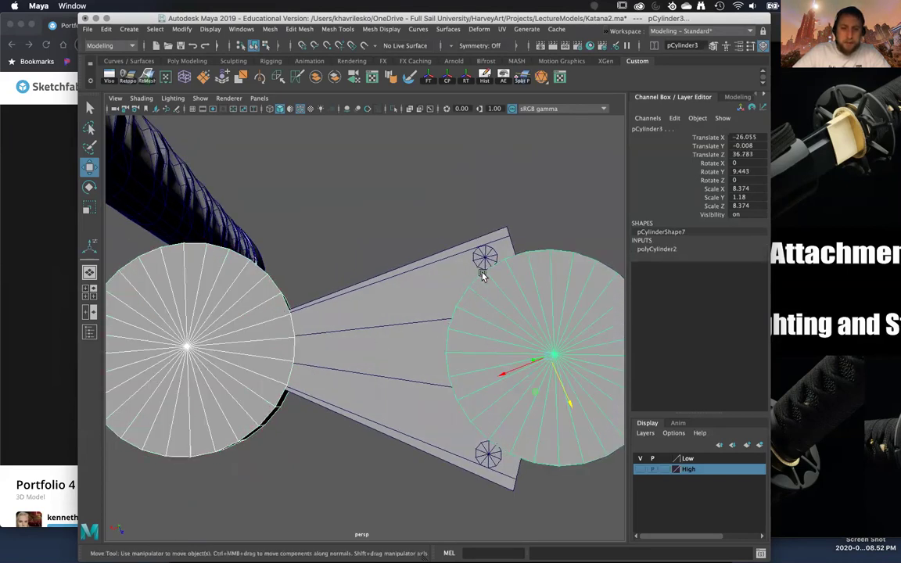
left_click(485, 258, "shift")
left_click(491, 453, "shift")
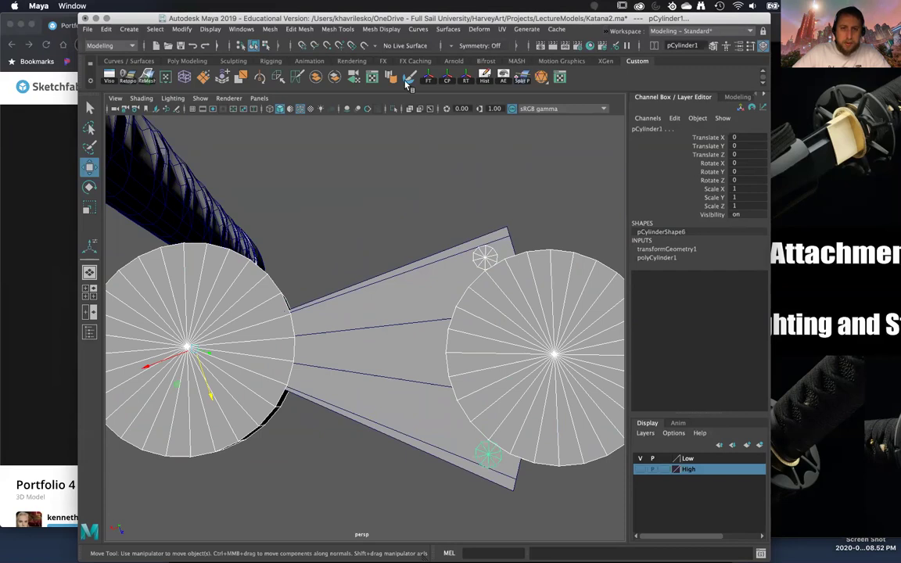
left_click(316, 77)
left_click(374, 237)
Step: Freeze the transformations of the wedge-shaped guard piece and delete its construction history
left_click_drag(370, 274, 473, 252, "alt")
left_click(452, 332)
left_click_drag(452, 332, 379, 320, "alt")
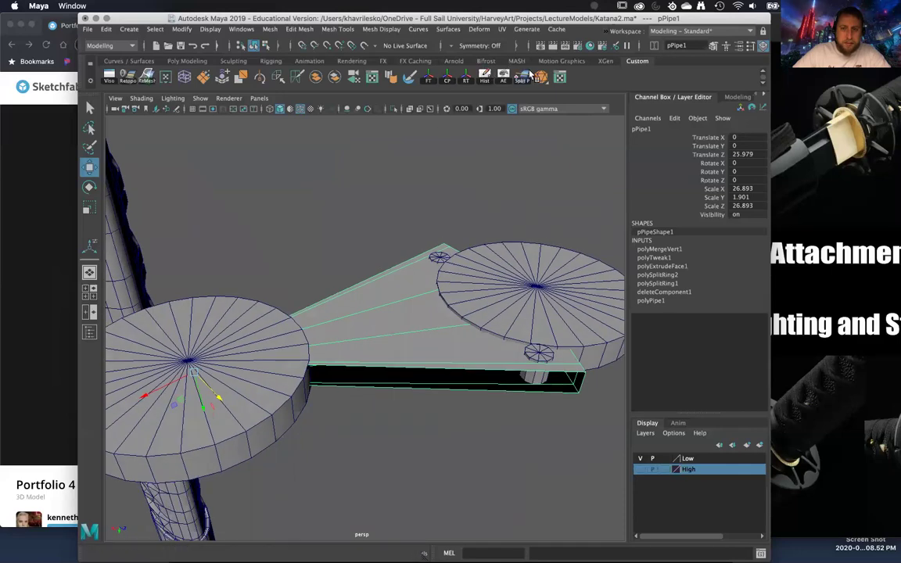
left_click_drag(435, 222, 426, 184, "alt")
left_click(409, 79)
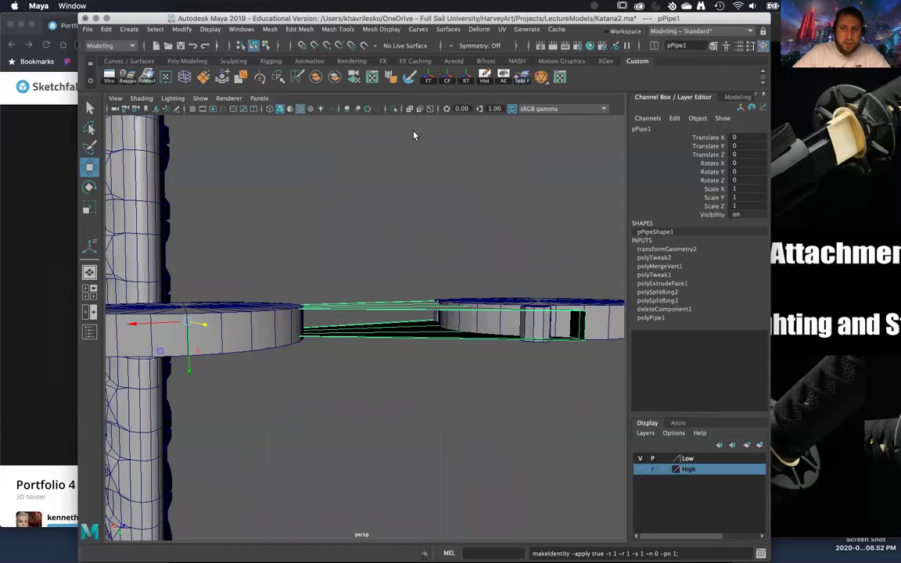
left_click_drag(213, 380, 233, 443, "alt")
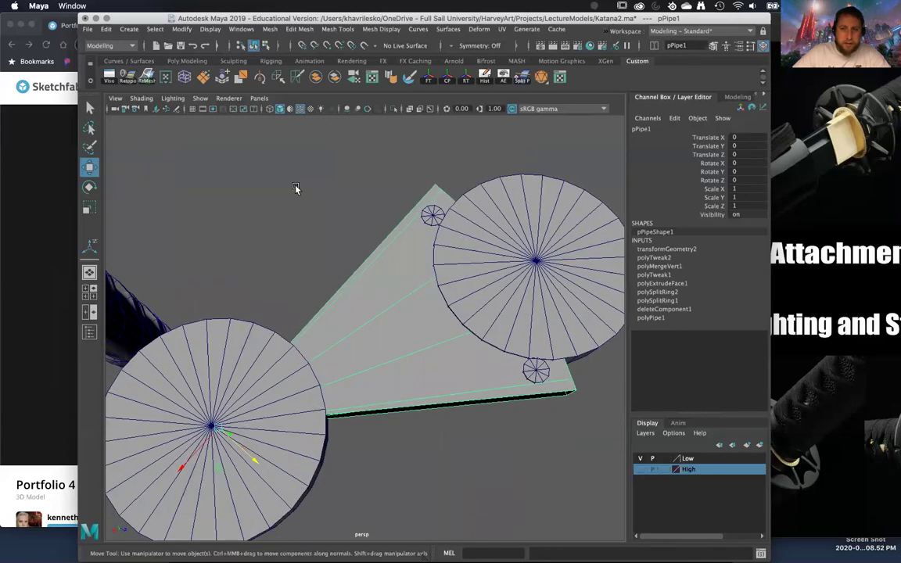
left_click(484, 76)
Step: Try moving the wedge about -47.332 along Z, away from the combined cylinders, and undo the move
right_click_drag(408, 332, 355, 170, "alt")
left_click_drag(308, 383, 95, 176)
right_click_drag(410, 287, 411, 370, "alt")
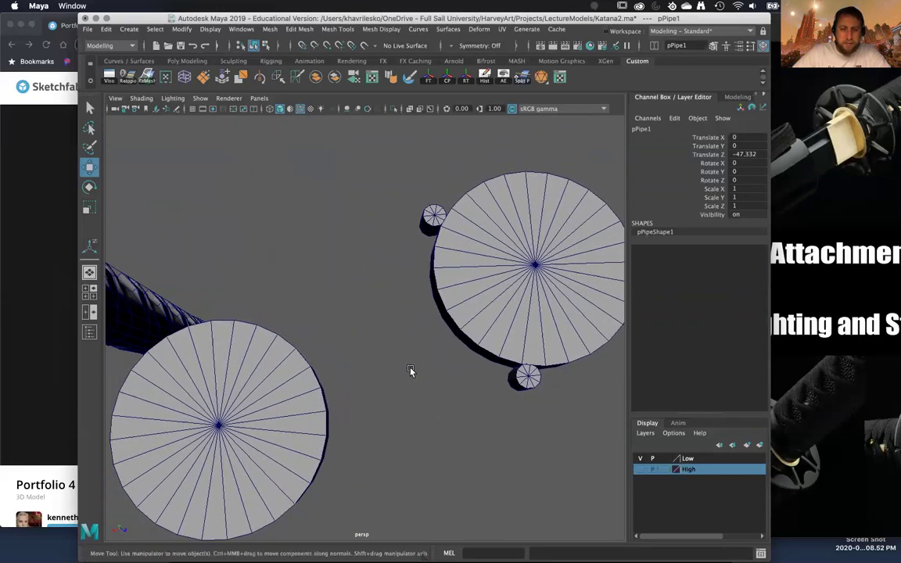
key("ctrl+z")
Step: Delete all faces of the large disc covering the wedge's pointed tip from the combined cylinder mesh
middle_click_drag(358, 396, 399, 311, "alt")
right_click_drag(399, 311, 402, 368, "alt")
right_click_drag(363, 256, 366, 285)
left_click(378, 261)
middle_click_drag(378, 262, 329, 288, "alt")
right_click_drag(329, 288, 350, 323, "alt")
left_click_drag(360, 307, 370, 385, "alt")
left_click(365, 299, "shift")
left_click(352, 344, "shift")
left_click_drag(363, 341, 374, 267, "alt")
right_click_drag(347, 195, 161, 227, "alt")
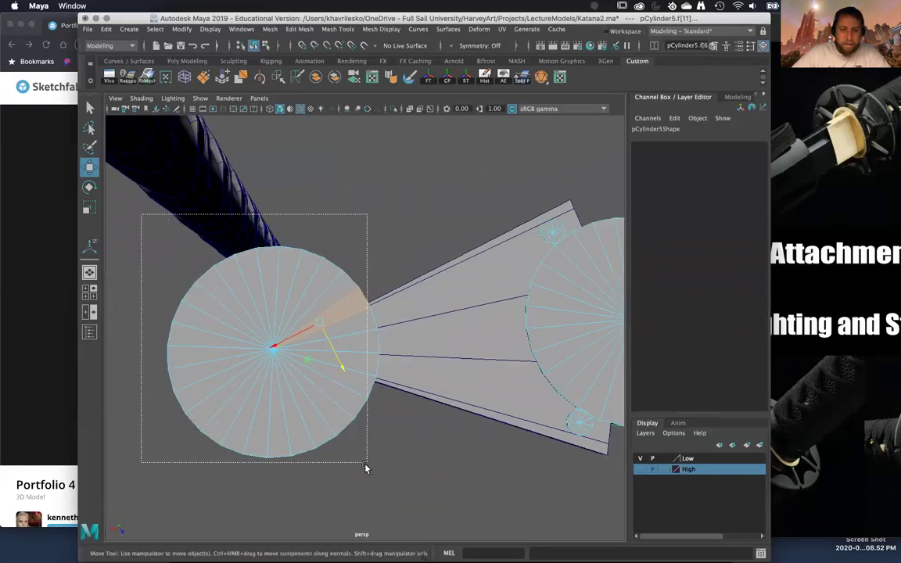
left_click_drag(388, 452, 455, 371, "alt")
key("Delete")
Step: Try moving the wedge aside to reach the remaining cylinders, and undo those changes
scroll(456, 372, "up", 5)
right_click_drag(428, 251, 496, 312)
left_click_drag(496, 313, 298, 455, "alt")
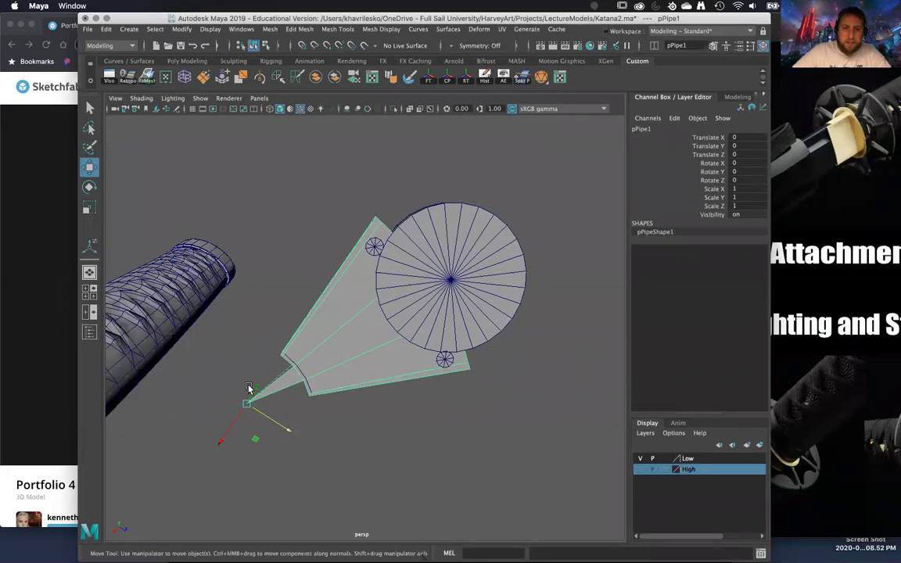
left_click_drag(249, 388, 66, 268)
left_click_drag(197, 295, 237, 227, "alt")
right_click_drag(237, 227, 333, 380, "alt")
left_click_drag(334, 380, 360, 331, "alt")
scroll(344, 418, "up", 5)
left_click(400, 327)
right_click_drag(401, 255, 388, 294)
left_click_drag(384, 330, 382, 355, "alt")
right_click_drag(381, 355, 354, 176, "alt")
key("super+z")
key("super+z")
key("super+z")
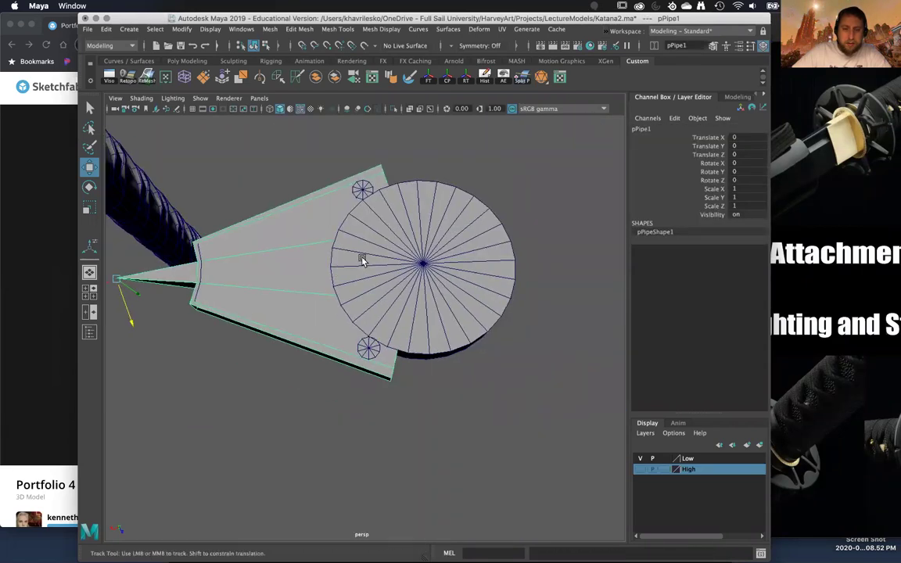
Step: Select the combined cylinder mesh and switch it to face selection
middle_click_drag(362, 258, 395, 213, "alt")
right_click_drag(395, 212, 418, 342, "alt")
left_click_drag(419, 347, 359, 330, "alt")
right_click_drag(360, 330, 344, 358, "alt")
middle_click_drag(344, 358, 227, 369, "alt")
right_click_drag(227, 369, 312, 354, "alt")
left_click(314, 348)
left_click_drag(315, 348, 328, 376, "alt")
right_click_drag(328, 376, 322, 370)
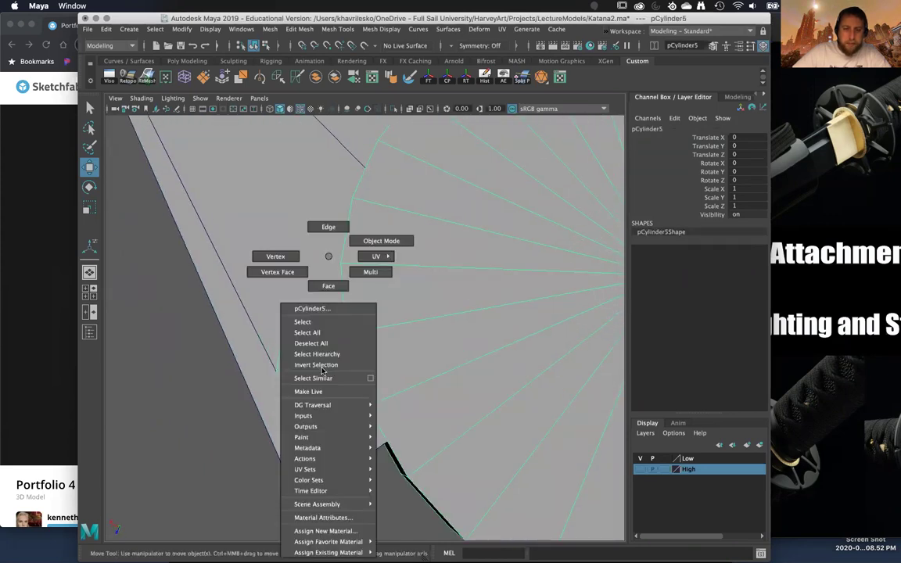
right_click_drag(327, 281, 329, 352)
Step: Try deleting the end-cap faces of the small cylinder near the wedge's corner, and undo the deletion
left_click_drag(329, 352, 306, 384, "alt")
middle_click_drag(306, 384, 311, 365, "alt")
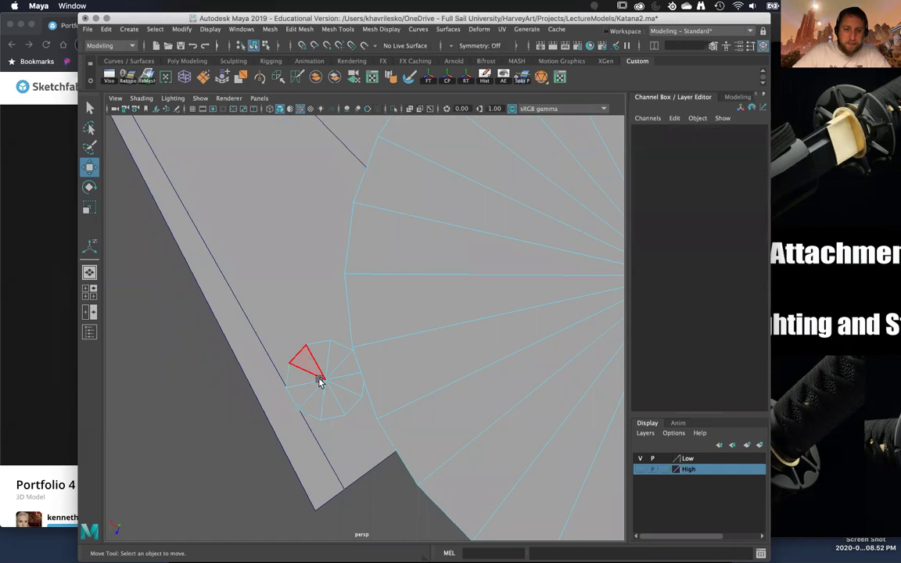
left_click_drag(344, 445, 433, 432)
key("Delete")
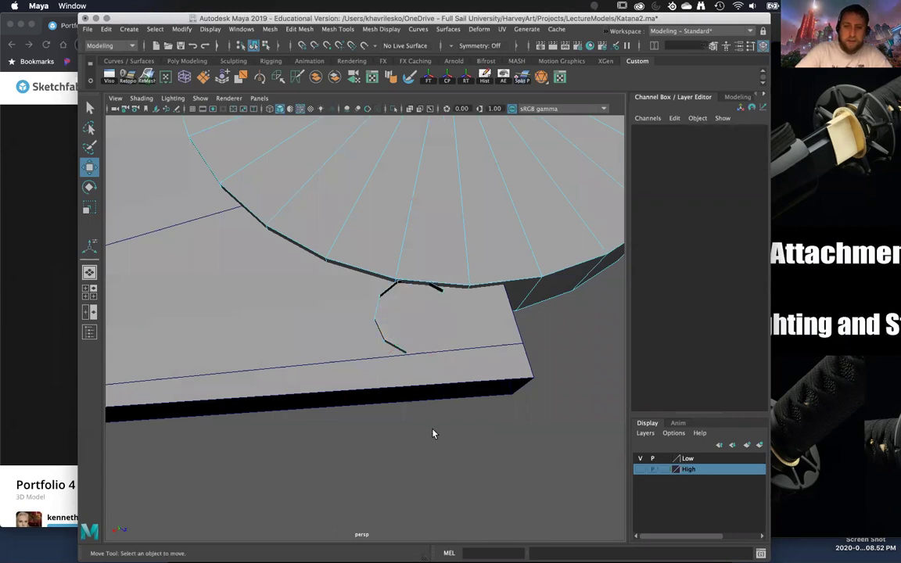
left_click_drag(438, 358, 508, 345, "alt")
scroll(454, 276, "down", 5)
left_click_drag(411, 228, 372, 245, "alt")
key("ctrl+z")
Step: Delete the end-cap faces of the small cylinder between the large disc and the wedge's side edge
right_click_drag(379, 277, 405, 462, "alt")
middle_click_drag(444, 251, 311, 338, "alt")
left_click_drag(311, 338, 324, 349, "alt")
middle_click_drag(323, 349, 361, 292, "alt")
right_click_drag(359, 301, 350, 367, "alt")
left_click_drag(350, 368, 353, 358, "alt")
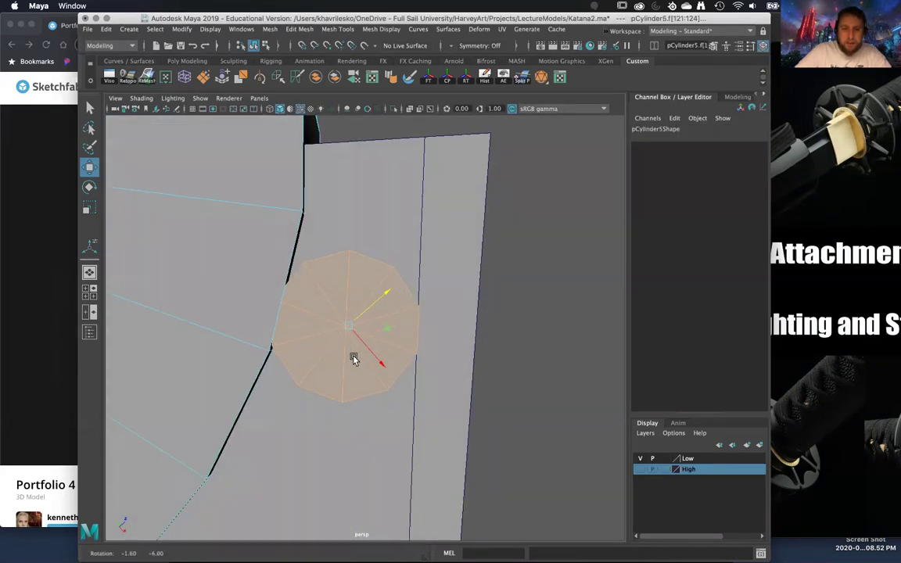
left_click_drag(309, 299, 404, 397)
key("Delete")
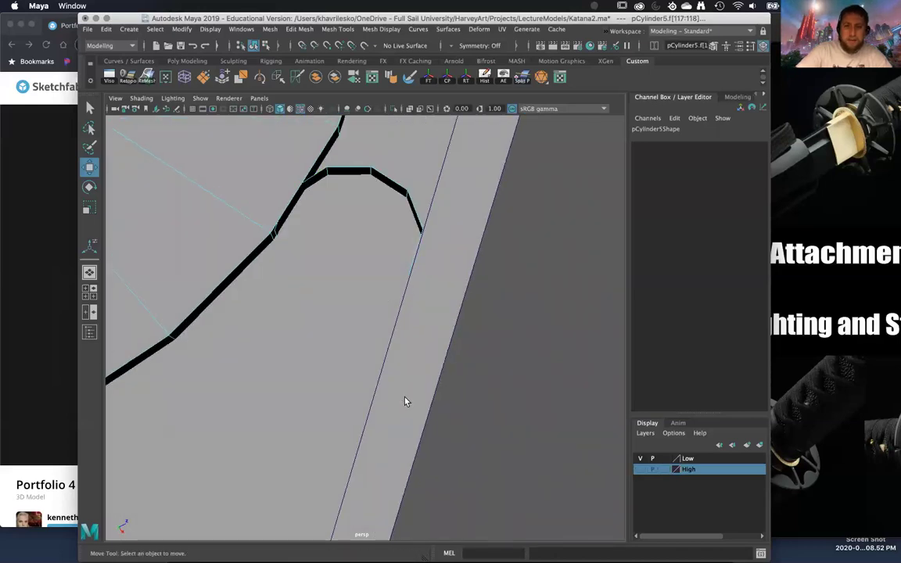
Step: Delete the second small cylinder's end-cap faces and its side face beside the large disc
left_click_drag(404, 351, 374, 332, "alt")
right_click_drag(374, 331, 360, 276, "alt")
middle_click_drag(359, 276, 410, 214, "alt")
right_click_drag(406, 344, 416, 363, "alt")
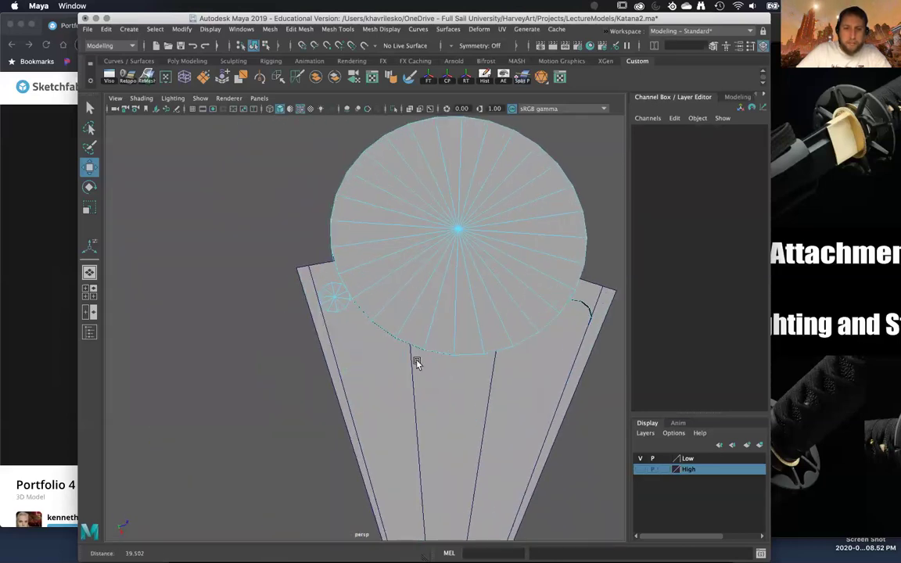
scroll(417, 363, "up", 5)
left_click_drag(354, 327, 330, 332, "alt")
key("super+z")
left_click_drag(325, 295, 344, 264)
right_click_drag(344, 263, 423, 380, "alt")
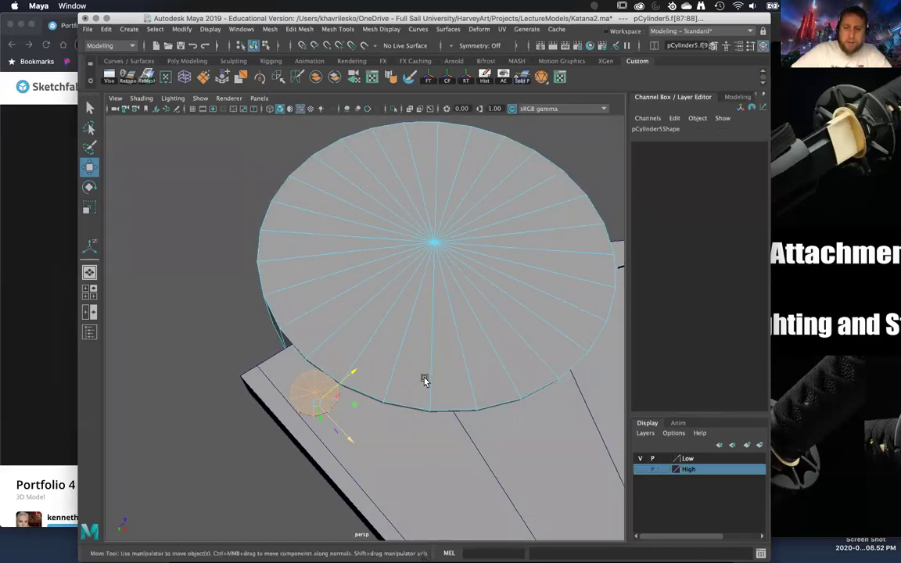
left_click_drag(499, 468, 384, 362, "alt")
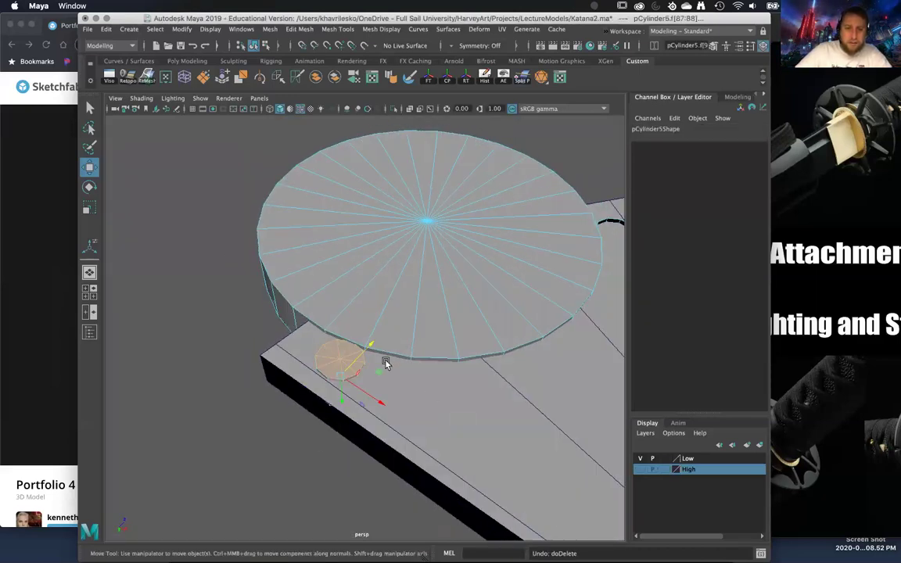
right_click_drag(384, 362, 426, 418, "alt")
left_click_drag(427, 418, 464, 293, "alt")
left_click_drag(465, 293, 382, 275, "alt")
left_click(351, 284)
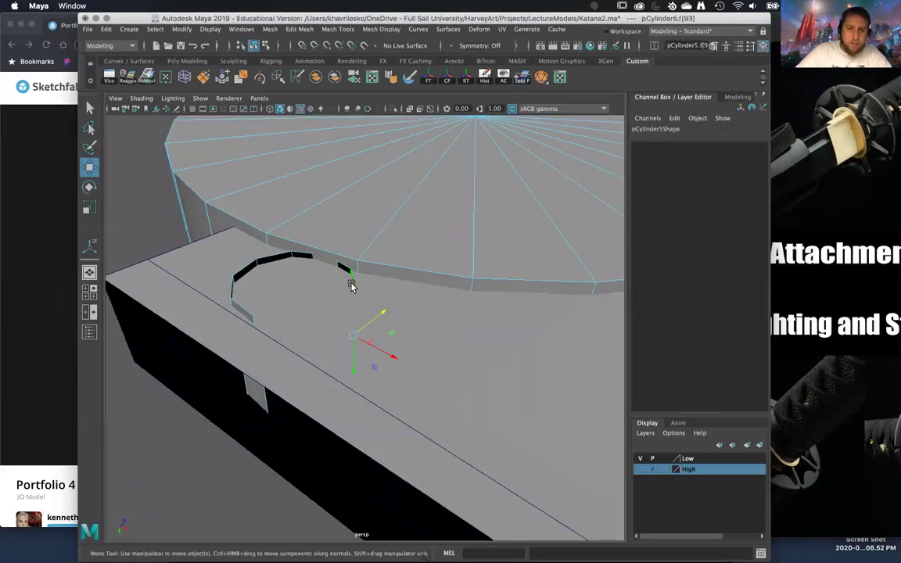
scroll(358, 304, "down", 5)
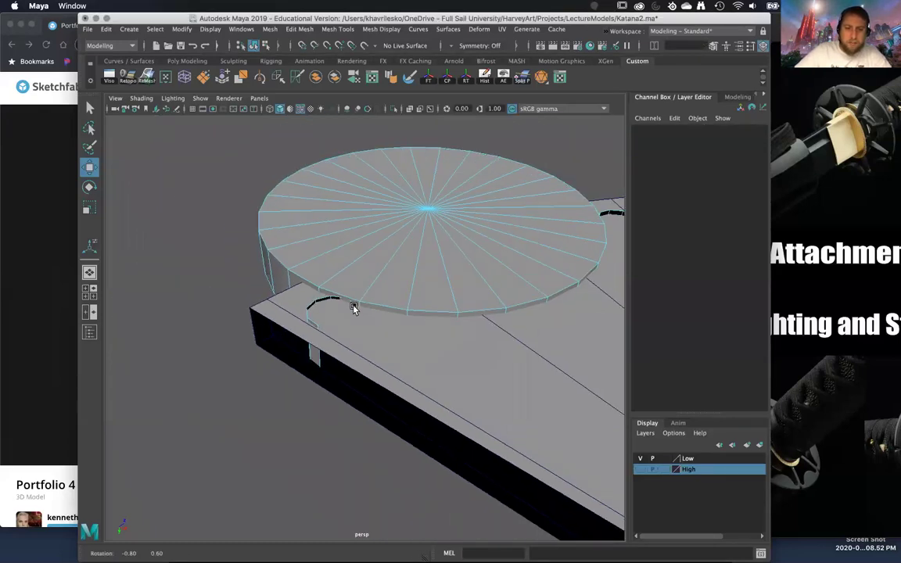
Step: Delete the end-cap faces of the large disc overlapping the wedge's outer edge
left_click_drag(355, 305, 371, 287, "alt")
scroll(376, 377, "up", 3)
left_click_drag(375, 378, 365, 328, "alt")
left_click_drag(541, 333, 540, 334)
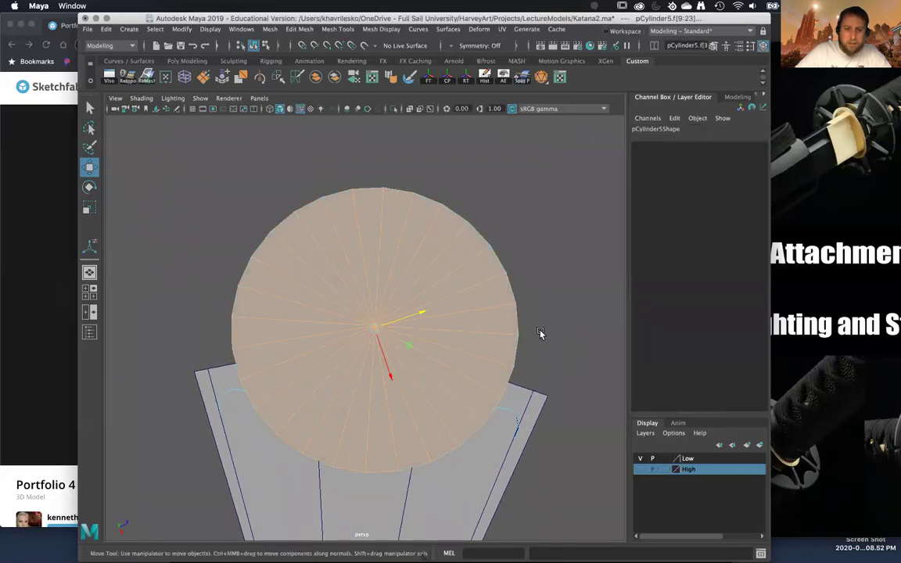
key("Delete")
Step: Delete the large cylinder's surplus side faces that extend past the small cylinders and beyond the wedge
left_click_drag(462, 331, 432, 344, "alt")
key("shift+period")
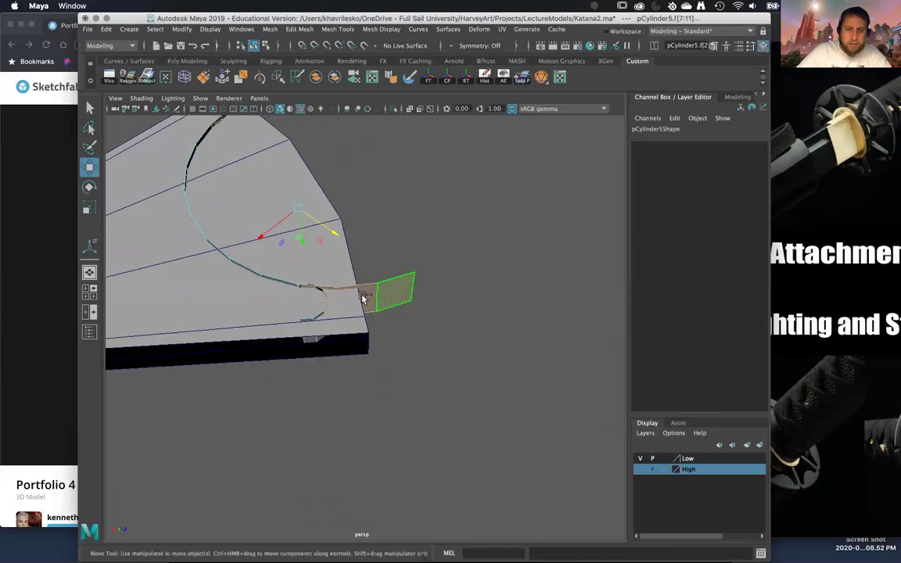
left_click_drag(312, 290, 328, 316, "alt")
key("shift+comma")
left_click_drag(383, 322, 254, 302, "alt")
left_click(353, 446)
left_click_drag(435, 420, 345, 373)
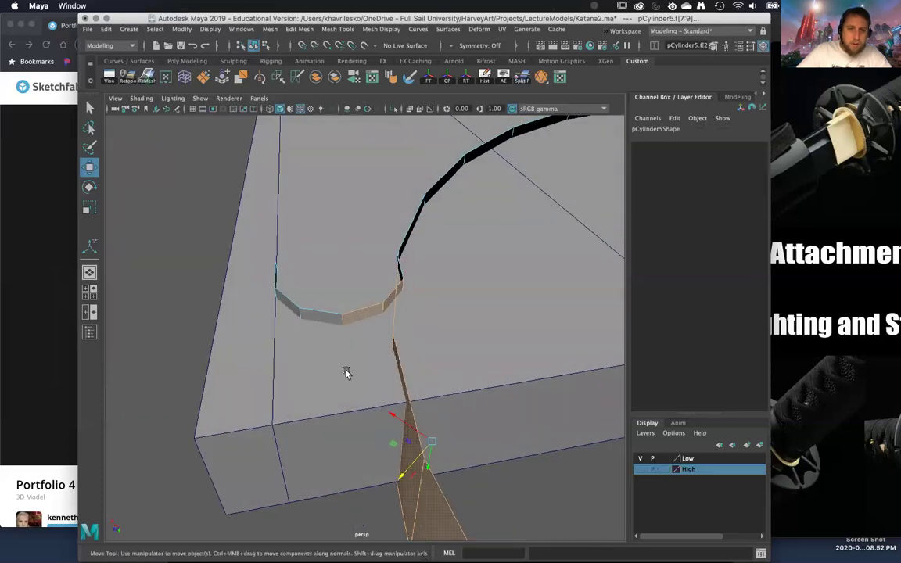
left_click_drag(387, 311, 271, 308, "alt")
key("Delete")
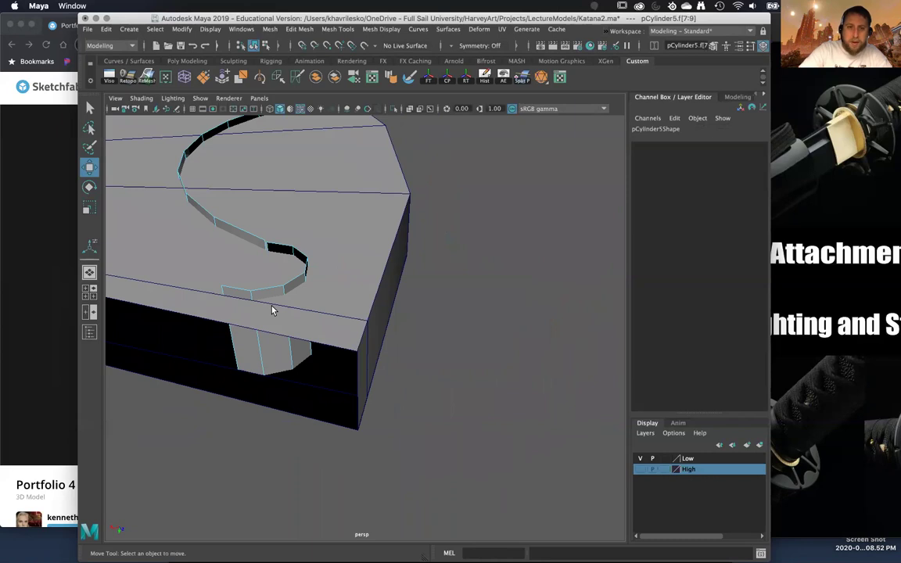
Step: Return to object selection and move the wedge clear of the curved strips, to Translate Z -31.665
left_click_drag(346, 276, 464, 277, "alt")
right_click_drag(472, 285, 539, 246)
left_click(469, 295)
left_click_drag(469, 295, 450, 188, "alt")
left_click_drag(245, 365, 124, 195)
left_click_drag(204, 247, 418, 225, "alt")
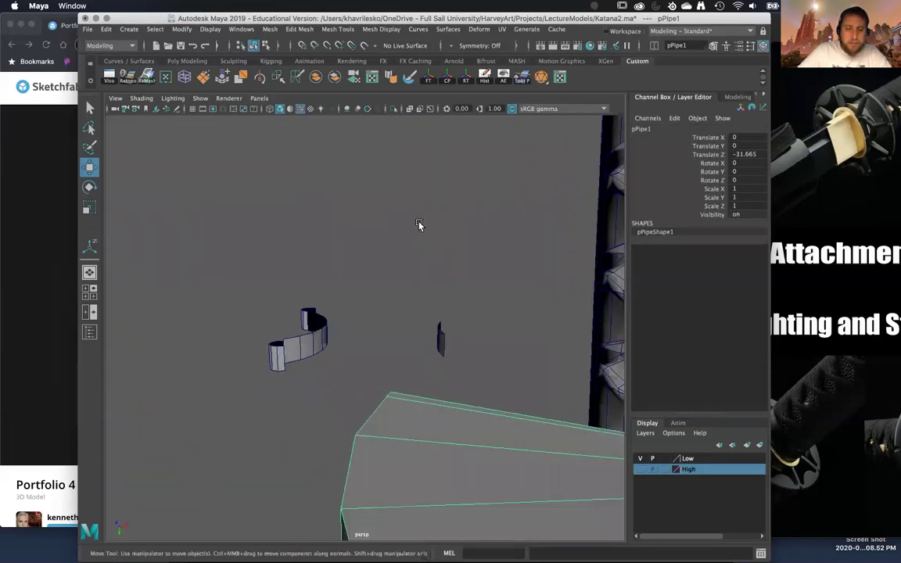
scroll(419, 225, "up", 5)
middle_click_drag(250, 338, 387, 331, "alt")
left_click_drag(387, 331, 336, 347, "alt")
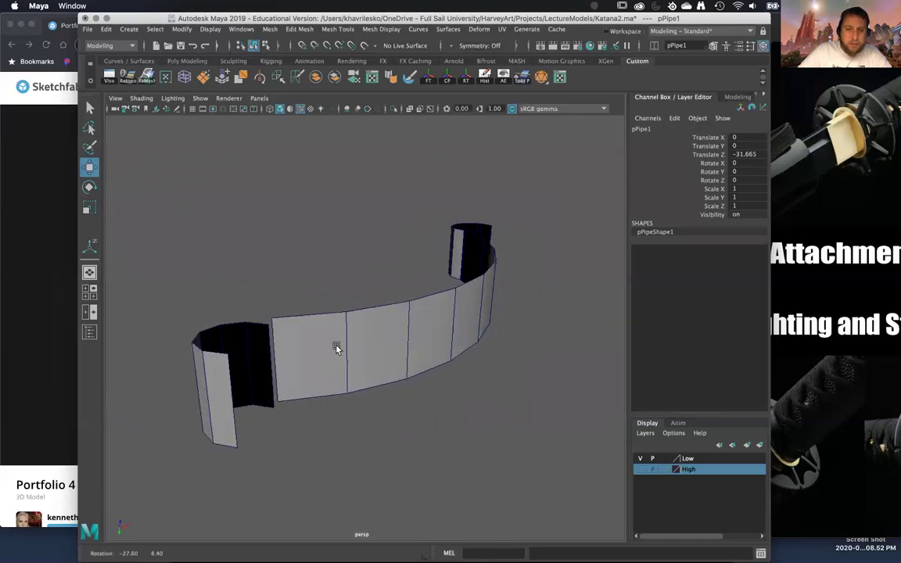
Step: Reverse the normals of both small cylinder strips beside the large arc and return to object selection
left_click(236, 340)
right_click_drag(232, 334, 233, 287)
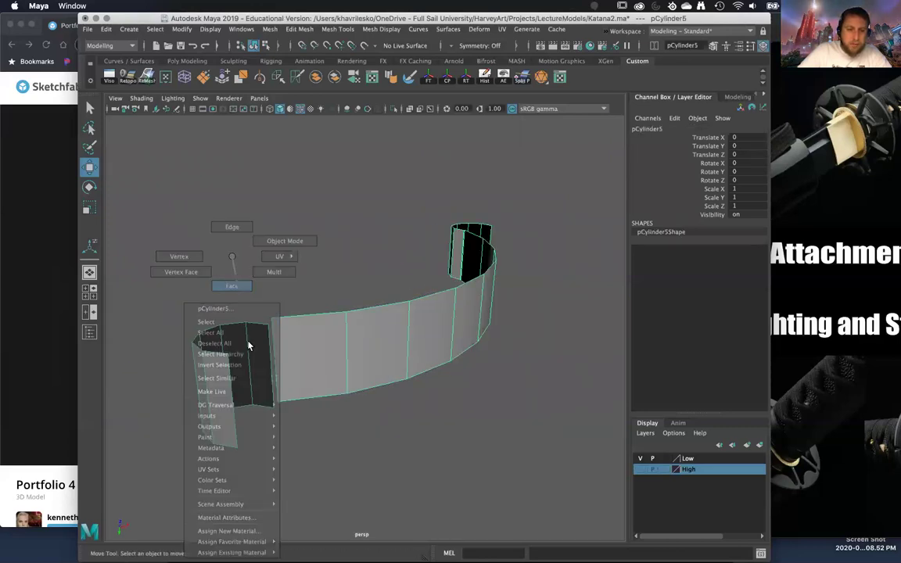
double_click(248, 345)
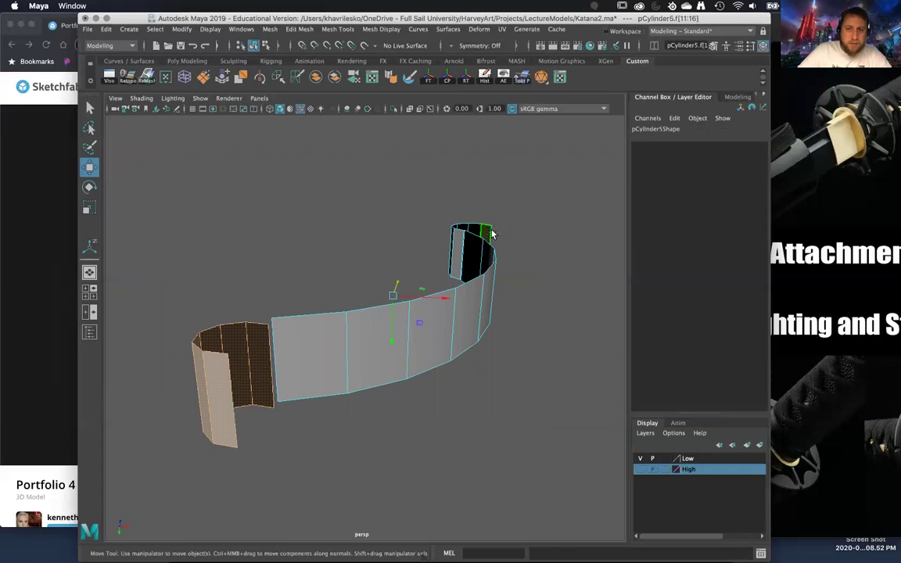
left_click(381, 30)
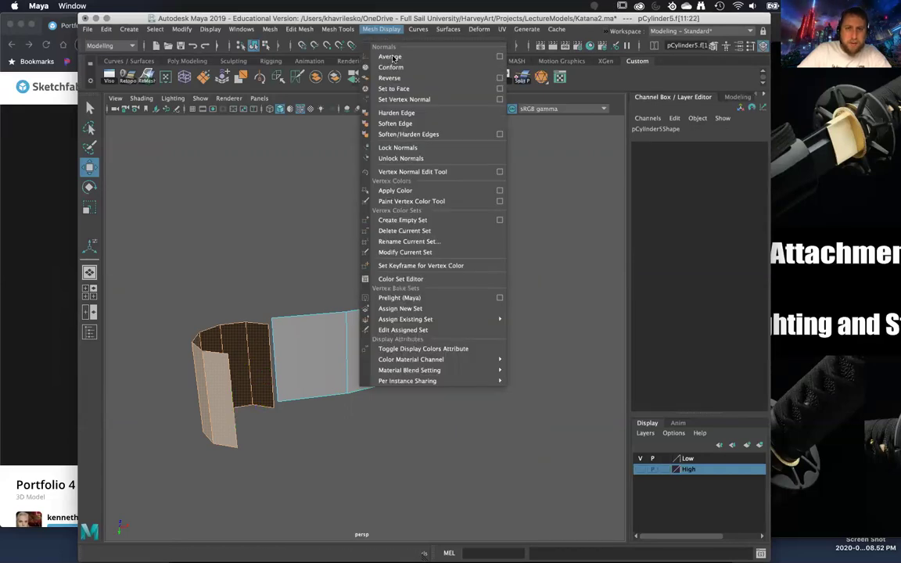
left_click(396, 80)
left_click_drag(480, 280, 575, 283, "alt")
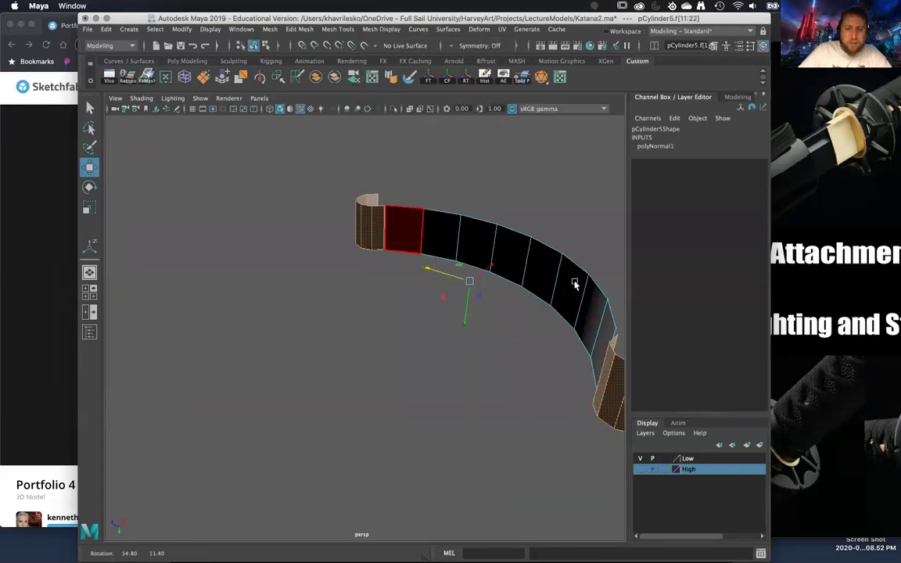
right_click_drag(575, 283, 313, 282, "alt")
left_click_drag(313, 282, 304, 235, "alt")
right_click_drag(303, 233, 341, 210)
left_click(356, 281)
left_click_drag(356, 282, 373, 321, "alt")
left_click(380, 339)
Step: Select the faces of the large arc and the separate inner arc and shift them vertically to line up with the small strips
right_click_drag(371, 256, 359, 316)
double_click(360, 316)
middle_click_drag(359, 316, 378, 283, "alt")
right_click_drag(377, 283, 368, 352, "alt")
middle_click_drag(286, 365, 274, 365, "alt")
left_click_drag(274, 368, 533, 307, "alt")
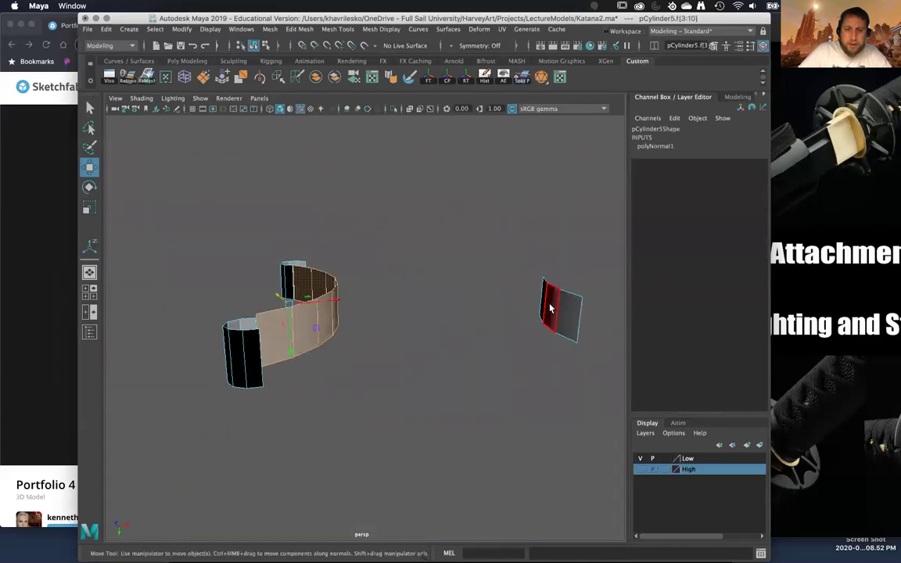
left_click_drag(417, 456, 403, 352, "alt")
middle_click_drag(429, 327, 544, 349, "alt")
left_click_drag(541, 352, 597, 400, "alt")
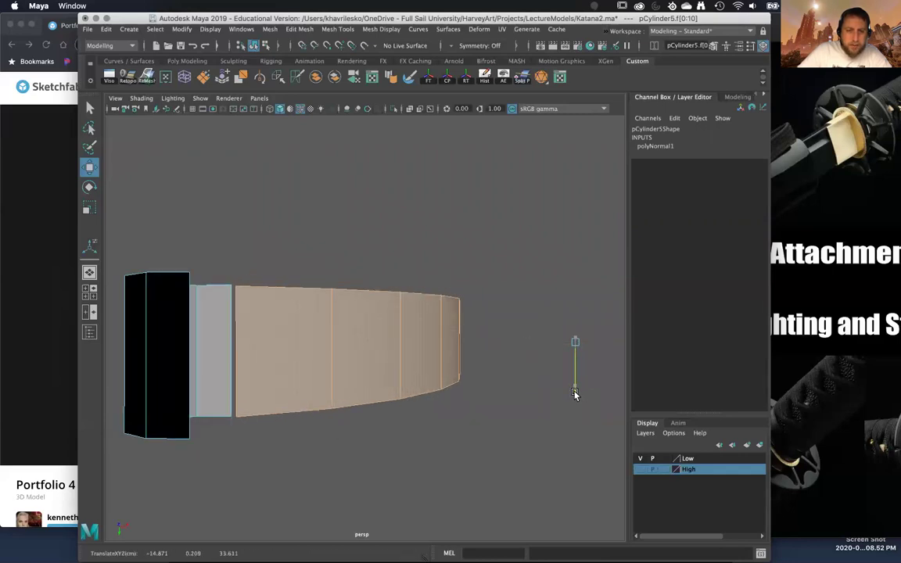
left_click_drag(554, 412, 362, 298, "alt")
right_click_drag(362, 298, 368, 378, "alt")
left_click_drag(369, 377, 334, 338, "alt")
Step: Snap the upper and lower end vertices of the first small strip onto the adjoining end of the large arc
right_click_drag(302, 255, 296, 303)
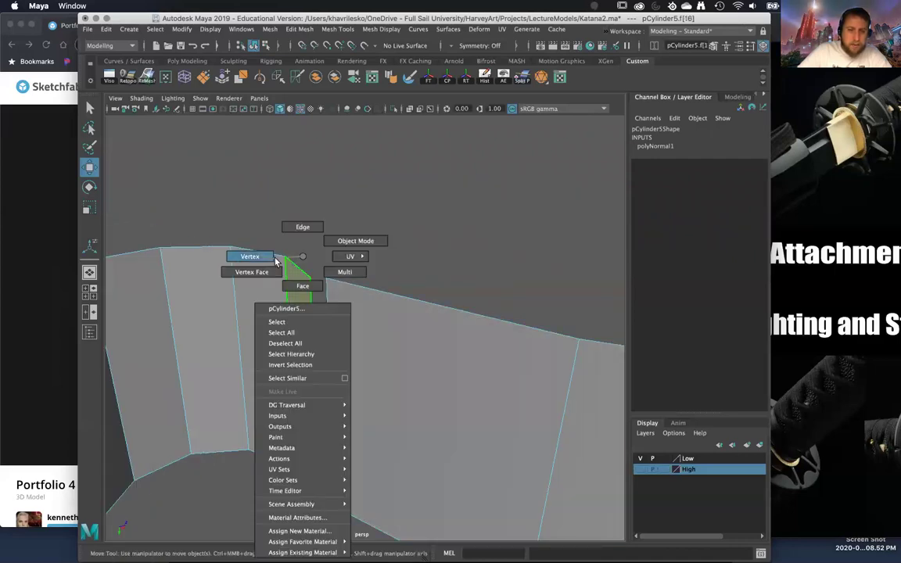
right_click_drag(275, 261, 270, 259)
left_click(311, 277)
right_click_drag(321, 315, 291, 261, "alt")
left_click_drag(291, 262, 325, 263, "alt")
middle_click_drag(326, 263, 357, 185, "alt")
right_click_drag(358, 184, 374, 301, "alt")
mouse_move(374, 301)
left_mouse_down("alt")
mouse_move(363, 321)
mouse_move(369, 314)
left_mouse_up("alt")
left_click_drag(354, 204, 373, 203)
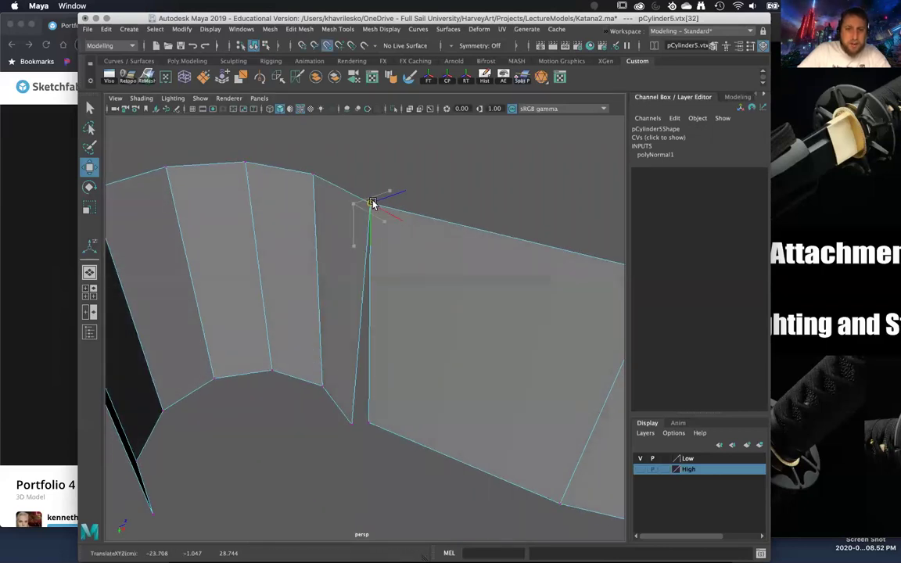
left_click(353, 429)
left_click_drag(352, 429, 368, 426)
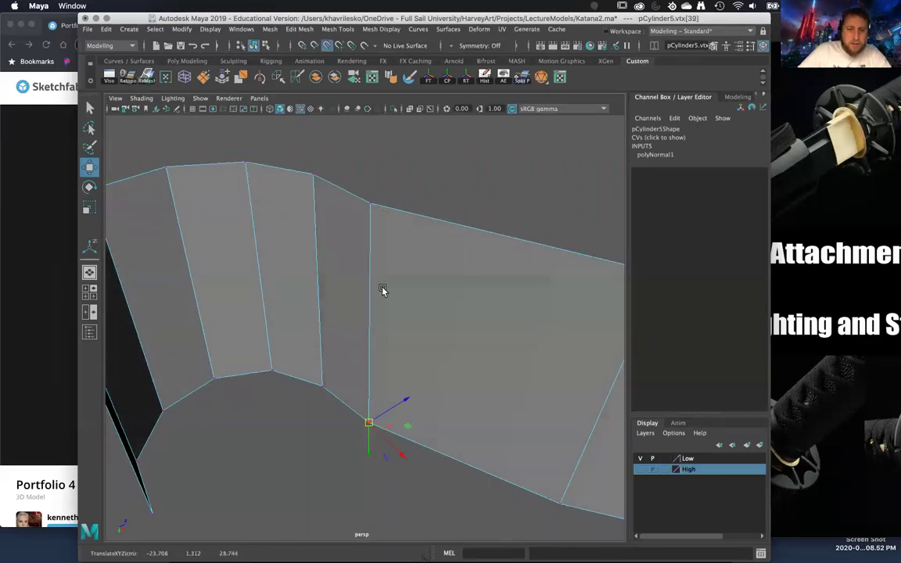
Step: Merge the overlapping upper and lower vertices where the first small strip meets the large arc
right_click_drag(366, 241, 314, 238)
left_click_drag(349, 192, 409, 249)
left_click_drag(352, 400, 303, 415)
key("g")
Step: Snap the second small strip's end vertices onto the large arc's other end and merge both overlapping pairs
right_click_drag(303, 416, 331, 398, "alt")
left_click_drag(331, 398, 334, 398, "alt")
right_click_drag(333, 398, 320, 306, "alt")
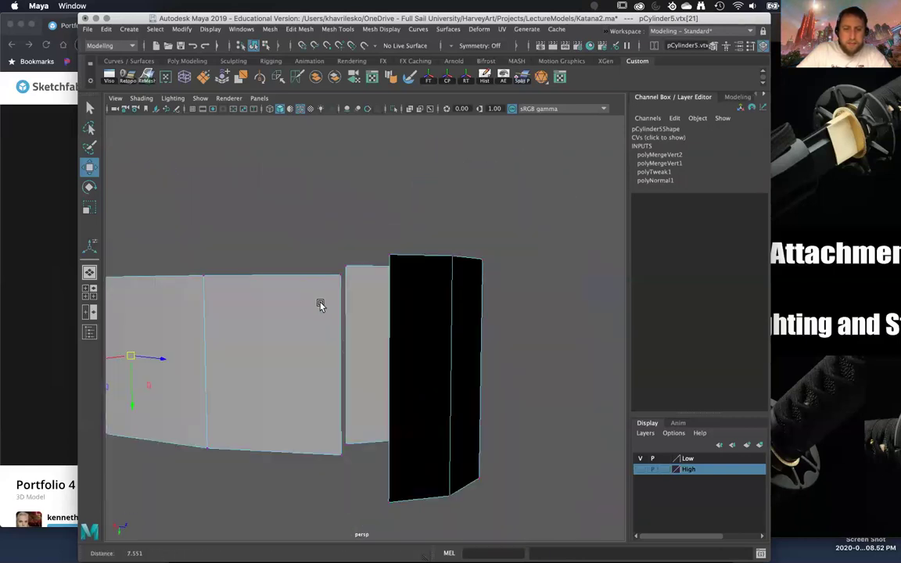
middle_click_drag(320, 305, 416, 292, "alt")
left_click_drag(416, 291, 457, 318, "alt")
mouse_move(438, 295)
right_mouse_down()
mouse_move(444, 260)
mouse_move(438, 288)
right_mouse_up()
left_click_drag(513, 390, 512, 403)
scroll(447, 358, "up", 2)
left_click_drag(447, 357, 441, 375, "alt")
right_click_drag(405, 257, 354, 255)
left_click_drag(445, 253, 504, 351)
right_click_drag(505, 349, 513, 263, "shift")
left_click_drag(467, 426, 553, 451)
key("g")
Step: Bridge the open end edges of the small strips to the inner arc, forming the two straight side walls
scroll(496, 455, "down", 5)
scroll(431, 290, "down", 5)
left_click_drag(431, 291, 454, 330, "alt")
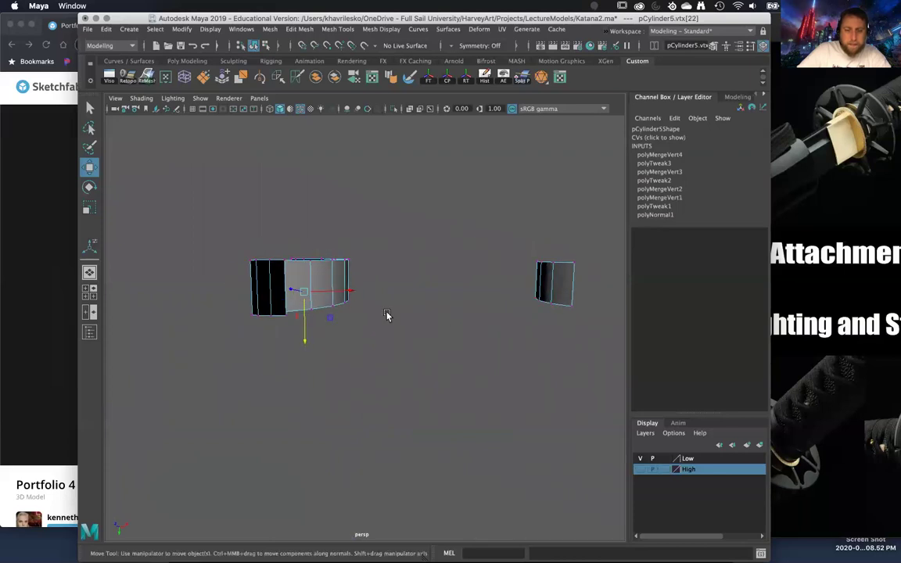
right_click_drag(282, 256, 282, 229)
left_click(284, 275)
left_click_drag(342, 299, 512, 309, "alt")
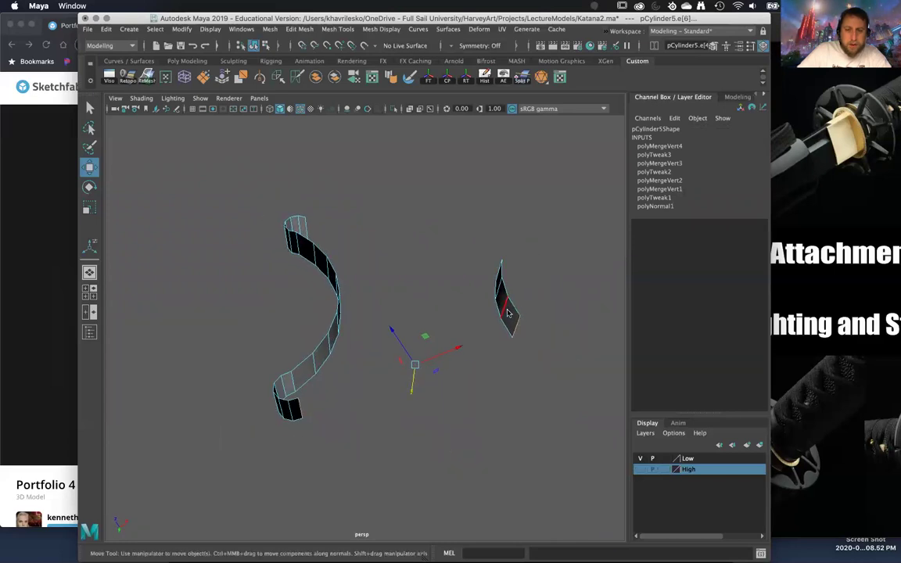
right_click_drag(507, 313, 499, 401, "shift")
right_click_drag(496, 443, 496, 441, "shift")
left_click_drag(363, 366, 295, 341, "alt")
left_click(478, 287, "shift")
key("g")
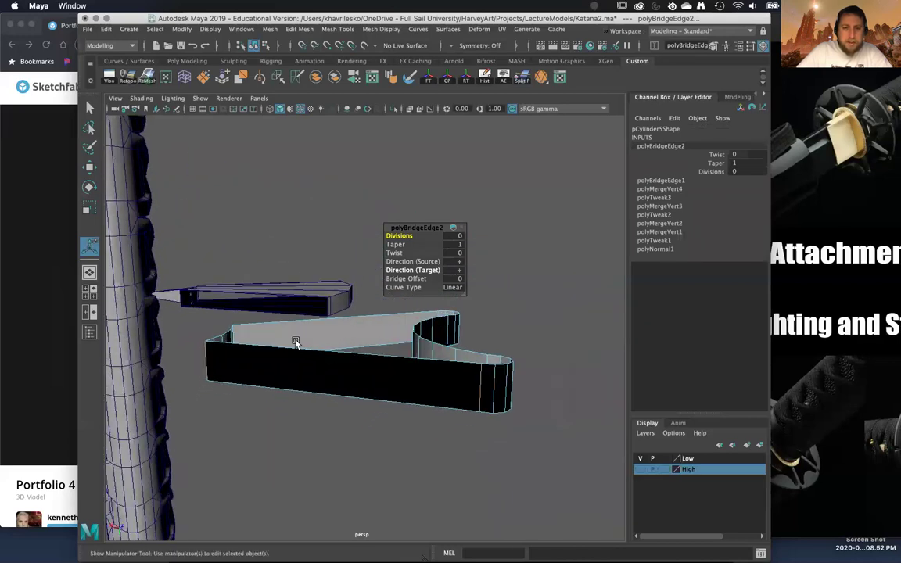
Step: Flatten the outline's border edges with a vertical scale and return to object selection
right_click_drag(295, 255, 297, 297)
right_click_drag(318, 261, 302, 283)
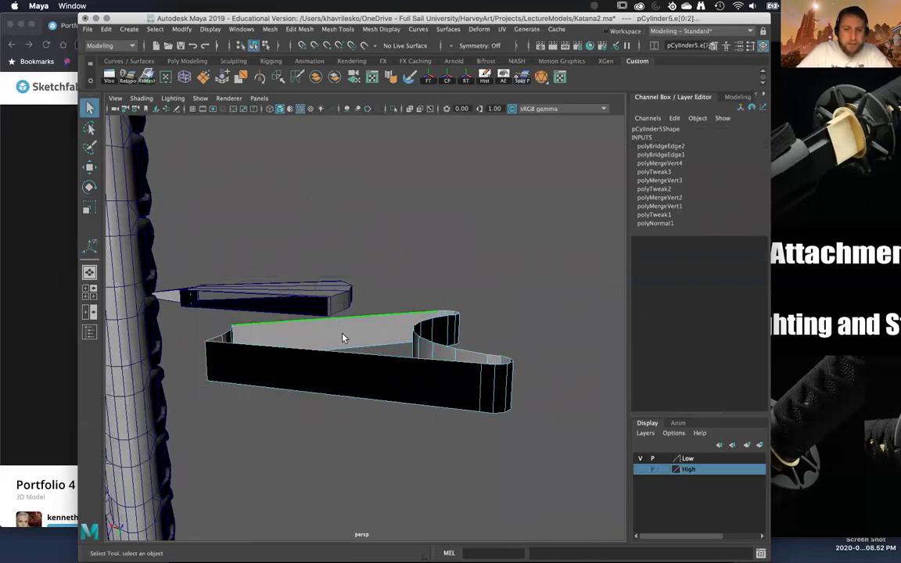
left_click_drag(308, 298, 348, 326, "alt")
key("r")
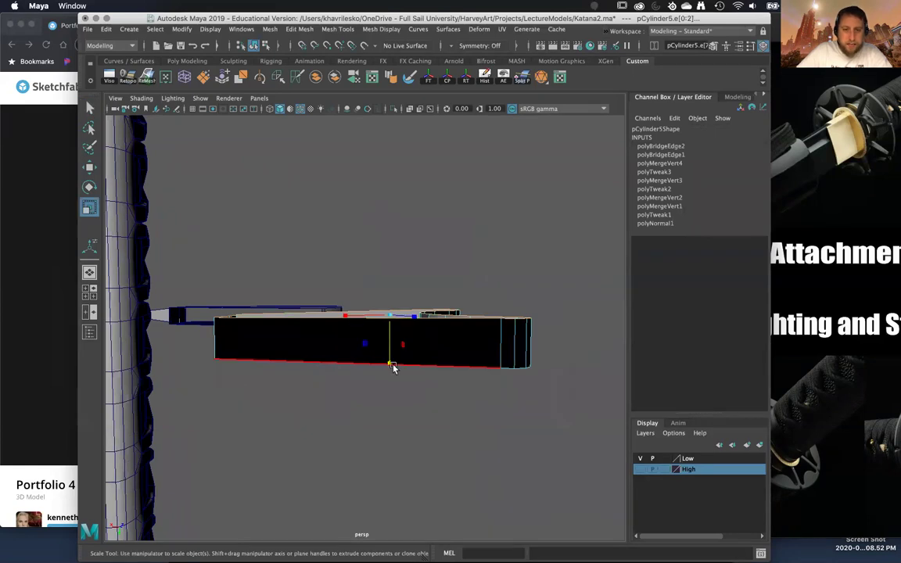
left_click(351, 362)
mouse_move(367, 301)
left_mouse_down("alt")
mouse_move(386, 257)
mouse_move(380, 306)
left_mouse_up("alt")
right_click_drag(367, 258, 426, 234)
left_click(450, 220)
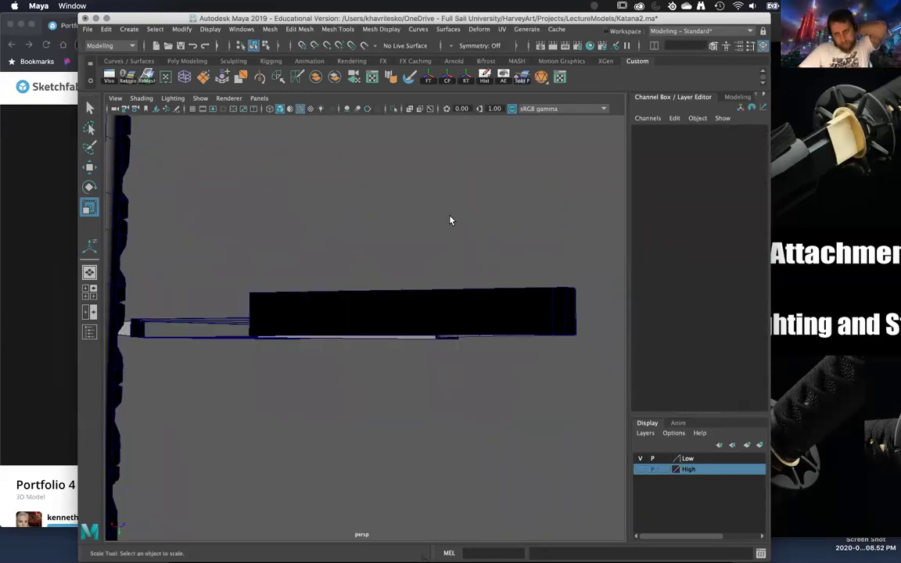
Step: Bevel the vertical edge at one corner of the inner arc with a fraction of 0.08
left_click_drag(464, 362, 377, 317, "alt")
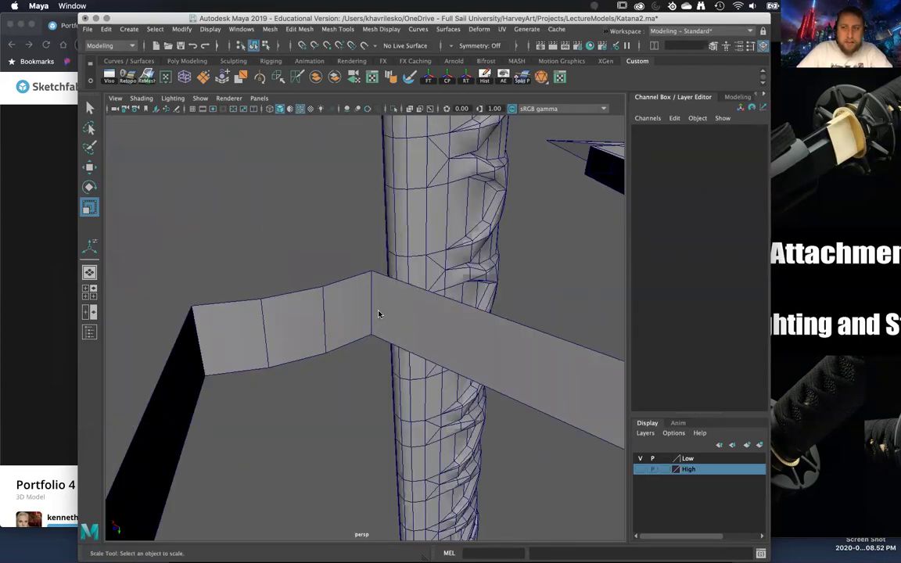
right_click_drag(378, 256, 381, 269)
right_click_drag(390, 235, 388, 232)
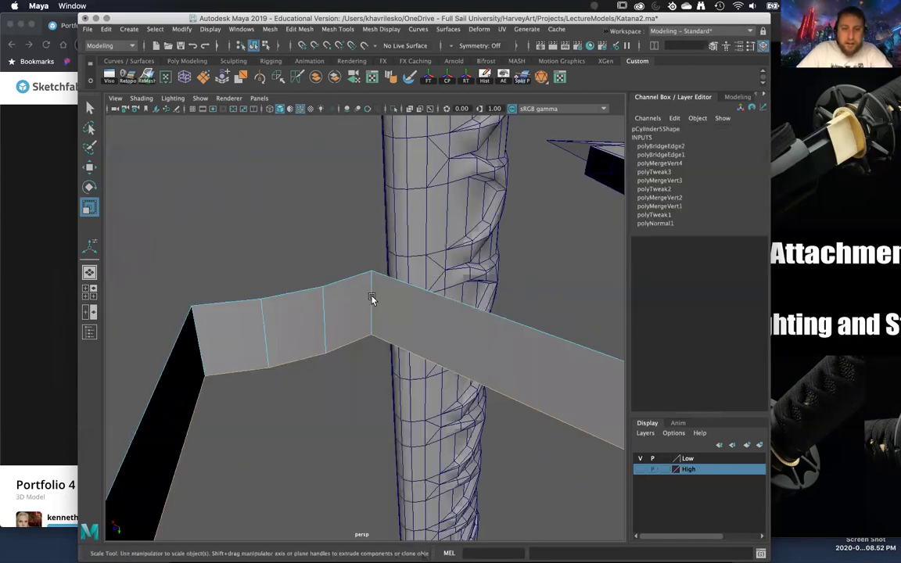
left_click_drag(342, 320, 331, 302, "alt")
right_click_drag(332, 301, 385, 299, "shift")
middle_click_drag(412, 358, 393, 353)
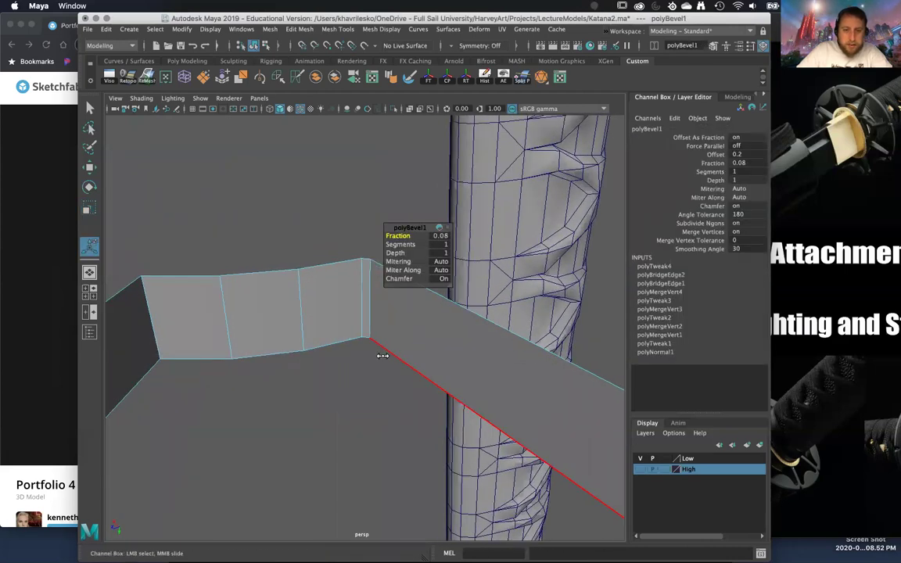
Step: Bevel the vertical edge at the inner arc's other corner with a small fraction and return to object selection
left_click_drag(357, 355, 282, 335, "alt")
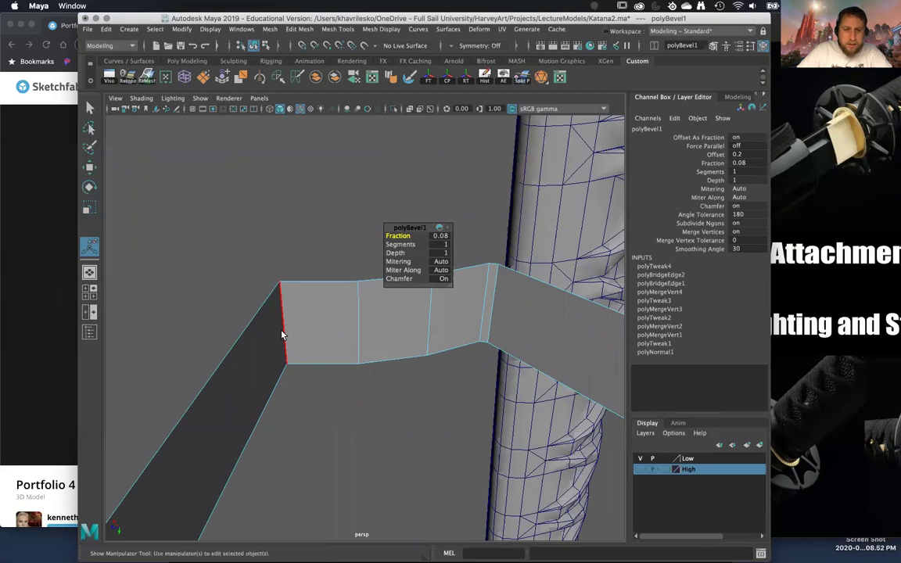
left_click(282, 336)
right_click_drag(282, 335, 329, 329, "shift")
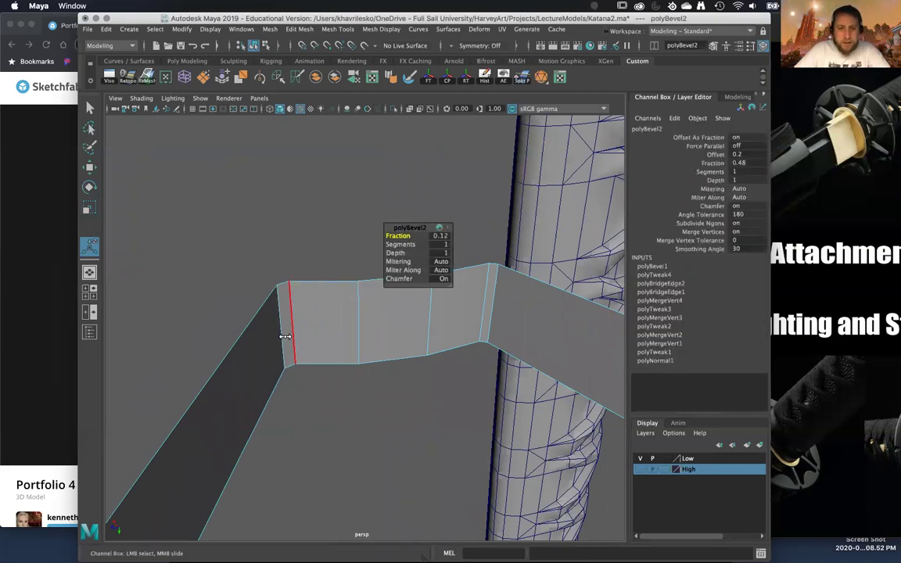
mouse_move(287, 335)
left_mouse_down("alt")
mouse_move(348, 317)
mouse_move(282, 338)
left_mouse_up("alt")
right_click_drag(311, 255, 335, 292)
right_click_drag(349, 240, 411, 271)
key("q")
left_click(351, 264)
Step: Scale the closed cut-out outline vertically to a Scale Y of 0.68
left_click_drag(411, 271, 499, 282, "alt")
middle_click_drag(499, 281, 430, 313, "alt")
right_click_drag(430, 313, 539, 400, "alt")
left_click_drag(539, 401, 457, 359, "alt")
left_click(451, 334)
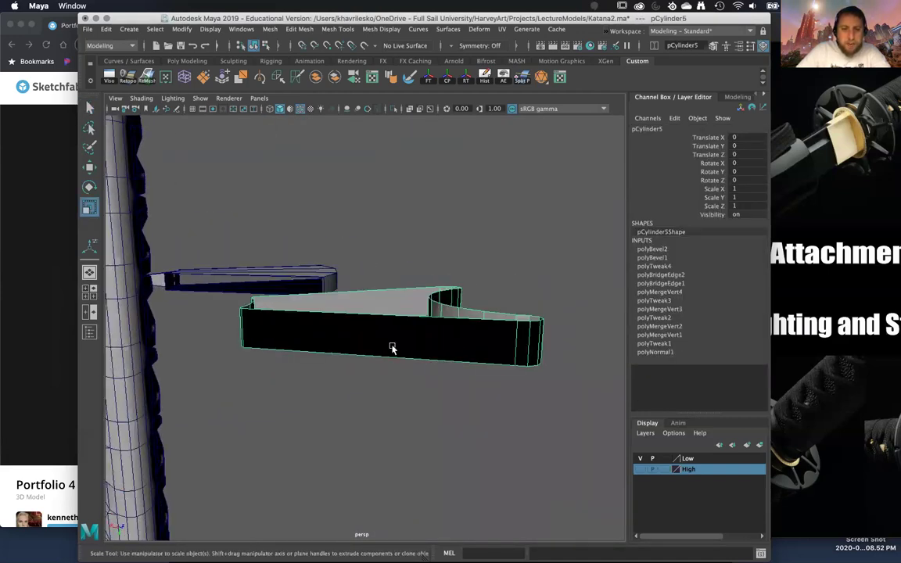
left_click_drag(339, 364, 347, 395)
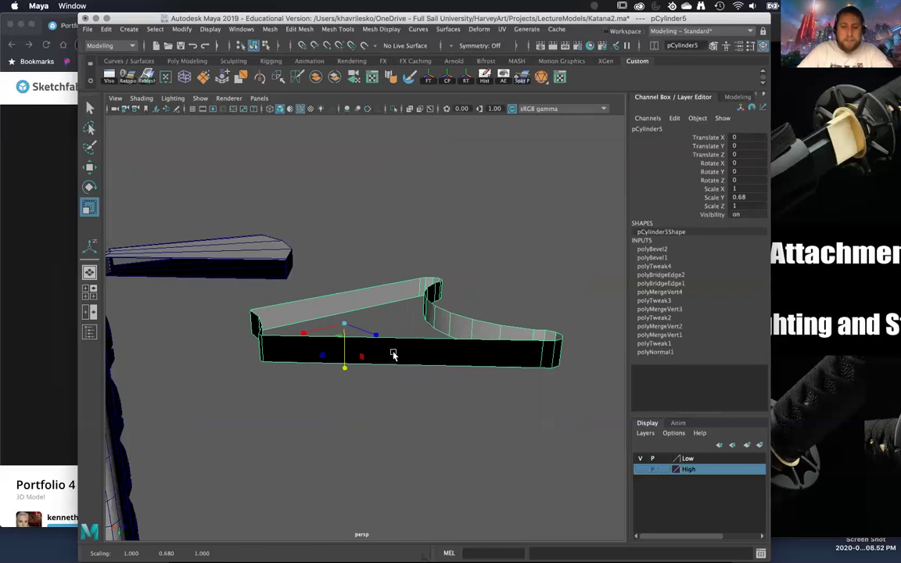
Step: Reselect the cut-out outline and delete its construction history
left_click_drag(464, 349, 462, 391, "alt")
scroll(462, 391, "down", 5)
left_click(307, 215)
left_click_drag(441, 325, 444, 281, "alt")
left_click(404, 331)
left_click(485, 76)
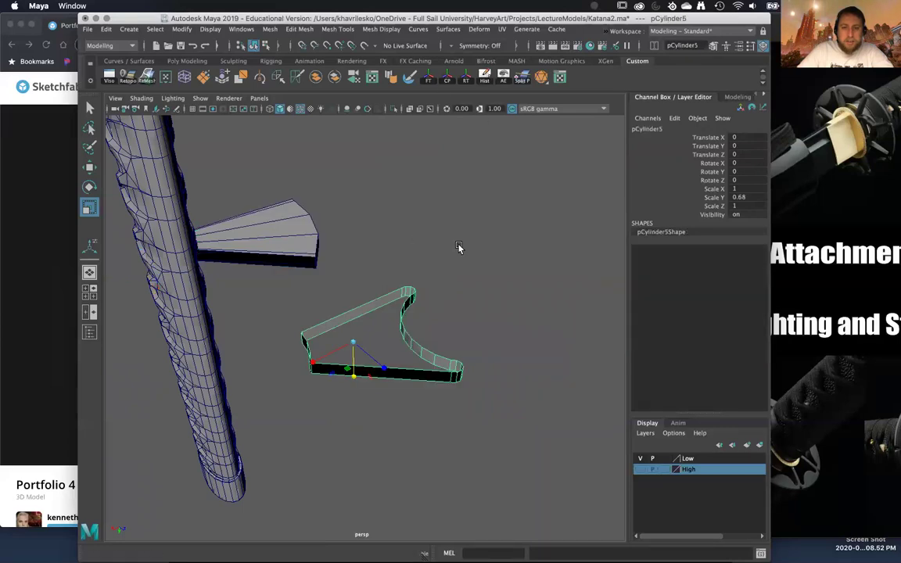
Step: Set the wedge's Translate Z to 0 to bring it back around the cut-out outline
left_click(266, 247)
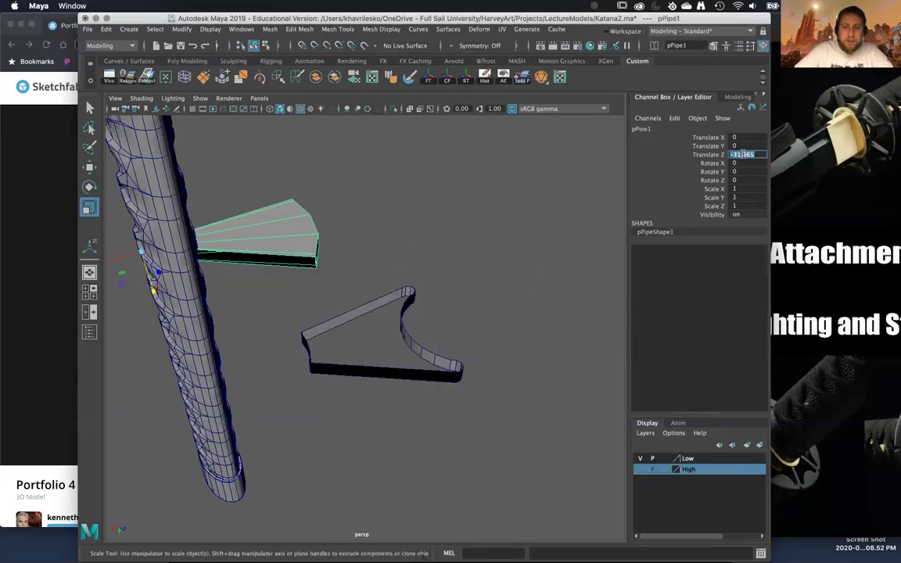
left_click(743, 154)
type("0")
key("Return")
left_click_drag(623, 172, 463, 332, "alt")
Step: Scale the cut-out outline up vertically so that it reaches slightly through the wedge's surface
left_click(529, 339)
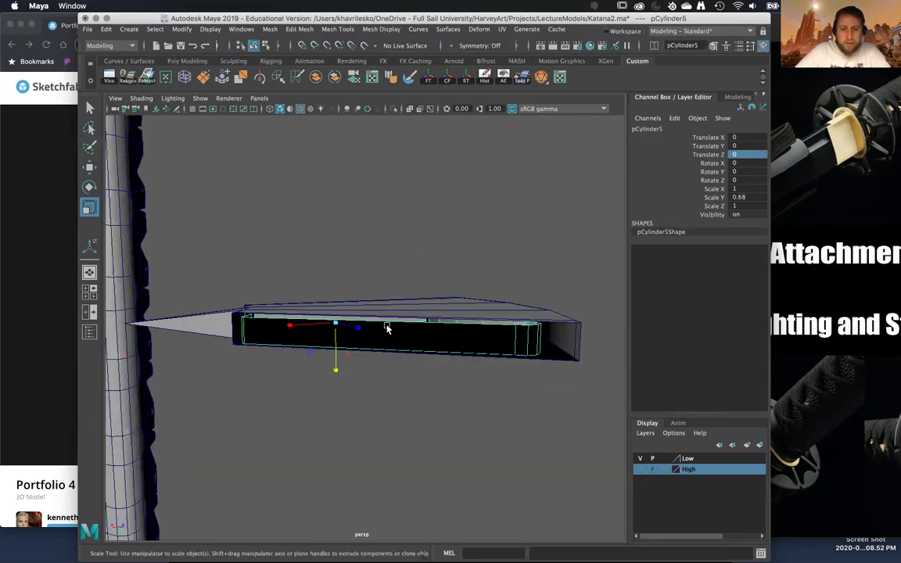
left_click_drag(338, 396, 339, 399)
left_click_drag(339, 399, 359, 330, "alt")
left_click_drag(406, 325, 367, 236, "alt")
left_click(434, 336)
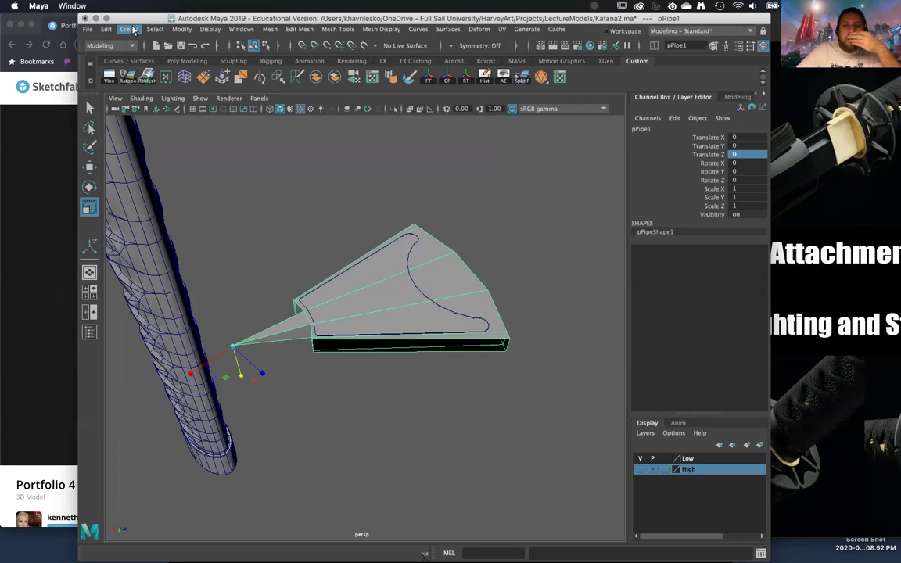
left_click(129, 29)
mouse_move(156, 68)
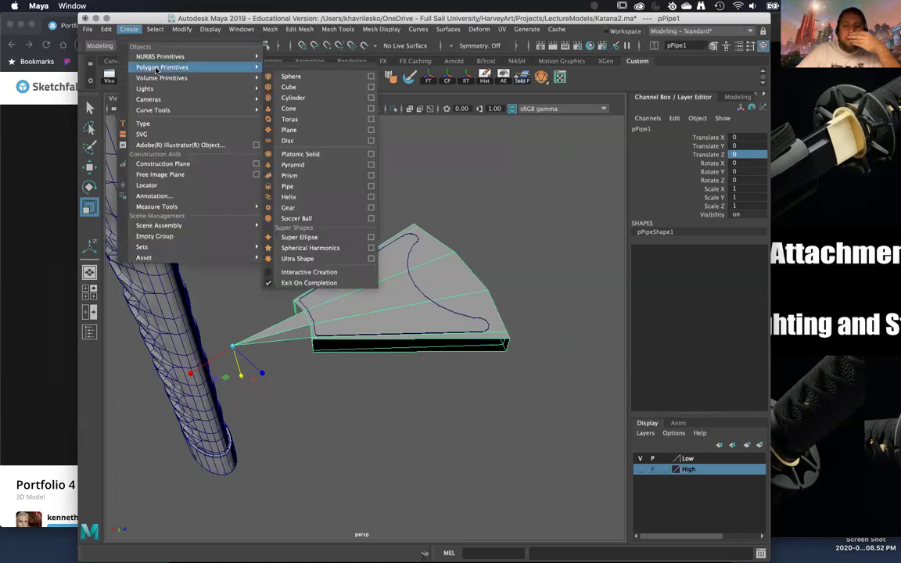
left_click(444, 189)
left_click_drag(429, 291, 445, 309, "alt")
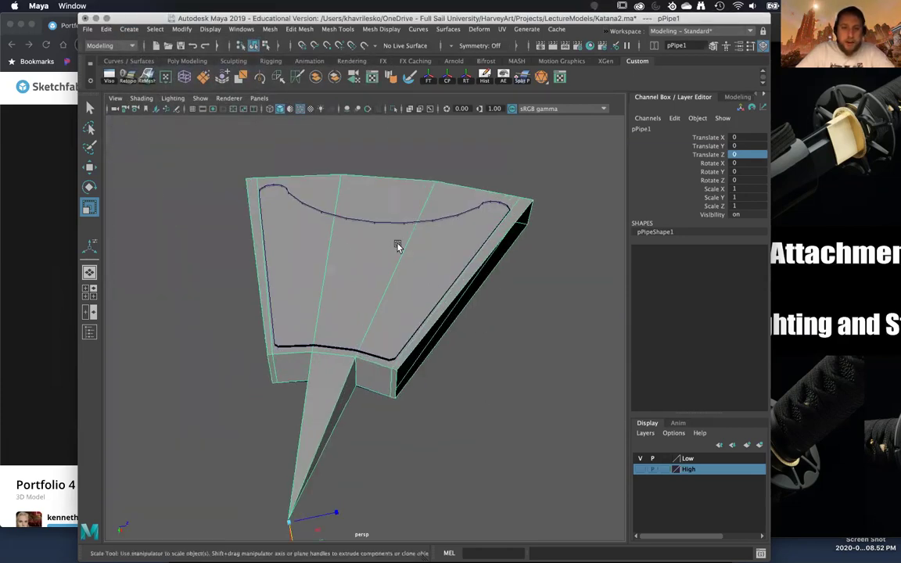
left_click(398, 246)
left_click_drag(398, 246, 416, 261, "alt")
scroll(408, 359, "up", 5)
left_click_drag(409, 359, 214, 339, "alt")
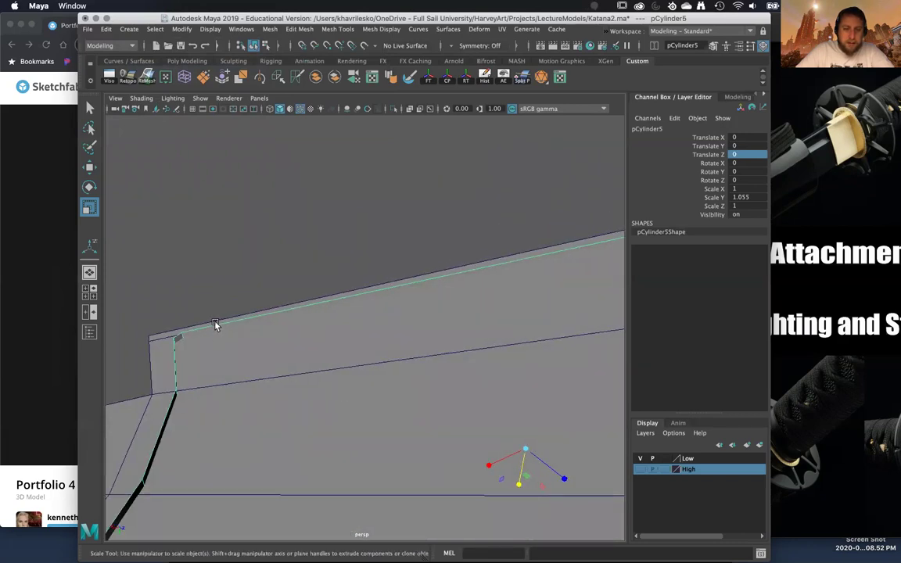
right_click_drag(216, 325, 214, 303)
left_click(223, 321)
left_click_drag(223, 321, 342, 381, "alt")
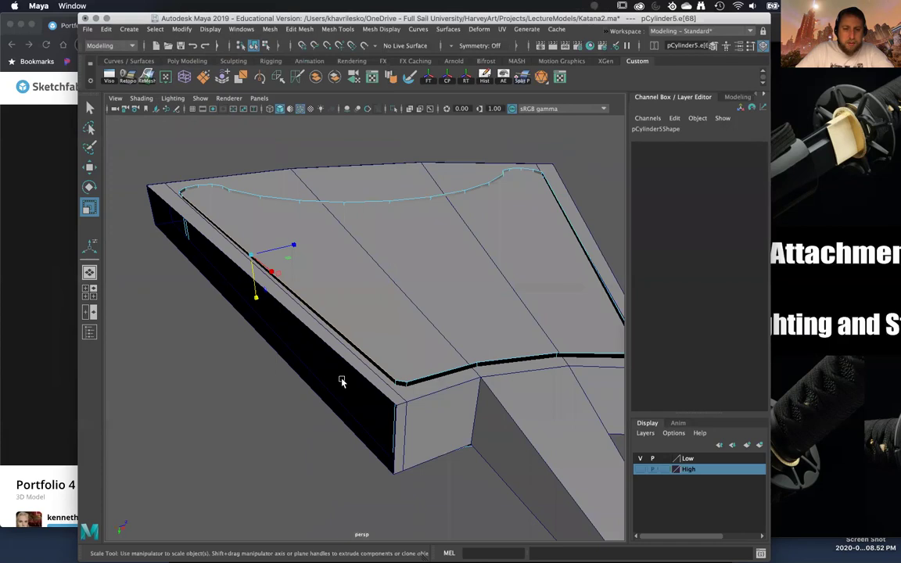
double_click(439, 377)
left_click_drag(438, 377, 440, 356, "alt")
mouse_move(449, 353)
right_mouse_down("shift")
mouse_move(451, 381)
mouse_move(443, 345)
right_mouse_up("shift")
left_click_drag(443, 346, 419, 324, "alt")
scroll(312, 345, "up", 1)
Step: Reselect the whole cut-out outline and refit its height in the wedge with Scale Y 0.902 and Translate Y -0.161
right_click_drag(266, 295, 308, 241)
left_click(279, 304)
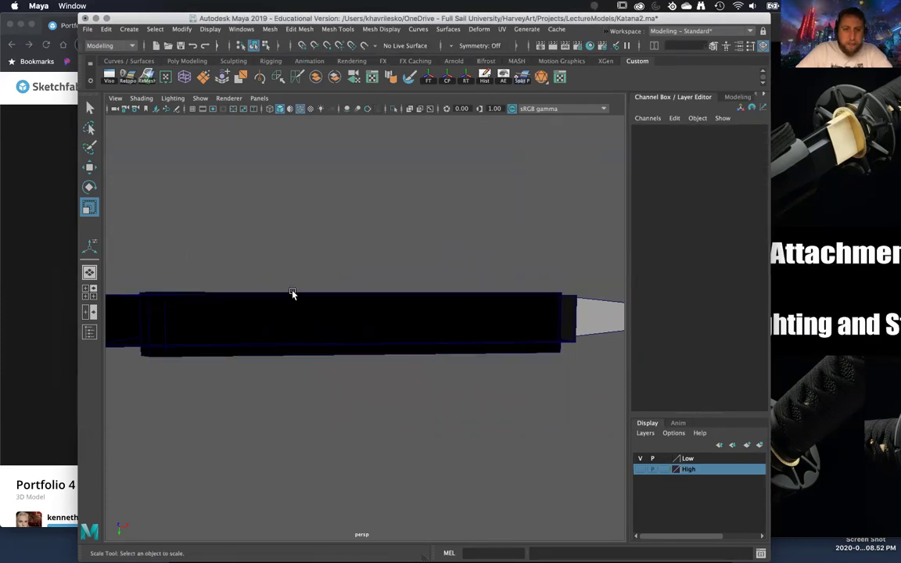
left_click(292, 294)
left_click_drag(428, 365, 301, 312)
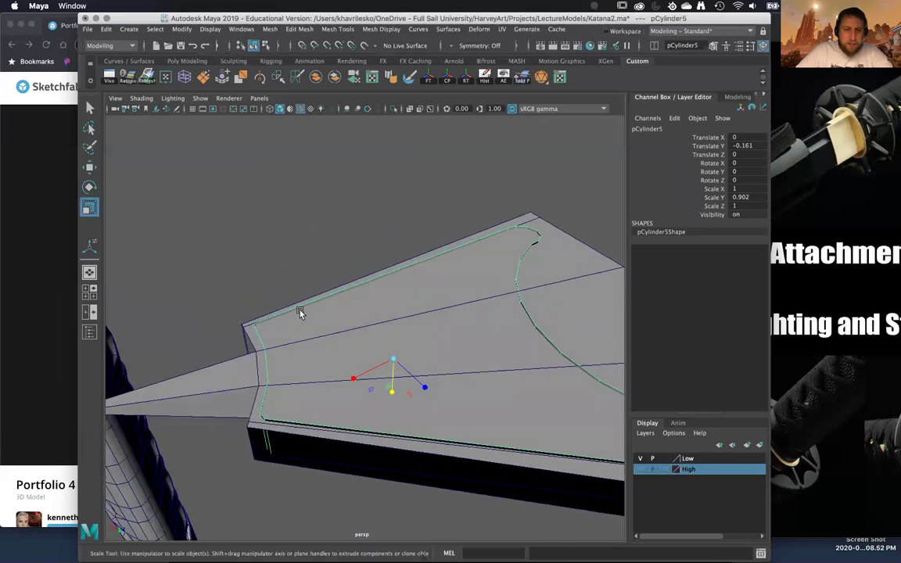
Step: Select both the upper and lower border edge loops of the cut-out outline
right_click_drag(302, 258, 301, 228)
double_click(318, 295)
right_click_drag(318, 297, 326, 315, "shift")
left_click_drag(356, 332, 349, 286, "alt")
double_click(347, 244, "shift")
left_click_drag(347, 246, 352, 301, "alt")
right_click_drag(353, 301, 353, 325, "shift")
mouse_move(327, 296)
left_mouse_down("alt")
mouse_move(335, 325)
mouse_move(335, 307)
left_mouse_up("alt")
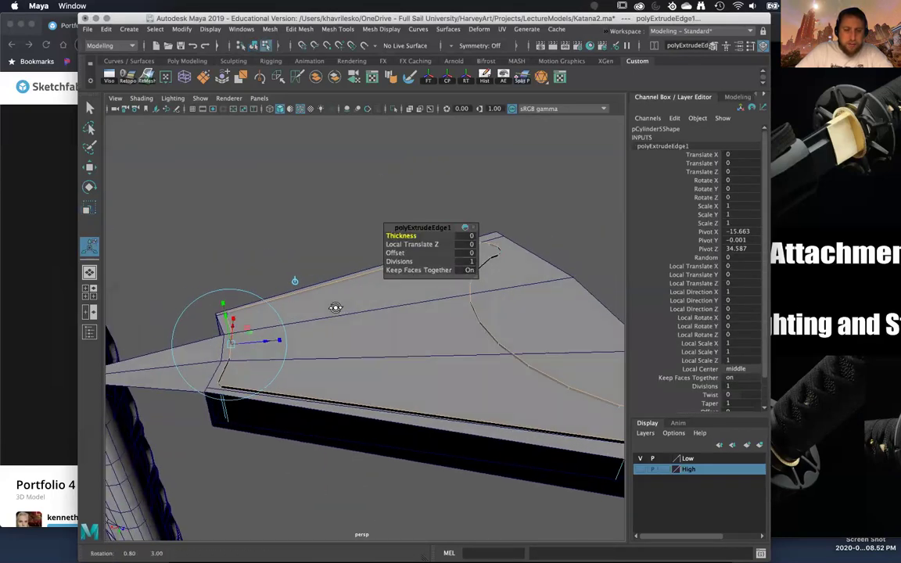
key("r")
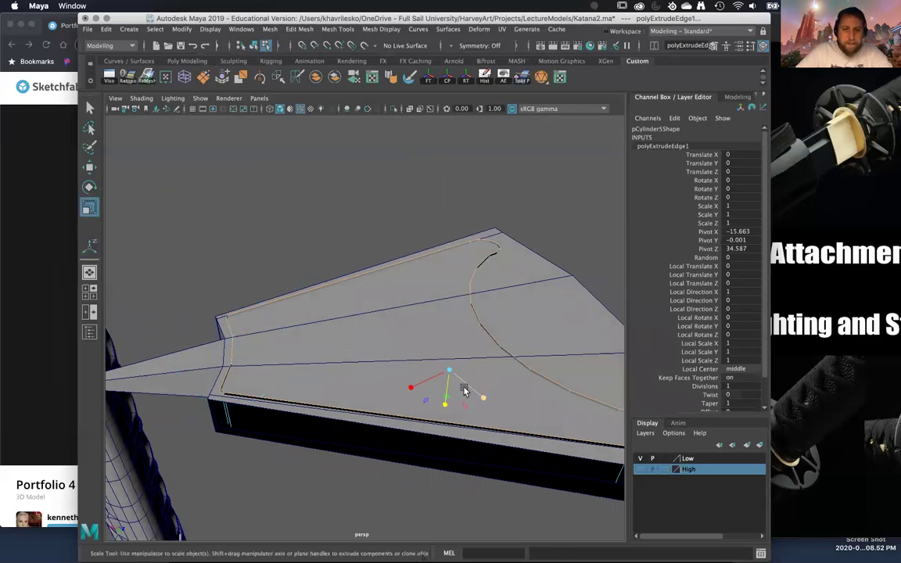
key("z")
Step: Extrude the outline's upper and lower border edges outward with a Thickness of -0.8 to form a rim
left_click_drag(383, 412, 321, 379, "alt")
left_click(330, 241)
right_click_drag(319, 353, 326, 382, "shift")
left_click_drag(405, 236, 506, 335)
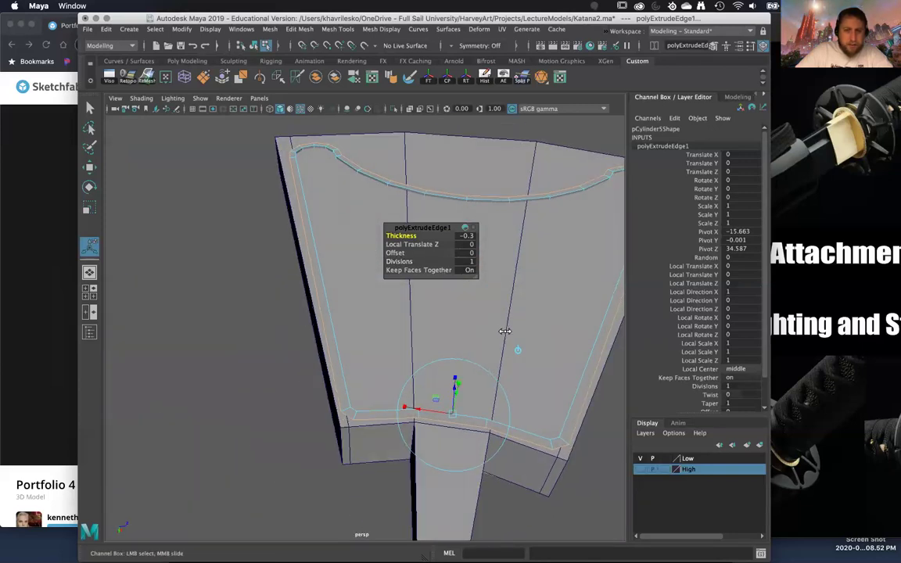
middle_click_drag(503, 330, 501, 330)
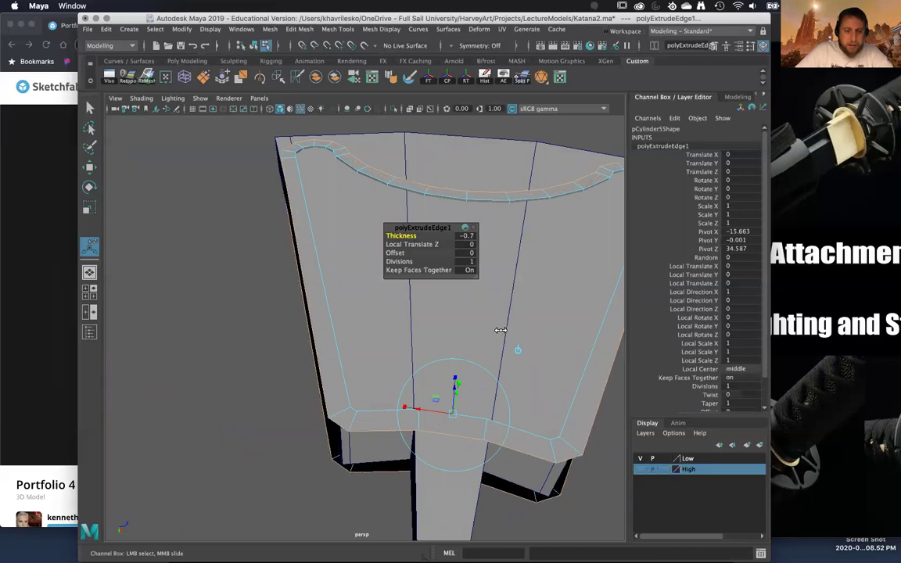
mouse_move(501, 332)
left_mouse_down("alt")
mouse_move(508, 307)
mouse_move(527, 316)
mouse_move(533, 341)
mouse_move(507, 328)
left_mouse_up("alt")
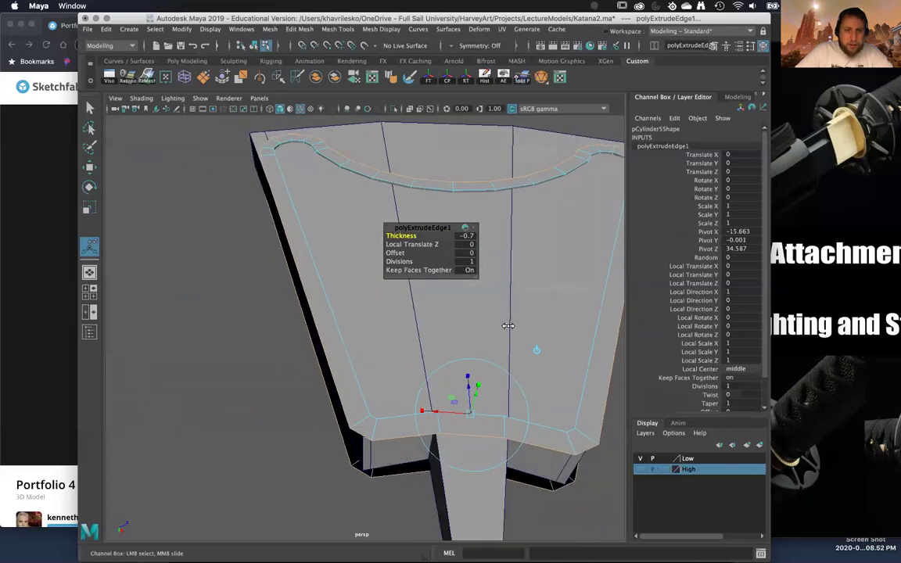
middle_click_drag(508, 325, 506, 325)
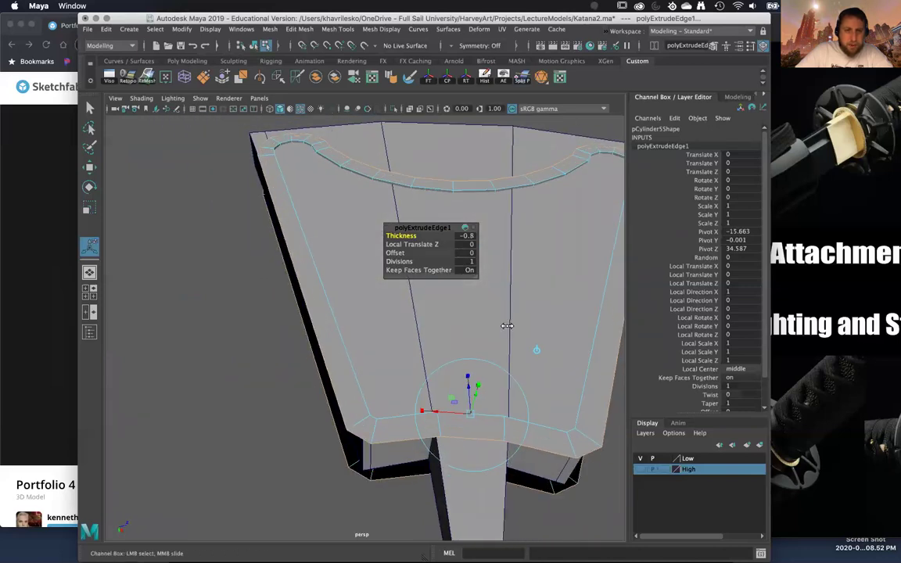
Step: Select the rim's short outer corner edges at both corners of the wedge's narrow end for moving
left_click_drag(507, 326, 567, 344, "alt")
right_click_drag(567, 344, 486, 286, "alt")
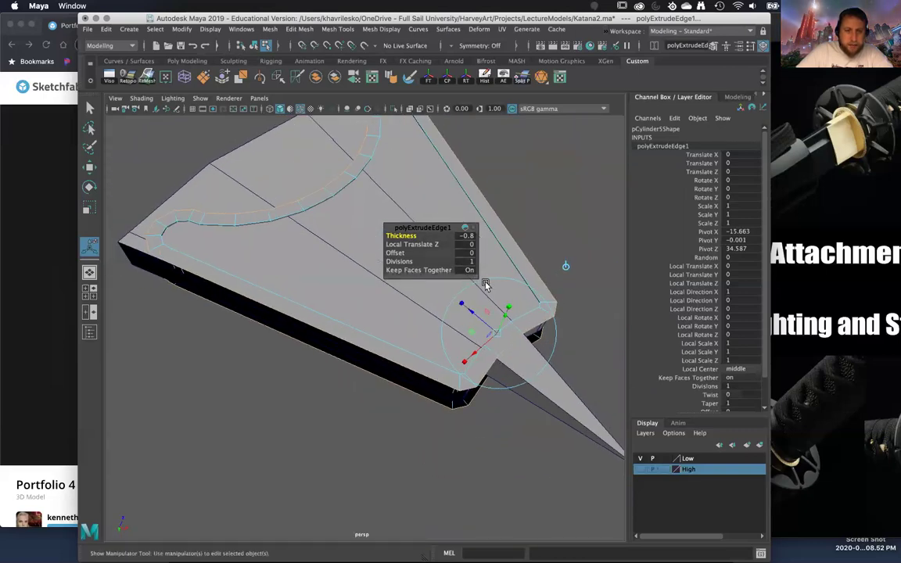
middle_click_drag(488, 313, 502, 370, "alt")
left_click_drag(501, 371, 541, 405, "alt")
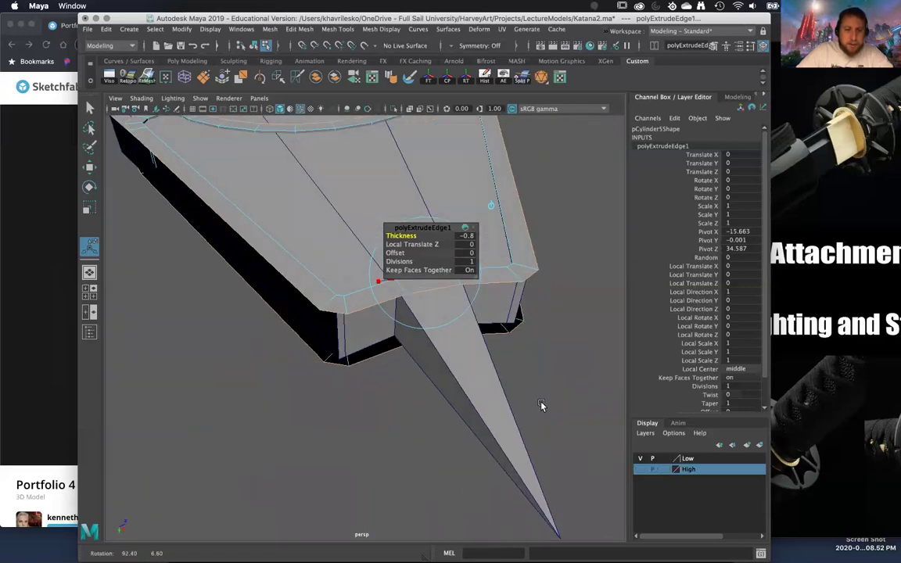
right_click(340, 305)
left_click(337, 286)
left_click(339, 313)
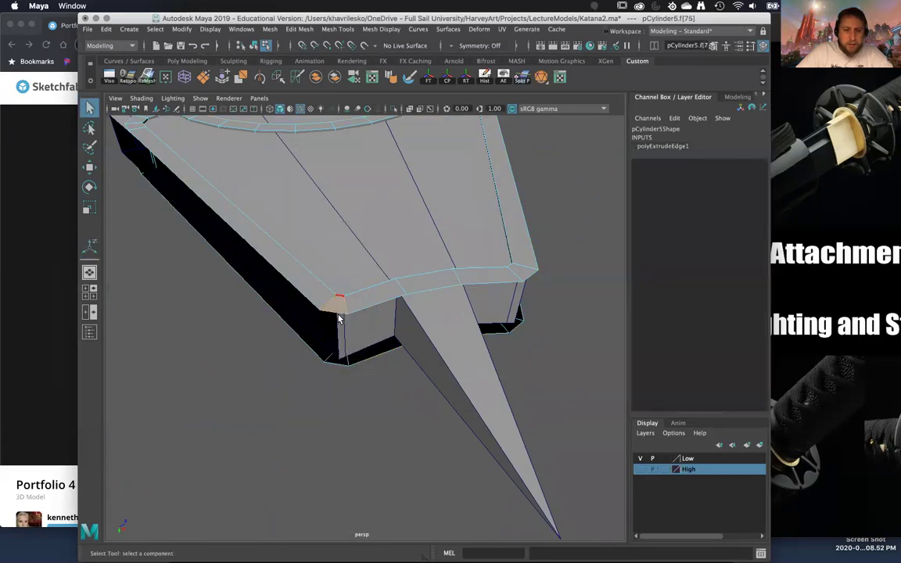
right_click(339, 309)
left_click(335, 215)
left_click(331, 310)
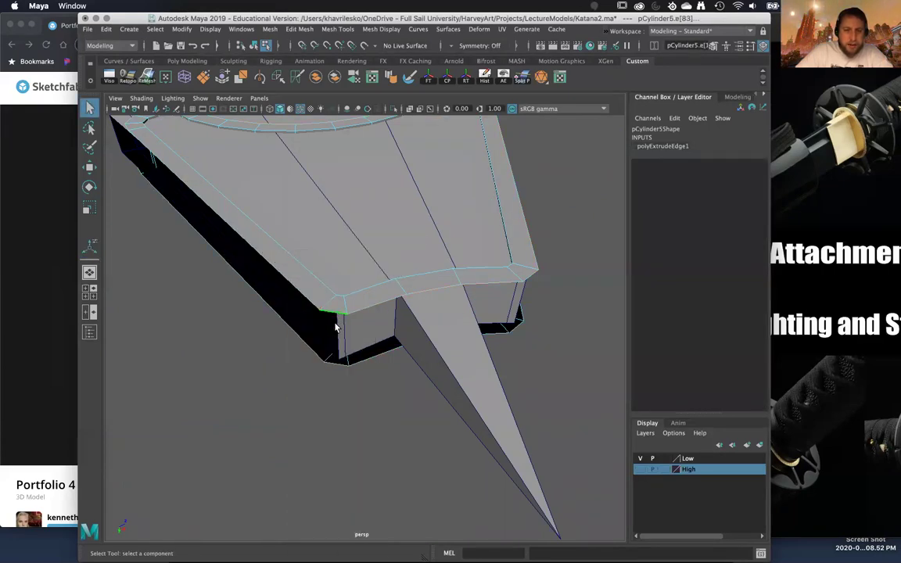
left_click(500, 330, "shift")
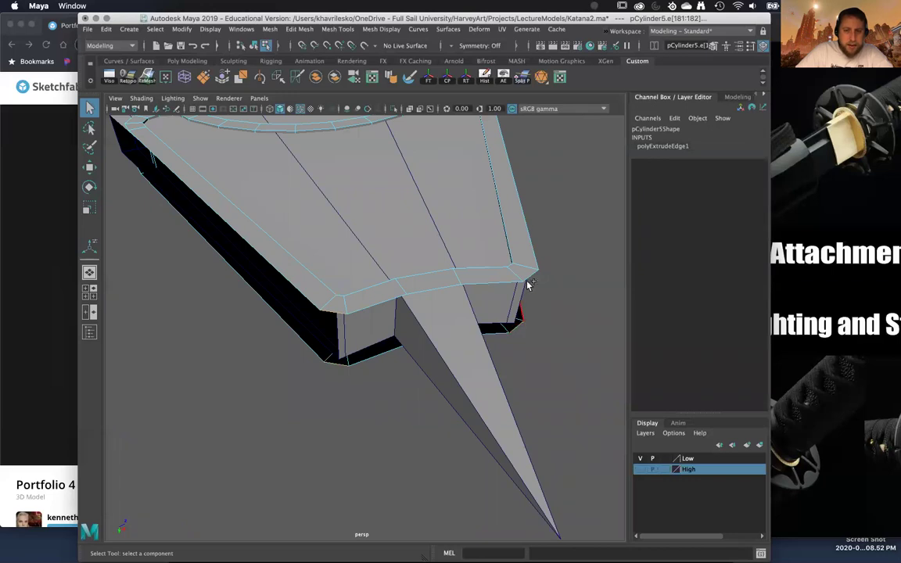
left_click_drag(534, 290, 363, 394, "alt")
key("w")
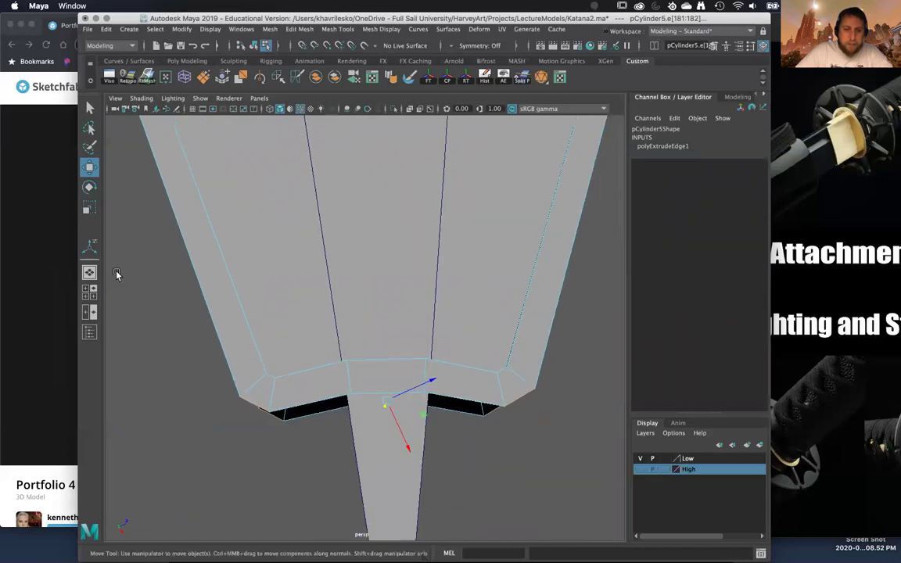
Step: Align the Move tool's pivot with the outline's narrow-end edge and shift the selected corner edges along it
double_click(90, 171)
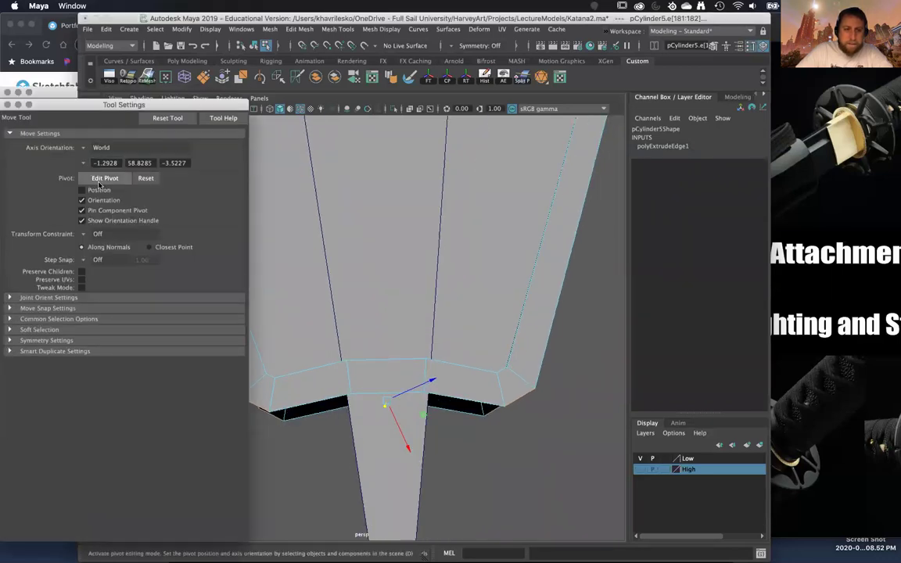
left_click(106, 181)
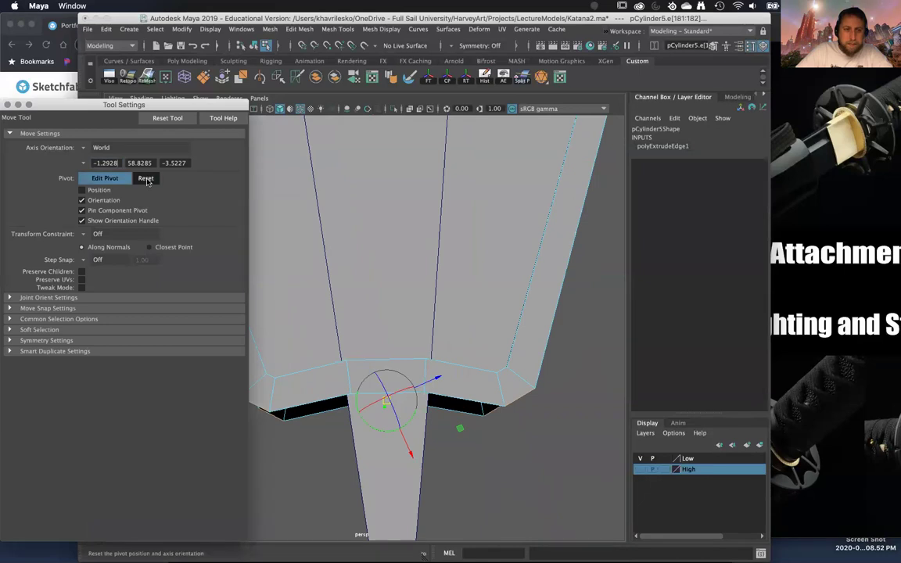
left_click(7, 104)
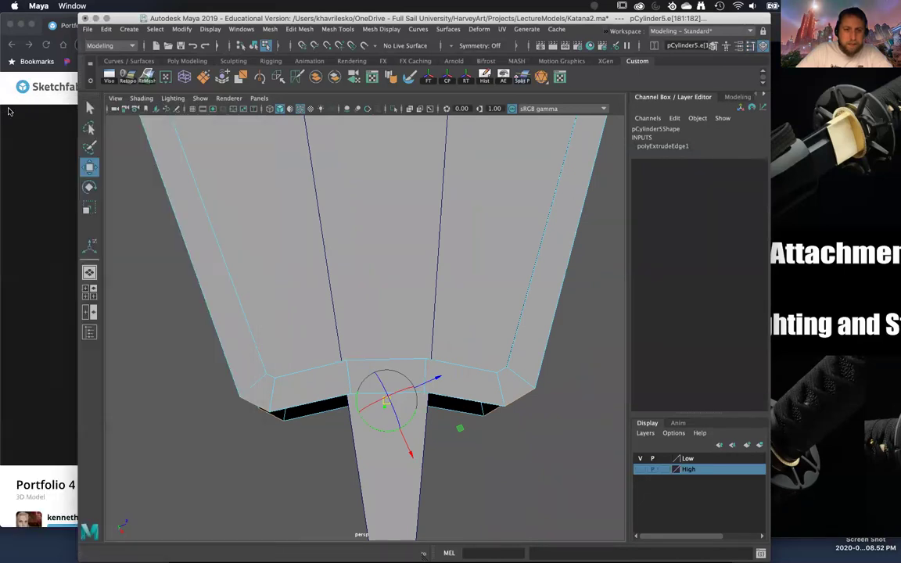
left_click(388, 359)
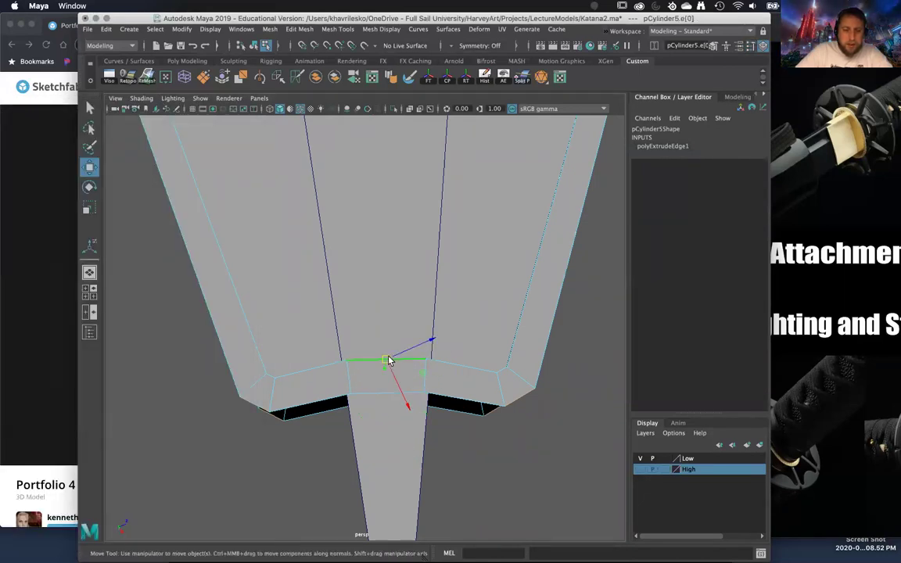
key("super+z")
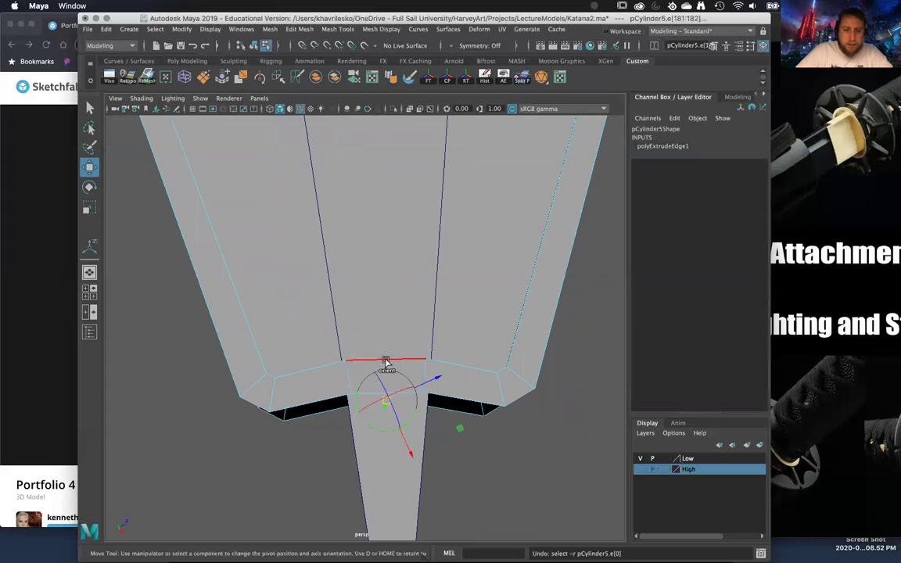
left_click_drag(399, 417, 301, 323, "alt")
key("d")
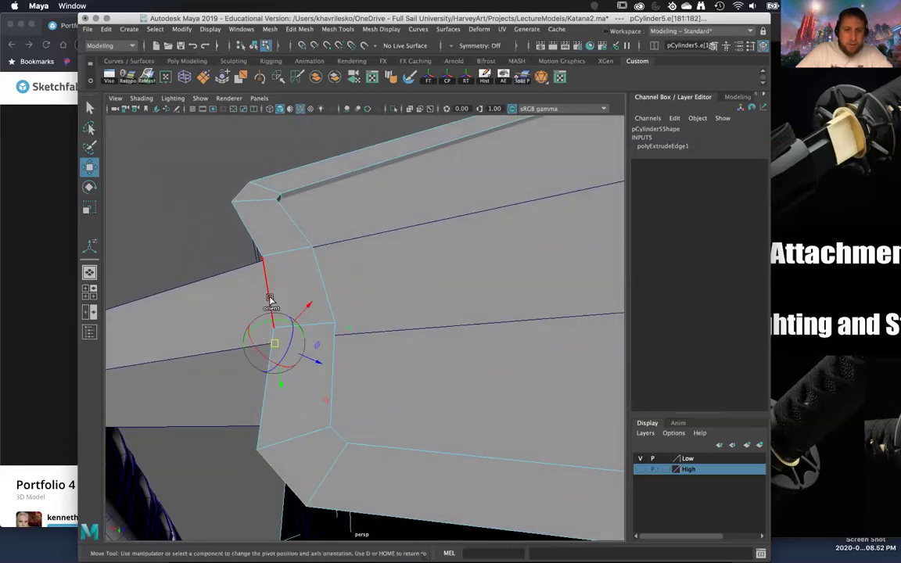
left_click_drag(319, 366, 376, 341, "alt")
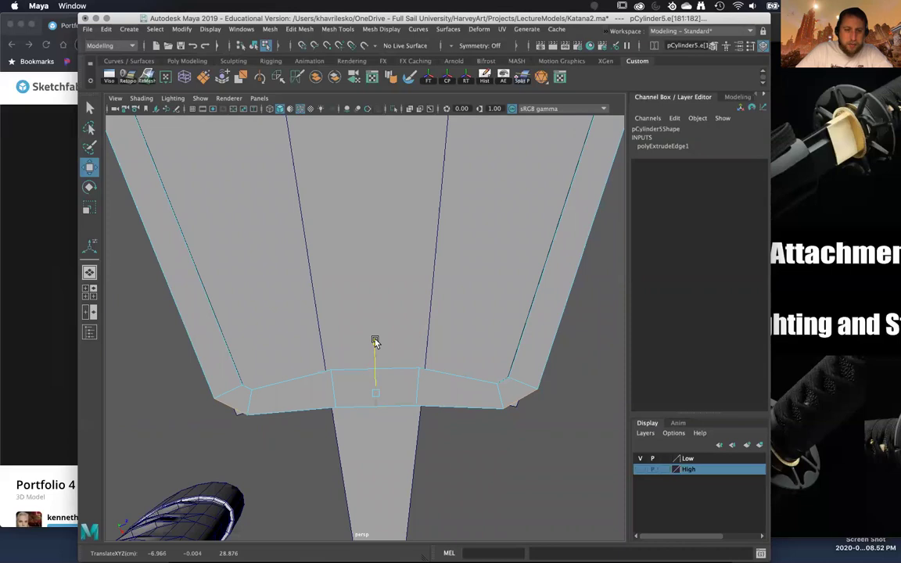
left_click_drag(423, 391, 396, 237)
Step: Return to object mode with the whole cut-out outline selected
right_click_drag(398, 237, 454, 218)
left_click(549, 167)
left_click_drag(549, 168, 404, 326, "alt")
left_click(461, 307)
right_click_drag(404, 256, 351, 256)
left_click(402, 333)
left_click_drag(407, 365, 387, 298, "alt")
right_click_drag(482, 256, 517, 309)
left_click_drag(458, 396, 453, 257, "alt")
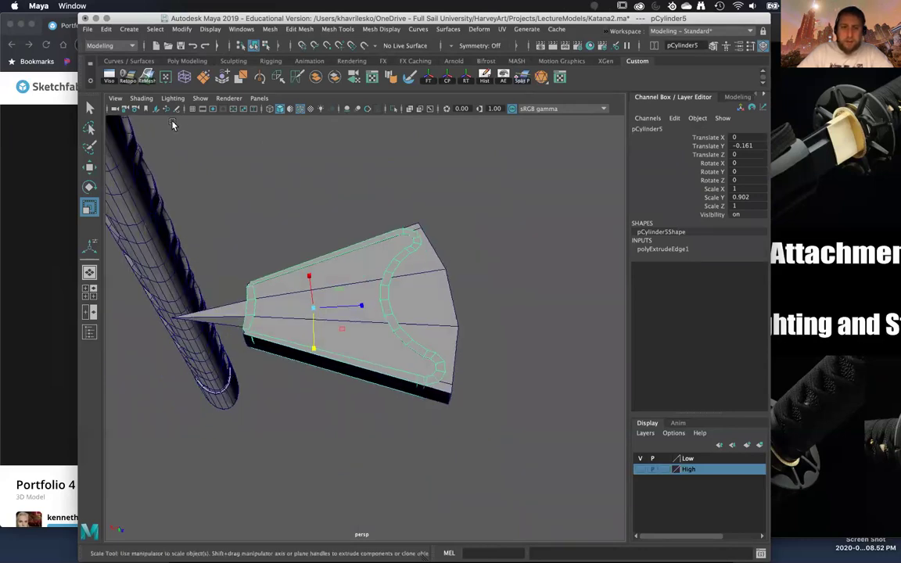
Step: Create a polygon cylinder, scale it uniformly to 14.652 and place it over the wedge at Translate X -10.615 and Z 31.153
left_click(129, 30)
mouse_move(152, 67)
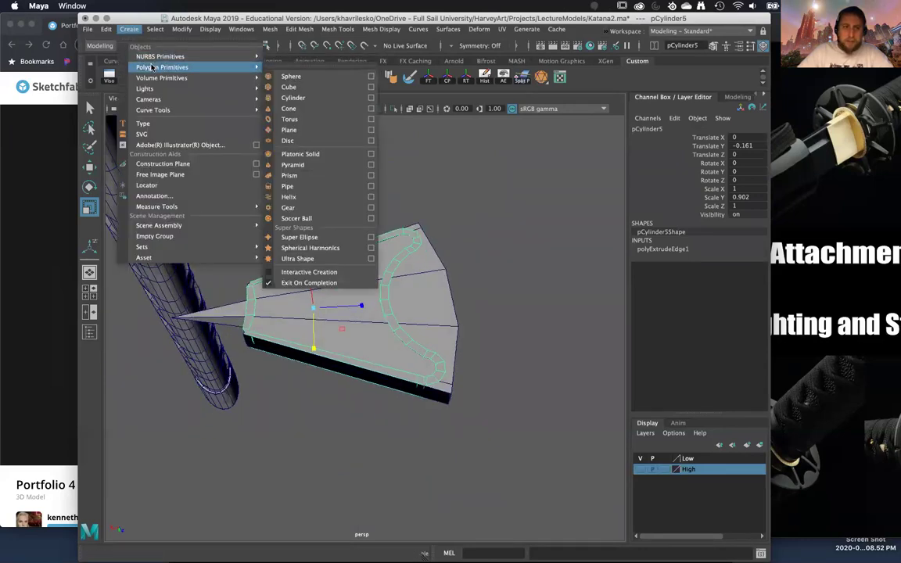
left_click(307, 100)
mouse_move(352, 215)
left_mouse_down("alt")
mouse_move(358, 165)
mouse_move(364, 183)
mouse_move(344, 199)
left_mouse_up("alt")
left_click_drag(202, 193, 337, 177)
key("w")
middle_click_drag(177, 270, 510, 213)
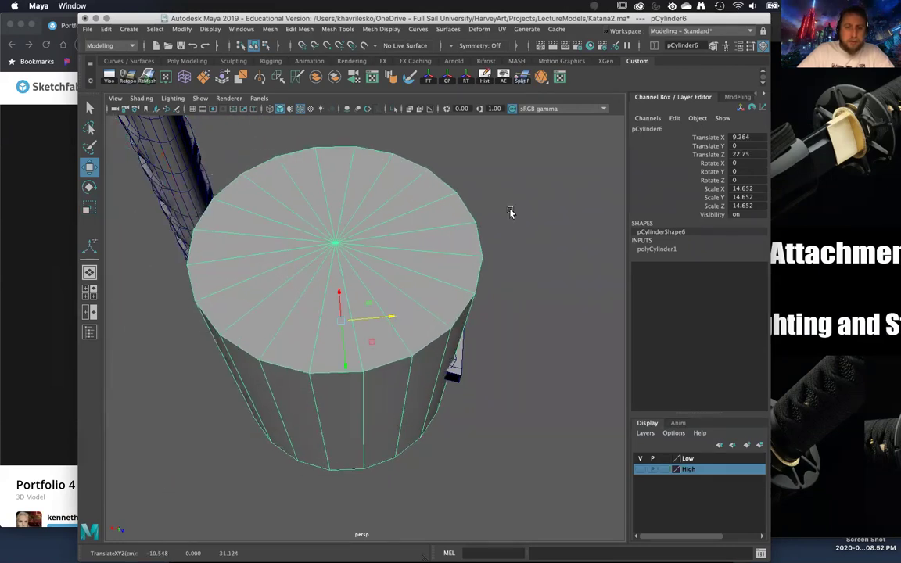
left_click_drag(516, 296, 345, 300, "alt")
key("r")
right_click_drag(345, 299, 408, 283, "alt")
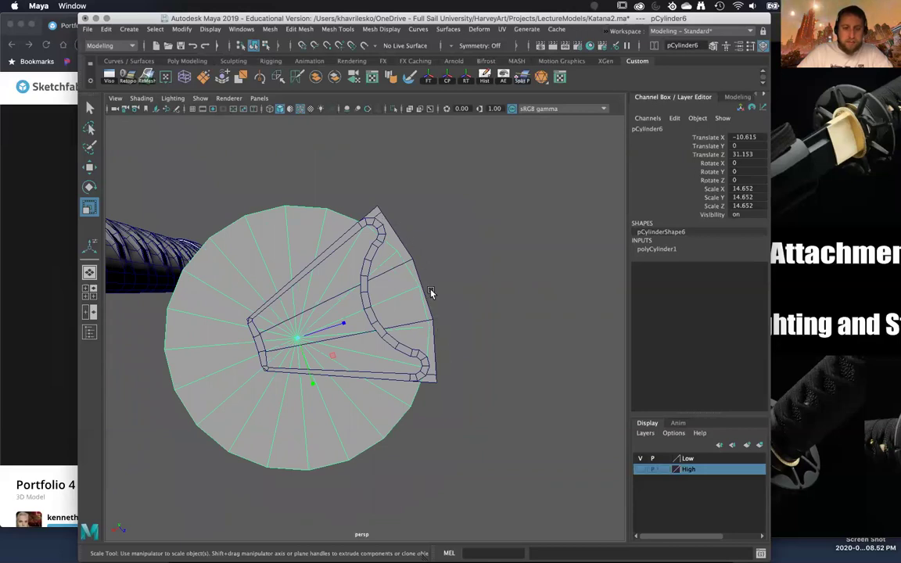
Step: Delete the large cylinder around the wedge
left_click(412, 269)
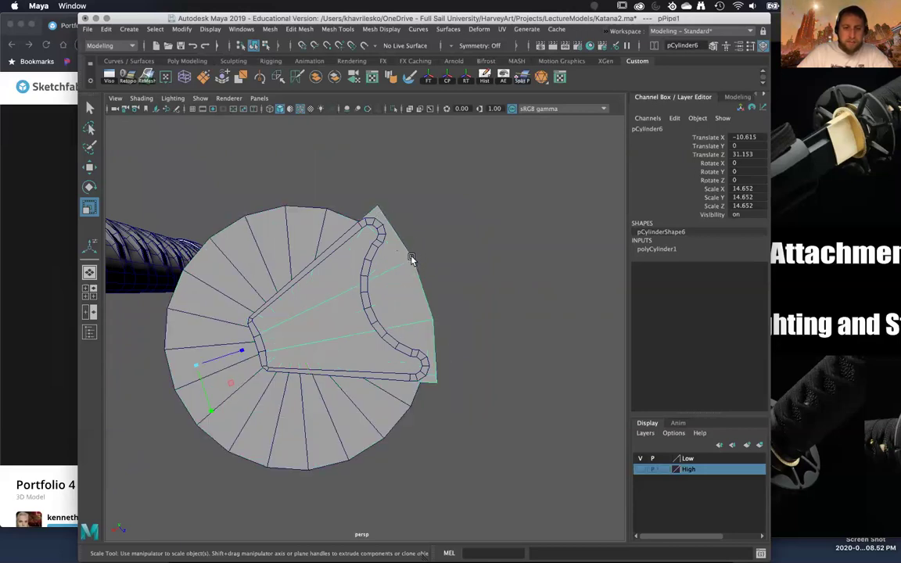
left_click_drag(426, 258, 330, 249, "alt")
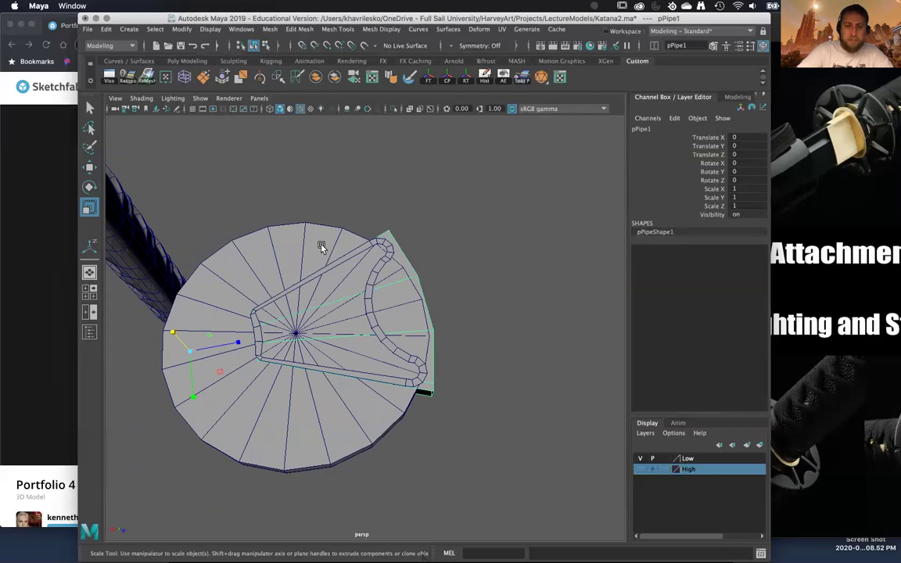
left_click(316, 249)
key("Delete")
Step: Try inserting an extra edge loop through one outer segment of the wedge
left_click_drag(321, 250, 365, 293, "alt")
left_click(373, 244)
left_click_drag(384, 233, 346, 227, "alt")
right_click_drag(346, 227, 263, 239, "shift")
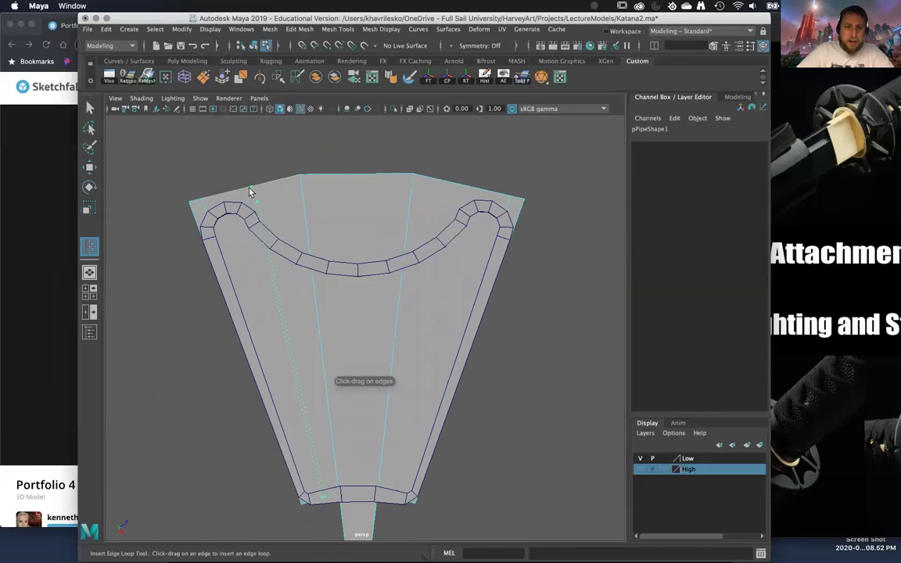
left_click(254, 200)
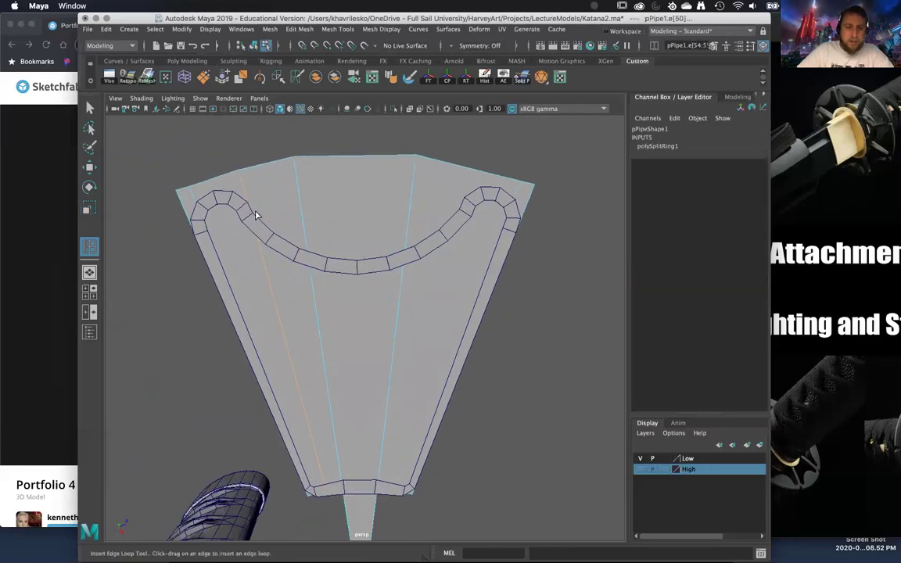
key("ctrl+z")
Step: Delete the two edge loops that run close to the wedge's long sides
key("w")
right_click_drag(236, 245, 204, 201)
left_click(193, 195)
left_click(509, 185)
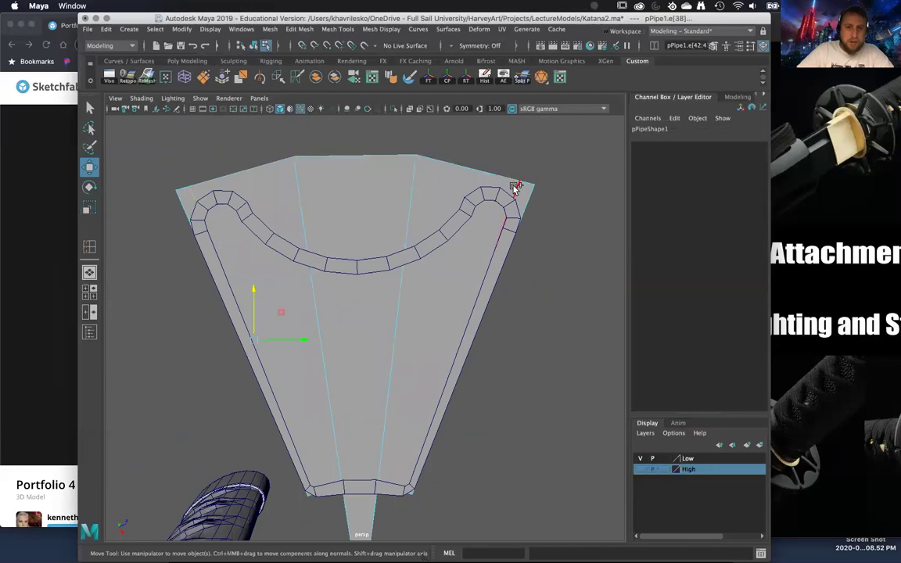
right_click_drag(520, 194, 461, 208, "shift")
key("r")
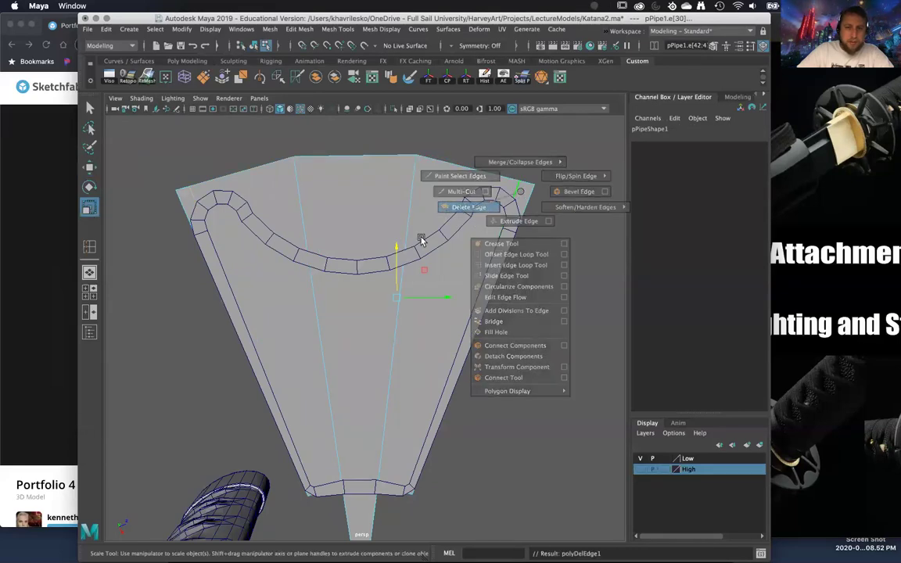
Step: Insert one edge loop lengthwise through the middle of each of the wedge's two outer segments
right_click_drag(262, 207, 237, 175)
left_click(237, 173)
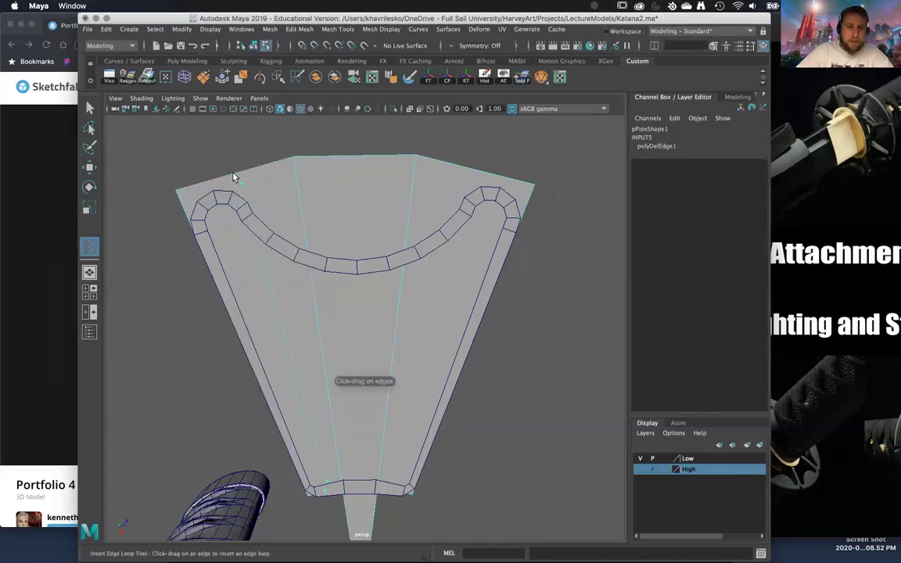
left_click(489, 179)
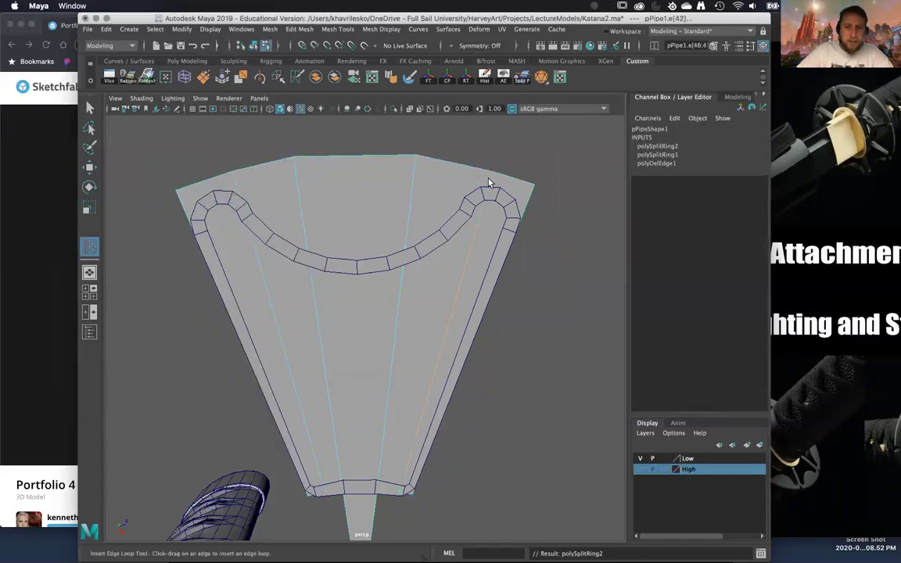
Step: Insert an edge loop lengthwise through the middle of the wedge's central segment
left_click(354, 161)
left_click_drag(378, 204, 381, 255, "alt")
middle_click_drag(382, 254, 325, 197, "alt")
right_click_drag(325, 197, 388, 299, "alt")
left_click_drag(387, 300, 581, 243, "alt")
left_click_drag(506, 294, 539, 309, "alt")
Step: Slide the edge loop in one outer segment slightly toward the wedge's middle with the Slide Edge tool
left_click(475, 287)
key("w")
right_click(473, 291, "shift")
mouse_move(462, 388)
right_mouse_down("shift")
mouse_move(458, 418)
mouse_move(462, 374)
right_mouse_up("shift")
middle_click_drag(462, 323, 453, 325)
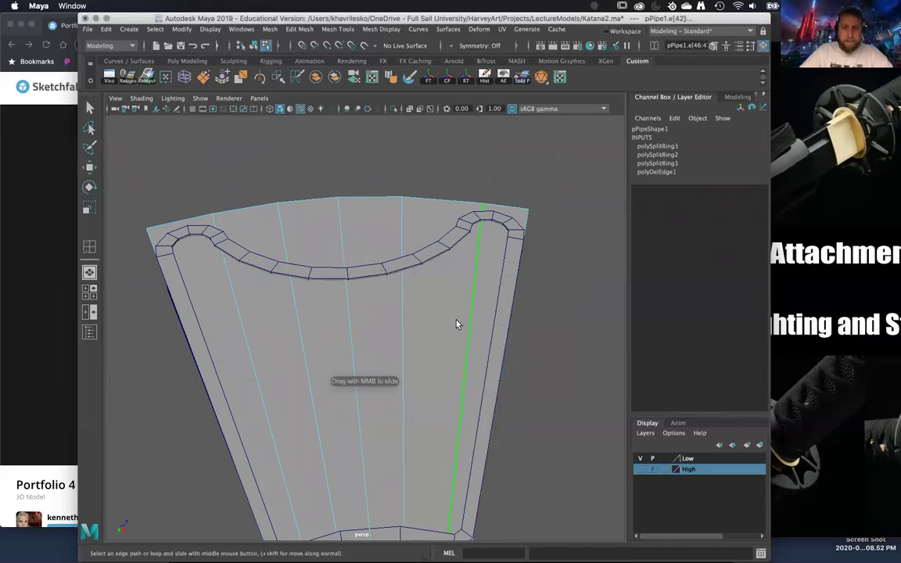
left_click_drag(456, 323, 448, 302, "alt")
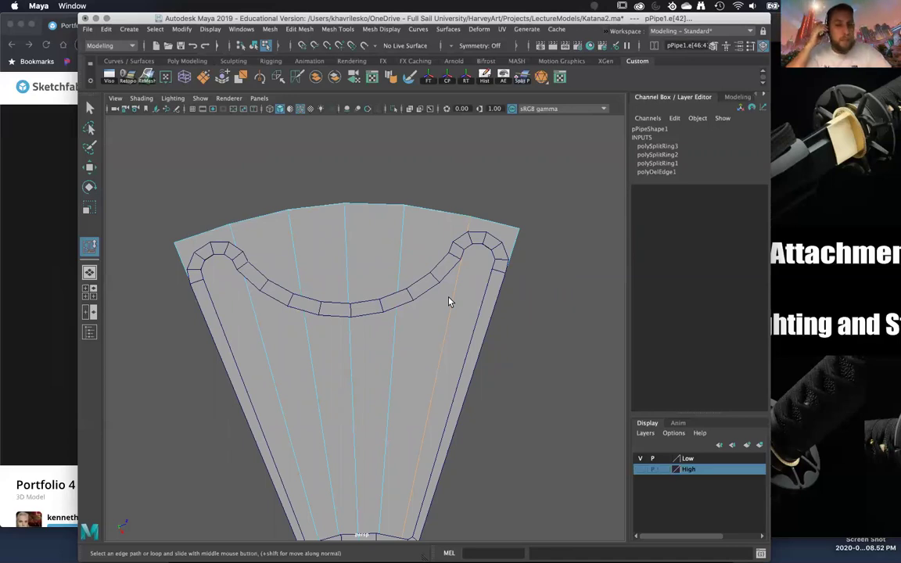
left_click_drag(295, 267, 362, 203, "alt")
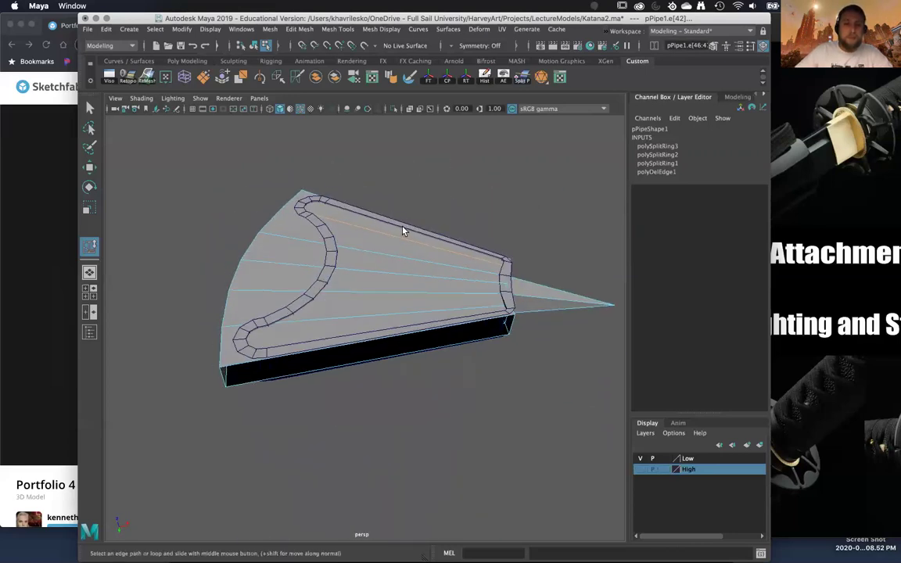
Step: Delete the wedge's large flat faces, keeping its curved outer strip of faces for joining to the rim
right_click(363, 256)
left_click(400, 267)
right_click(364, 259)
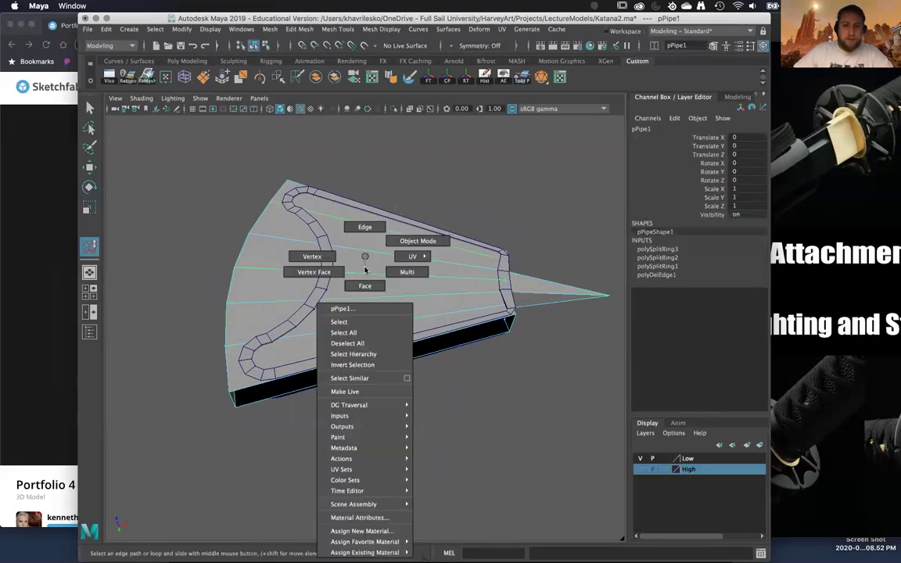
left_click(358, 280)
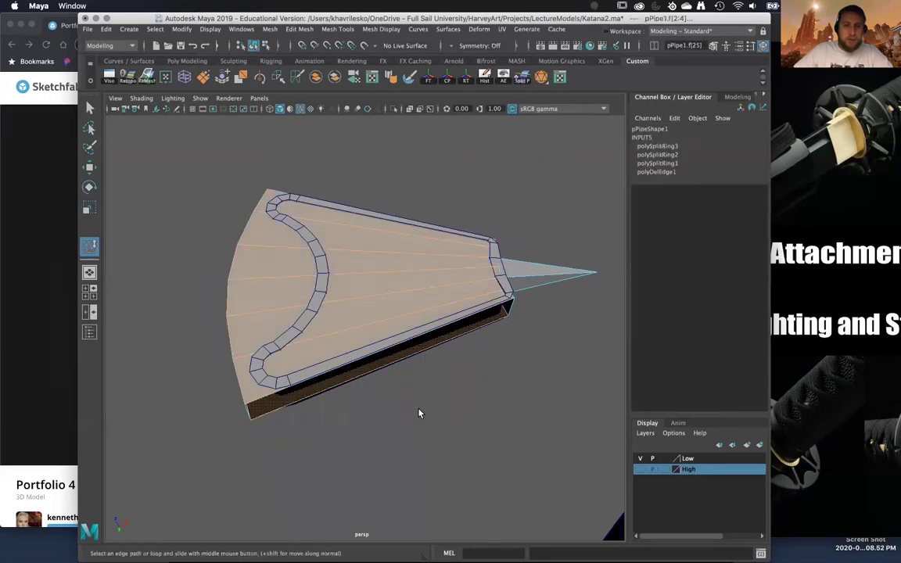
key("Delete")
left_click_drag(400, 380, 492, 306, "alt")
left_click_drag(344, 300, 322, 289, "alt")
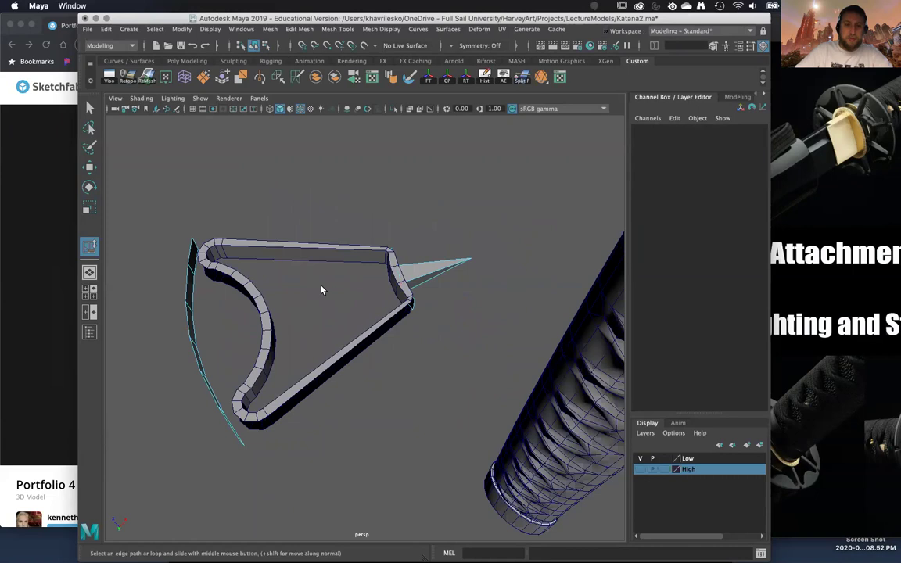
middle_click_drag(321, 290, 469, 377, "alt")
left_click_drag(468, 376, 438, 362, "alt")
middle_click_drag(438, 362, 390, 297, "alt")
scroll(390, 297, "up", 3)
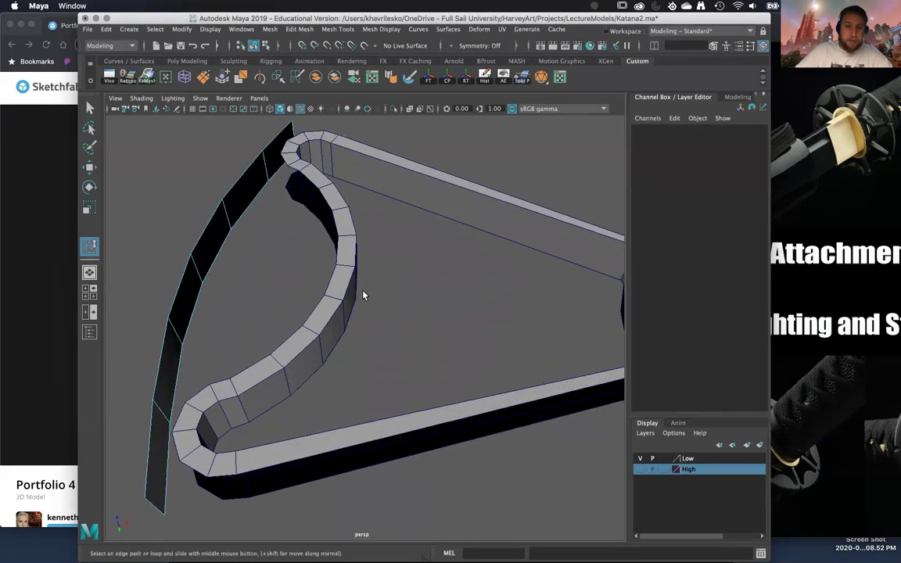
Step: Combine the rounded cut-out rim and the curved outer strip into one mesh
key("w")
left_click_drag(245, 342, 227, 309, "alt")
left_click(302, 344)
left_click(331, 294, "shift")
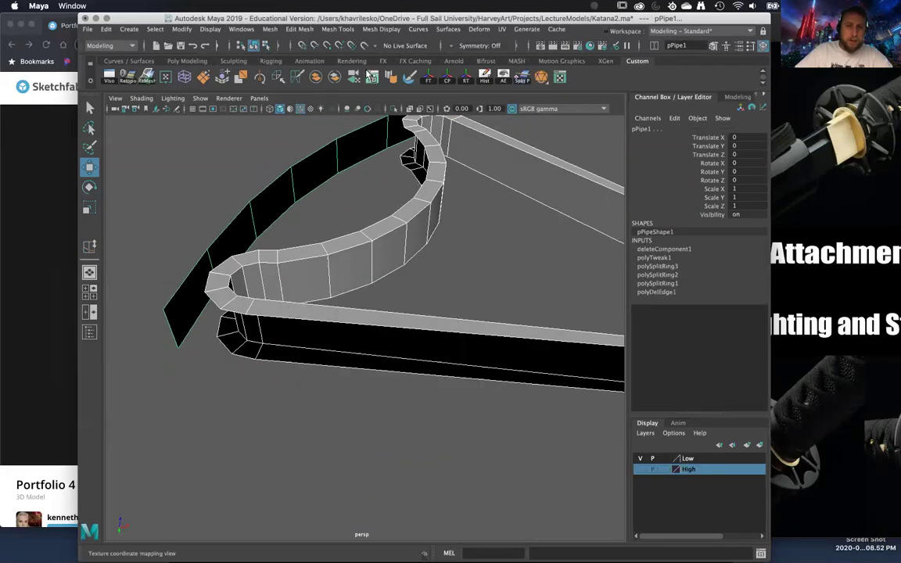
left_click(317, 77)
Step: Bridge the curved outer strip to the rim at one corner, on both the upper and lower edges
left_click_drag(320, 236, 311, 288, "alt")
right_click_drag(313, 258, 312, 230)
left_click(317, 268)
left_click(296, 250, "shift")
right_click_drag(398, 298, 371, 427, "shift")
left_click_drag(375, 391, 479, 237, "alt")
right_click_drag(486, 328, 520, 421, "alt")
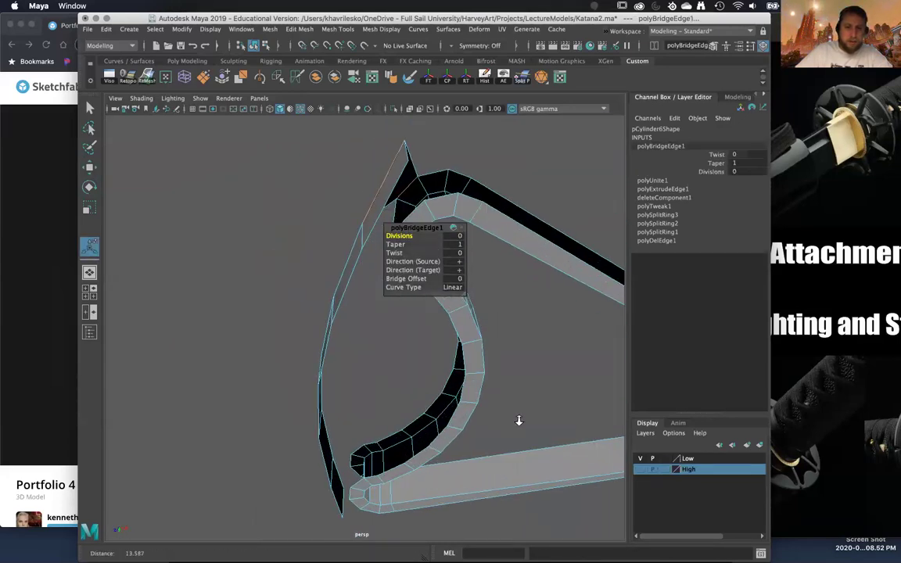
left_click_drag(518, 420, 443, 191, "alt")
left_click(401, 160)
left_click(398, 161, "shift")
key("g")
left_click_drag(430, 309, 357, 293, "alt")
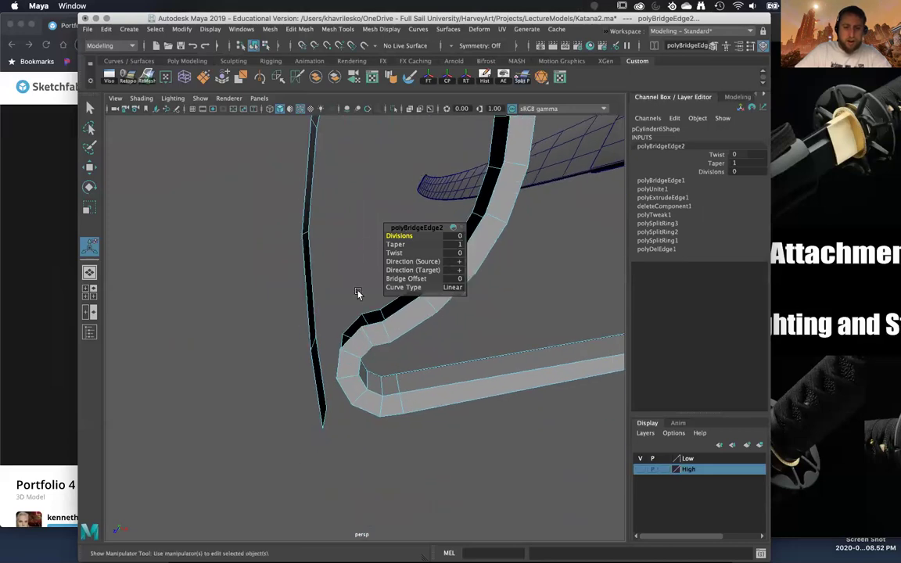
Step: Bridge the strip's end to the rim at the opposite corner, again on both the upper and lower edges
left_click_drag(366, 382, 374, 285, "alt")
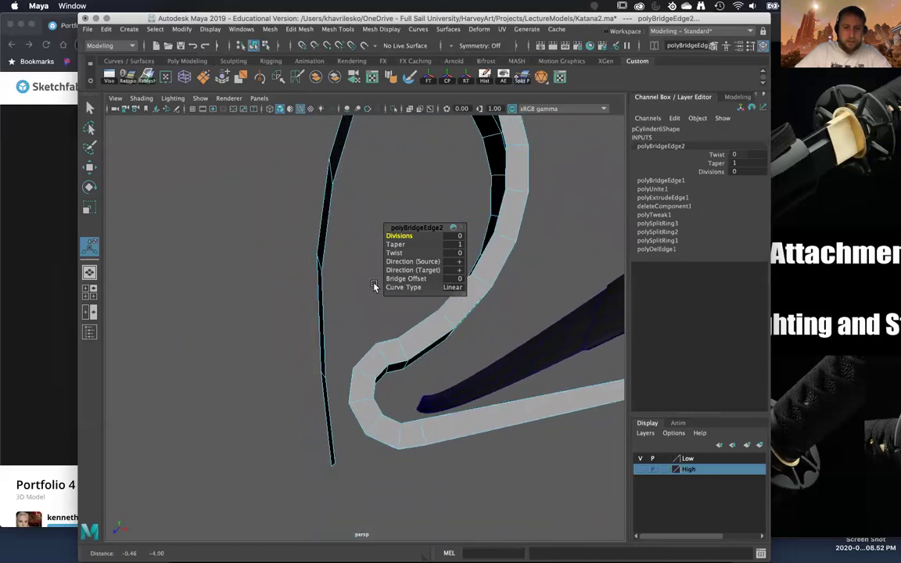
left_click(360, 427)
left_click(329, 442, "shift")
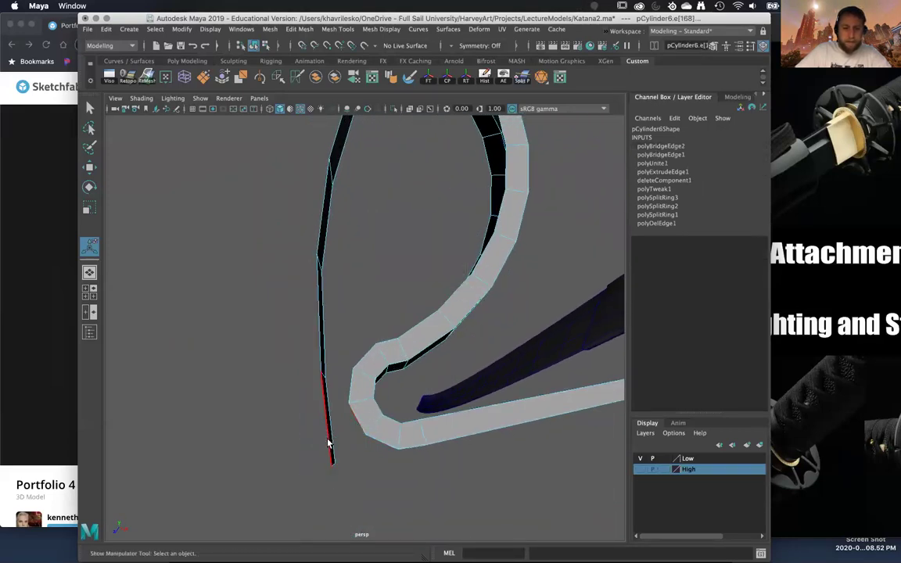
key("g")
left_click_drag(362, 427, 374, 233, "alt")
right_click_drag(360, 272, 247, 248, "alt")
left_click(258, 241)
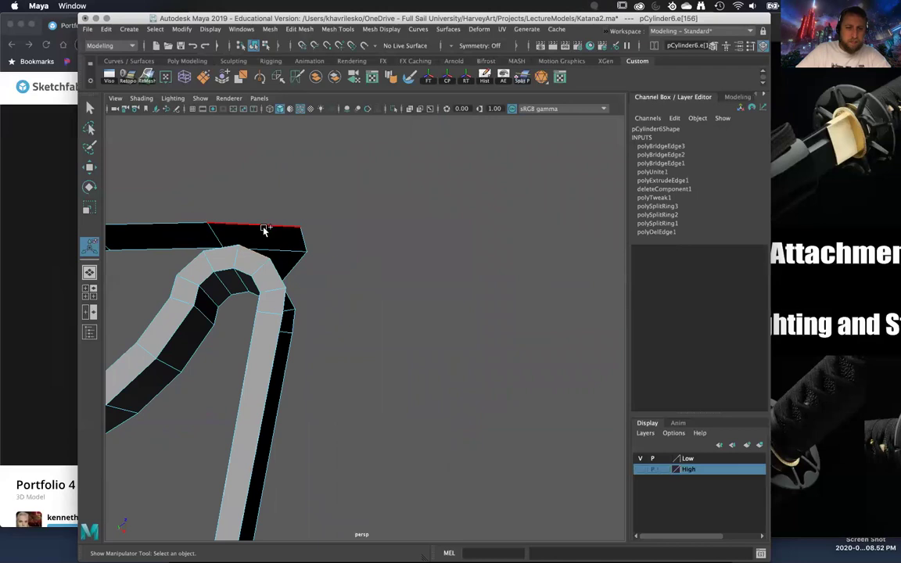
left_click(263, 229, "shift")
key("g")
Step: Fill the two open holes between the curved outer strip and the rim with Fill Hole
scroll(263, 228, "down", 5)
middle_click_drag(293, 243, 301, 243, "alt")
left_click_drag(302, 242, 327, 279, "alt")
double_click(313, 357)
right_click_drag(328, 279, 313, 419, "shift")
left_click_drag(313, 420, 366, 246, "alt")
key("g")
middle_click_drag(366, 246, 400, 319, "alt")
right_click_drag(400, 319, 411, 322, "alt")
left_click_drag(411, 324, 374, 286, "alt")
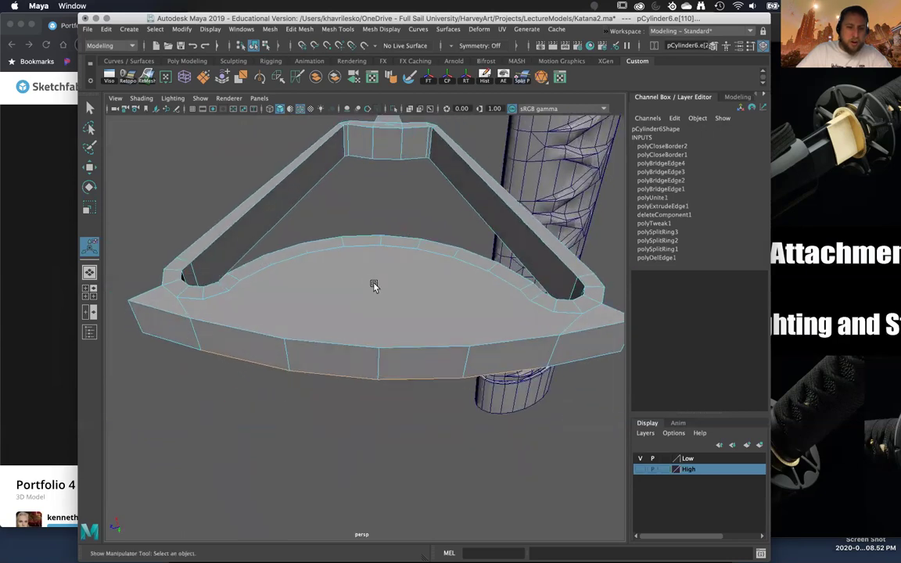
Step: Cut three edges across one filled face with Multi-Cut, joining the outer strip's three middle vertices to the rim
right_click_drag(300, 288, 237, 288, "shift")
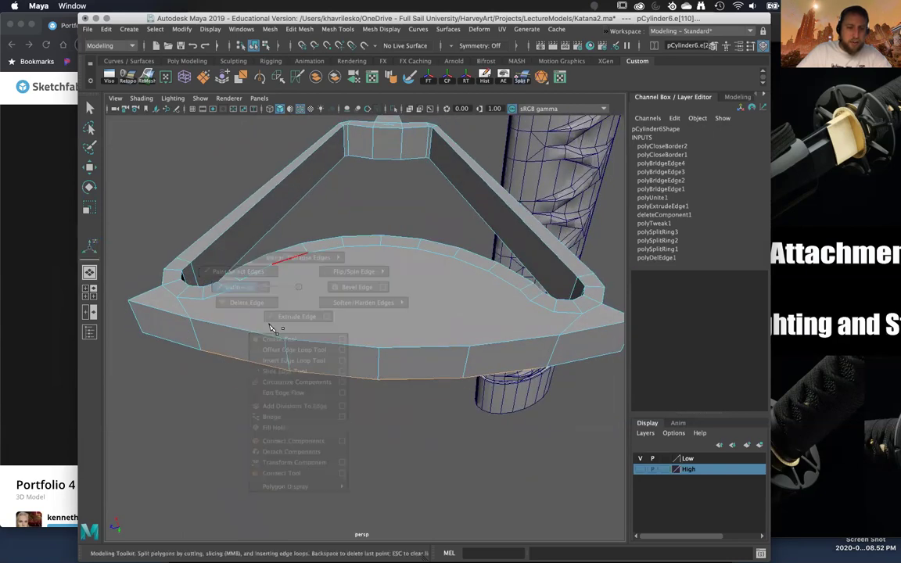
left_click(284, 339)
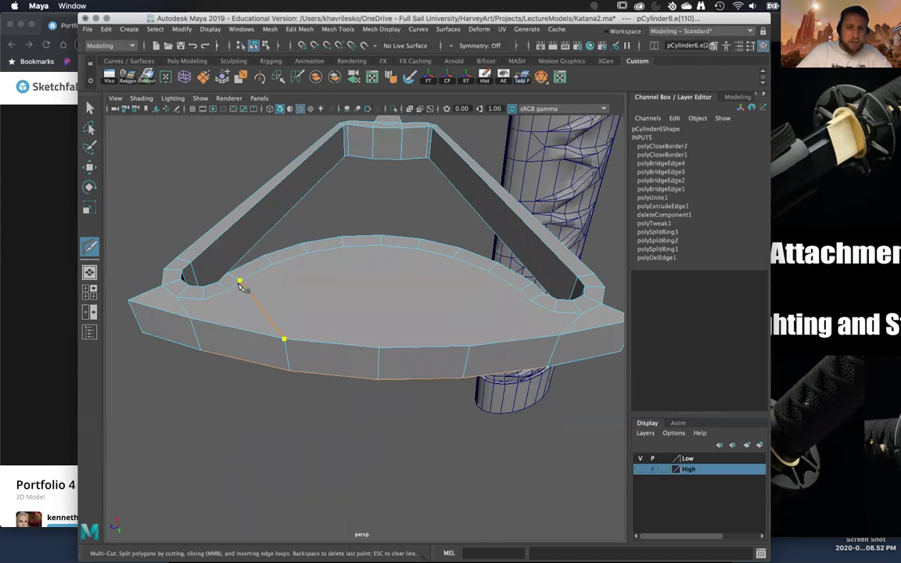
left_click(241, 280)
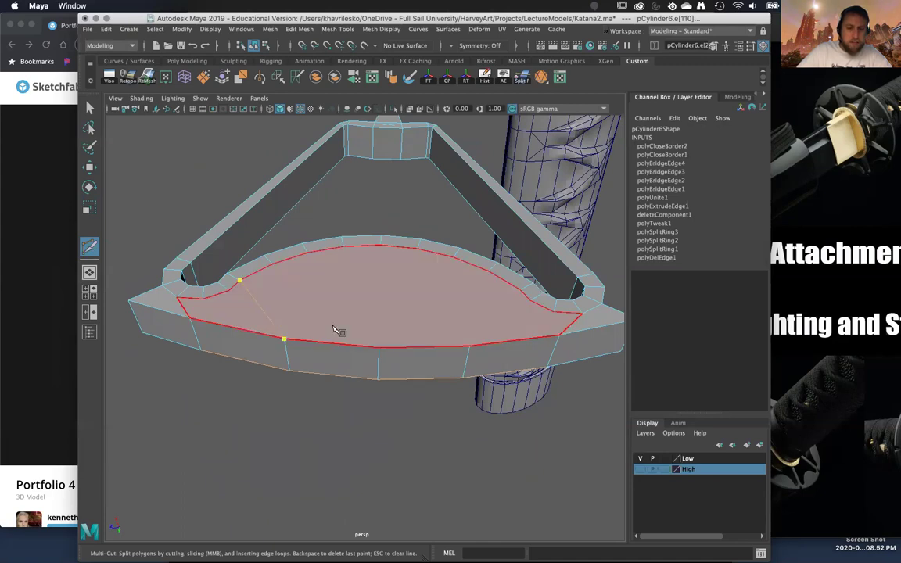
key("BackSpace")
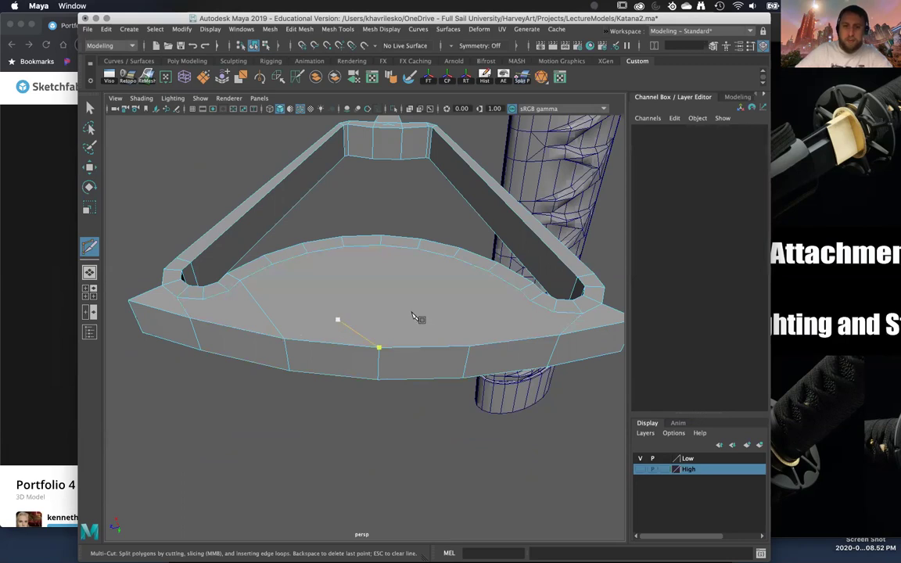
left_click(470, 345)
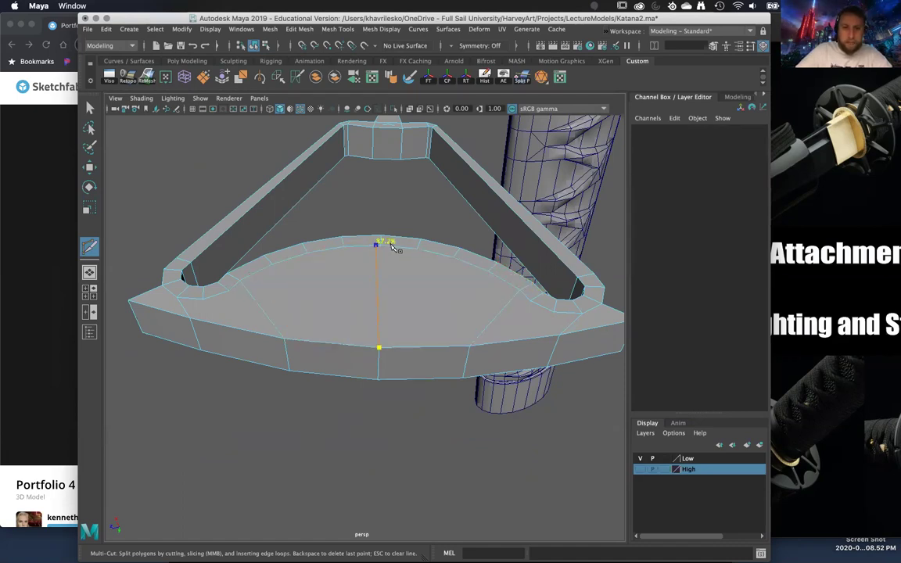
key("Return")
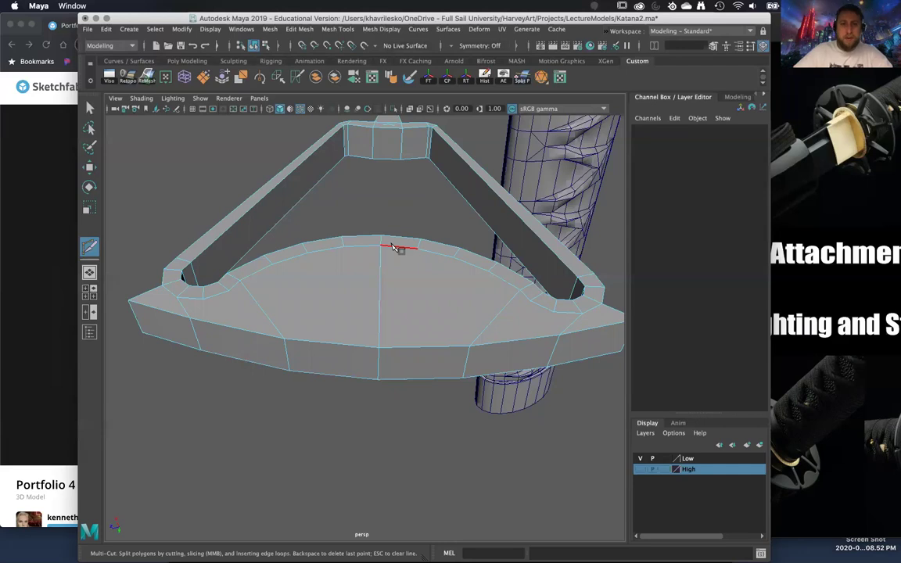
Step: Cut a fan of edges from the middle outer vertex to the three rim vertices on each side of the centre line
left_click_drag(392, 247, 394, 261, "alt")
left_click(344, 279)
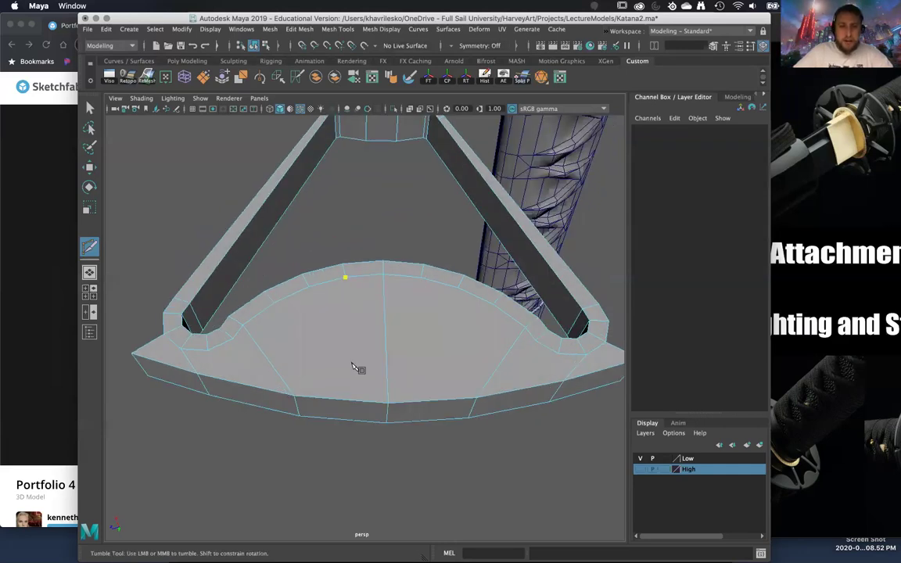
right_click(433, 284)
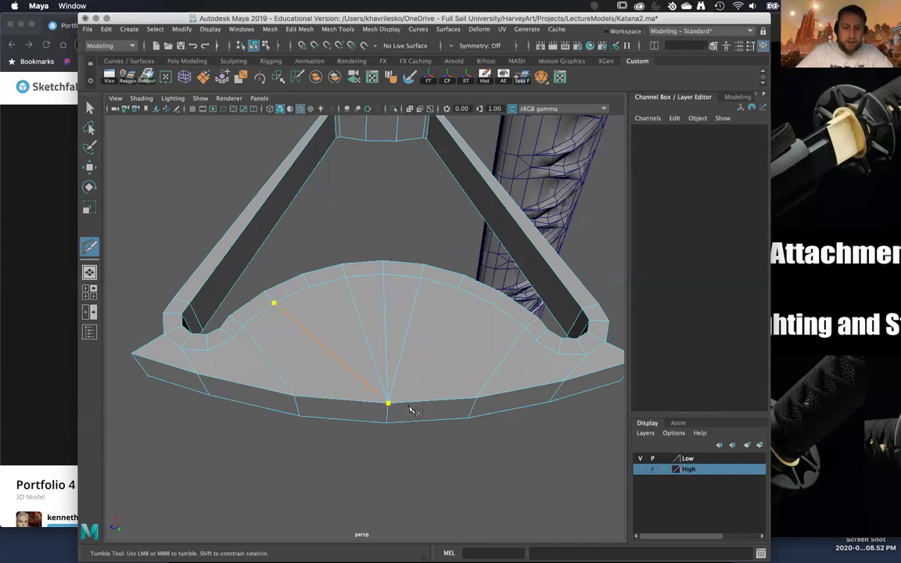
right_click(524, 320)
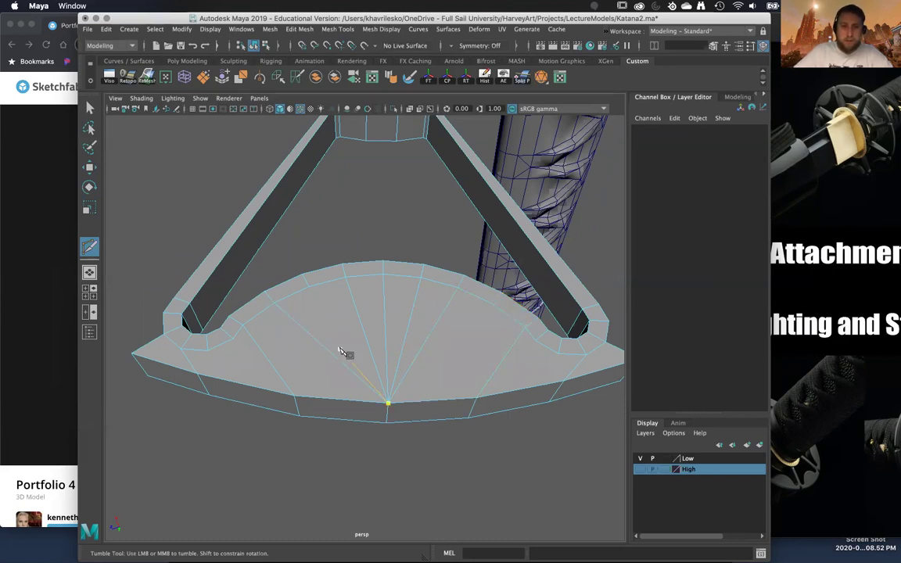
key("super+z")
left_click(273, 304)
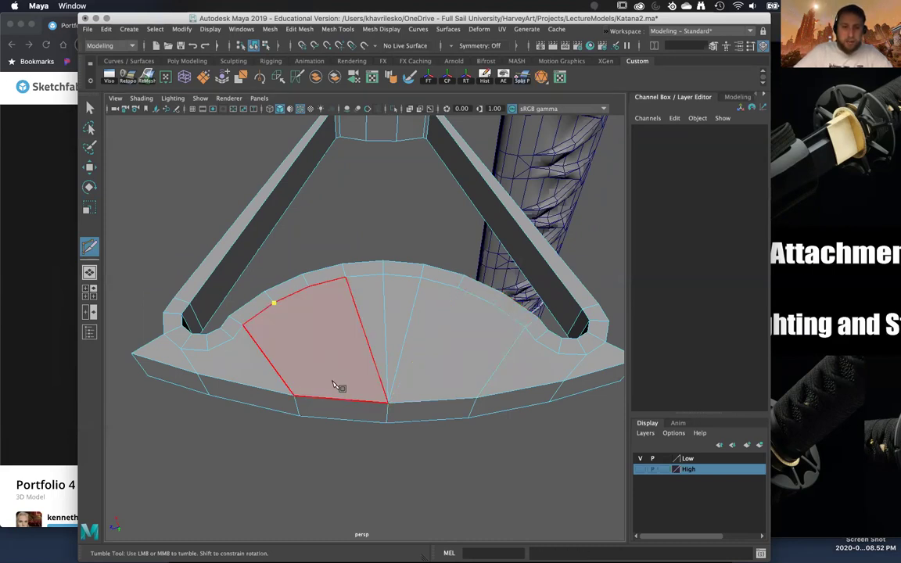
left_click(387, 405)
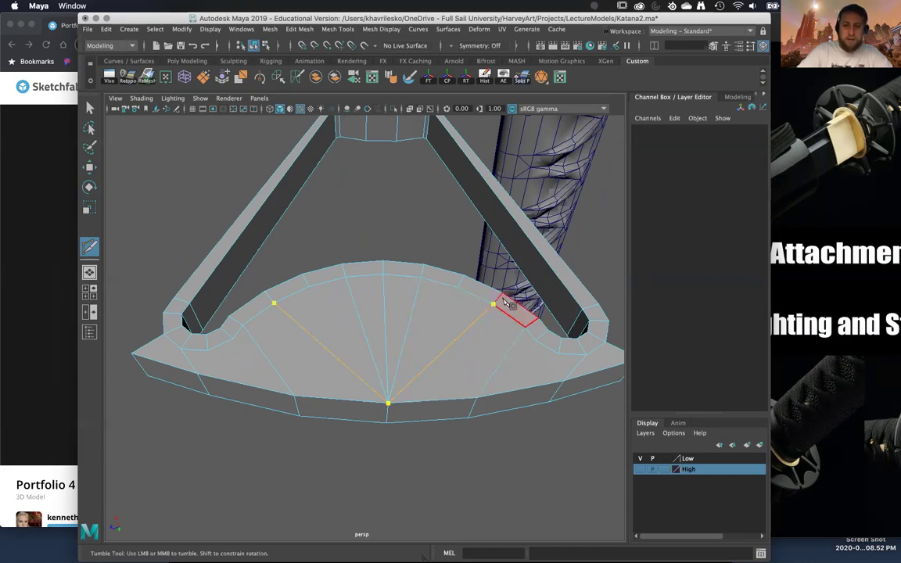
left_click(310, 289)
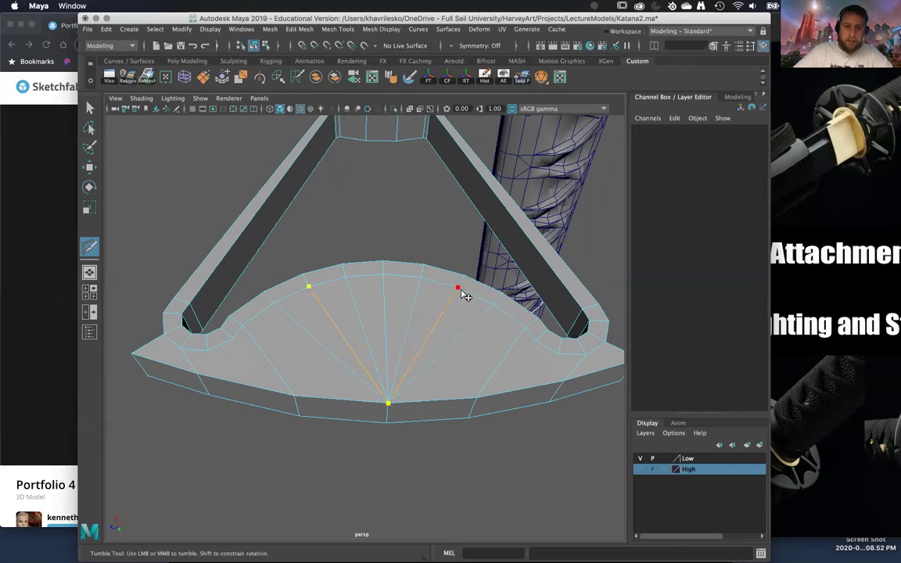
Step: Cut edges at both corners of the face, connecting the remaining vertices of the rim's rounded ends to the nearby outer vertices
left_click_drag(461, 292, 261, 386, "alt")
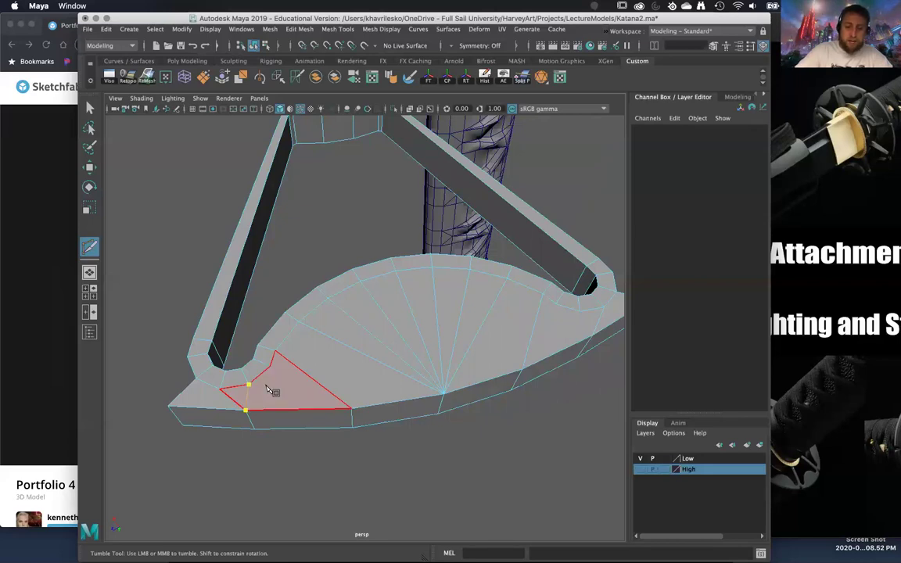
right_click(266, 387)
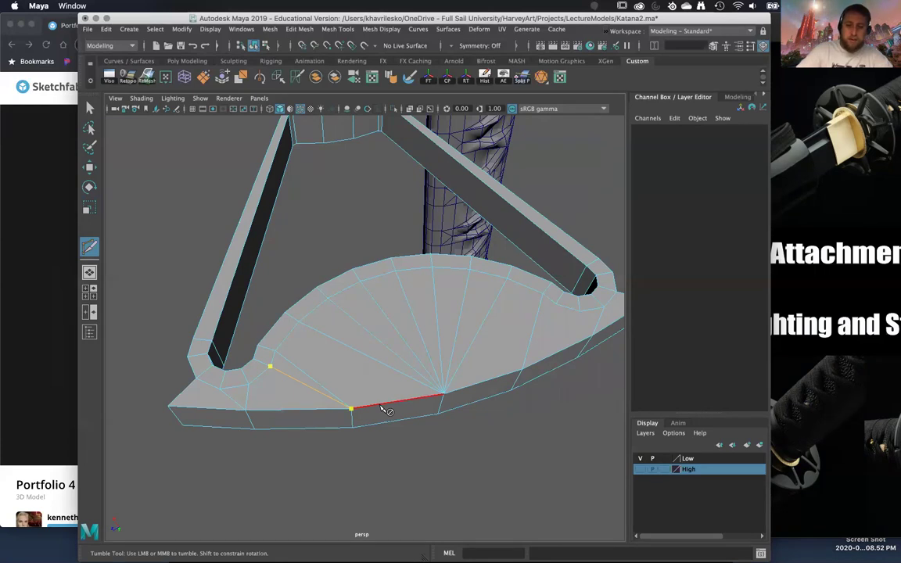
middle_click_drag(461, 308, 383, 327, "alt")
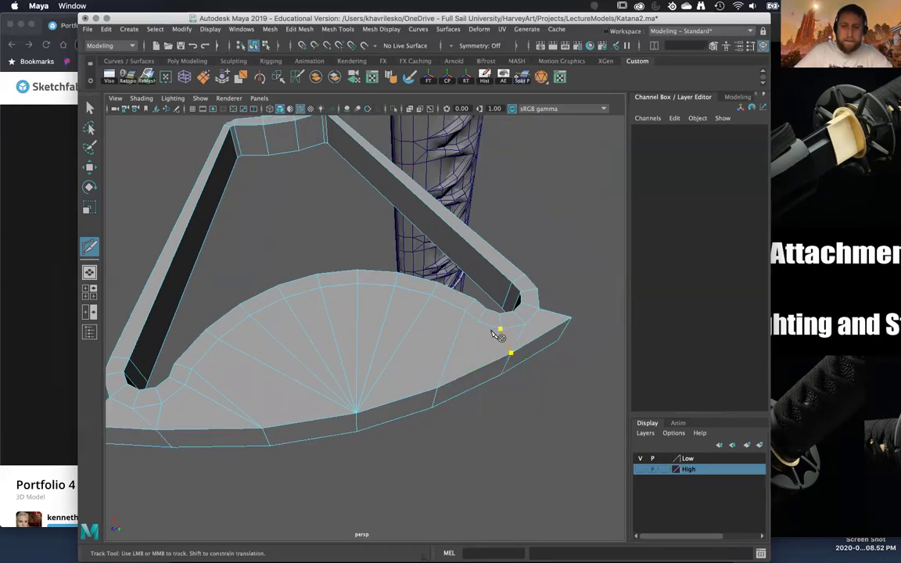
key("BackSpace")
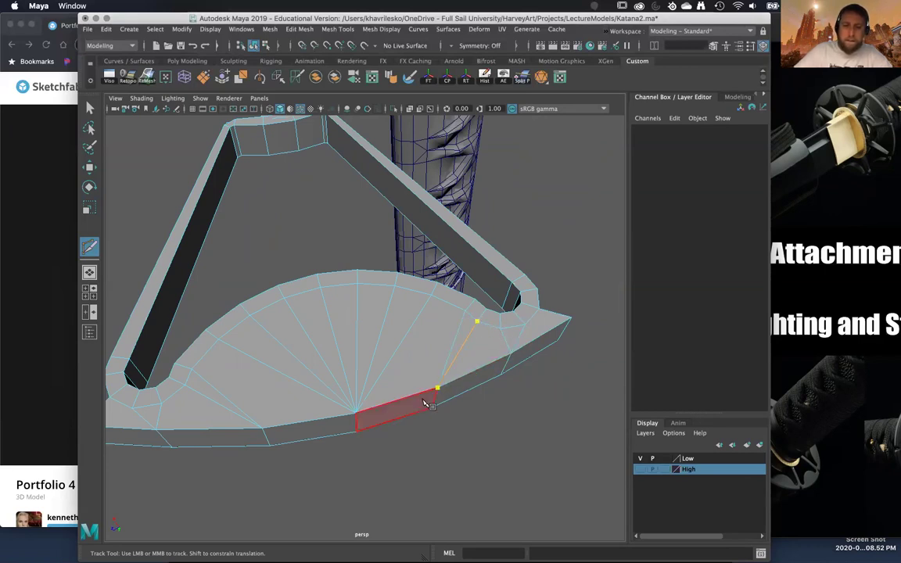
key("BackSpace")
left_click_drag(468, 378, 479, 368, "alt")
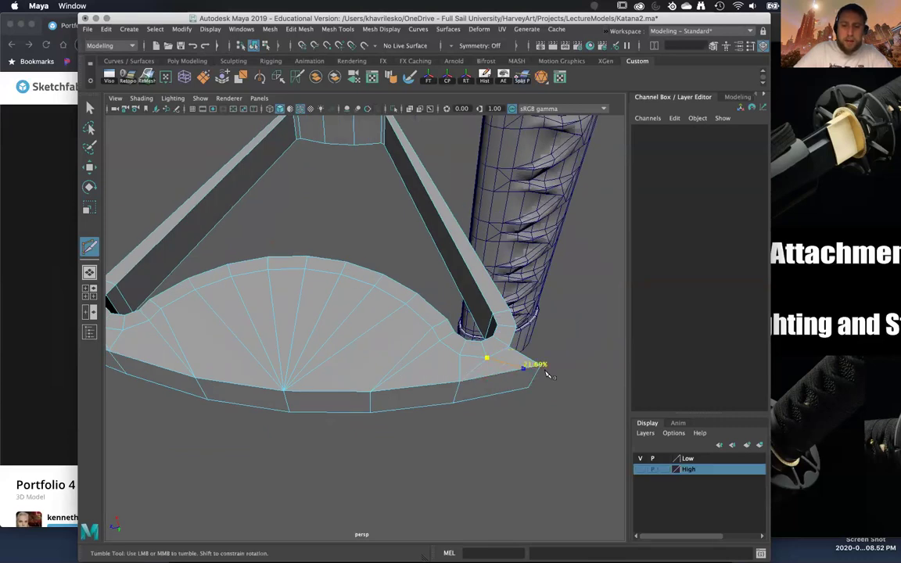
middle_click_drag(398, 358, 446, 370, "alt")
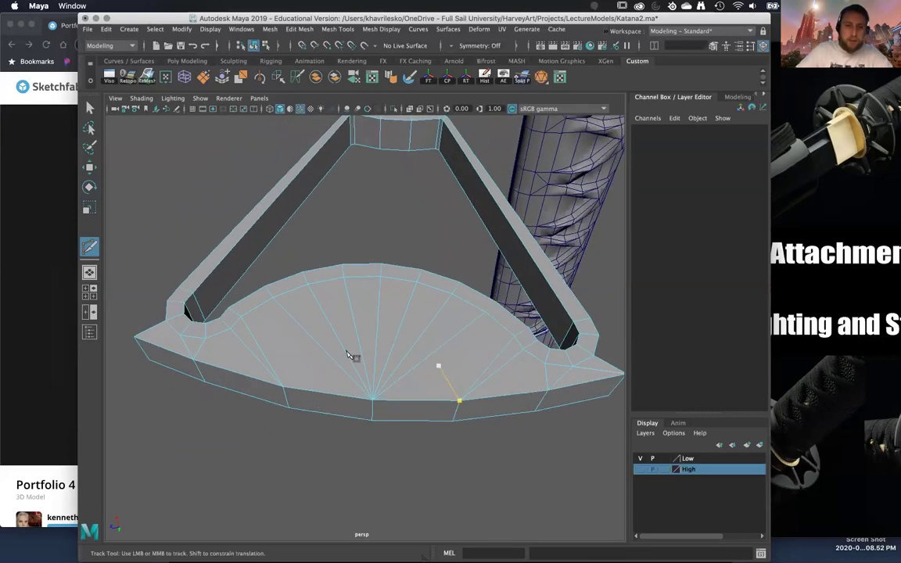
left_click(181, 341)
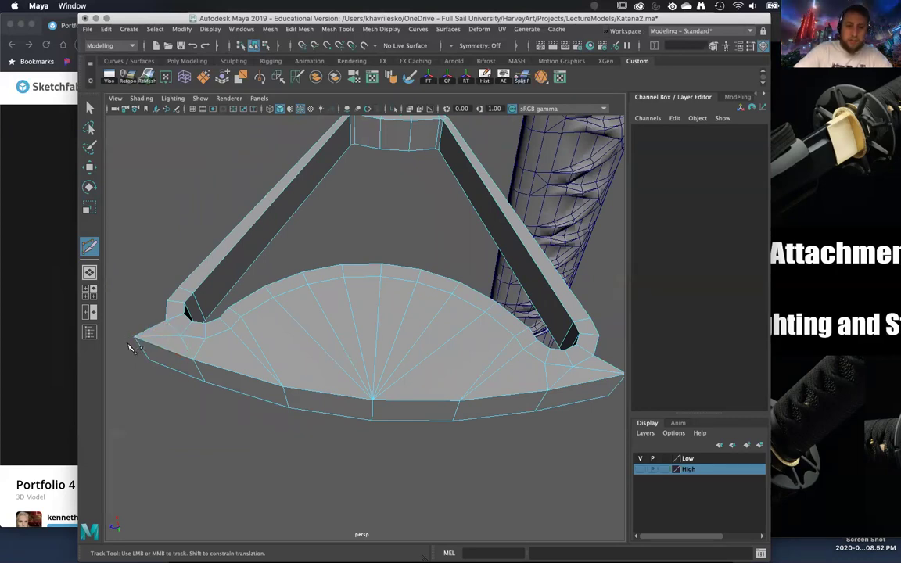
Step: Cut three edges across the filled face on the opposite side, joining the outer strip's three middle vertices to the rim
left_click_drag(244, 317, 136, 300, "alt")
left_click_drag(342, 338, 444, 389, "alt")
right_click_drag(444, 388, 434, 430, "alt")
left_click_drag(434, 430, 395, 372, "alt")
middle_click_drag(395, 372, 362, 361, "alt")
left_click_drag(362, 360, 357, 361, "alt")
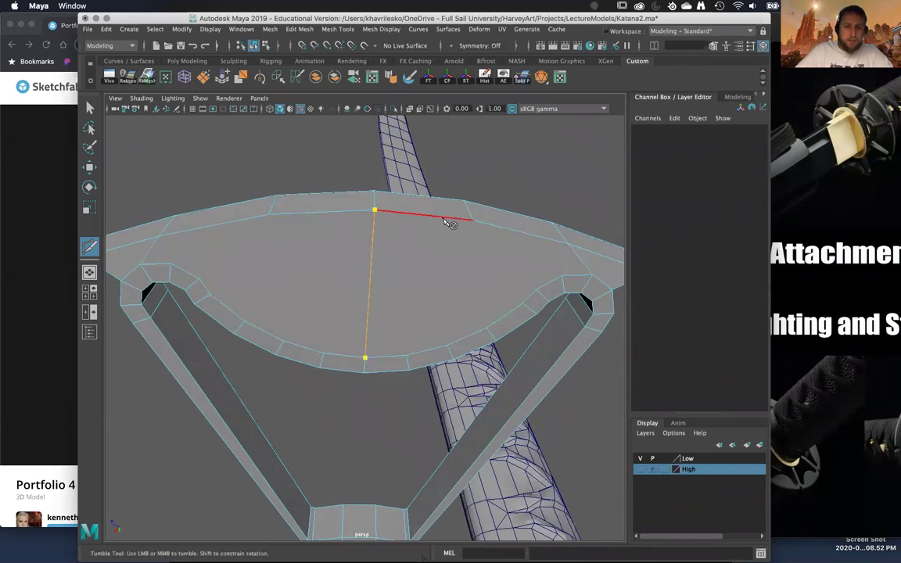
left_click(267, 211)
left_click_drag(245, 261, 238, 302, "alt")
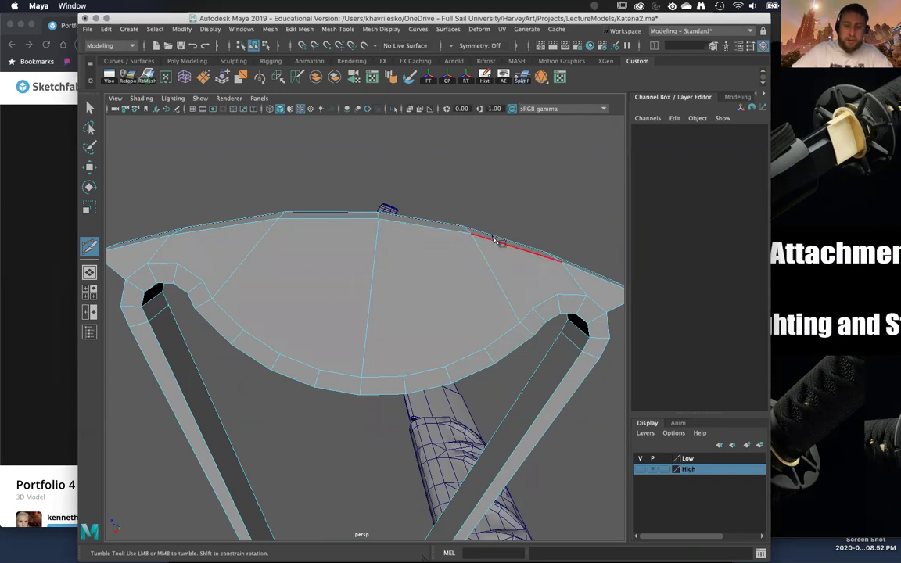
Step: Cut edges at both corners of the opposite face, connecting the rim's rounded ends to the nearby outer vertices
left_click_drag(451, 271, 537, 301, "alt")
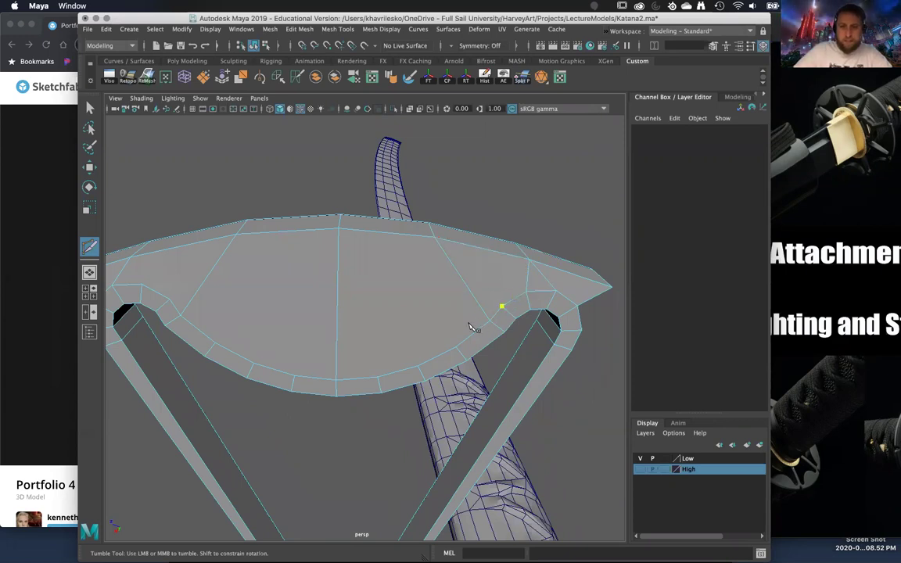
key("BackSpace")
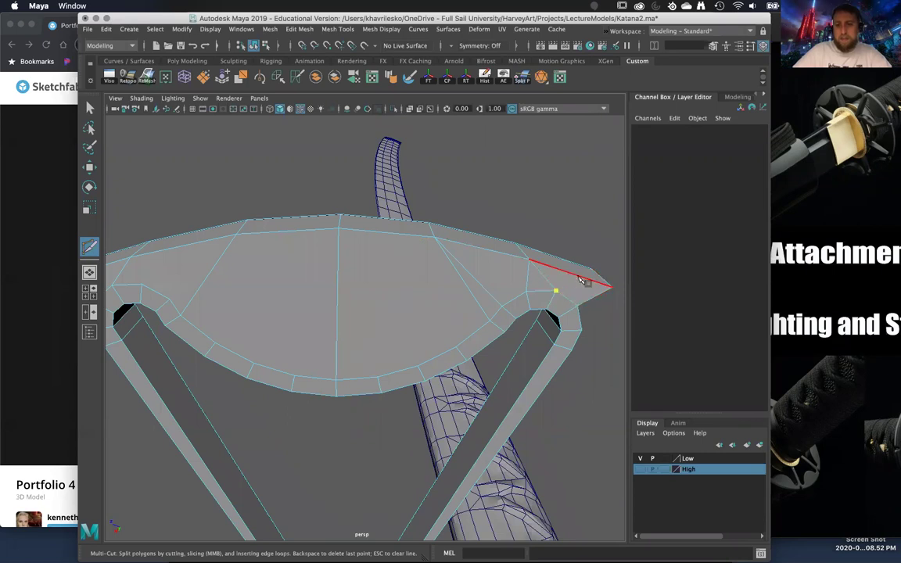
middle_click_drag(508, 300, 615, 311, "alt")
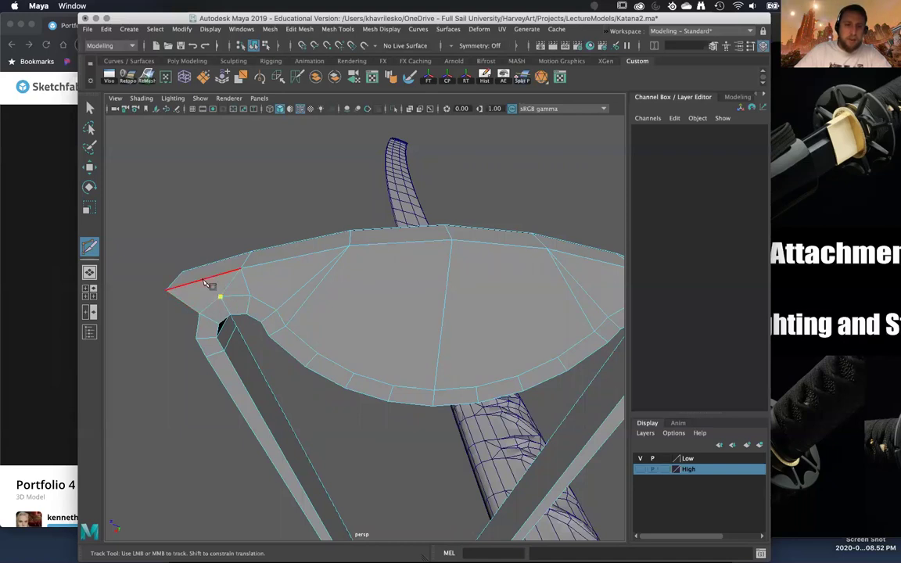
left_click_drag(236, 364, 311, 345, "alt")
Step: Cut a fan of edges on this opposite face from the middle outer vertex to three rim vertices on each side, and return to object mode
left_click(323, 356)
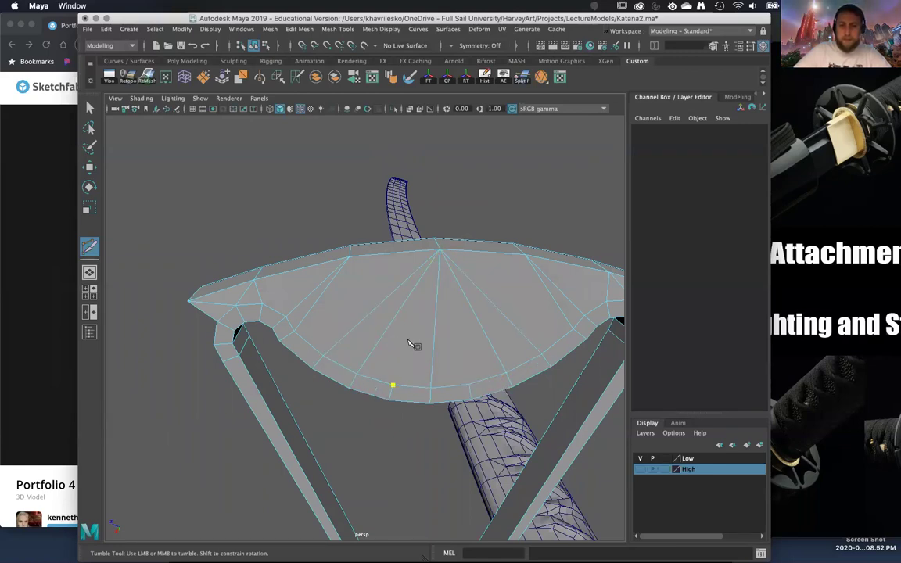
left_click(439, 250)
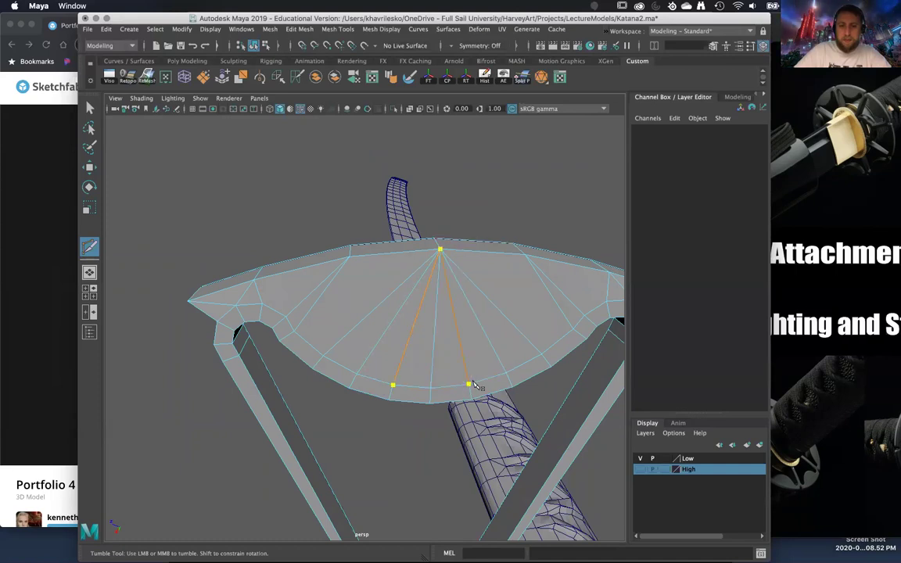
left_click_drag(474, 382, 361, 324, "alt")
key("w")
right_click_drag(360, 256, 397, 268)
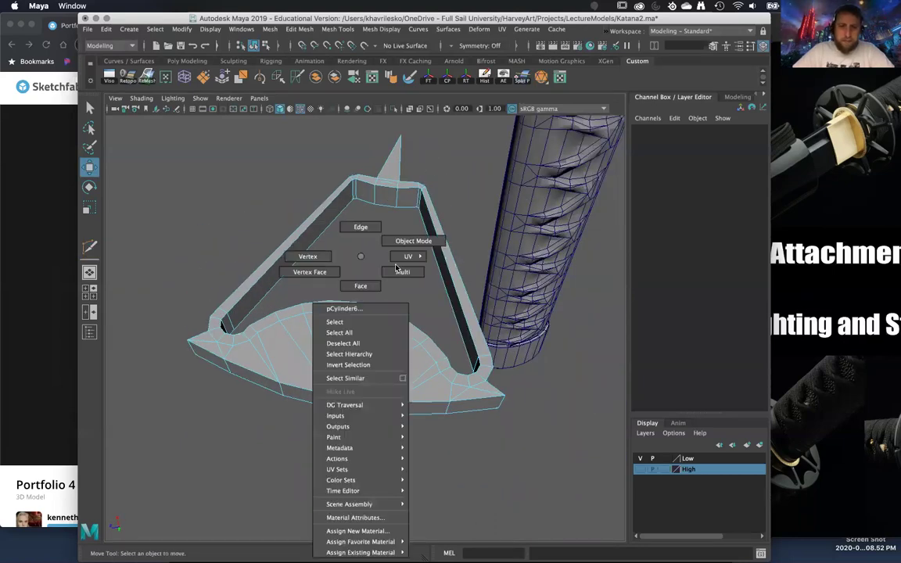
Step: Select the finished guard section and delete its construction history
left_click_drag(360, 270, 420, 355, "alt")
left_click(419, 356)
right_click_drag(426, 396, 487, 417, "alt")
left_click_drag(487, 417, 486, 242, "alt")
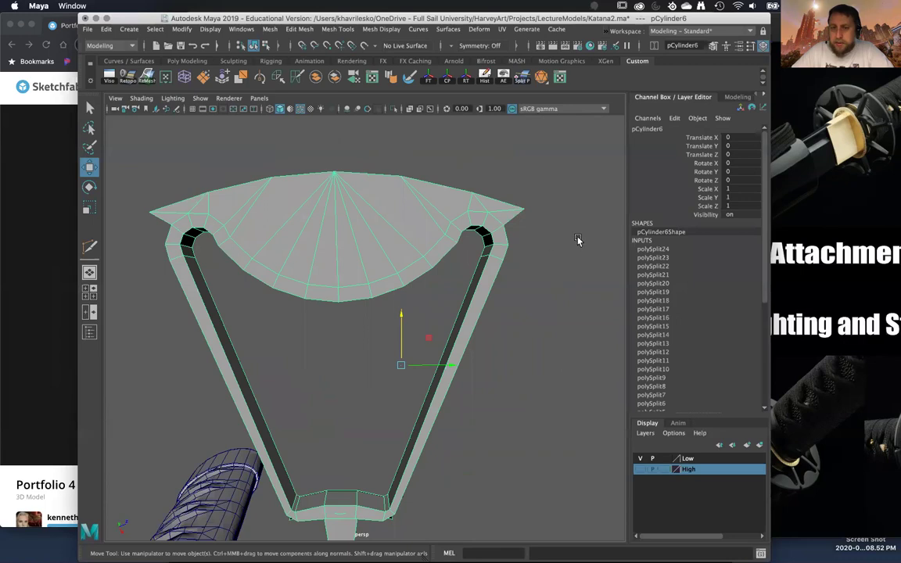
left_click_drag(492, 330, 523, 193, "alt")
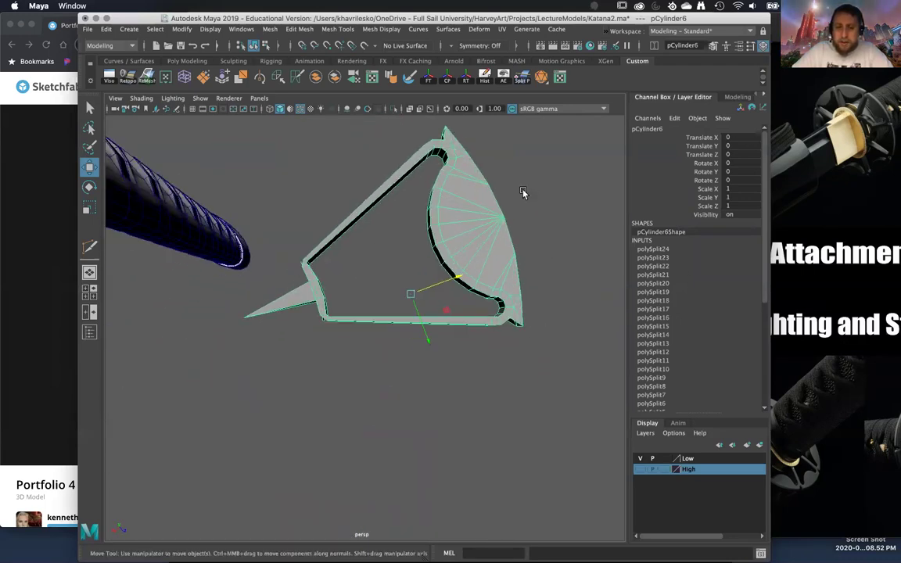
scroll(523, 193, "up", 3)
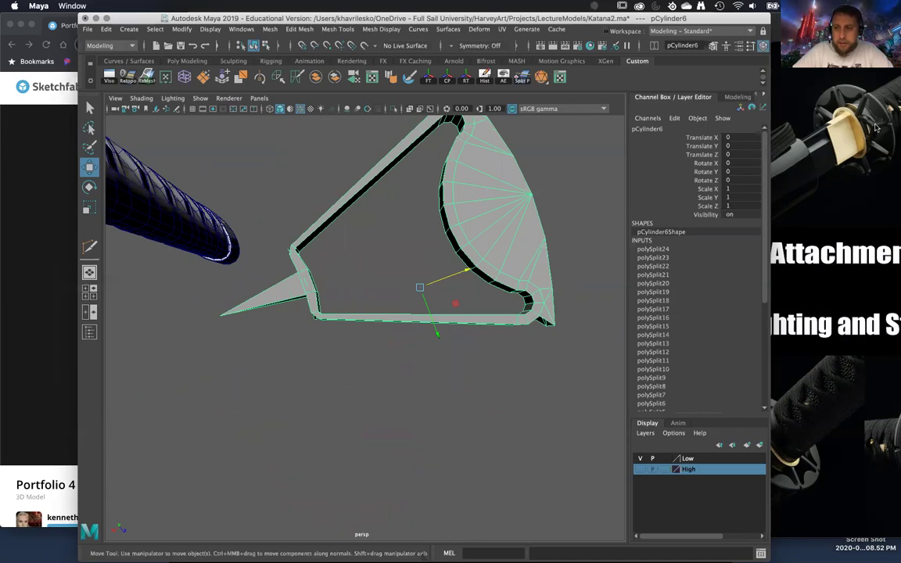
left_click(444, 384)
left_click_drag(429, 320, 434, 270, "alt")
left_click(436, 272)
right_click_drag(436, 273, 469, 359, "alt")
left_click_drag(468, 360, 398, 338, "alt")
middle_click_drag(398, 338, 334, 359, "alt")
right_click_drag(334, 360, 384, 266, "alt")
left_click_drag(384, 266, 457, 313, "alt")
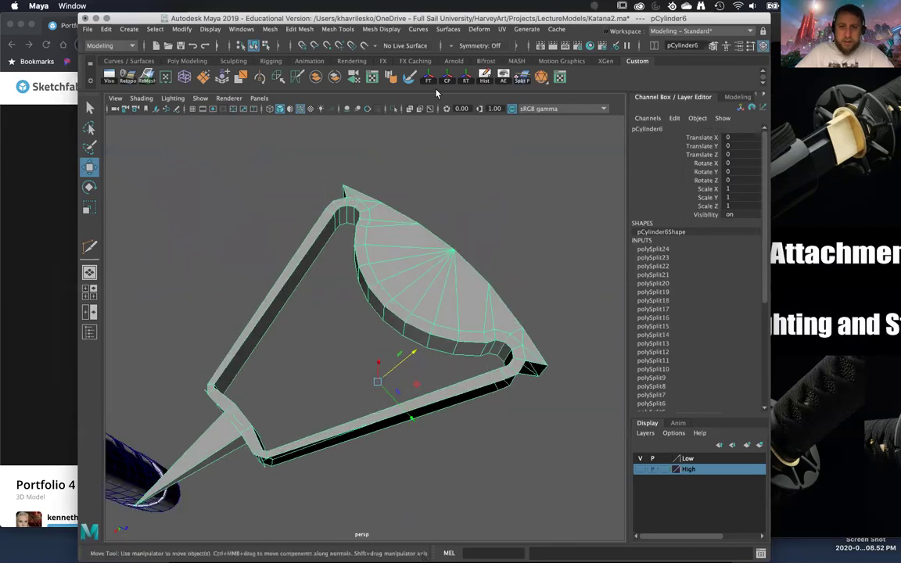
left_click(484, 76)
Step: Inspect the guard section and its narrow inner tip from several angles
left_click_drag(460, 199, 388, 190, "alt")
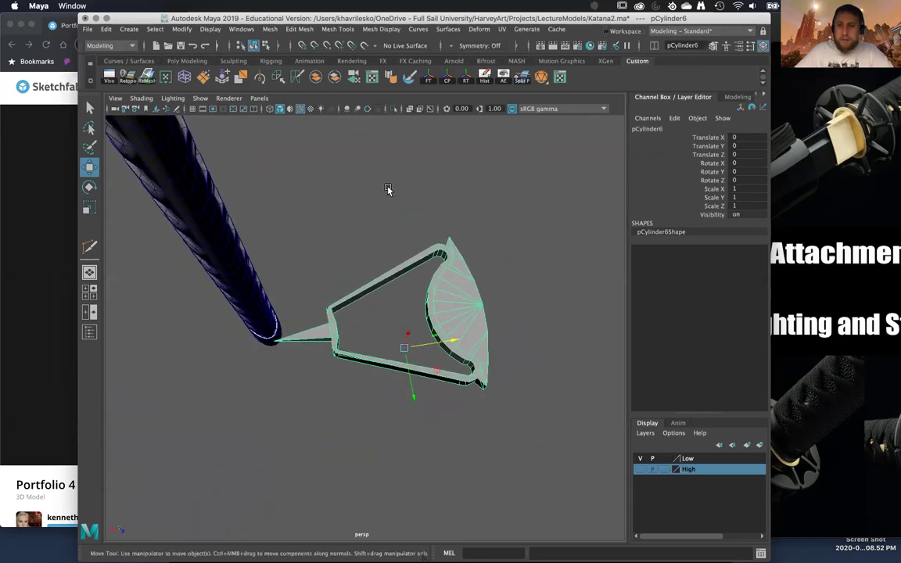
left_click(370, 182)
right_click_drag(371, 183, 376, 325, "alt")
left_click(302, 323)
left_click(362, 305)
right_click_drag(349, 267, 444, 323, "alt")
left_click_drag(444, 323, 514, 275, "alt")
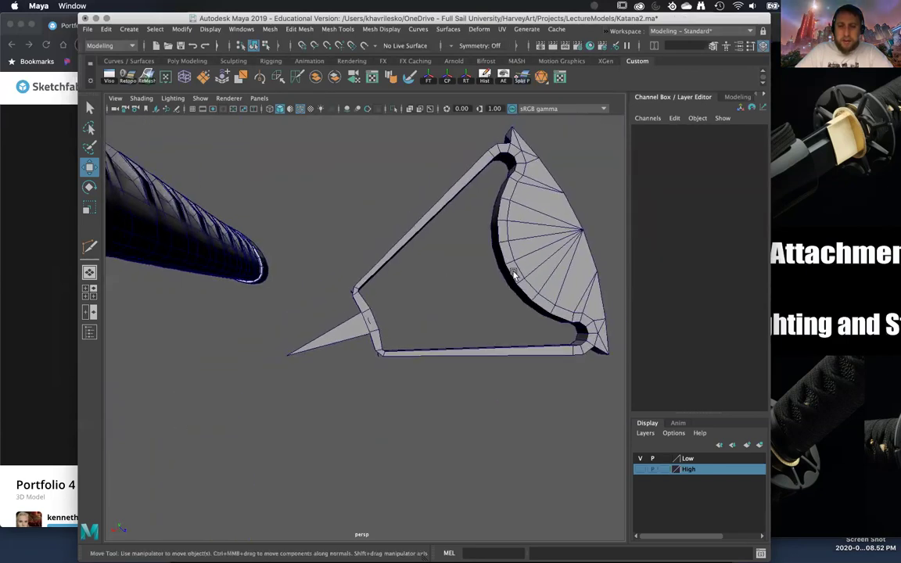
left_click(513, 275)
right_click_drag(514, 275, 487, 231, "alt")
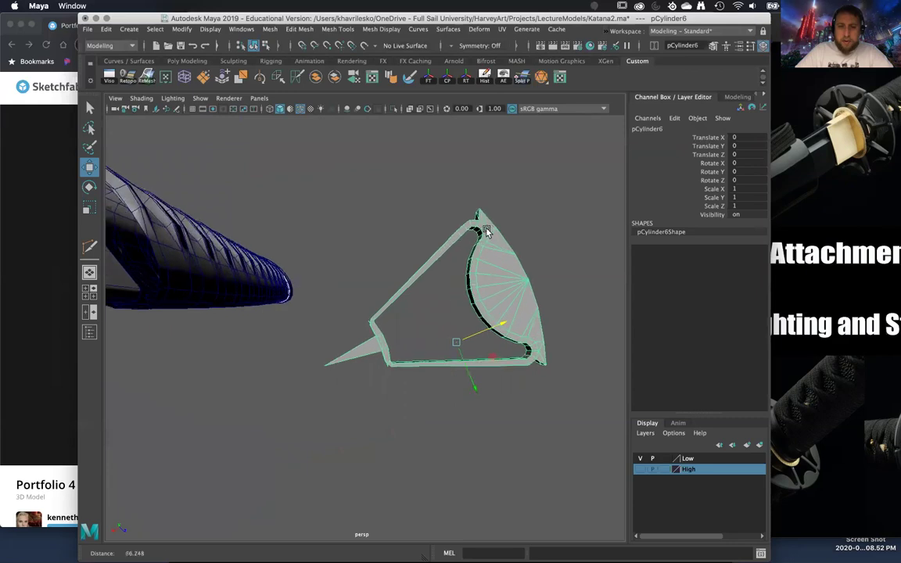
left_click_drag(487, 231, 487, 225, "alt")
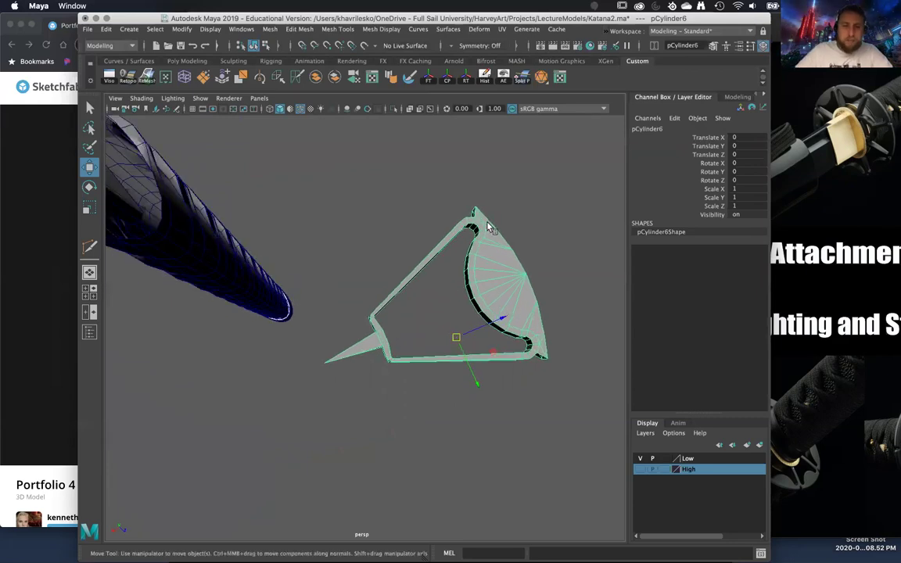
left_click_drag(446, 275, 443, 279, "alt")
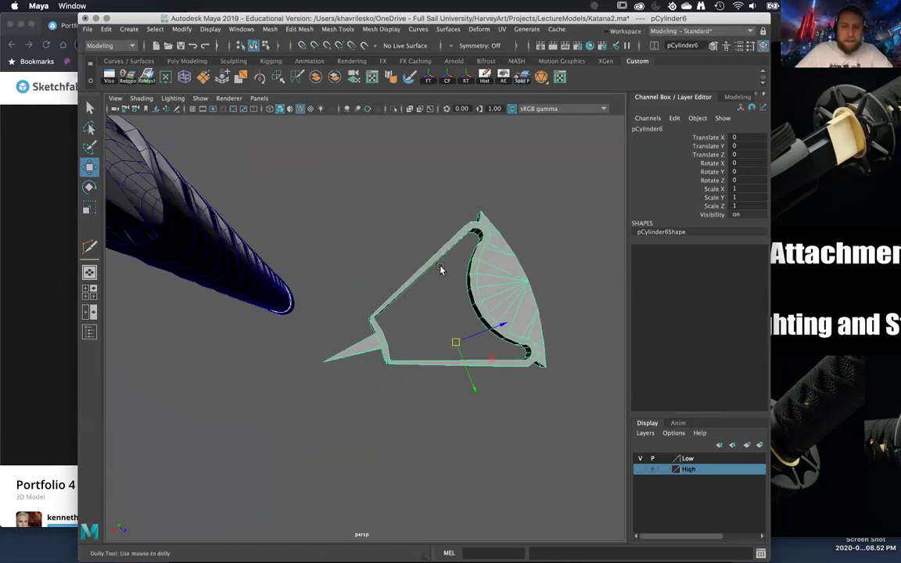
right_click_drag(440, 269, 442, 289, "alt")
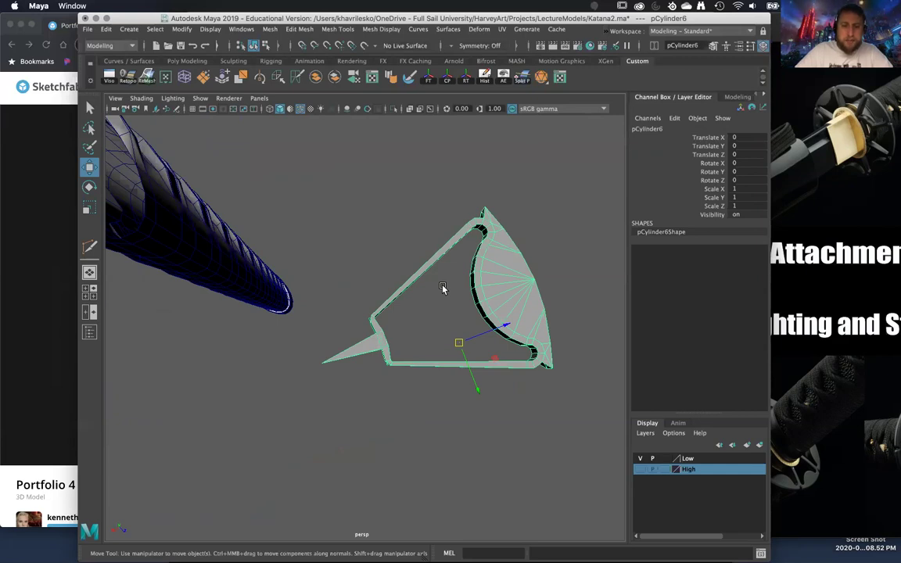
Step: Move the guard section's pivot to the tip of its inner spike
key("ctrl+d")
key("ctrl+z")
key("e")
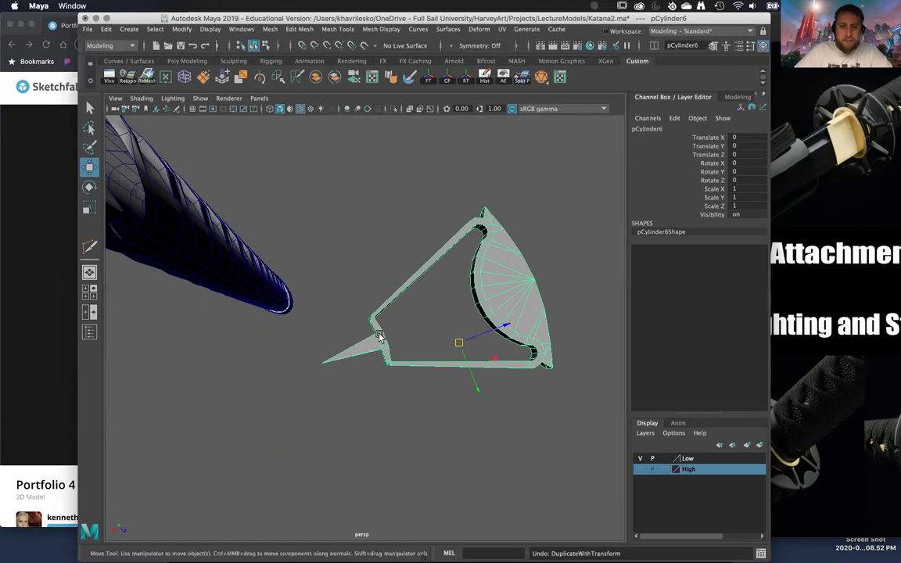
left_click_drag(437, 339, 356, 295, "alt")
key("d")
Step: Duplicate the section and rotate the copy about the tip to about -45.106 on the Y axis, beside the original
key("ctrl+d")
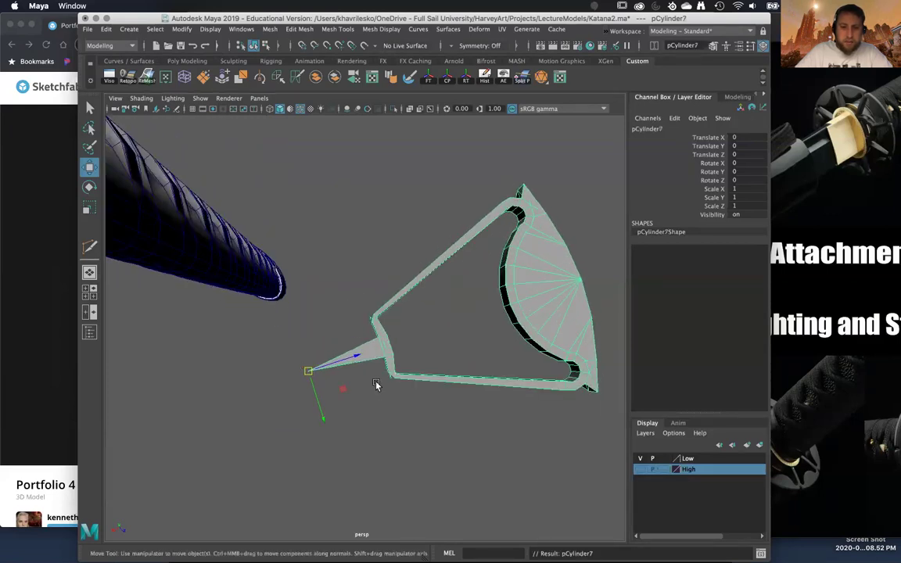
left_click_drag(375, 385, 341, 363, "alt")
key("e")
right_click_drag(352, 359, 382, 454, "alt")
left_click_drag(382, 456, 299, 455, "alt")
left_click_drag(232, 475, 396, 439, "alt")
left_click_drag(240, 495, 239, 494)
right_click_drag(245, 489, 284, 359, "alt")
middle_click_drag(462, 255, 294, 446, "alt")
right_click_drag(294, 445, 290, 387, "alt")
left_click_drag(290, 388, 392, 346, "alt")
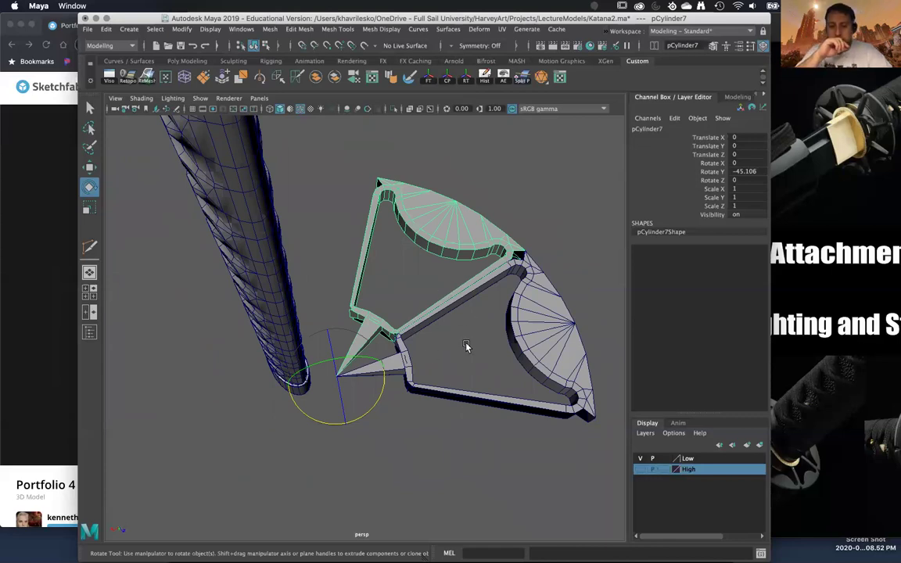
Step: Repeat the rotated duplication six times around the tip to complete the round guard
key("shift+d")
key("shift+d")
key("shift+d")
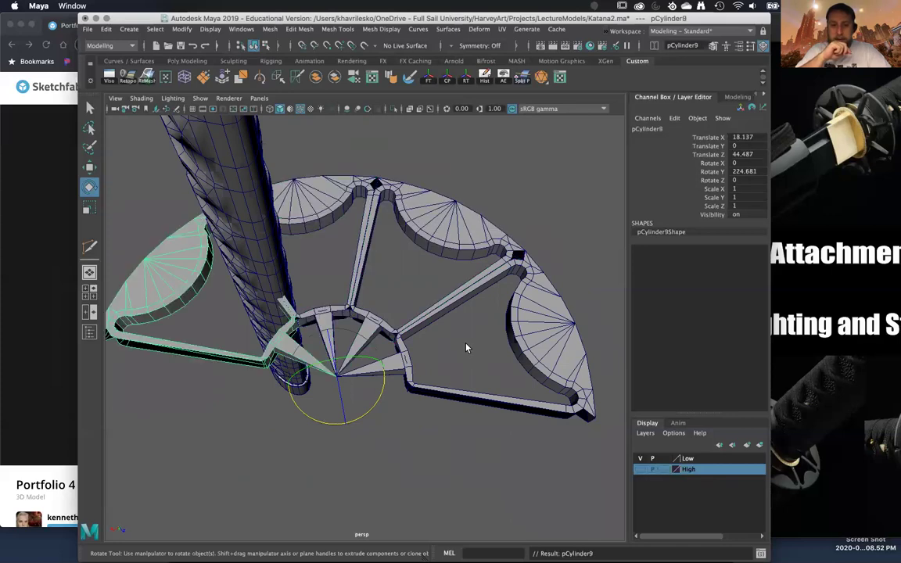
key("shift+d")
key("shift+d")
key("shift+d")
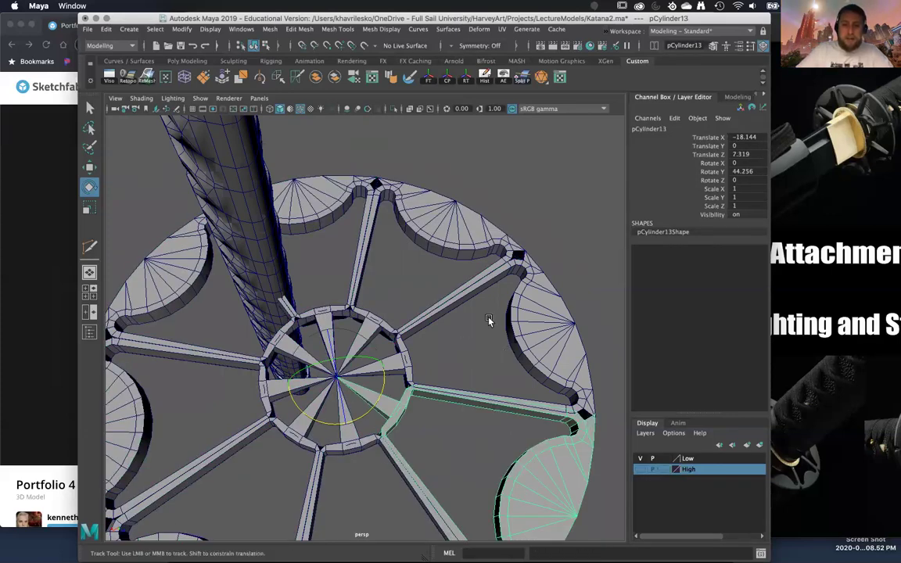
Step: Examine the assembled guard ring and how its neighbouring sections meet, from several angles
middle_click_drag(489, 320, 485, 247, "alt")
right_click_drag(485, 247, 482, 224, "alt")
left_click_drag(482, 224, 450, 336, "alt")
right_click_drag(450, 336, 499, 379, "alt")
middle_click_drag(498, 378, 358, 321, "alt")
right_click_drag(358, 322, 497, 264, "alt")
left_click_drag(497, 264, 489, 321, "alt")
right_click_drag(489, 321, 429, 279, "alt")
middle_click_drag(428, 279, 459, 303, "alt")
mouse_move(459, 304)
right_mouse_down("alt")
mouse_move(462, 372)
mouse_move(455, 296)
right_mouse_up("alt")
mouse_move(456, 297)
left_mouse_down("alt")
mouse_move(462, 235)
mouse_move(450, 302)
mouse_move(458, 314)
mouse_move(597, 264)
mouse_move(485, 267)
mouse_move(468, 270)
mouse_move(466, 282)
left_mouse_up("alt")
Step: Undo all the duplicated sections and the first copy's rotation, back to the single original section
key("z")
key("z")
key("z")
key("z")
key("z")
key("z")
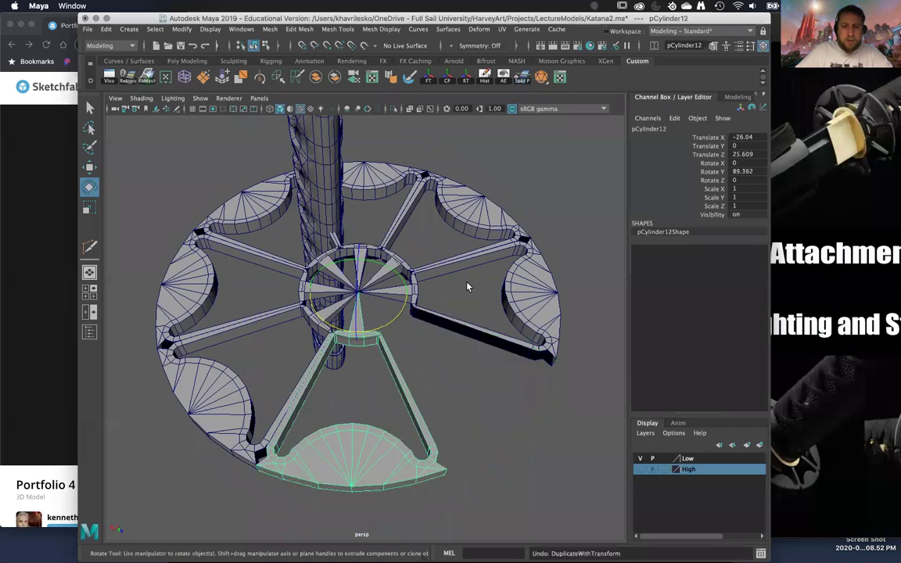
key("z")
key("z")
key("z")
key("z")
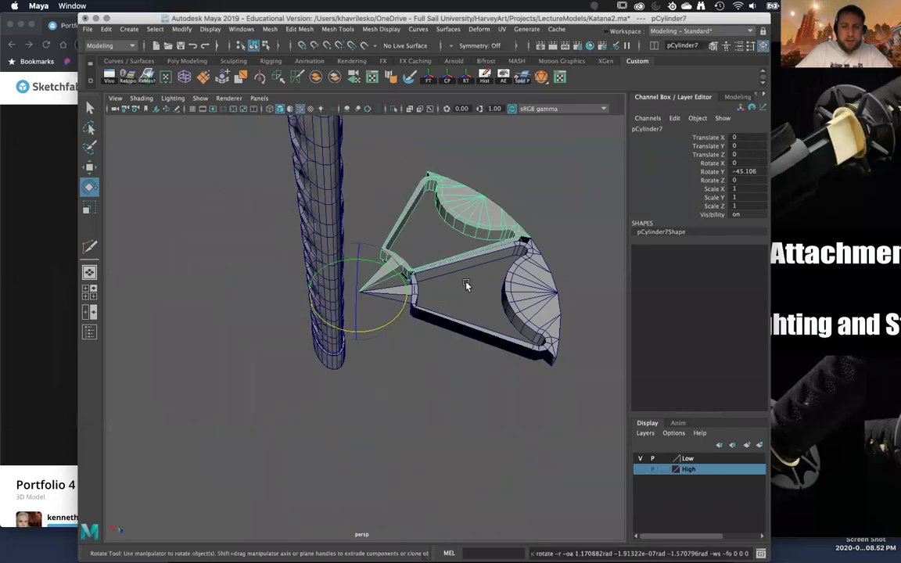
key("z")
key("z")
Step: Duplicate the section with a short offset along its thickness and delete the offset one
left_click(462, 320)
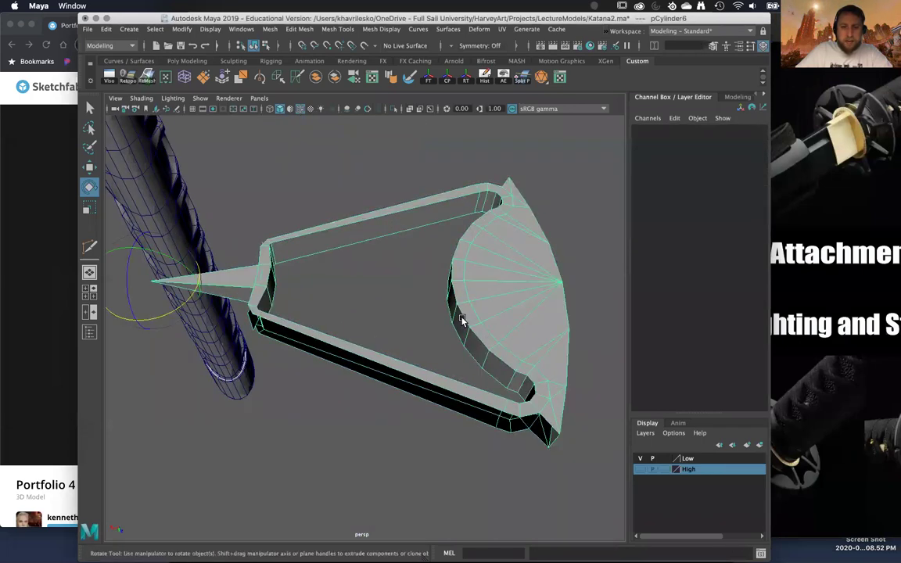
key("w")
left_click_drag(145, 288, 149, 325, "shift")
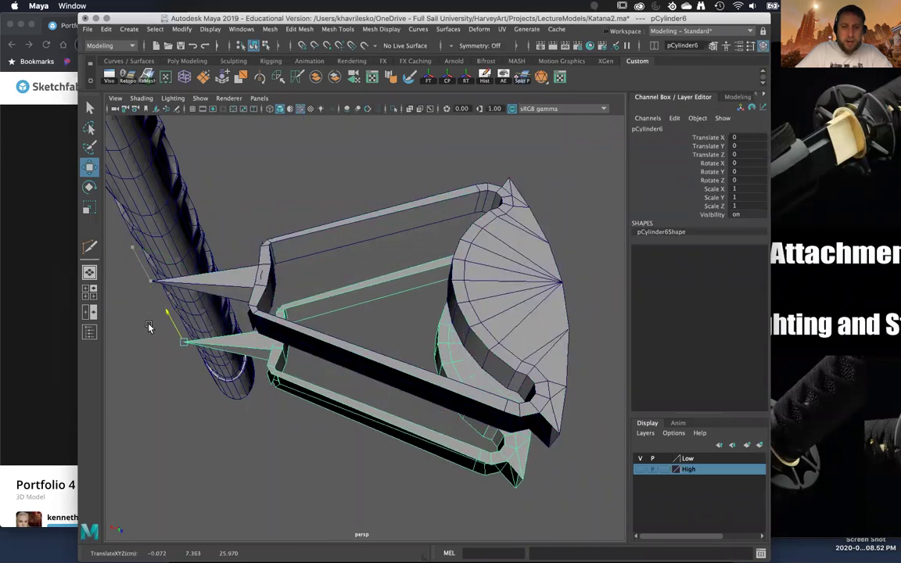
key("Delete")
Step: Bevel the edge loops around the cut-out opening on both faces with a fraction of 1, and return to object mode
left_click_drag(446, 260, 487, 248, "alt")
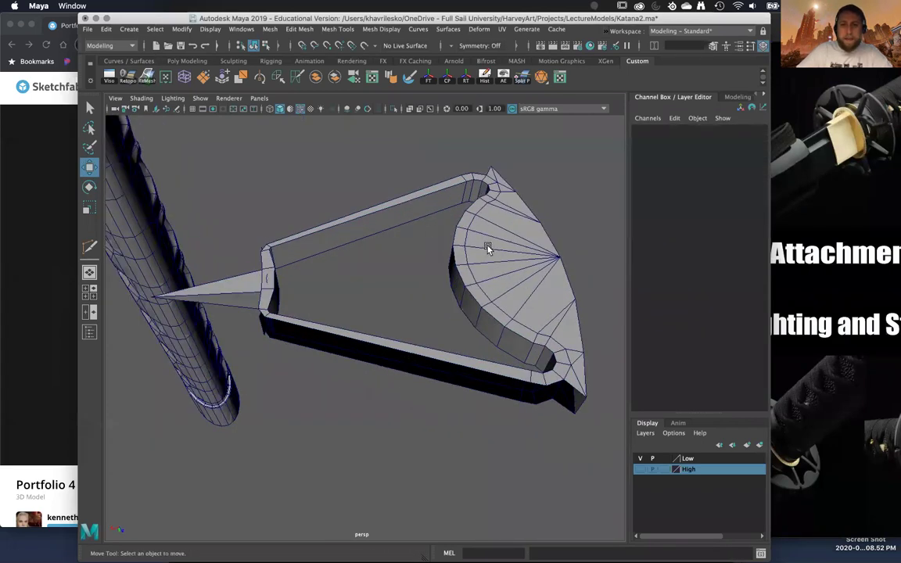
right_click_drag(487, 248, 429, 341, "alt")
left_click_drag(429, 342, 437, 271, "alt")
right_click_drag(434, 208, 435, 196)
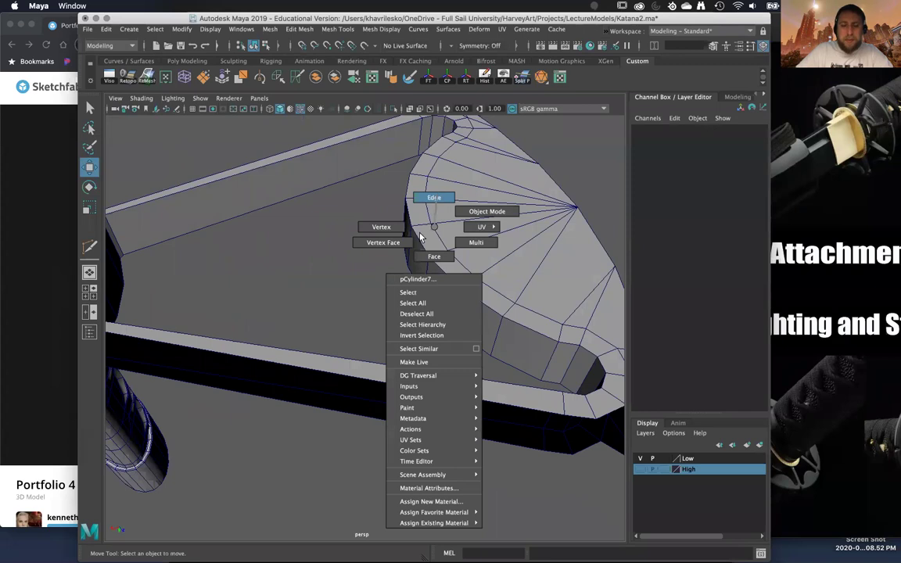
double_click(419, 240)
left_click_drag(426, 259, 436, 256, "alt")
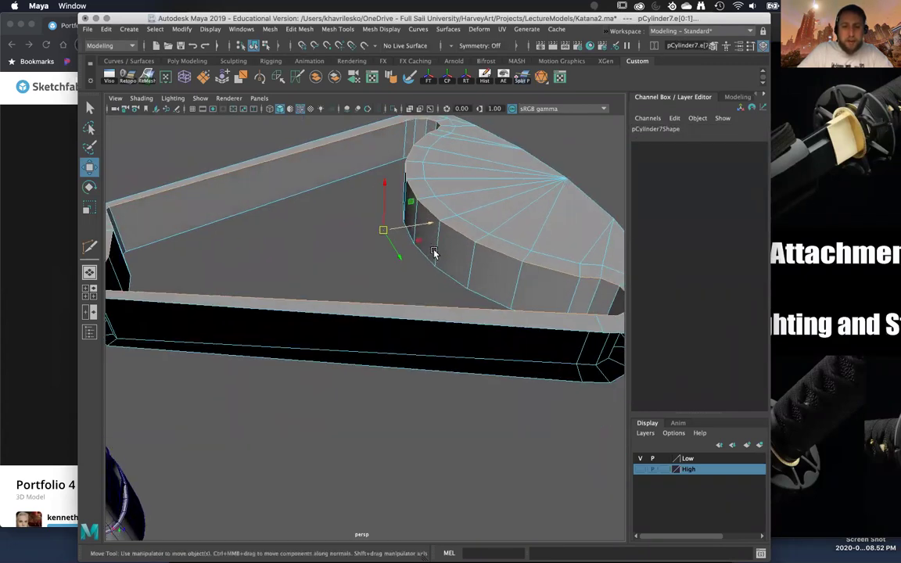
right_click_drag(490, 258, 490, 258, "shift")
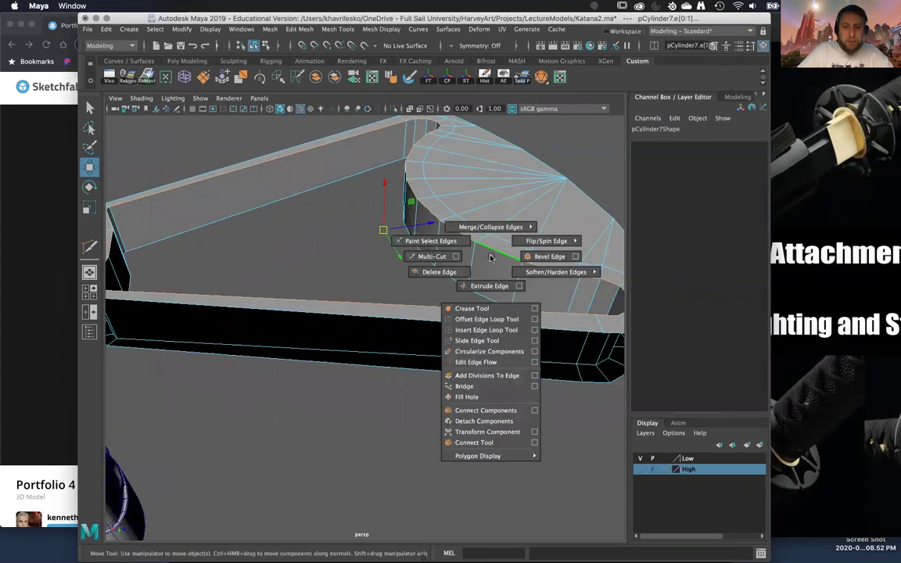
right_click_drag(490, 258, 474, 288, "shift")
left_click_drag(474, 289, 485, 266, "alt")
right_click_drag(484, 266, 512, 267, "shift")
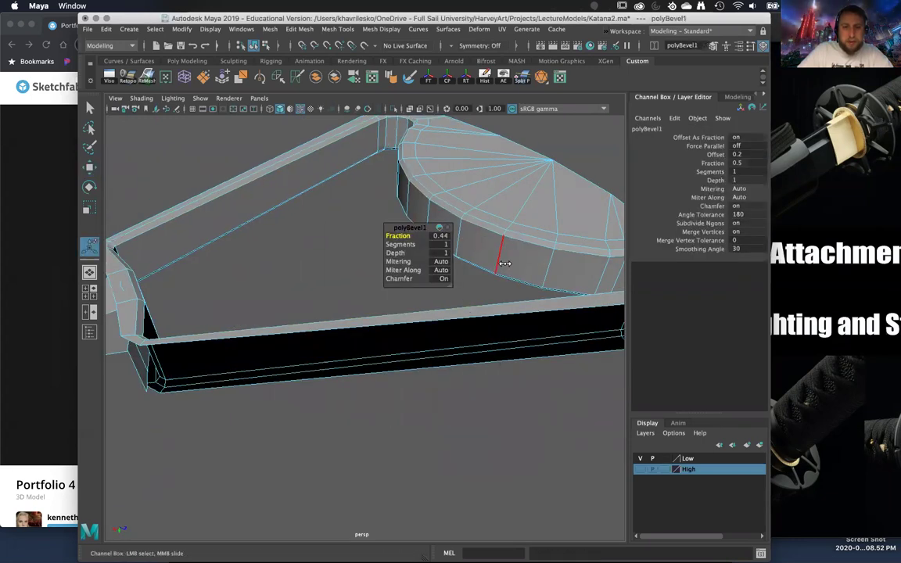
middle_click_drag(518, 259, 536, 252)
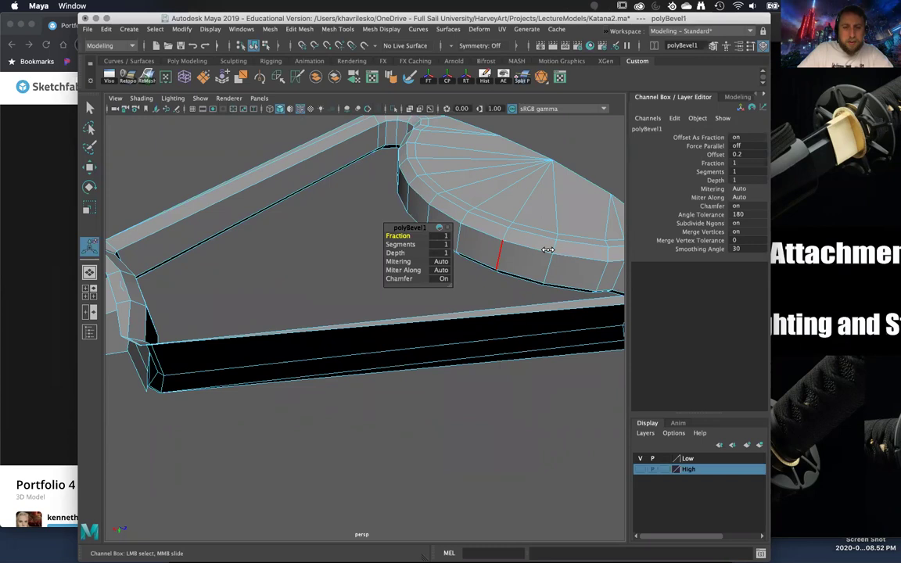
left_click_drag(525, 256, 502, 344, "alt")
right_click_drag(498, 257, 532, 251)
right_click_drag(549, 217, 547, 223)
Step: Extrude the outer-rim faces of the guard section outward with a Local Translate Z of 0.166
left_click_drag(527, 231, 436, 373, "alt")
right_click_drag(434, 256, 436, 295)
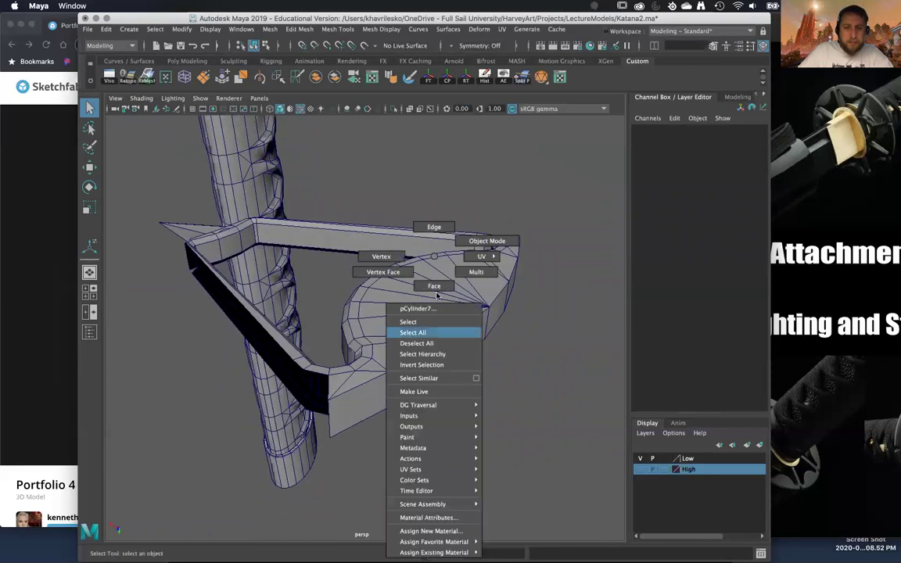
right_click_drag(365, 423, 364, 419)
left_click(362, 410)
left_click_drag(419, 392, 308, 377, "alt")
double_click(464, 355, "shift")
left_click_drag(454, 358, 342, 352, "alt")
right_click_drag(392, 315, 383, 334, "shift")
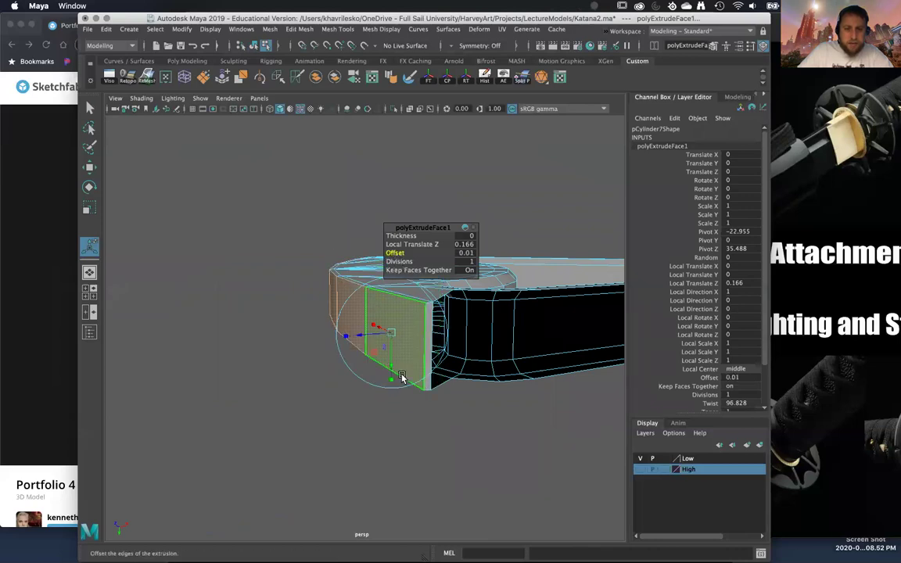
Step: Set the rim extrusion's Offset to 0.24 and Local Translate Z to 0.191, and return to object mode
left_click_drag(402, 376, 408, 372, "alt")
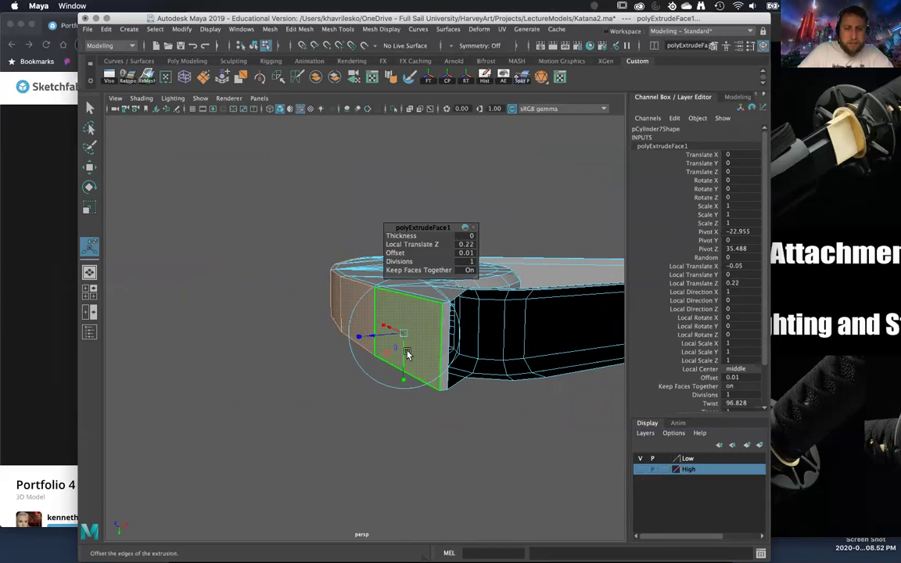
left_click_drag(398, 356, 408, 352)
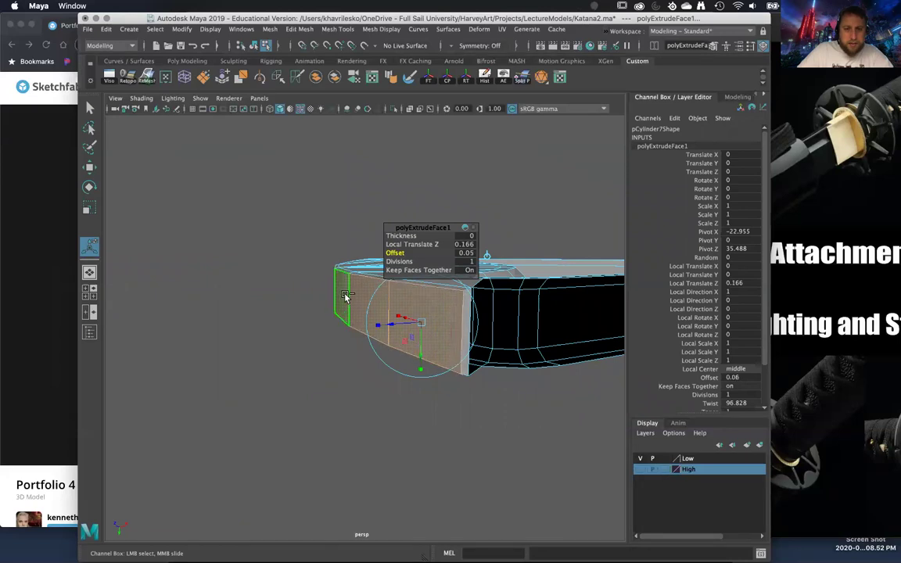
middle_click_drag(349, 297, 353, 297)
left_click_drag(350, 302, 436, 365, "alt")
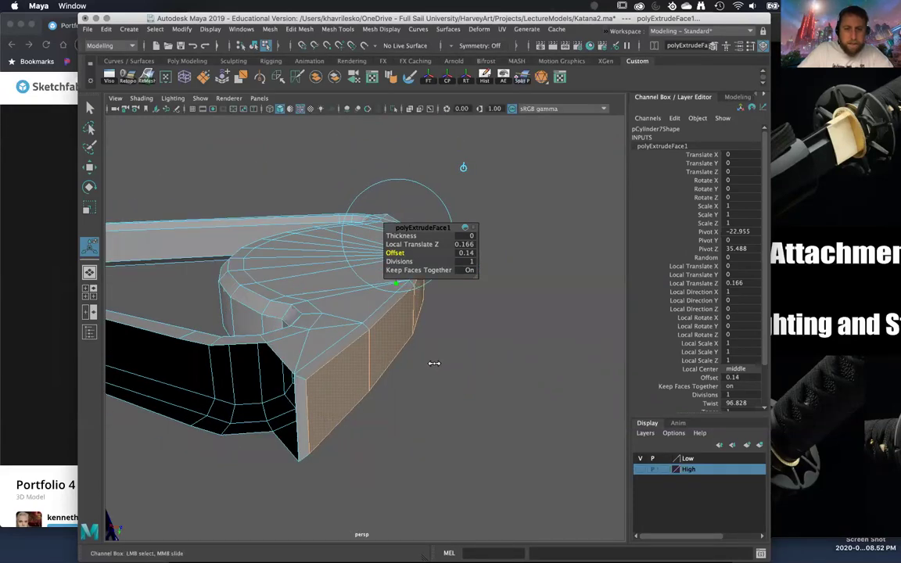
left_click_drag(450, 351, 211, 342, "alt")
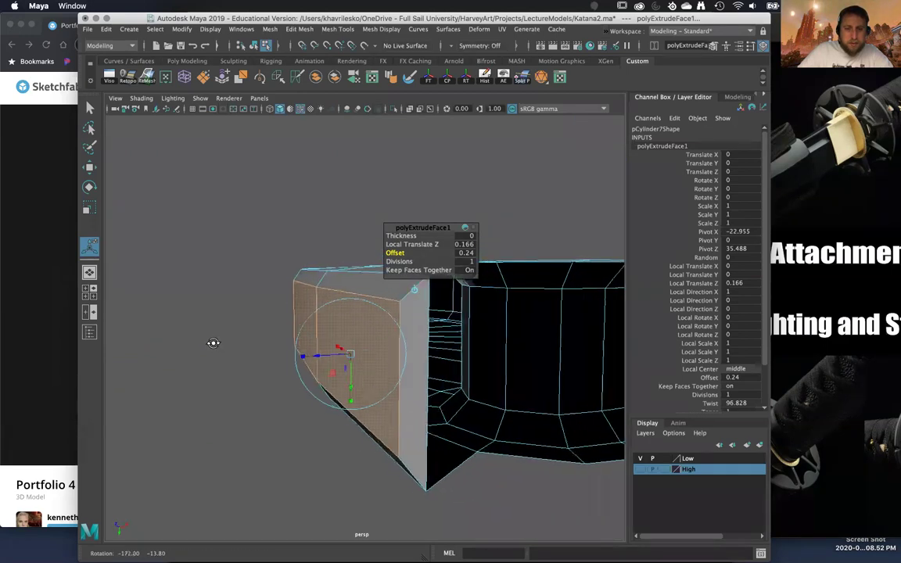
left_click_drag(308, 356, 305, 356)
left_click_drag(306, 302, 358, 321, "alt")
right_click_drag(358, 321, 391, 252)
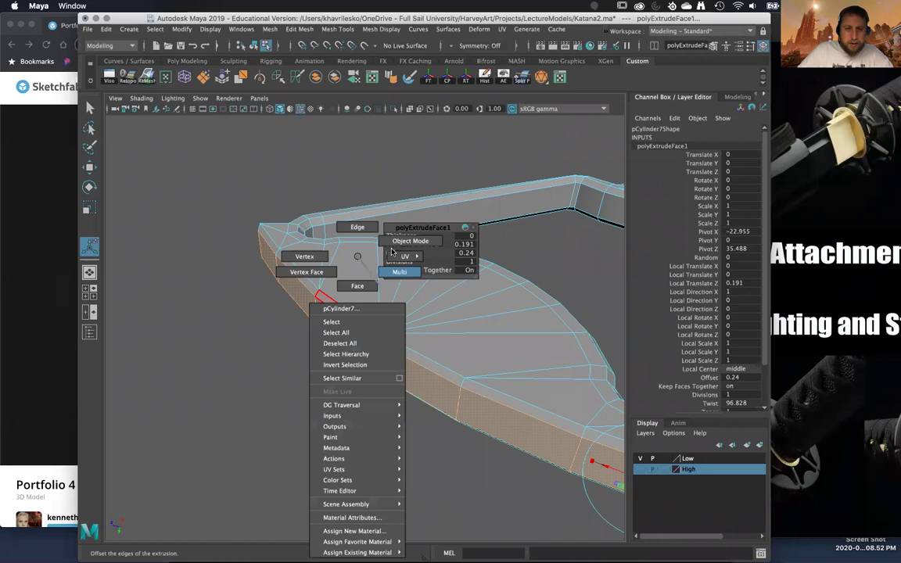
left_click(292, 413)
key("q")
Step: Delete the construction history of the guard section
left_click_drag(294, 412, 453, 377, "alt")
left_click_drag(284, 322, 275, 369, "alt")
left_click_drag(202, 369, 152, 408, "alt")
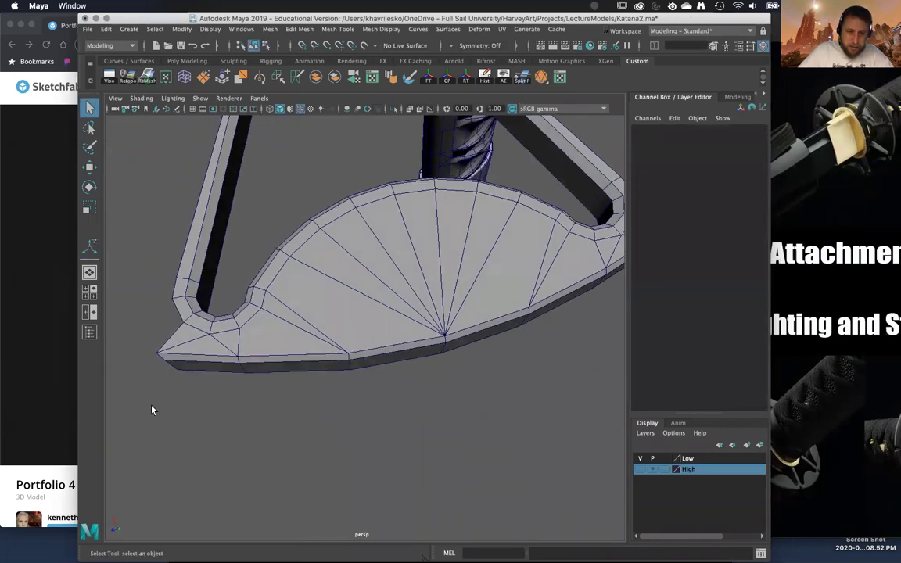
middle_click_drag(233, 409, 249, 443, "alt")
left_click_drag(249, 443, 171, 334, "alt")
left_click(384, 291)
left_click_drag(385, 290, 446, 332, "alt")
key("w")
left_click(484, 76)
scroll(380, 284, "up", 5)
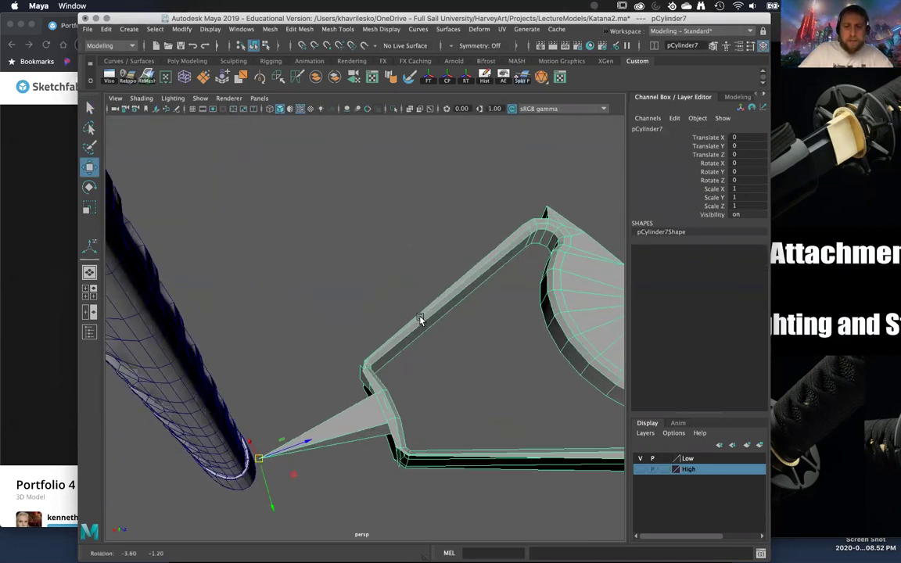
Step: Duplicate the guard section and set the copy's Rotate Y to -45
left_click_drag(422, 322, 436, 343, "alt")
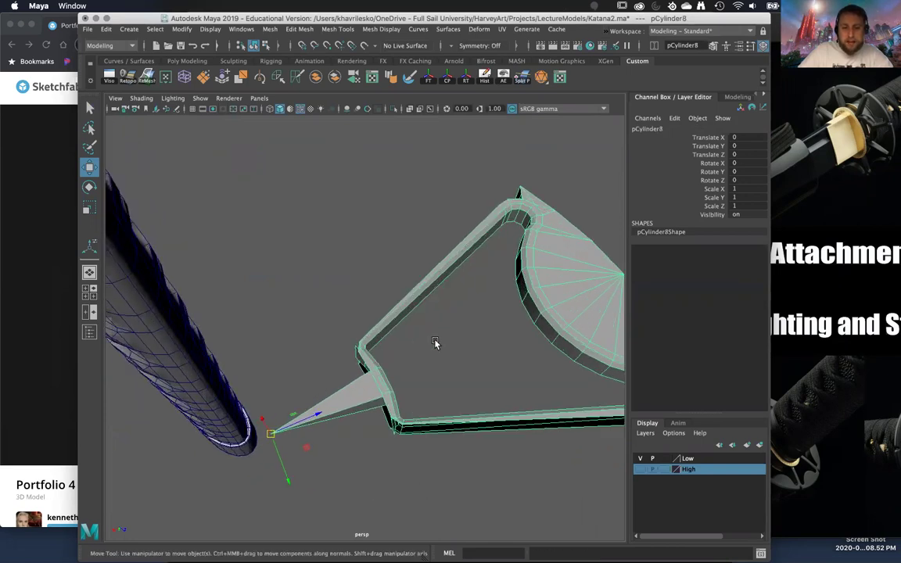
left_click_drag(412, 382, 314, 391, "alt")
right_click_drag(290, 367, 437, 293, "alt")
middle_click_drag(437, 294, 512, 185, "alt")
right_click_drag(485, 274, 382, 482, "alt")
left_click_drag(381, 484, 380, 489)
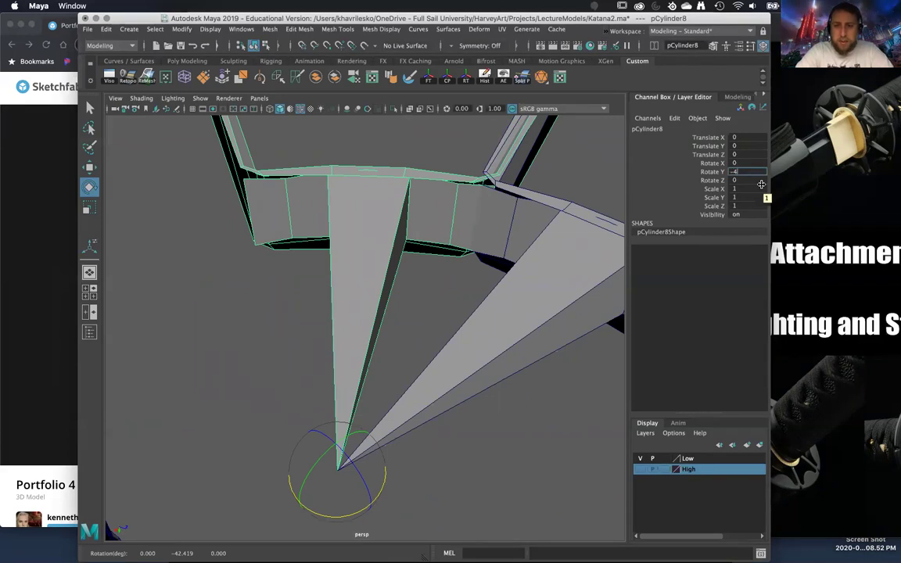
key("Return")
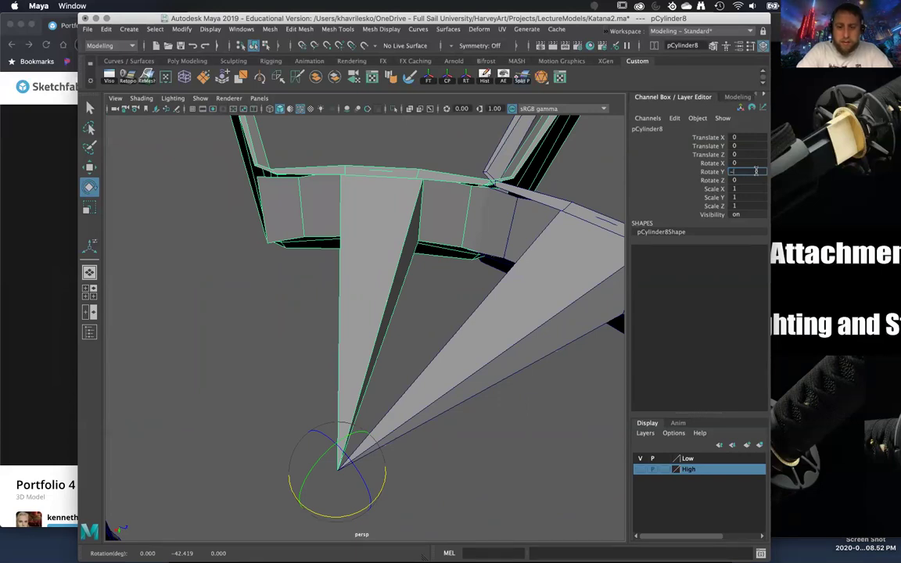
key("Return")
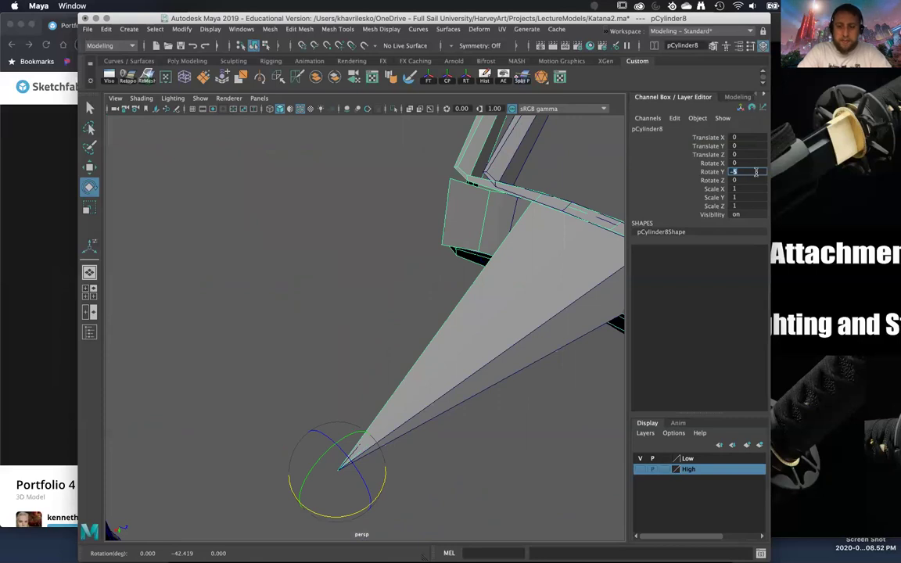
key("Return")
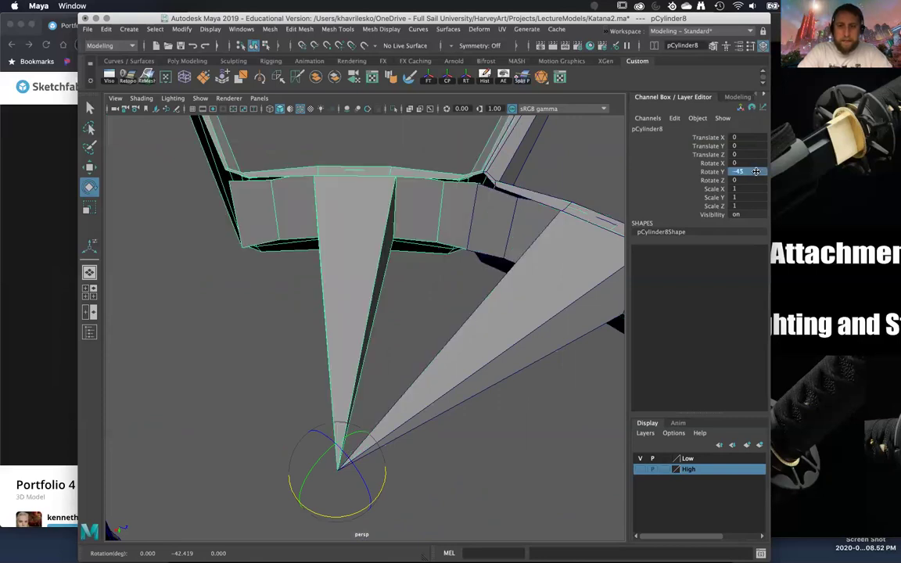
Step: Repeat the rotated duplication six more times to complete the full ring of eight sections
left_click_drag(530, 166, 462, 218, "alt")
scroll(360, 316, "down", 5)
scroll(462, 219, "up", 2)
right_click_drag(462, 218, 457, 227, "alt")
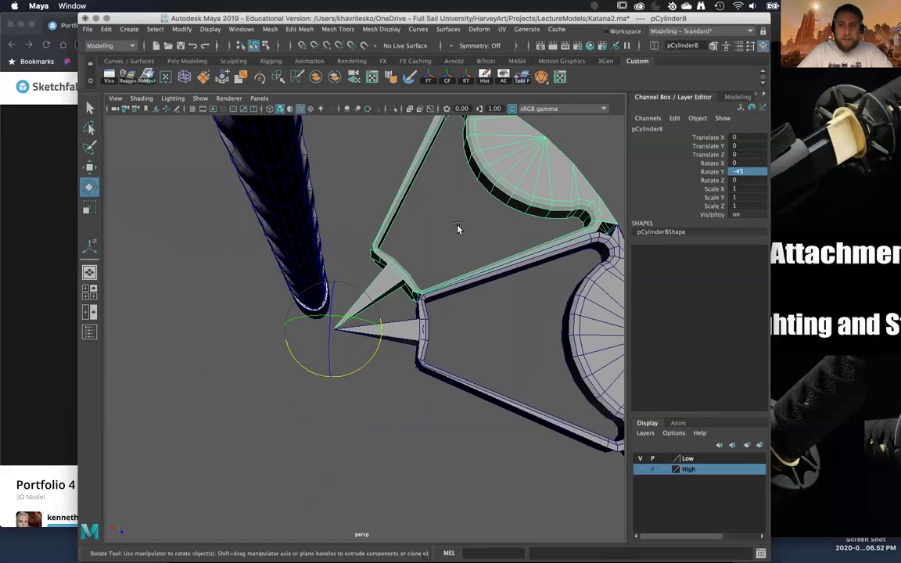
key("shift+d")
key("shift+d")
key("shift+d")
key("shift+d")
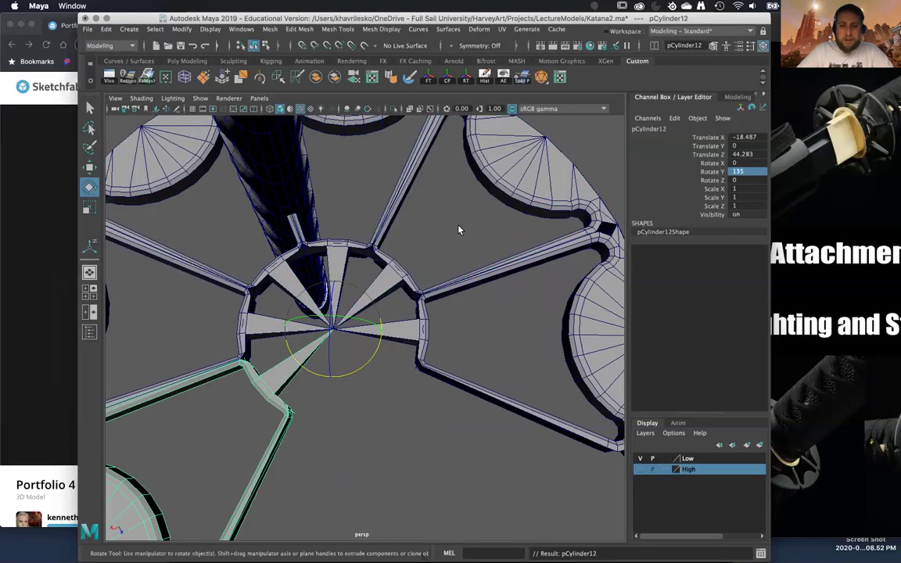
key("shift+d")
key("shift+d")
Step: Examine the completed guard ring and its central hub from several angles
left_click_drag(476, 250, 342, 366, "alt")
right_click_drag(342, 366, 366, 350, "alt")
left_click_drag(365, 349, 439, 411, "alt")
right_click_drag(439, 410, 431, 382, "alt")
left_click_drag(430, 382, 538, 312, "alt")
scroll(488, 349, "down", 6)
left_click(496, 299)
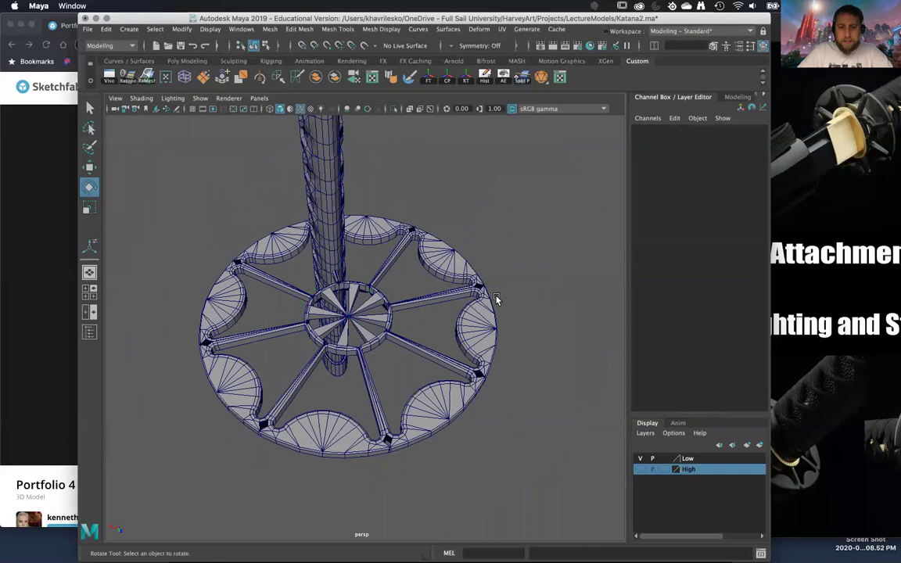
scroll(469, 313, "up", 6)
left_click_drag(397, 349, 370, 351, "alt")
left_click(371, 351)
middle_click_drag(371, 351, 449, 365, "alt")
scroll(438, 366, "up", 3)
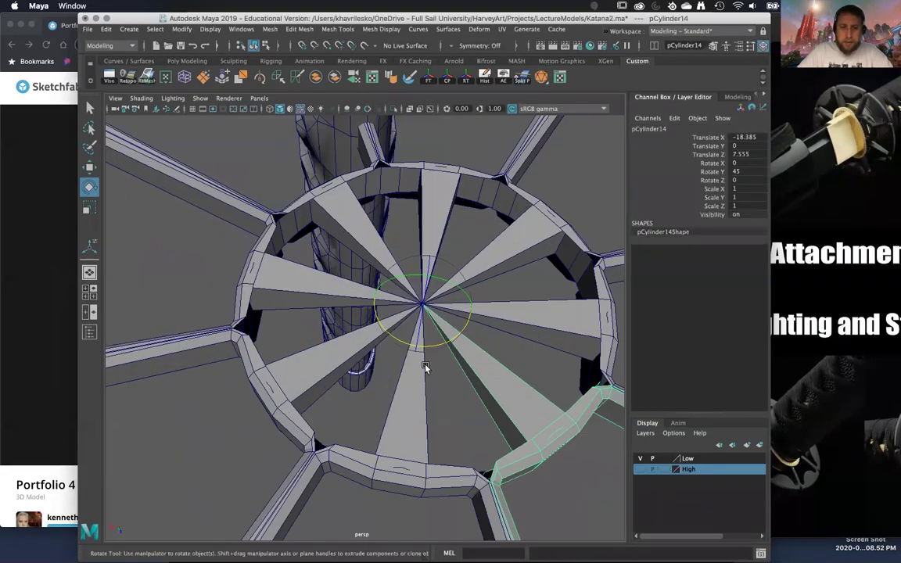
scroll(458, 365, "down", 2)
scroll(430, 187, "down", 6)
Step: Select all eight guard sections and combine them into one mesh
left_click_drag(445, 191, 286, 258, "alt")
left_click_drag(444, 404, 444, 405)
left_click_drag(371, 149, 444, 311, "alt")
left_click(317, 78)
Step: Delete seven of the central spikes together with the adjoining inner wall faces of the hub
scroll(423, 222, "up", 4)
scroll(444, 311, "up", 2)
right_click_drag(448, 293, 321, 302)
left_click_drag(320, 303, 398, 336, "alt")
left_click_drag(408, 383, 412, 377)
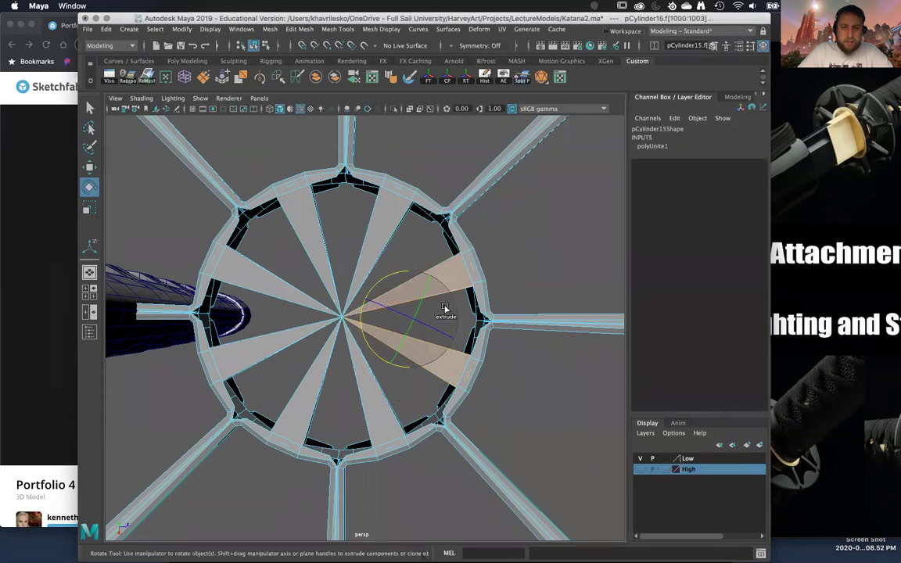
left_click_drag(420, 280, 422, 264, "alt")
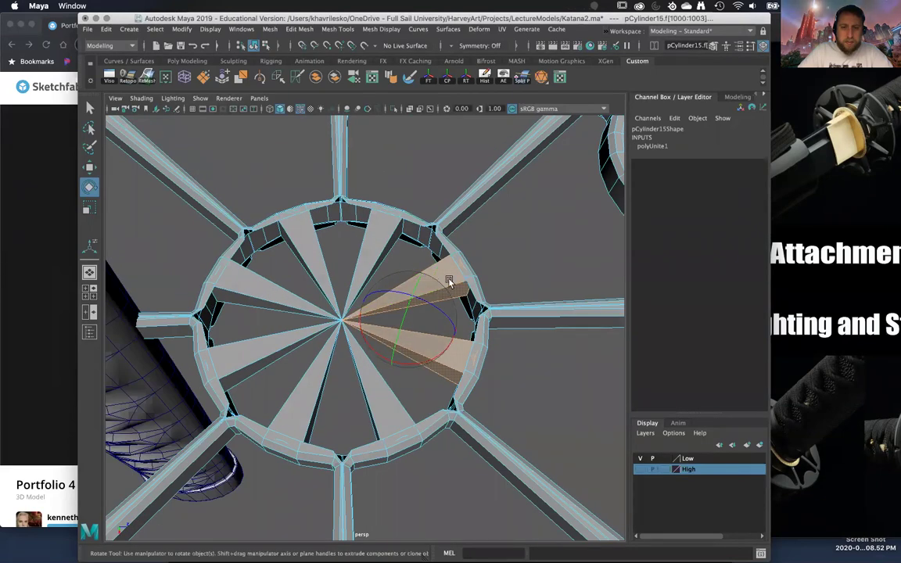
double_click(449, 282)
double_click(450, 348, "shift")
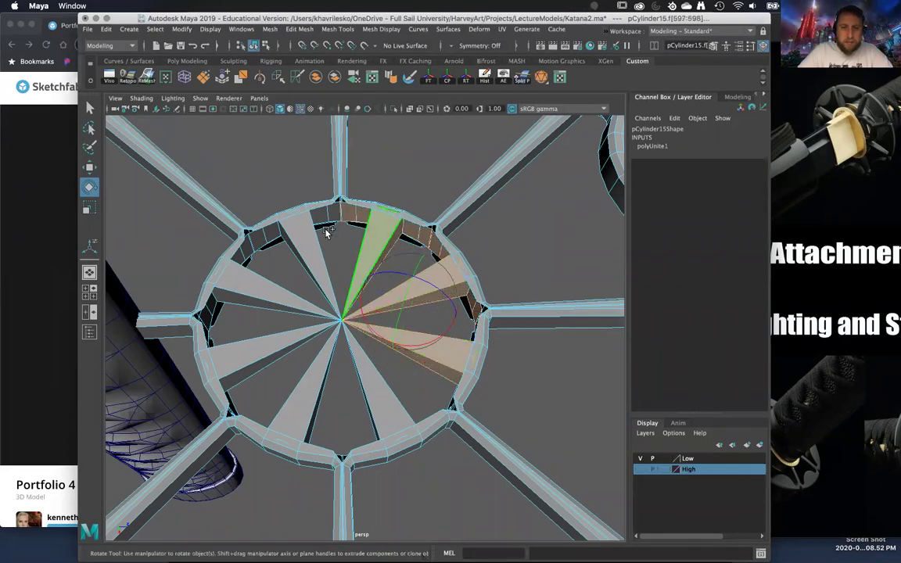
left_click(257, 354, "shift")
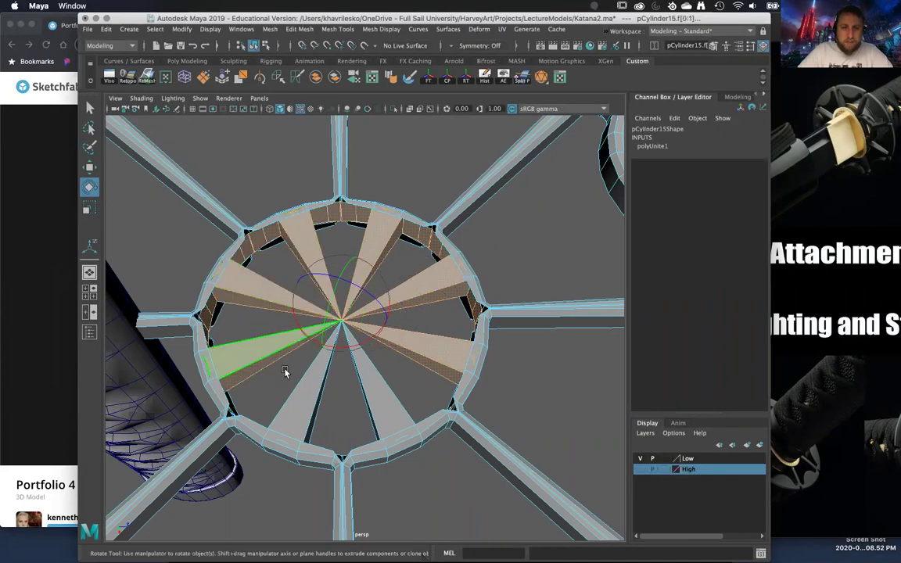
key("Delete")
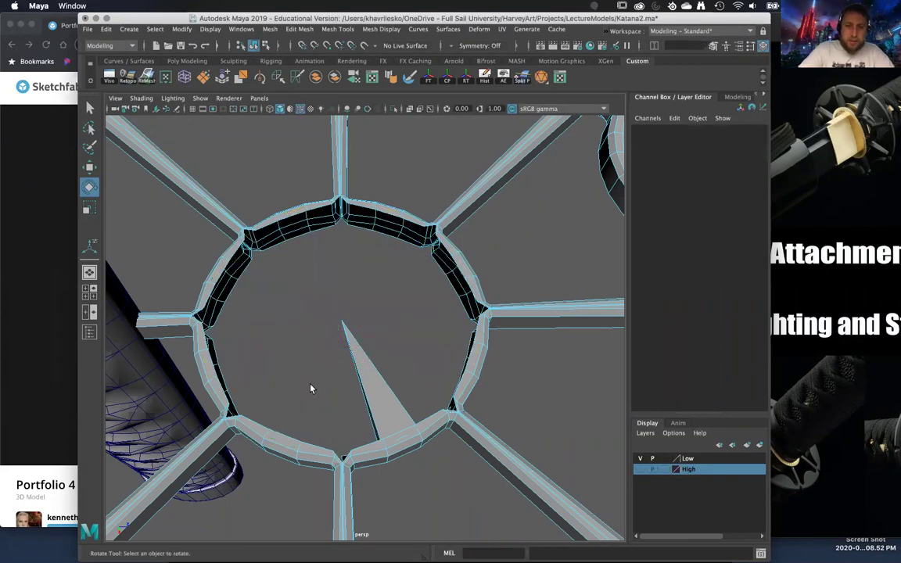
Step: Examine the hub and the diamond-shaped openings where neighbouring sections meet at the outer rim
left_click_drag(316, 384, 514, 290, "alt")
middle_click_drag(439, 307, 464, 239, "alt")
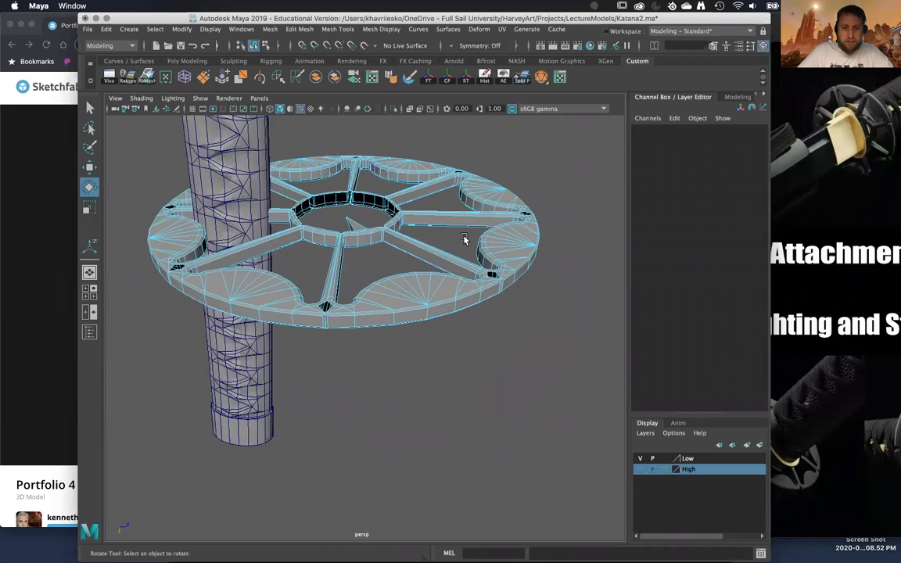
scroll(316, 303, "up", 10)
left_click_drag(316, 303, 302, 249, "alt")
scroll(329, 311, "up", 2)
middle_click_drag(304, 500, 372, 367, "alt")
scroll(372, 366, "up", 8)
scroll(369, 344, "down", 5)
middle_click_drag(358, 299, 311, 328, "alt")
right_click_drag(317, 345, 310, 172, "alt")
middle_click_drag(311, 172, 334, 163, "alt")
right_click_drag(334, 163, 366, 313, "alt")
left_click_drag(366, 313, 357, 299, "alt")
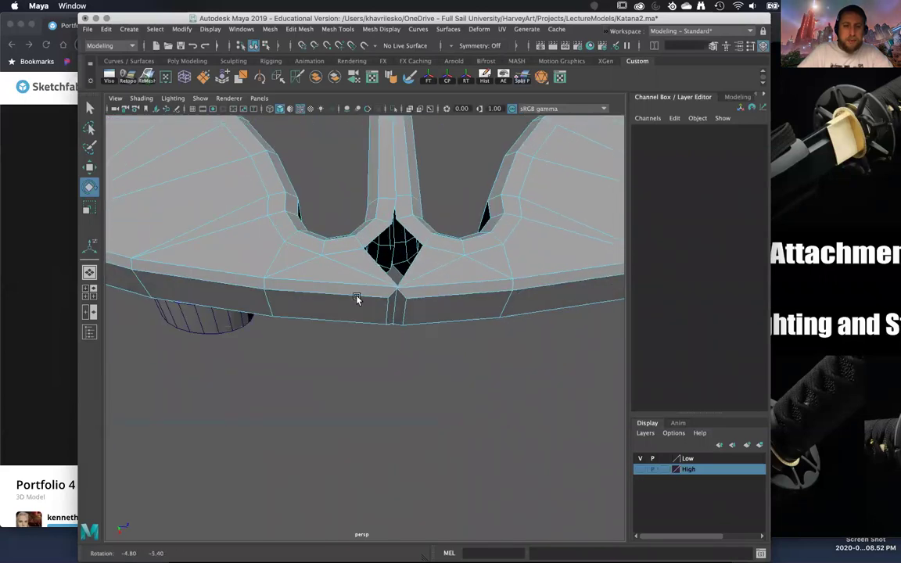
Step: Delete the narrow faces that close the joints between neighbouring sections along the outer rim
right_click_drag(353, 256, 351, 272)
left_click(387, 309)
left_click_drag(354, 283, 473, 267, "alt")
middle_click_drag(473, 268, 280, 262, "alt")
left_click_drag(279, 263, 336, 329, "alt")
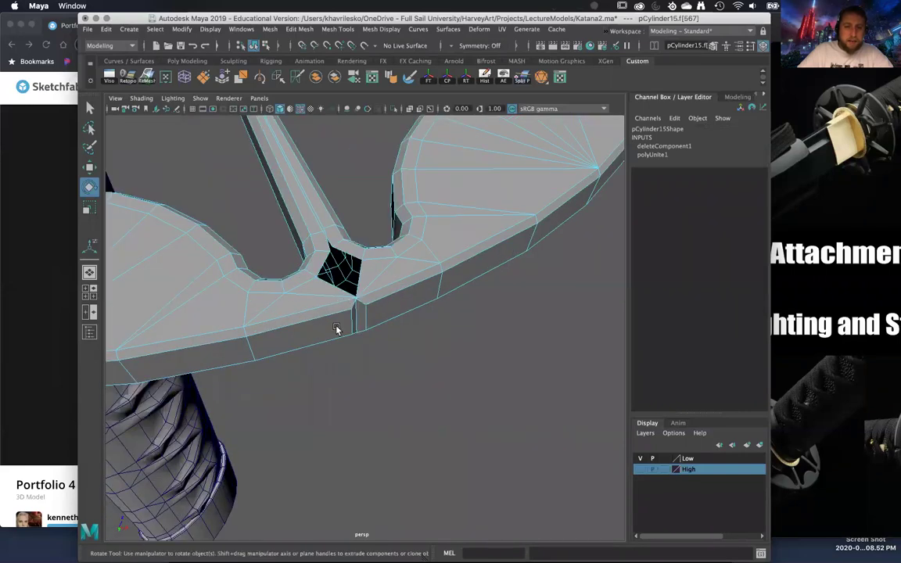
left_click(354, 319, "shift")
right_click_drag(355, 309, 372, 235, "alt")
left_click_drag(372, 235, 289, 262, "alt")
right_click_drag(289, 262, 395, 415, "alt")
left_click_drag(412, 293, 353, 333, "alt")
left_click_drag(279, 338, 383, 330, "alt")
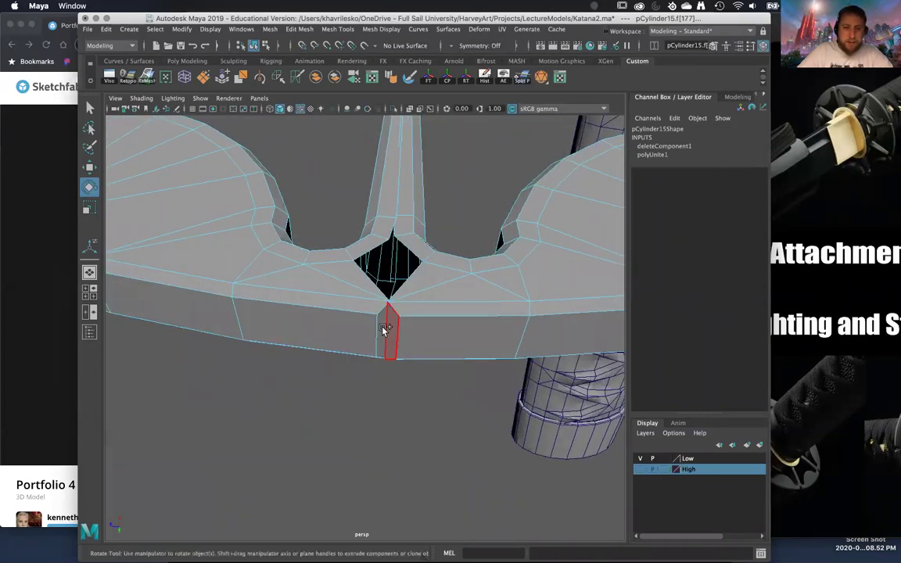
left_click_drag(393, 396, 465, 358, "alt")
left_click_drag(547, 393, 275, 221, "alt")
right_click_drag(276, 220, 349, 265, "alt")
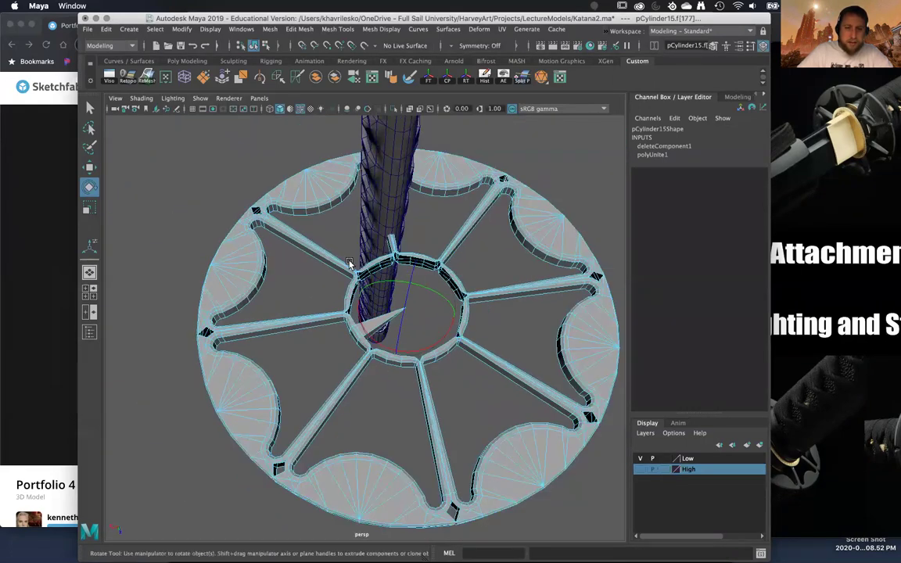
Step: Examine the open rim joints and the spokes between neighbouring sections, checking the narrow end faces
left_click_drag(349, 265, 359, 269, "alt")
middle_click_drag(316, 267, 272, 267, "alt")
right_click_drag(272, 268, 333, 309, "alt")
left_click_drag(332, 309, 441, 294, "alt")
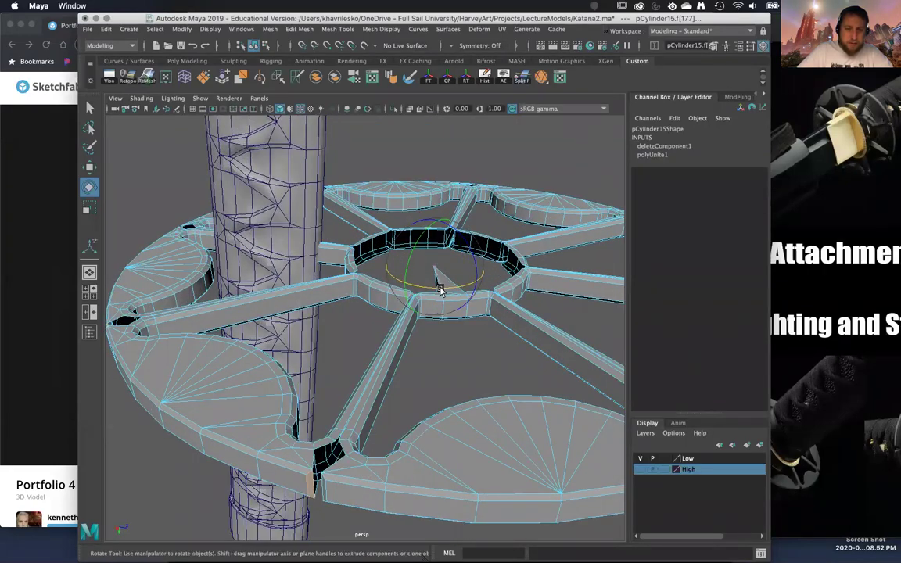
left_click_drag(438, 292, 331, 321, "alt")
right_click_drag(331, 321, 340, 355, "alt")
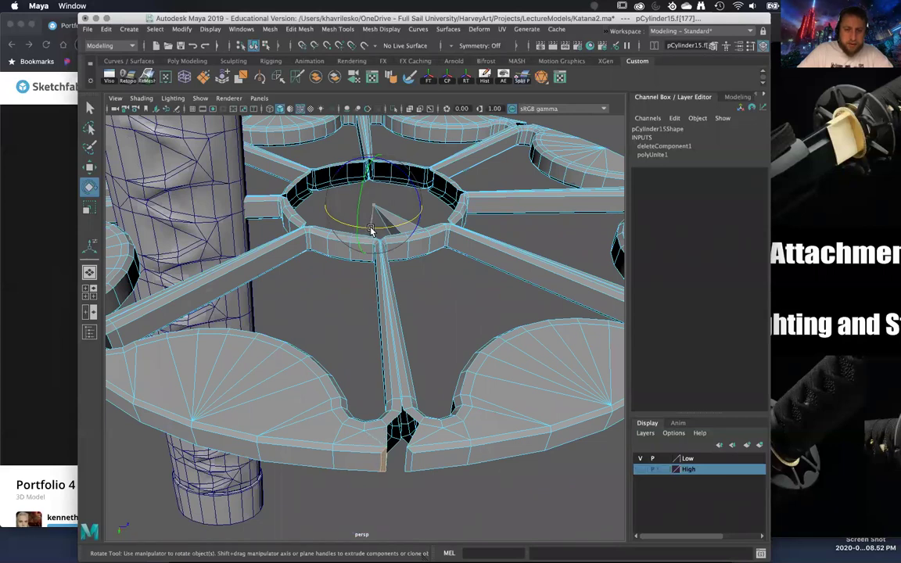
left_click(407, 464)
left_click_drag(334, 476, 372, 420, "alt")
left_click(291, 473)
left_click_drag(195, 387, 453, 298, "alt")
left_click_drag(392, 309, 342, 259, "alt")
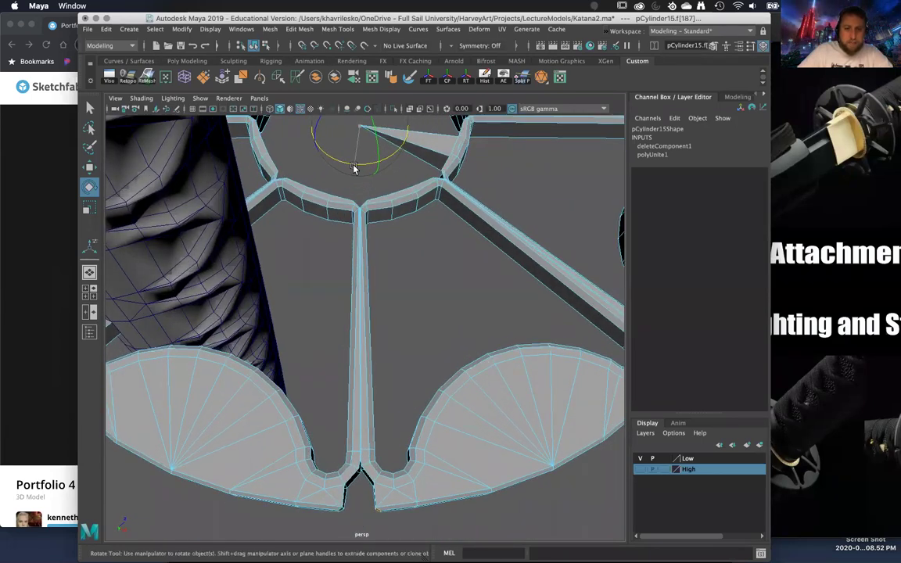
mouse_move(327, 279)
left_mouse_down("alt")
mouse_move(326, 270)
mouse_move(317, 294)
left_mouse_up("alt")
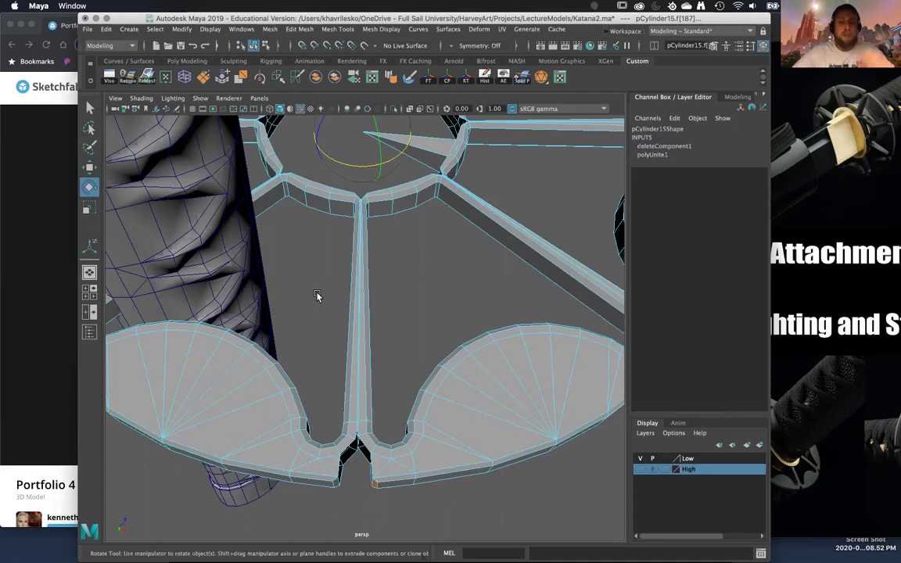
left_click_drag(337, 309, 349, 333, "alt")
Step: Examine the guard's hub, its remaining central spike and the joints where the spokes meet the ring
right_click_drag(321, 258, 372, 243)
left_click_drag(372, 243, 420, 268, "alt")
scroll(399, 305, "up", 5)
left_click_drag(399, 305, 382, 310, "alt")
right_click_drag(382, 310, 374, 195, "alt")
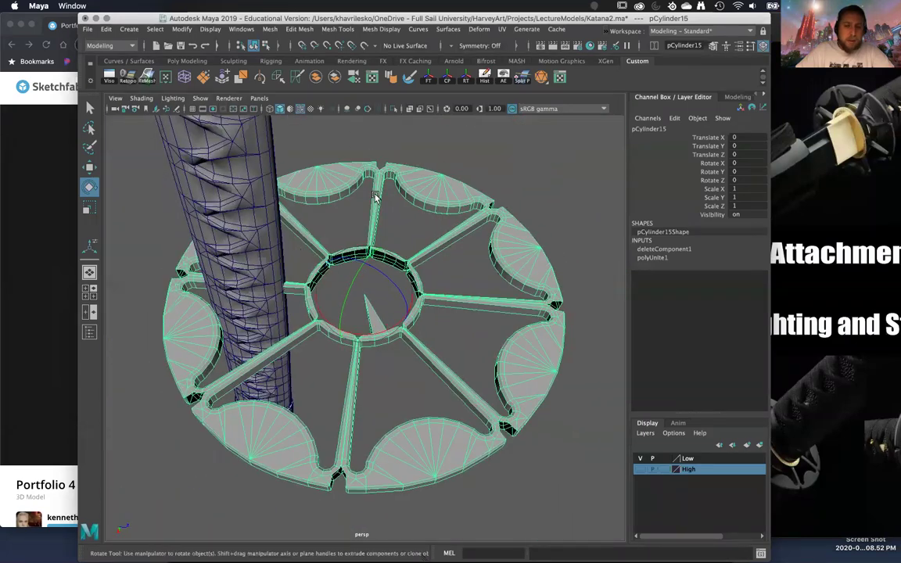
left_click_drag(374, 194, 408, 209, "alt")
right_click_drag(408, 209, 376, 204)
left_click(356, 209)
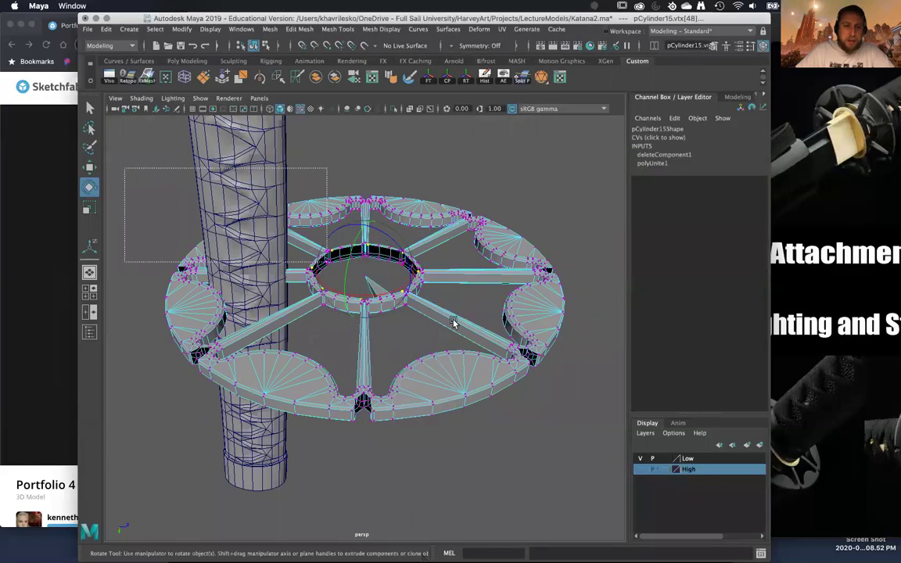
left_click_drag(602, 424, 605, 438)
scroll(500, 493, "up", 5)
right_click_drag(485, 504, 462, 359, "alt")
left_click_drag(462, 360, 444, 370, "alt")
right_click_drag(445, 370, 443, 477, "alt")
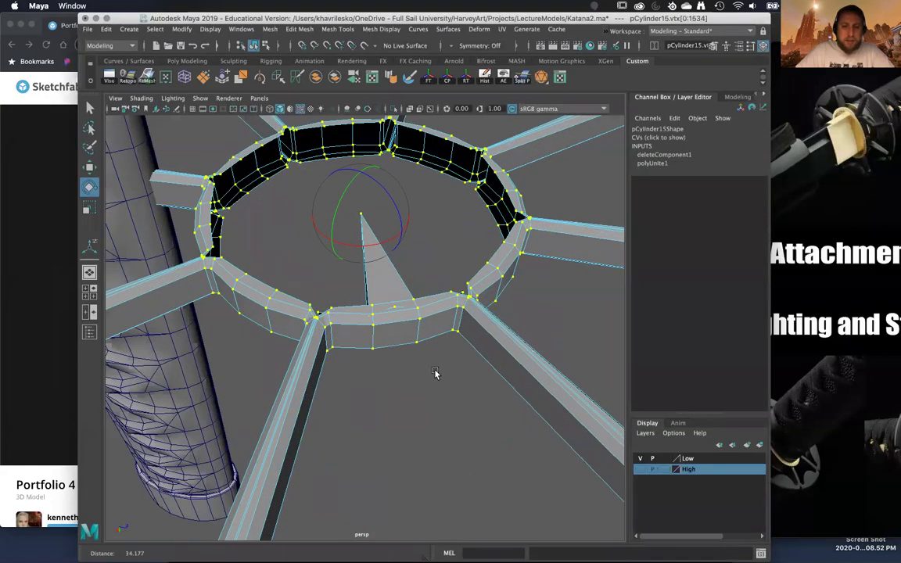
left_click_drag(447, 335, 520, 379, "alt")
middle_click_drag(560, 411, 400, 414, "alt")
right_click_drag(400, 414, 422, 457, "alt")
left_click_drag(418, 422, 505, 269, "alt")
Step: Move the remaining inner wall faces on either side of the central spike inward, away from the hub ring, along an axis aligned with the spike
right_click_drag(533, 244, 532, 271)
left_click(544, 257)
double_click(366, 205, "shift")
left_click_drag(378, 233, 366, 310, "alt")
left_click_drag(332, 458, 397, 376, "alt")
key("w")
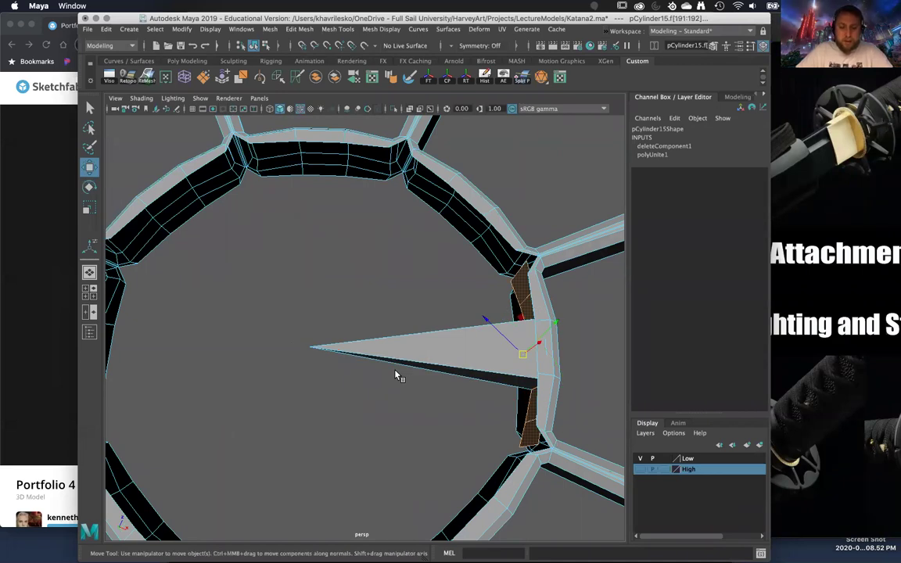
key("d")
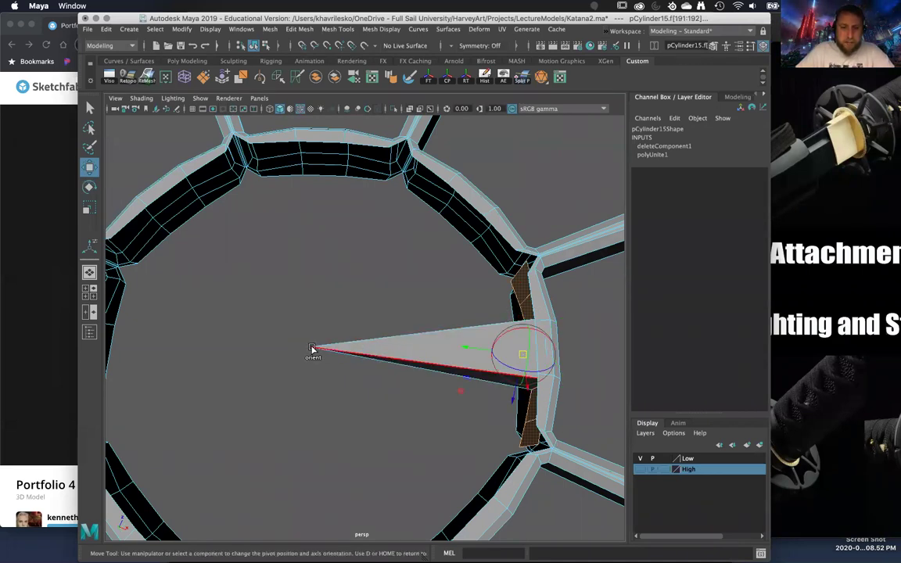
left_click_drag(468, 349, 437, 355)
right_click_drag(527, 256, 484, 318)
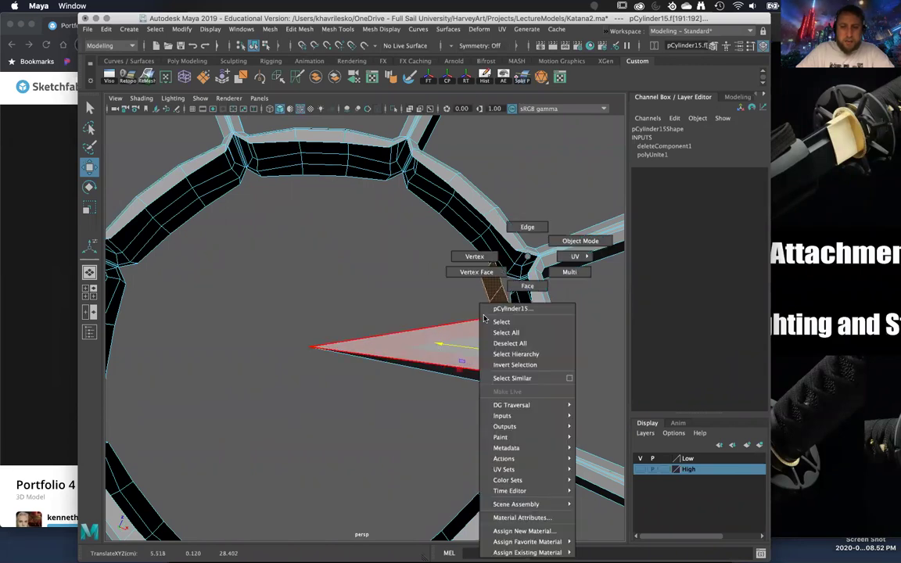
Step: Examine the hub ring vertices behind the central spike and the gap between the moved wall faces and the ring
right_click_drag(467, 248, 471, 255)
left_click(545, 353)
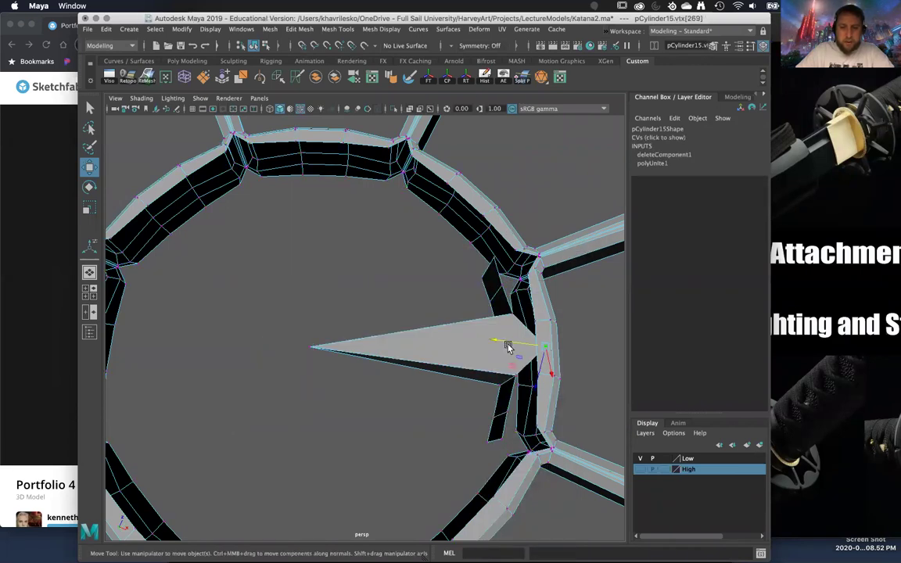
left_click_drag(481, 348, 241, 258, "alt")
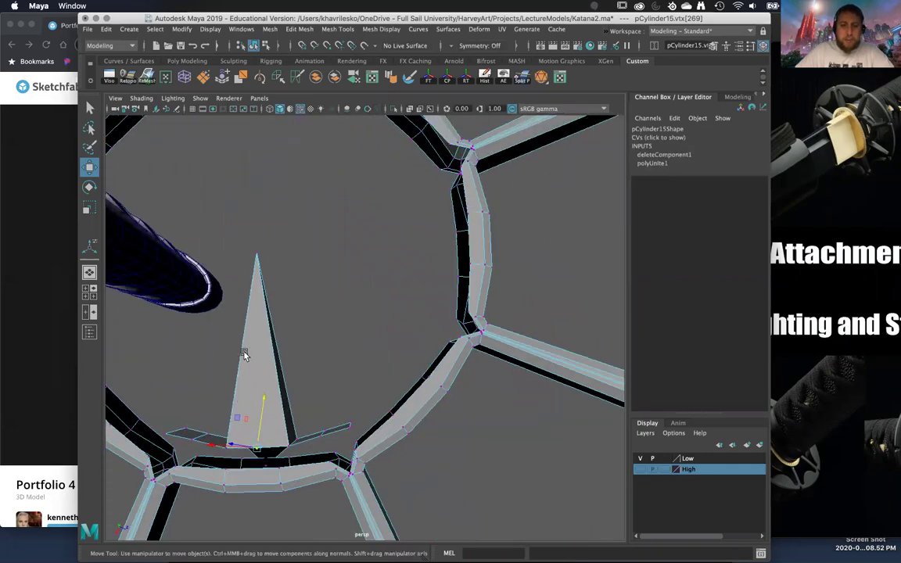
right_click_drag(240, 256, 250, 332)
right_click_drag(296, 237, 294, 240)
left_click(344, 362)
scroll(358, 349, "down", 5)
left_click_drag(358, 348, 408, 259, "alt")
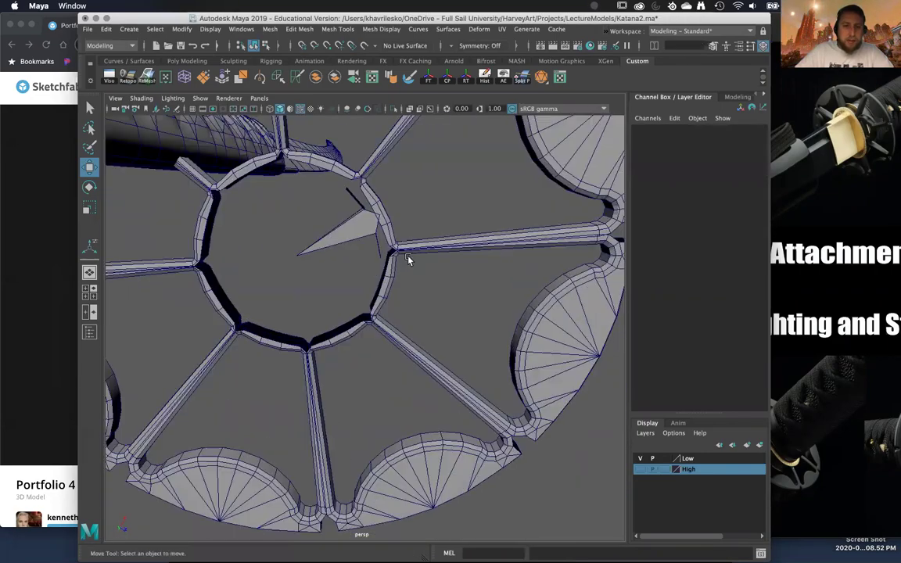
scroll(408, 260, "up", 5)
middle_click_drag(356, 201, 377, 351, "alt")
left_click_drag(377, 351, 364, 301, "alt")
left_click(366, 297)
right_click_drag(379, 256, 325, 255)
left_click(410, 275)
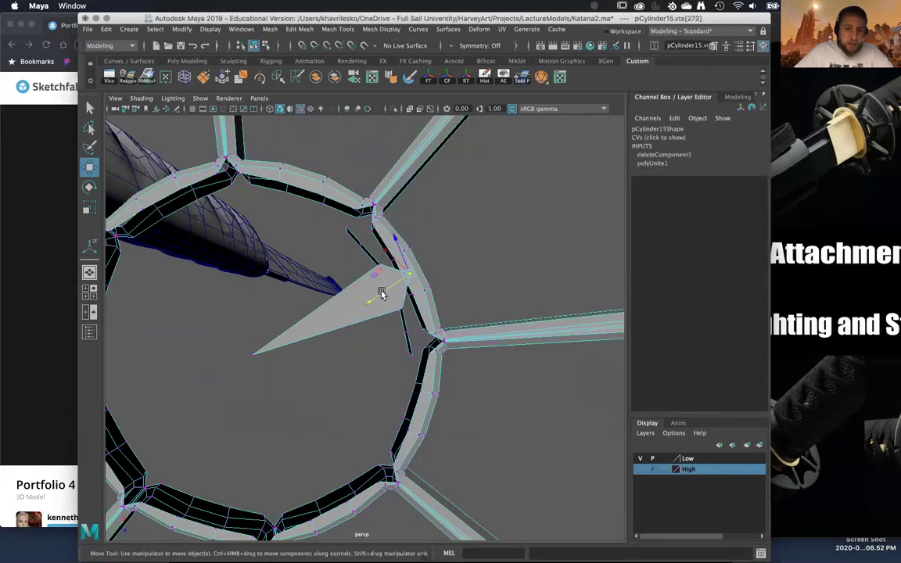
left_click_drag(378, 316, 354, 366, "alt")
right_click_drag(323, 339, 341, 310)
right_click_drag(397, 237, 398, 237)
left_click(488, 317)
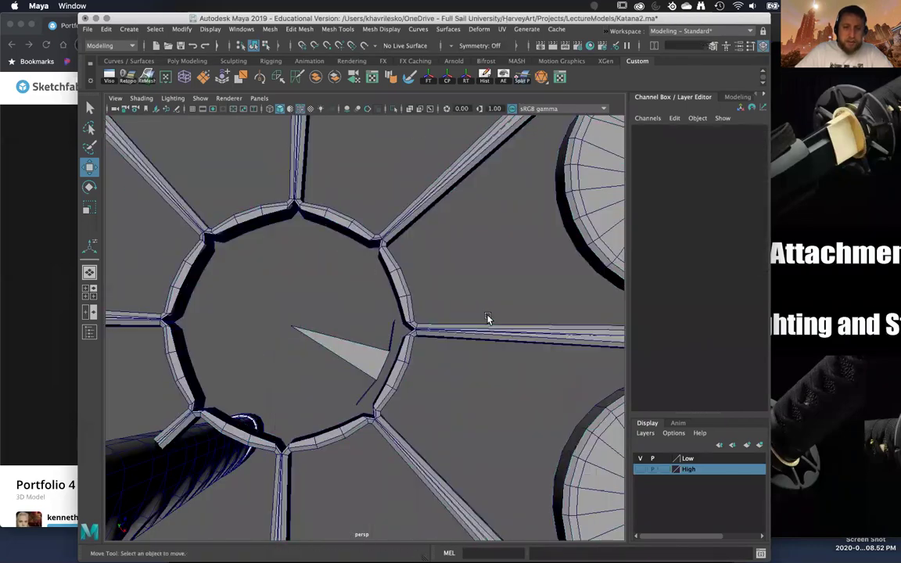
scroll(537, 338, "down", 5)
middle_click_drag(537, 339, 547, 316, "alt")
scroll(539, 332, "up", 3)
left_click_drag(539, 331, 520, 407, "alt")
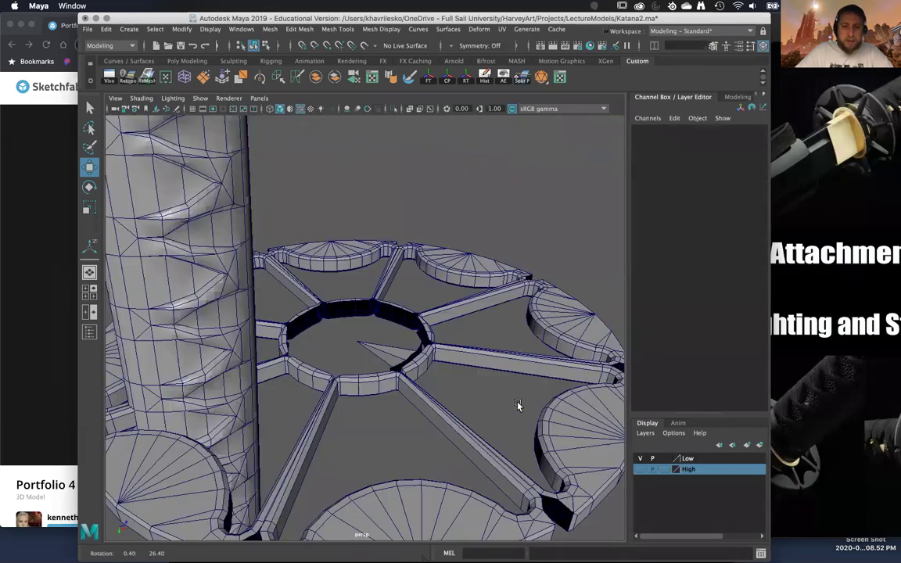
scroll(462, 396, "up", 3)
Step: Freeze the combined guard's transformations and delete its construction history
left_click(403, 311)
scroll(403, 311, "down", 4)
left_click_drag(404, 311, 427, 331, "alt")
scroll(424, 271, "down", 3)
left_click_drag(425, 271, 391, 367, "alt")
left_click(433, 80)
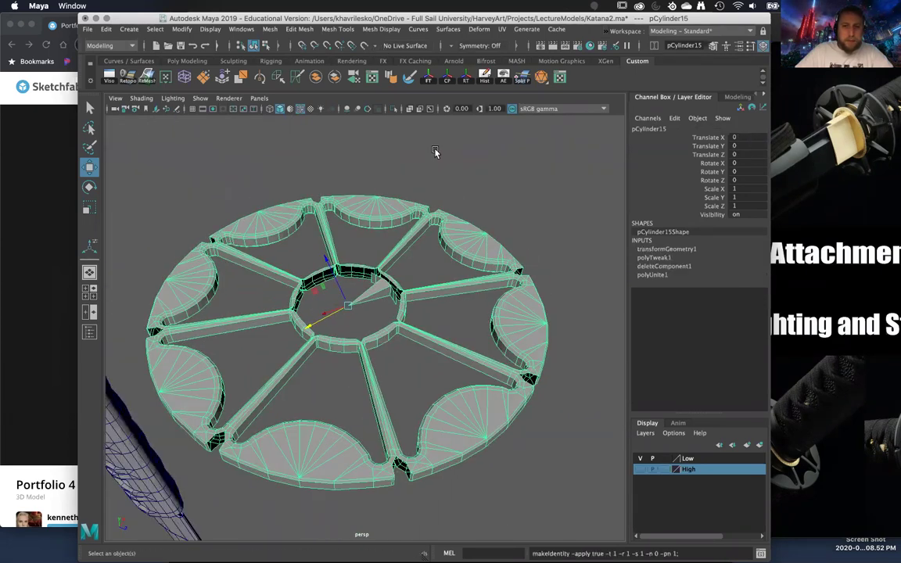
left_click(485, 77)
Step: Examine the guard's vertices around the notch where one spoke splits at the outer rim
left_click_drag(415, 186, 434, 207, "alt")
scroll(462, 207, "up", 2)
right_click_drag(432, 203, 379, 201)
left_click_drag(378, 201, 214, 288, "alt")
left_click_drag(587, 403, 589, 405)
scroll(500, 426, "up", 5)
middle_click_drag(501, 426, 374, 332, "alt")
scroll(386, 371, "up", 2)
mouse_move(387, 372)
left_mouse_down("alt")
mouse_move(351, 341)
mouse_move(331, 348)
mouse_move(369, 375)
mouse_move(366, 420)
mouse_move(395, 364)
mouse_move(387, 362)
left_mouse_up("alt")
Step: Select the seam edges along one spoke, on both its upper and lower sides
right_click_drag(353, 255, 341, 226)
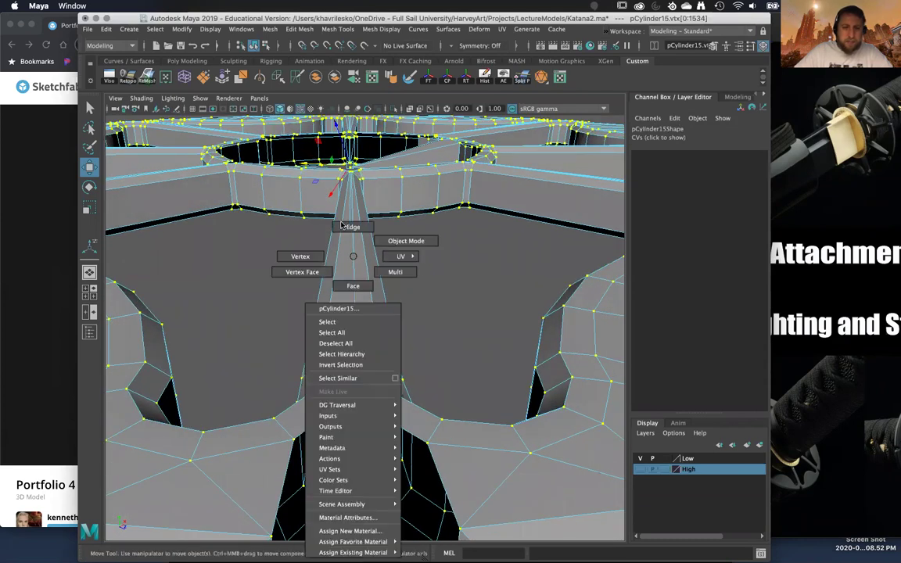
left_click(365, 345)
left_click(354, 379)
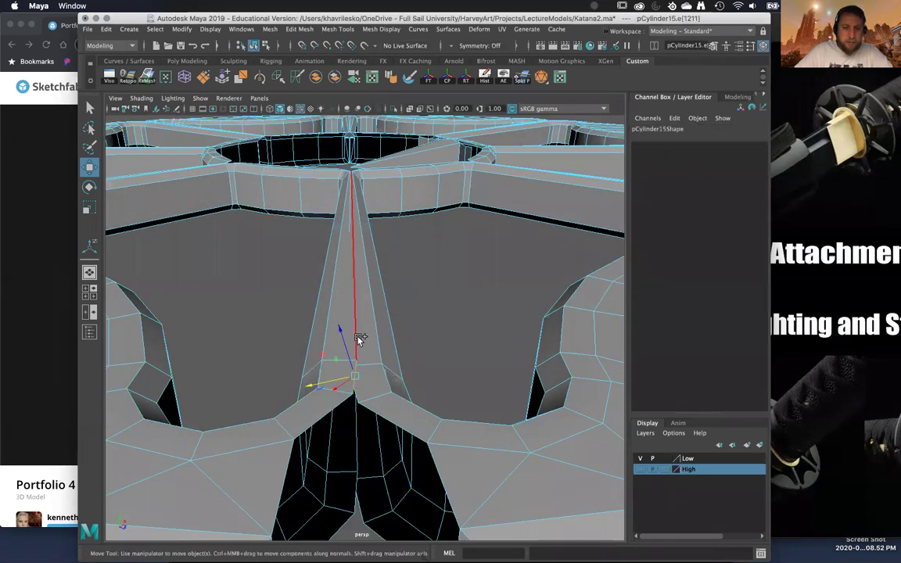
left_click(357, 338)
mouse_move(361, 395)
left_mouse_down("alt")
mouse_move(359, 383)
mouse_move(344, 408)
mouse_move(362, 422)
mouse_move(383, 318)
mouse_move(369, 404)
left_mouse_up("alt")
left_click_drag(362, 312, 317, 249, "alt")
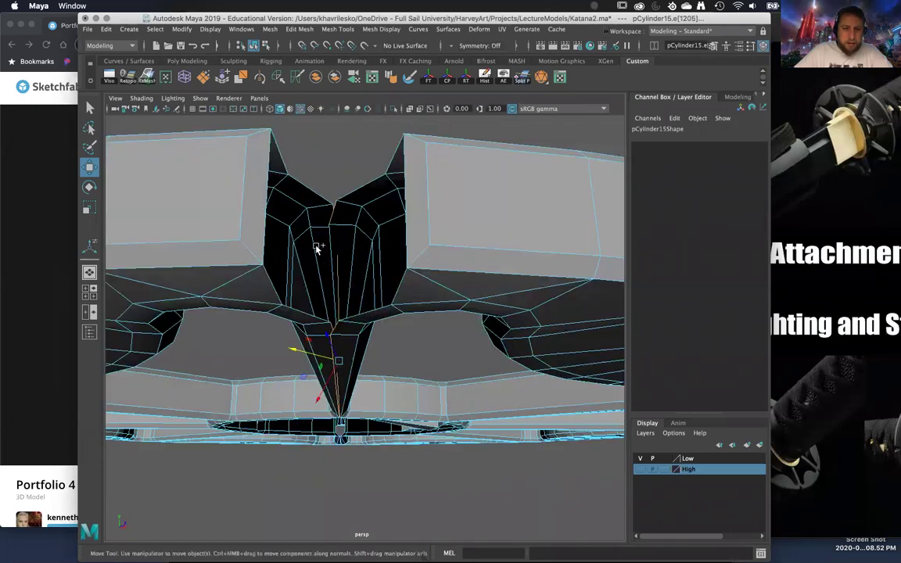
left_click_drag(338, 283, 370, 374, "alt")
right_click_drag(370, 373, 388, 369, "alt")
left_click_drag(389, 369, 372, 277, "alt")
left_click(373, 270)
left_click_drag(400, 329, 378, 415, "alt")
key("z")
left_click(367, 200, "shift")
left_click_drag(384, 229, 378, 339, "alt")
left_click(369, 189, "shift")
left_click_drag(368, 184, 361, 401, "alt")
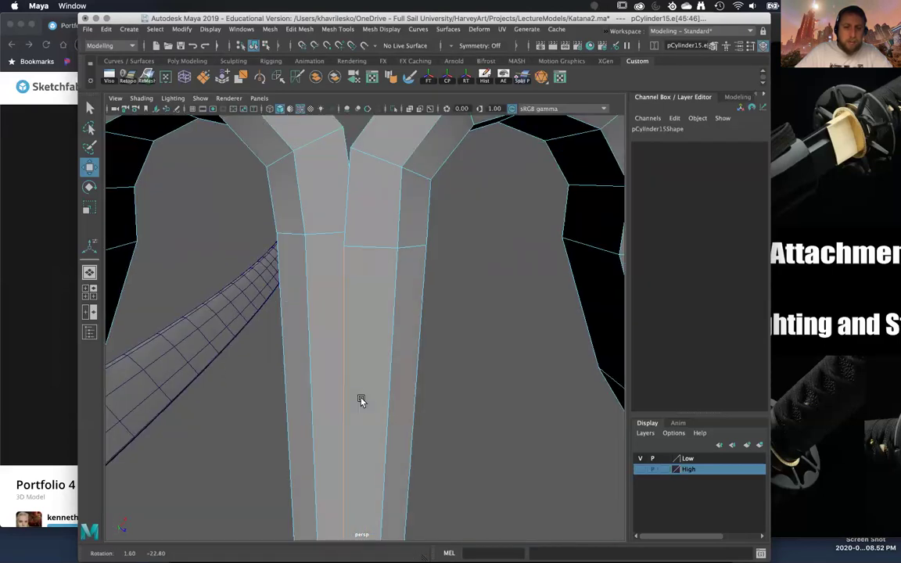
Step: Add the short seam edges at the spoke's outer end to the edge selection
left_click(348, 156)
left_click_drag(349, 180, 428, 361, "alt")
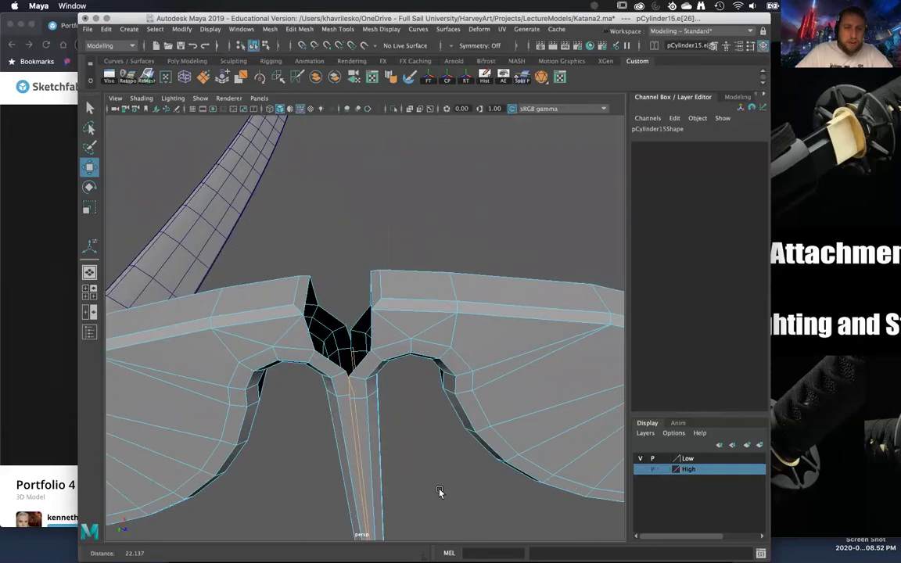
scroll(326, 332, "up", 5)
left_click(338, 348, "shift")
scroll(351, 337, "down", 5)
mouse_move(352, 336)
left_mouse_down("alt")
mouse_move(378, 392)
mouse_move(365, 323)
left_mouse_up("alt")
left_click_drag(392, 411, 426, 514, "alt")
scroll(426, 514, "down", 5)
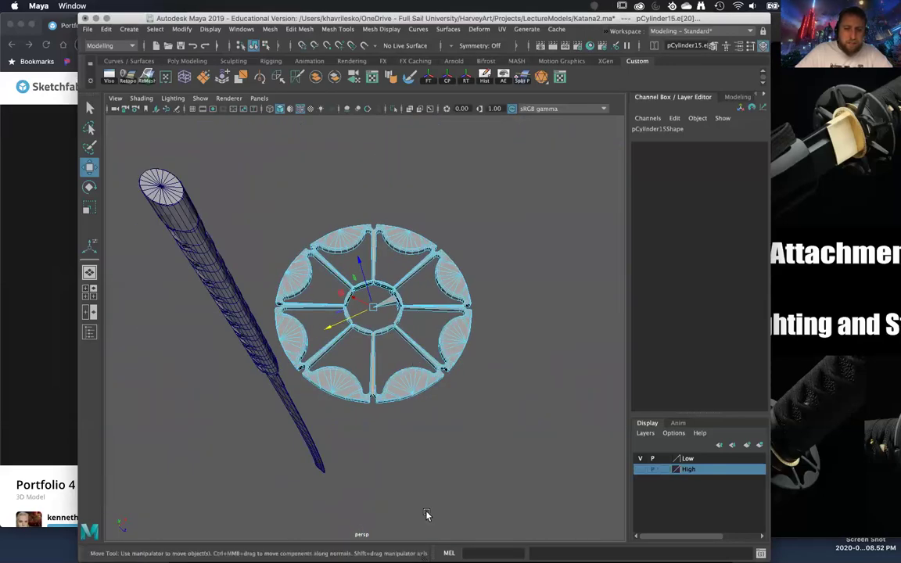
Step: Undo the latest changes to the spoke's seam edge selection
scroll(424, 477, "up", 8)
left_click_drag(422, 466, 393, 344, "alt")
scroll(423, 501, "up", 5)
right_click_drag(398, 345, 398, 375, "shift")
key("super+z")
right_click_drag(435, 322, 444, 349, "alt")
key("super+z")
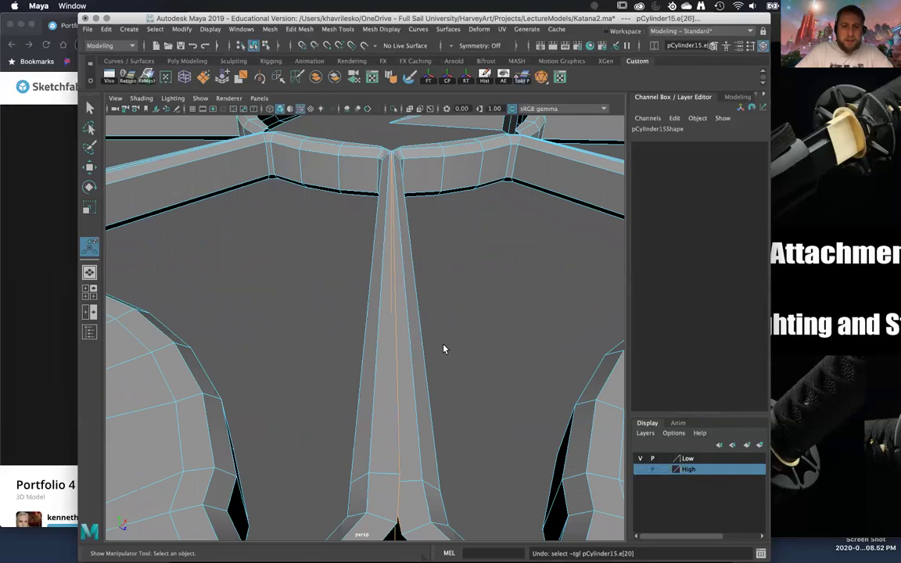
key("w")
scroll(443, 348, "down", 5)
left_click_drag(442, 348, 437, 308, "alt")
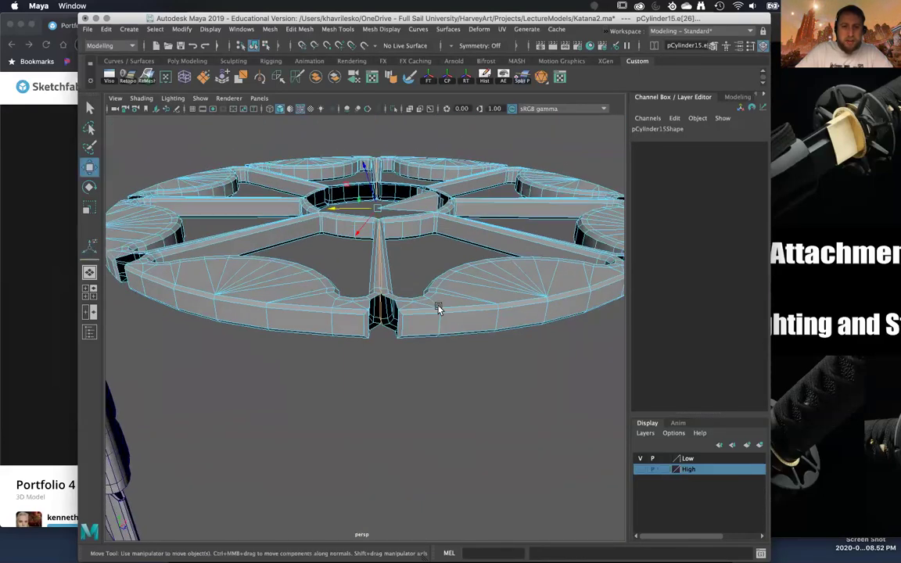
right_click_drag(438, 308, 446, 370, "alt")
right_click_drag(402, 262, 388, 177, "alt")
left_click_drag(388, 176, 358, 153, "alt")
key("super+z")
Step: Try to flatten the spoke's seam edges together by aligning the pivot to the seam and scaling across it
right_click_drag(389, 179, 440, 285, "alt")
middle_click_drag(439, 285, 412, 276, "alt")
right_click_drag(412, 276, 417, 238, "alt")
left_click_drag(418, 239, 420, 239, "alt")
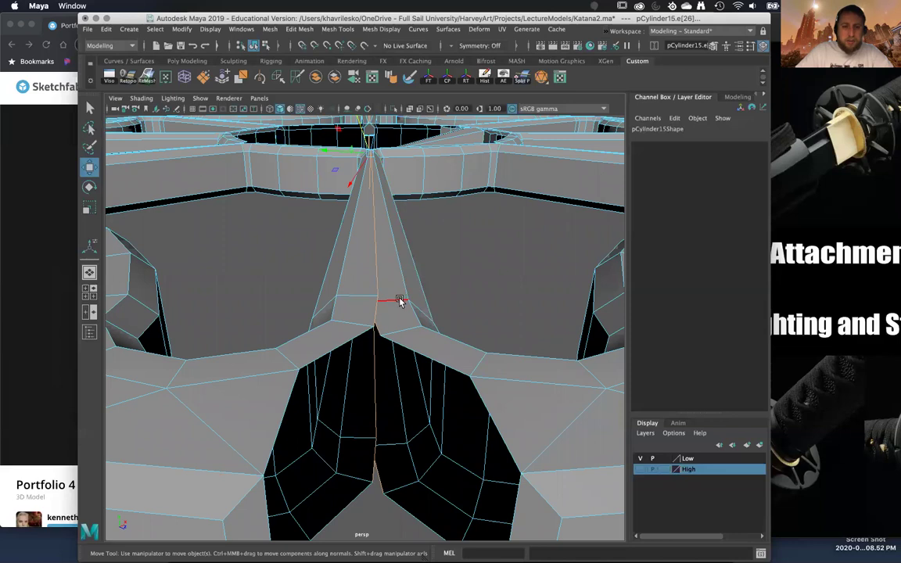
left_click_drag(400, 302, 401, 296, "alt")
key("d")
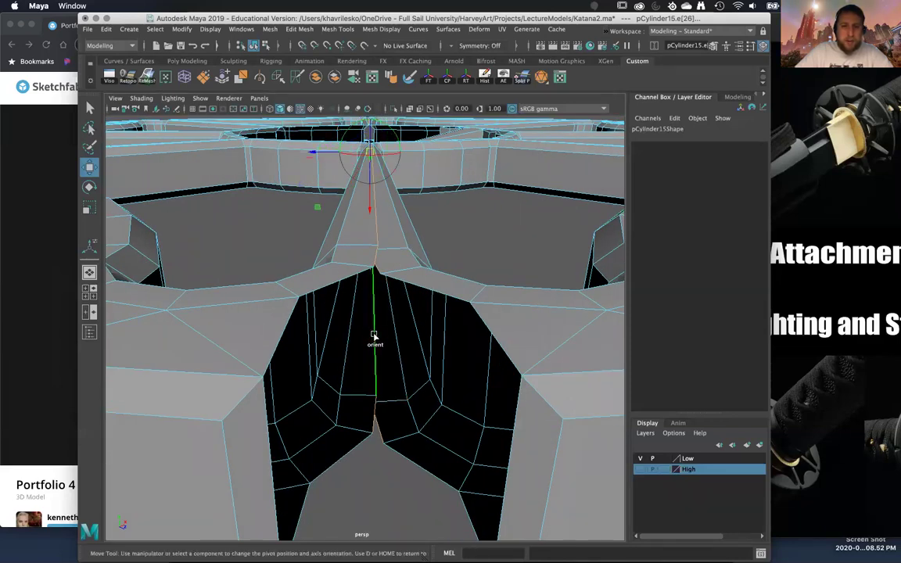
scroll(375, 244, "down", 5)
left_click_drag(374, 243, 374, 237, "alt")
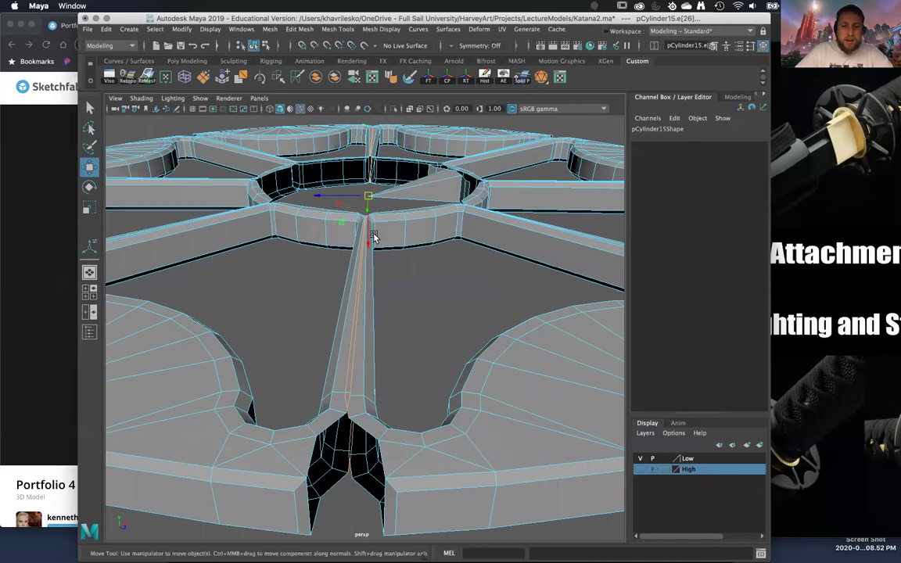
key("r")
left_click_drag(321, 194, 362, 200)
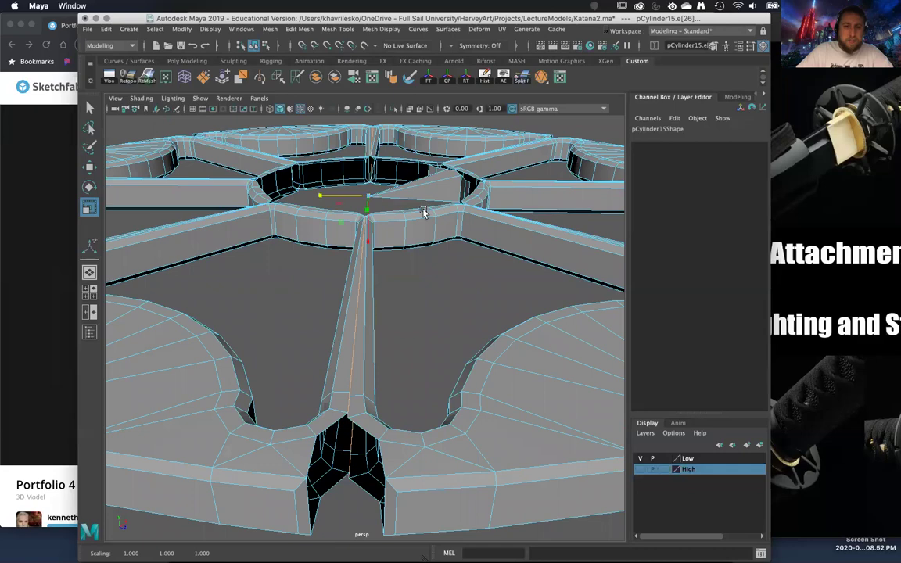
left_click_drag(423, 212, 426, 207, "alt")
right_click_drag(421, 231, 420, 247, "alt")
key("super+z")
key("super+z")
Step: Merge all of the guard's vertices with a distance threshold of 0.01
left_click_drag(418, 250, 409, 282, "alt")
right_click_drag(409, 282, 324, 217, "alt")
left_click_drag(187, 187, 615, 430)
scroll(423, 283, "up", 6)
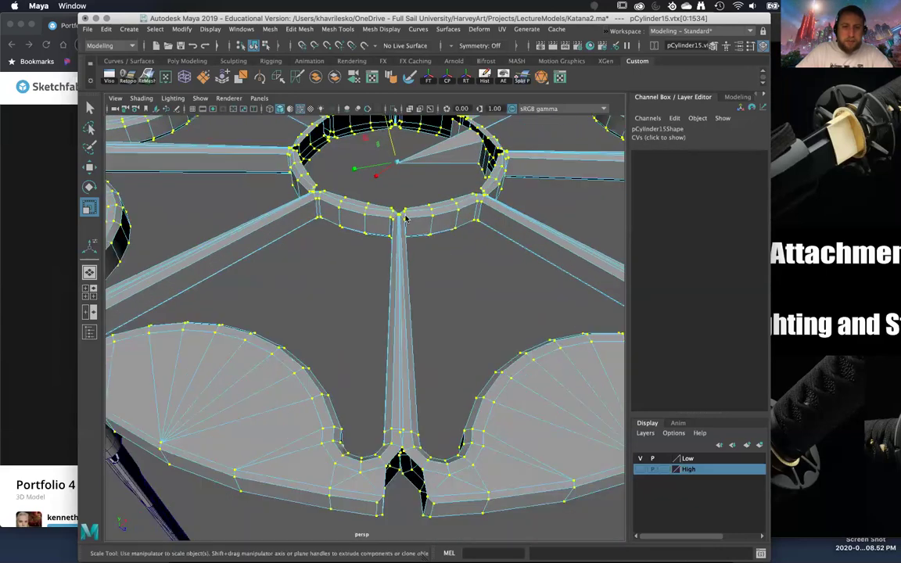
right_click_drag(405, 219, 480, 226, "shift")
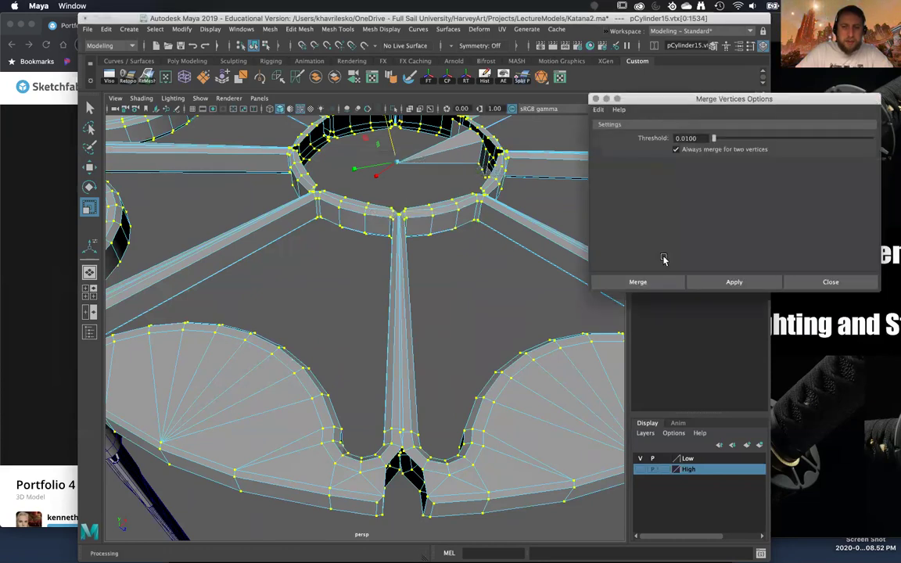
left_click(806, 281)
right_click_drag(410, 235, 407, 207, "shift")
right_click_drag(469, 225, 496, 346, "shift")
Step: Try raising the vertex merge's distance threshold to 0.19 to close the gaps at the spoke's seam
left_click_drag(497, 345, 450, 340, "alt")
right_click_drag(451, 341, 444, 265, "alt")
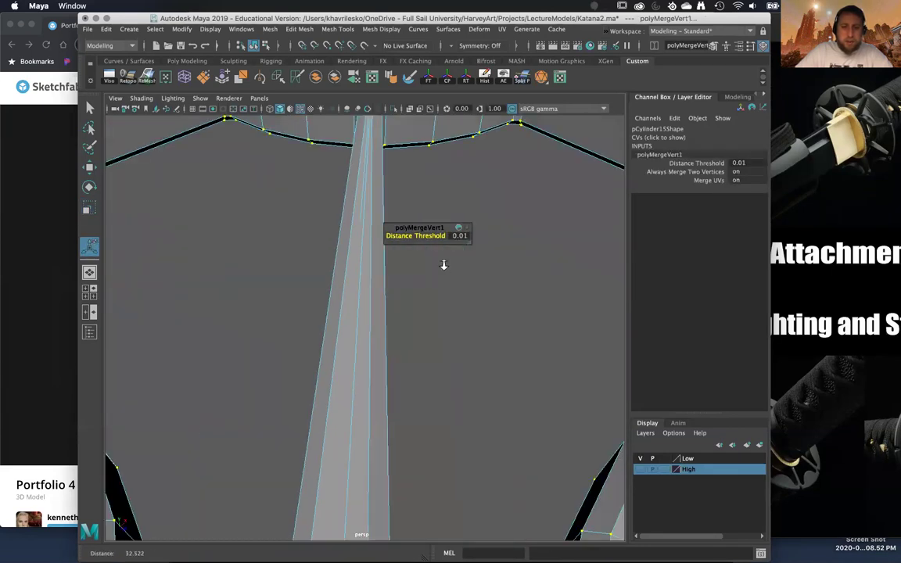
scroll(453, 296, "down", 8)
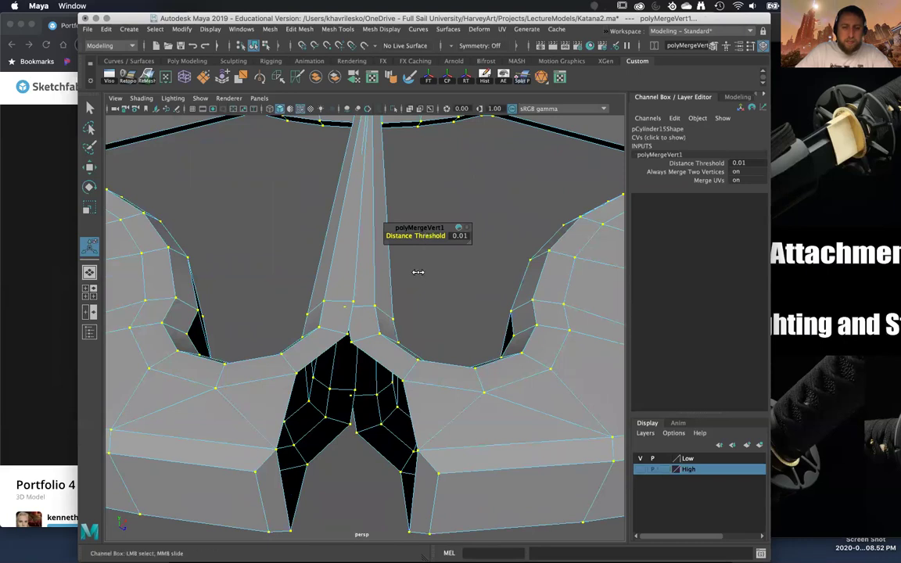
middle_click_drag(419, 271, 426, 272)
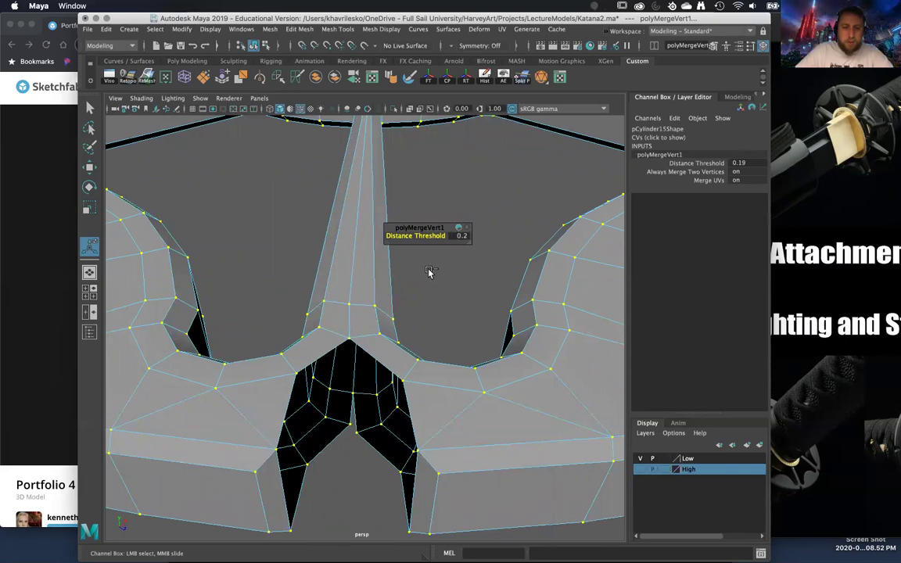
left_click_drag(426, 271, 388, 315, "alt")
right_click_drag(387, 314, 506, 288, "alt")
key("super+z")
Step: Merge the separated seam vertices to their center where the spoke meets one edge of the hub
mouse_move(510, 333)
right_mouse_down("alt")
mouse_move(505, 323)
mouse_move(500, 342)
right_mouse_up("alt")
middle_click_drag(516, 326, 485, 334, "alt")
right_click_drag(485, 334, 478, 366, "alt")
left_click_drag(422, 357, 477, 362, "alt")
middle_click_drag(477, 362, 404, 364, "alt")
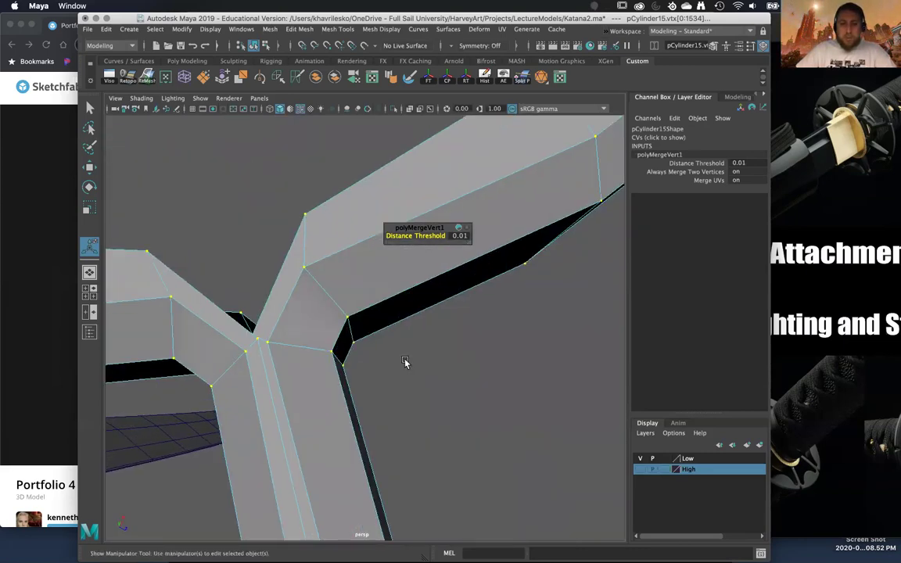
left_click_drag(404, 364, 405, 356, "alt")
left_click_drag(269, 274, 342, 282)
key("w")
right_click(429, 320, "shift")
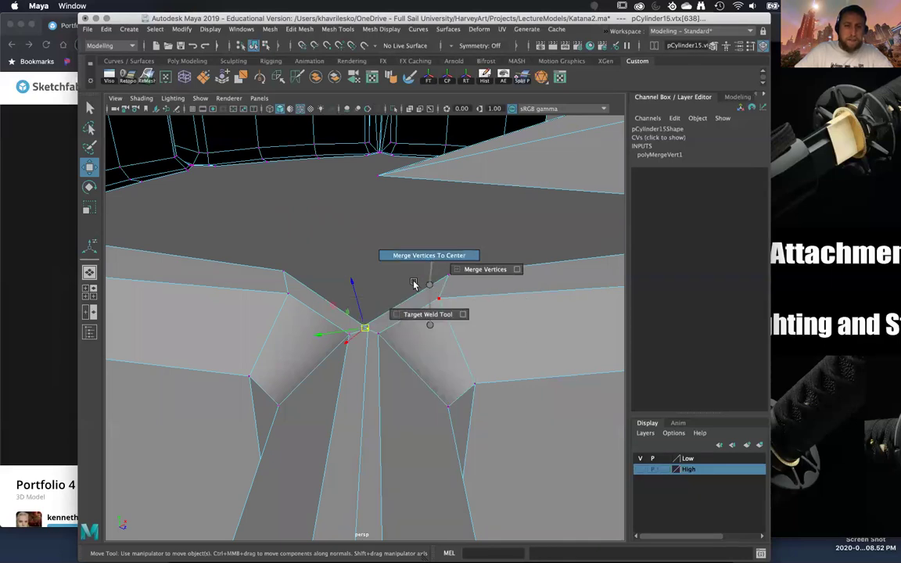
left_click(414, 283)
Step: Merge the separated seam vertices to their center at the far edge of the hub where the spoke joins it
left_click_drag(414, 312, 384, 272, "alt")
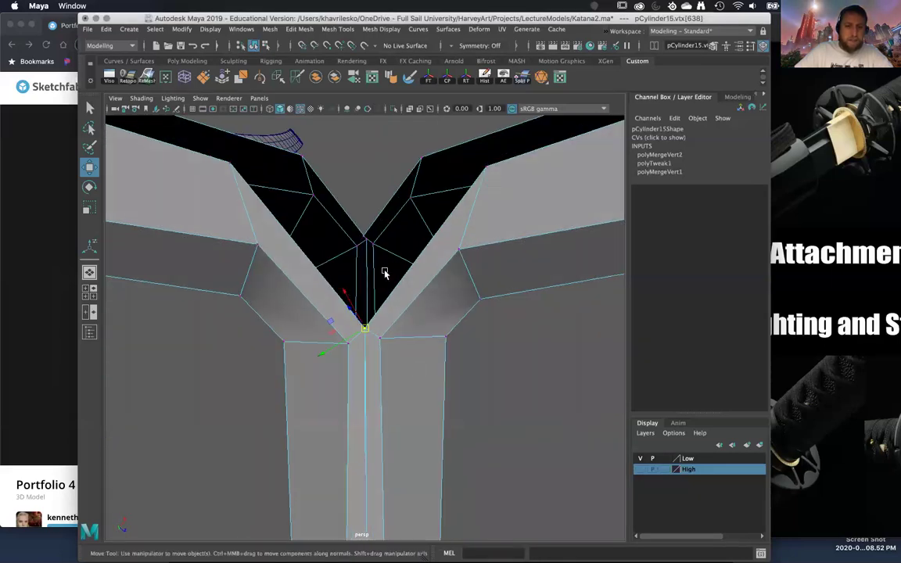
left_click(367, 241)
left_click_drag(359, 228, 362, 233)
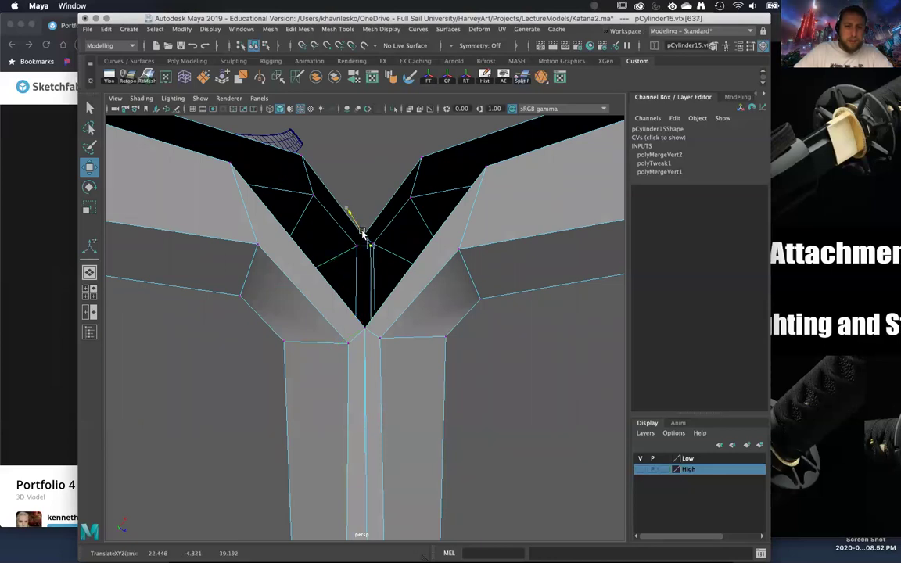
left_click(363, 236)
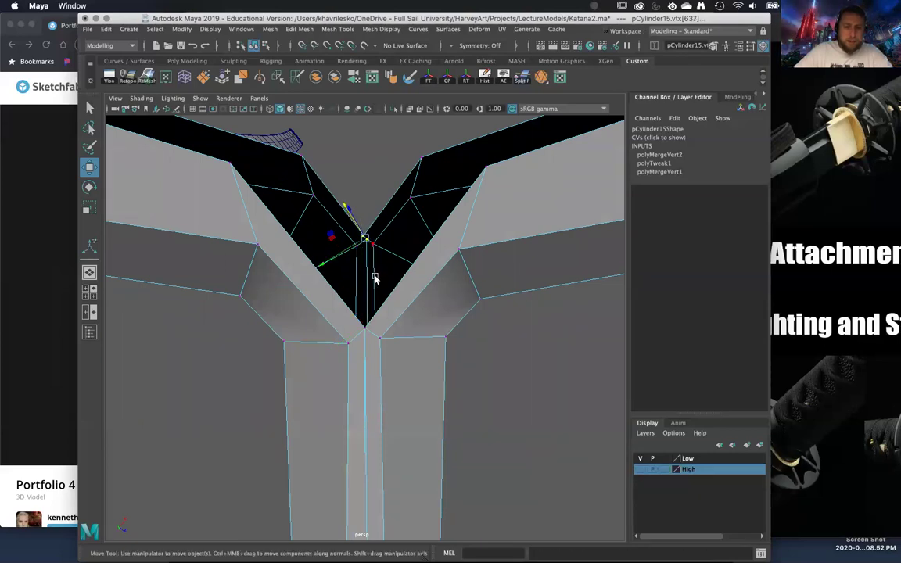
key("g")
Step: Merge the separated seam vertices to their center at the spoke's outer end, around the open gap in the rim
scroll(373, 269, "down", 5)
left_click_drag(412, 325, 398, 256, "alt")
right_click_drag(398, 256, 313, 192, "alt")
left_click_drag(420, 318, 281, 339, "alt")
key("g")
key("g")
left_click_drag(292, 404, 286, 455)
key("g")
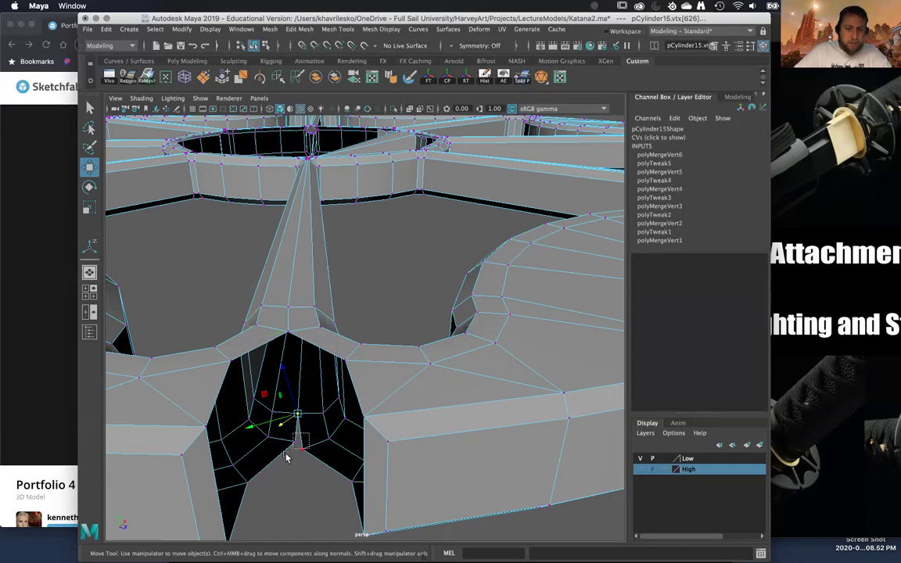
right_click_drag(361, 414, 377, 388, "shift")
left_click_drag(377, 388, 292, 309, "alt")
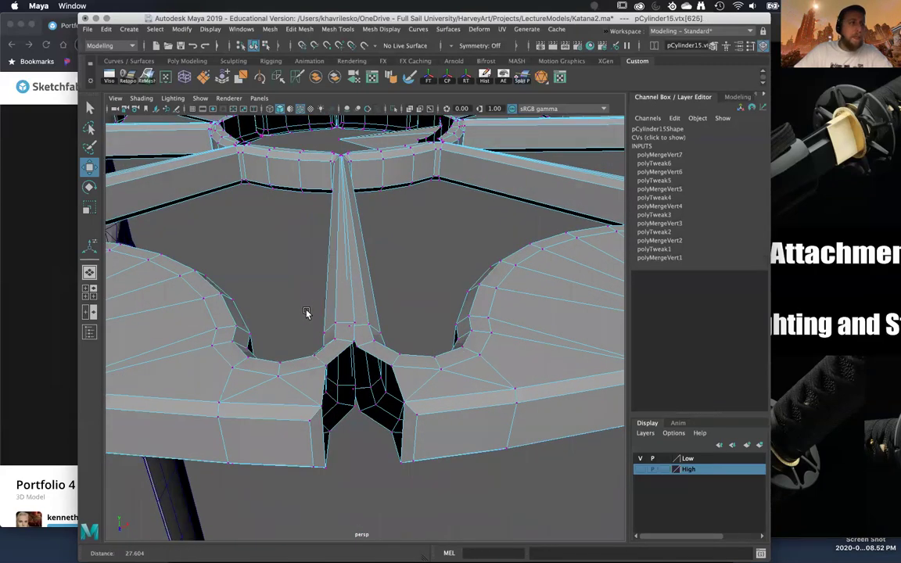
Step: Merge the remaining pairs of seam vertices to their center across the spoke's base and inside the rim gap
middle_click_drag(307, 313, 318, 329, "alt")
scroll(319, 328, "up", 4)
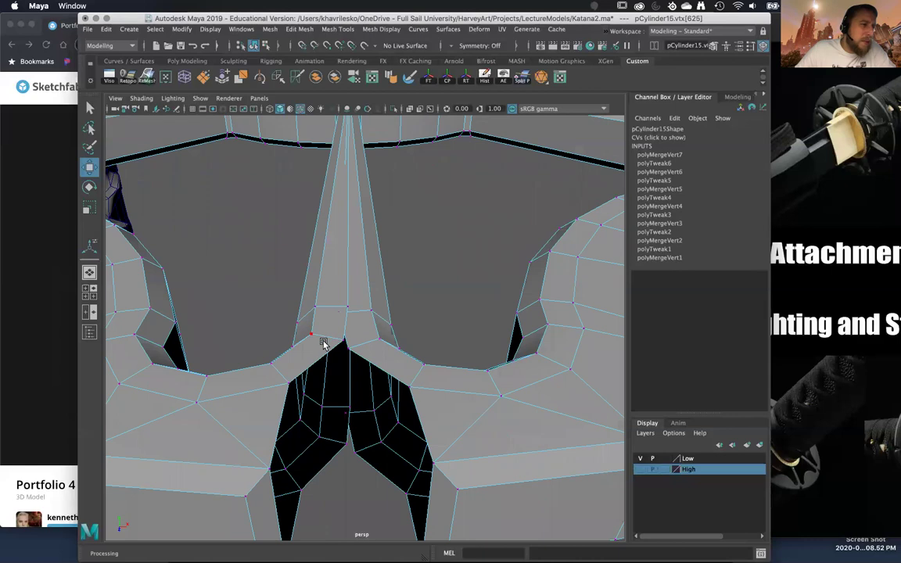
left_click_drag(327, 360, 334, 319, "alt")
left_click(330, 317)
key("g")
left_click_drag(349, 263, 321, 303)
key("g")
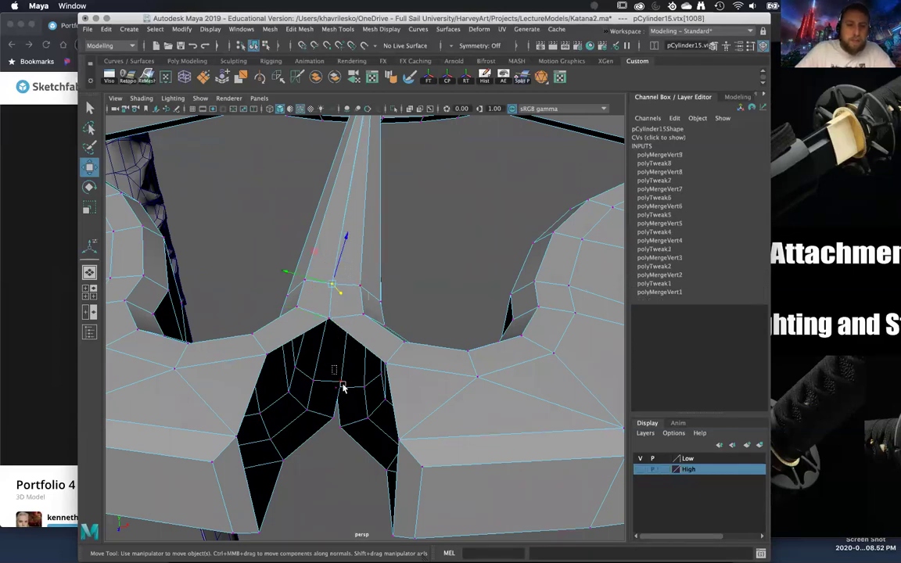
left_click_drag(340, 404, 346, 438)
right_click_drag(345, 438, 356, 409, "shift")
key("g")
Step: Merge the remaining seam vertices at the spoke's hub end to their center, return to object mode and deselect the guard
middle_click_drag(386, 227, 391, 366, "alt")
right_click_drag(390, 366, 416, 257, "alt")
middle_click_drag(416, 258, 386, 250, "alt")
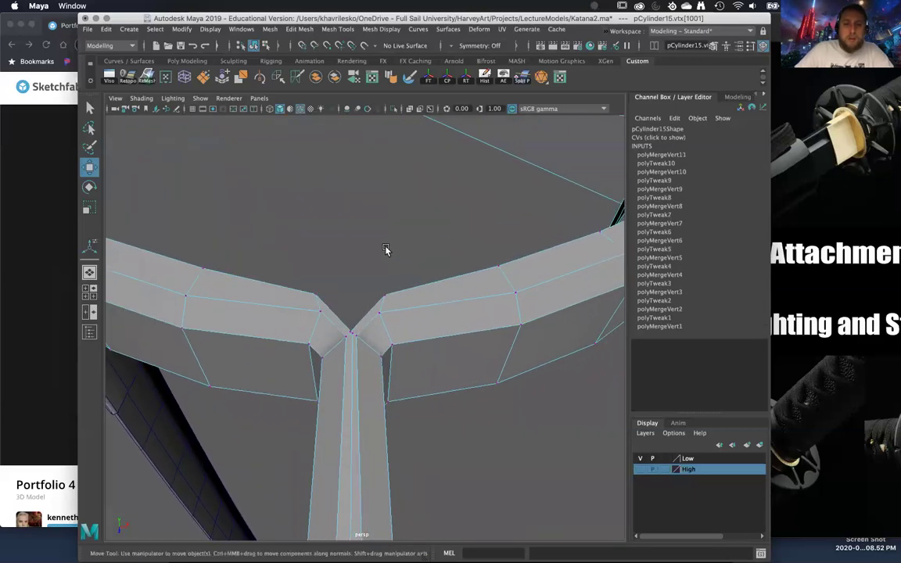
left_click_drag(386, 249, 331, 314, "alt")
left_click(442, 371)
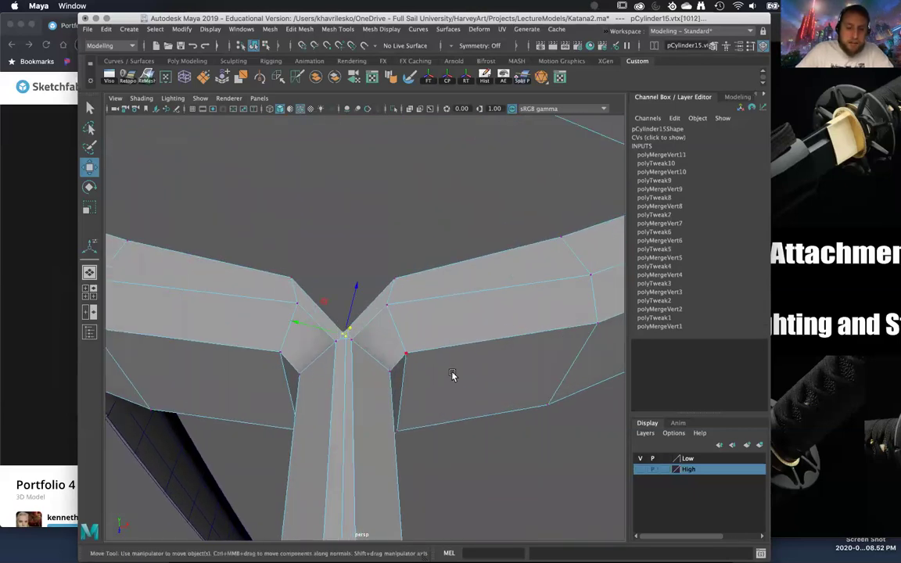
left_click_drag(429, 280, 459, 256, "alt")
key("g")
scroll(442, 285, "down", 10)
right_click_drag(474, 237, 505, 189)
left_click(330, 133)
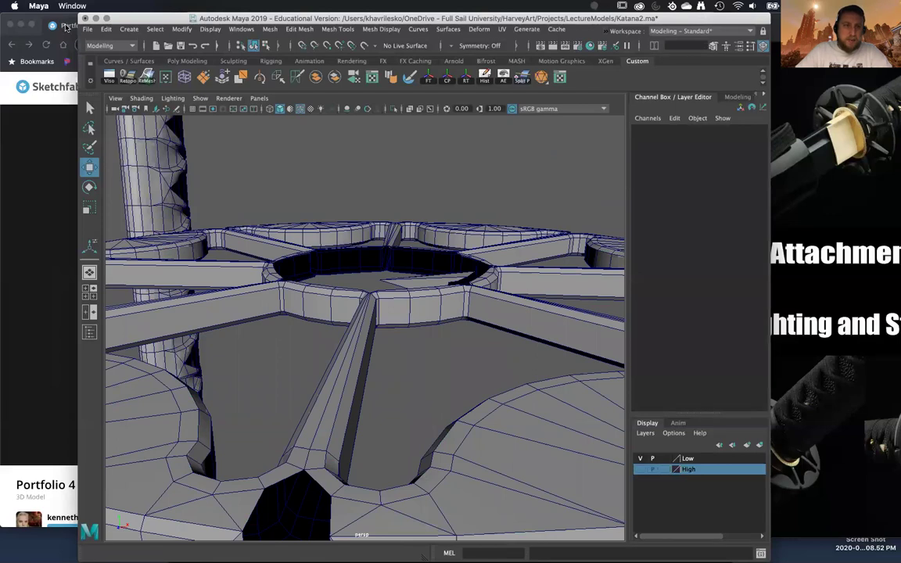
Step: Start saving the scene with Save As and go up one level to the LectureModels folder
left_click(87, 30)
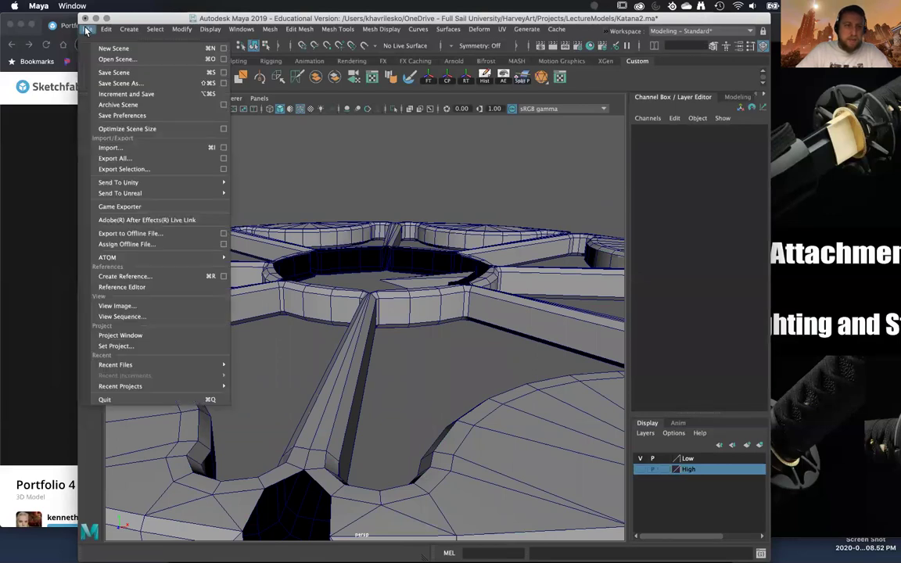
left_click(109, 83)
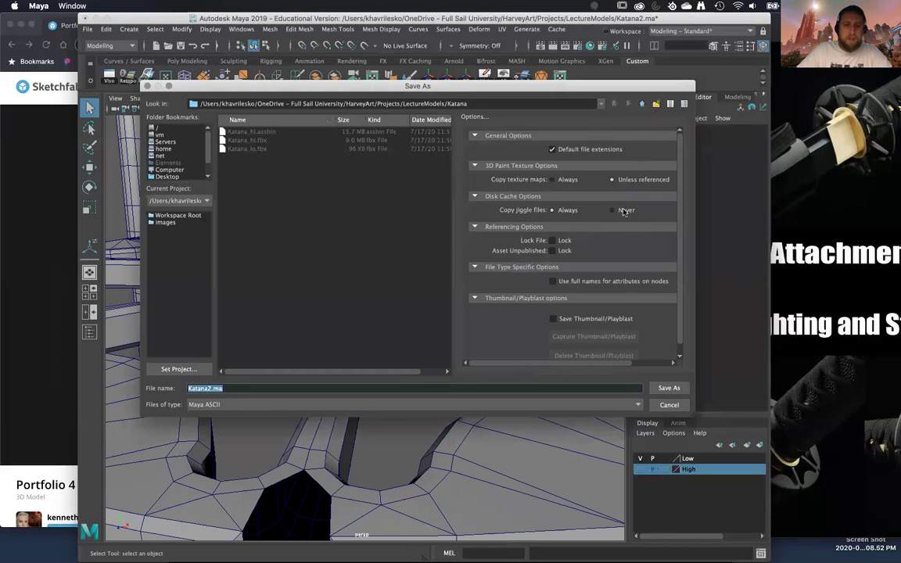
left_click(640, 105)
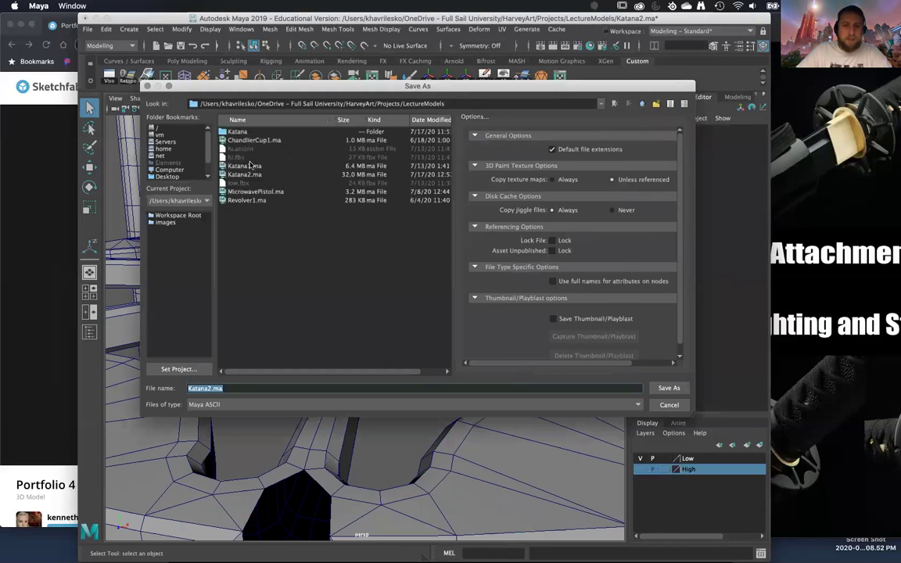